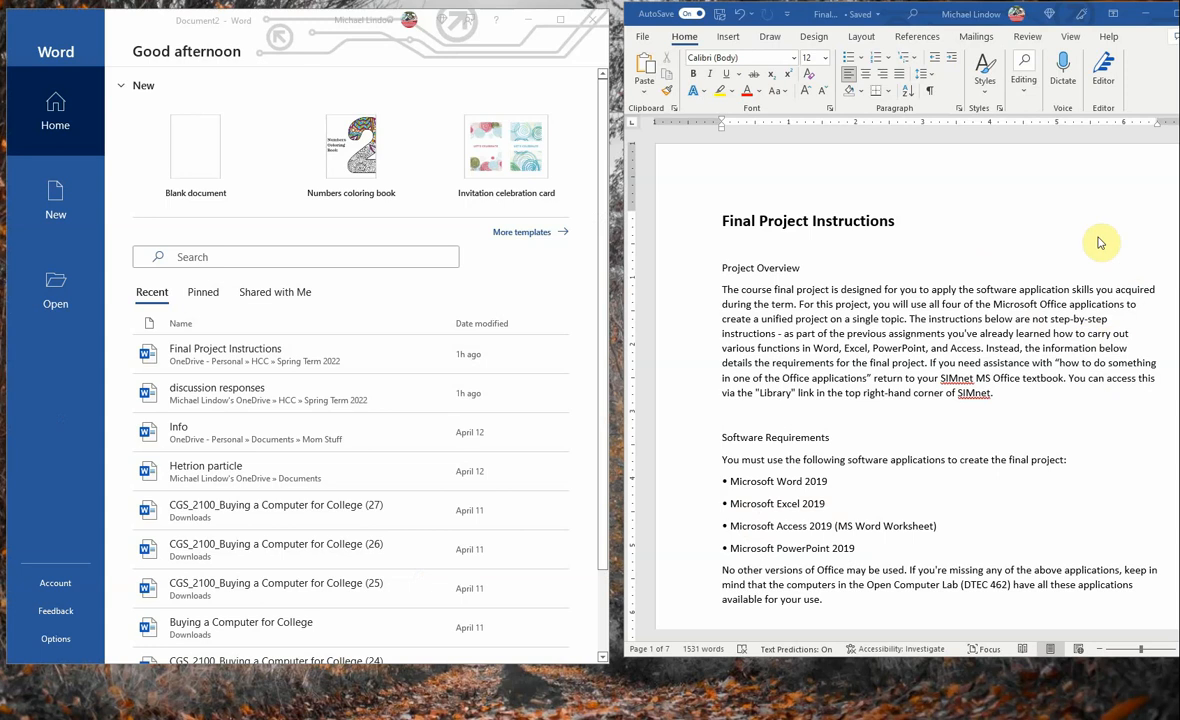
- Read through the Final Project Instructions document to the Microsoft Excel checklist and examine its requirements
scroll(1100, 243, "down", 10)
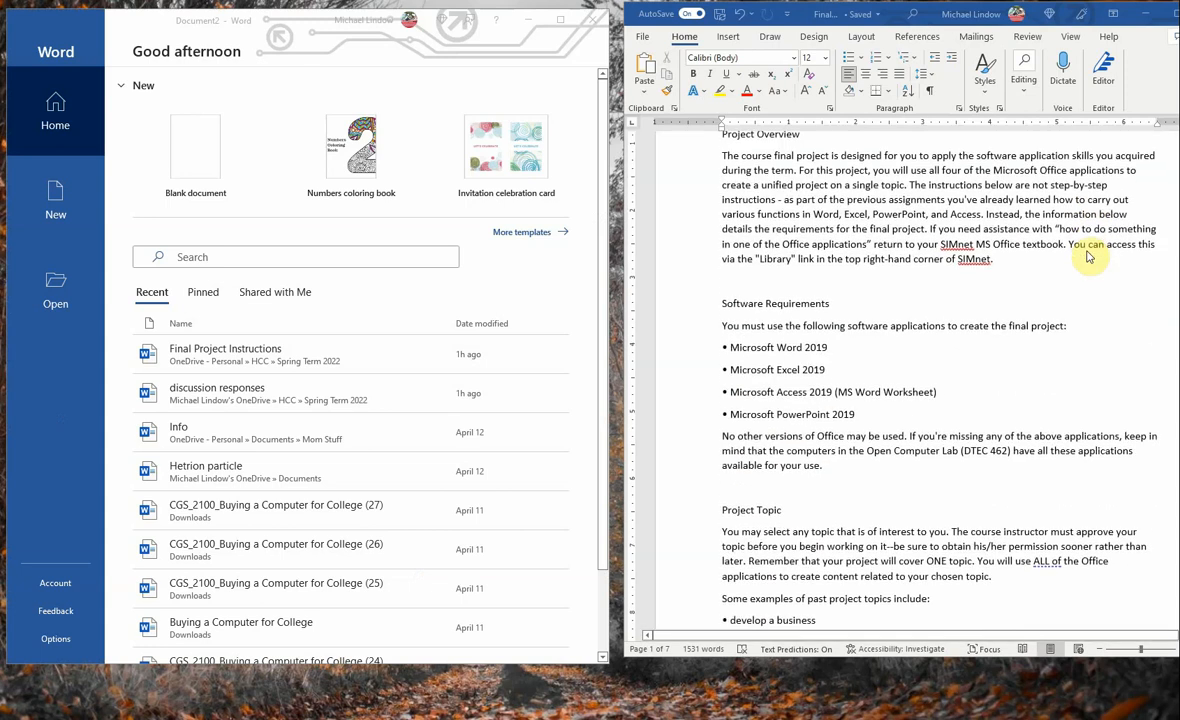
scroll(1085, 277, "down", 10)
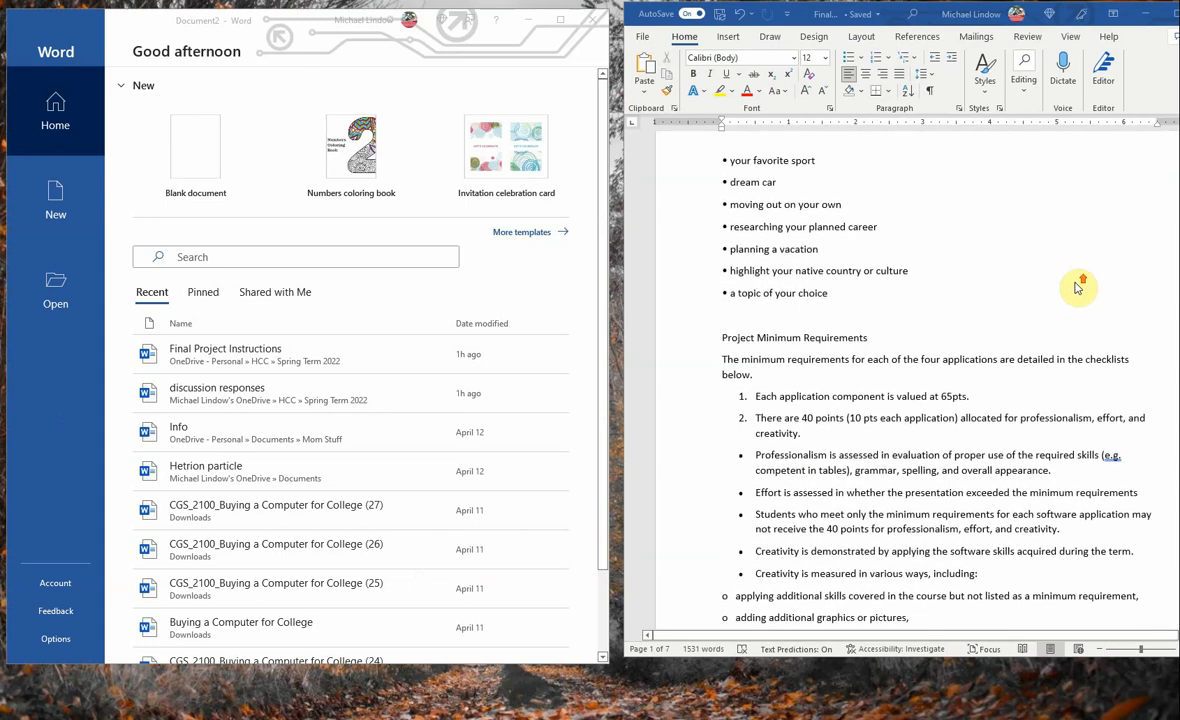
scroll(1075, 290, "down", 10)
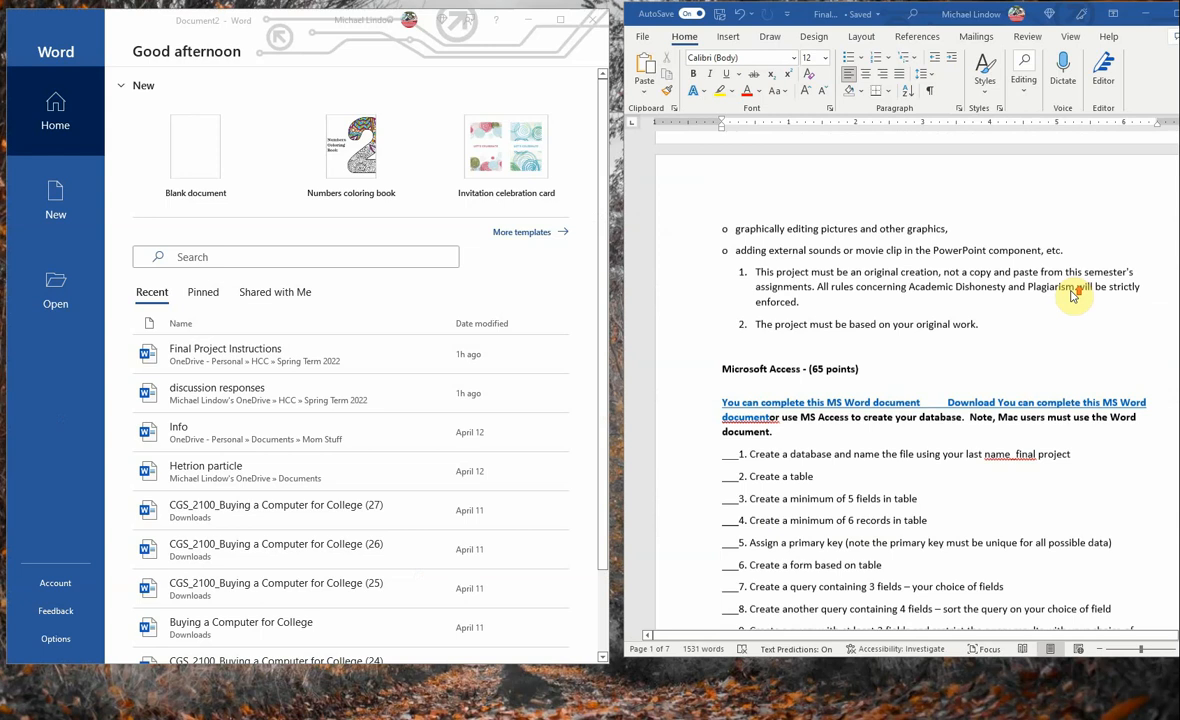
scroll(1072, 296, "down", 5)
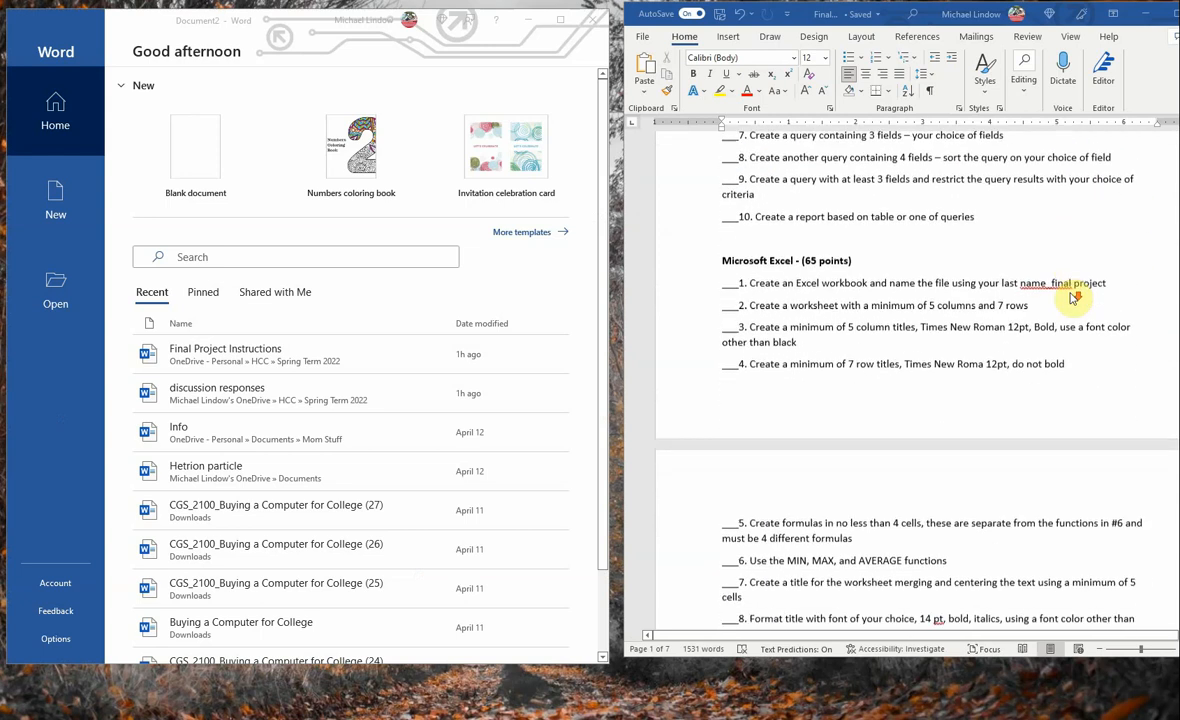
scroll(1071, 297, "down", 1)
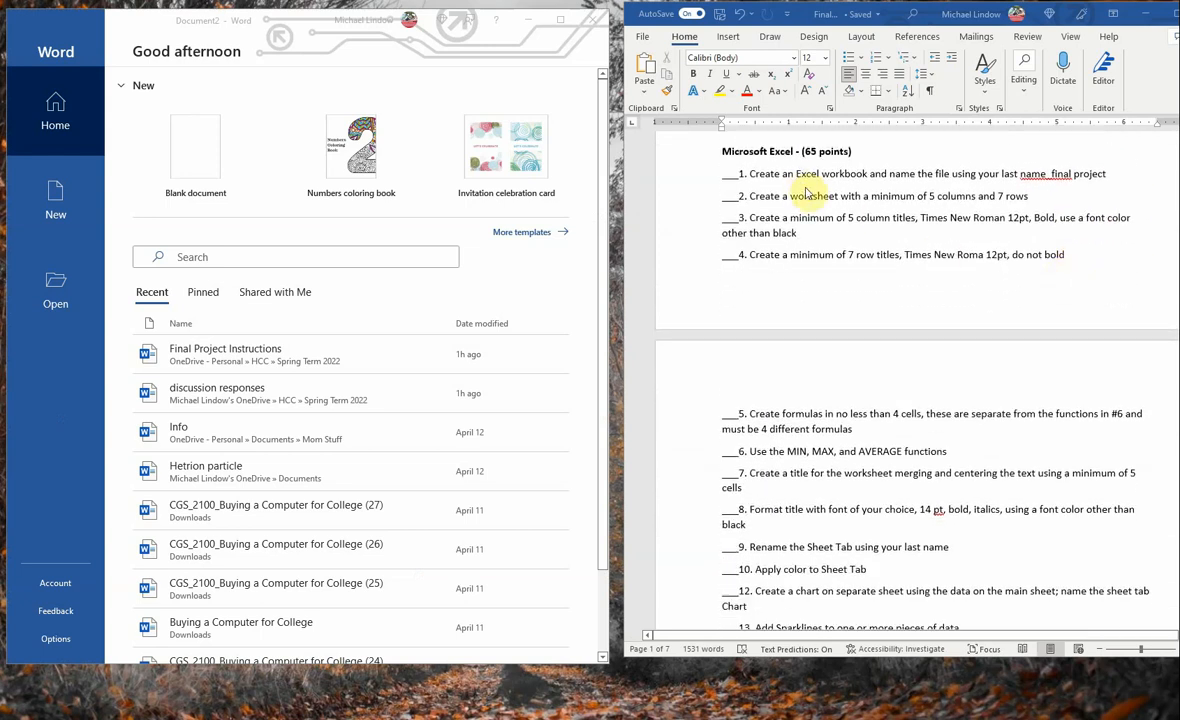
scroll(1076, 362, "down", 2)
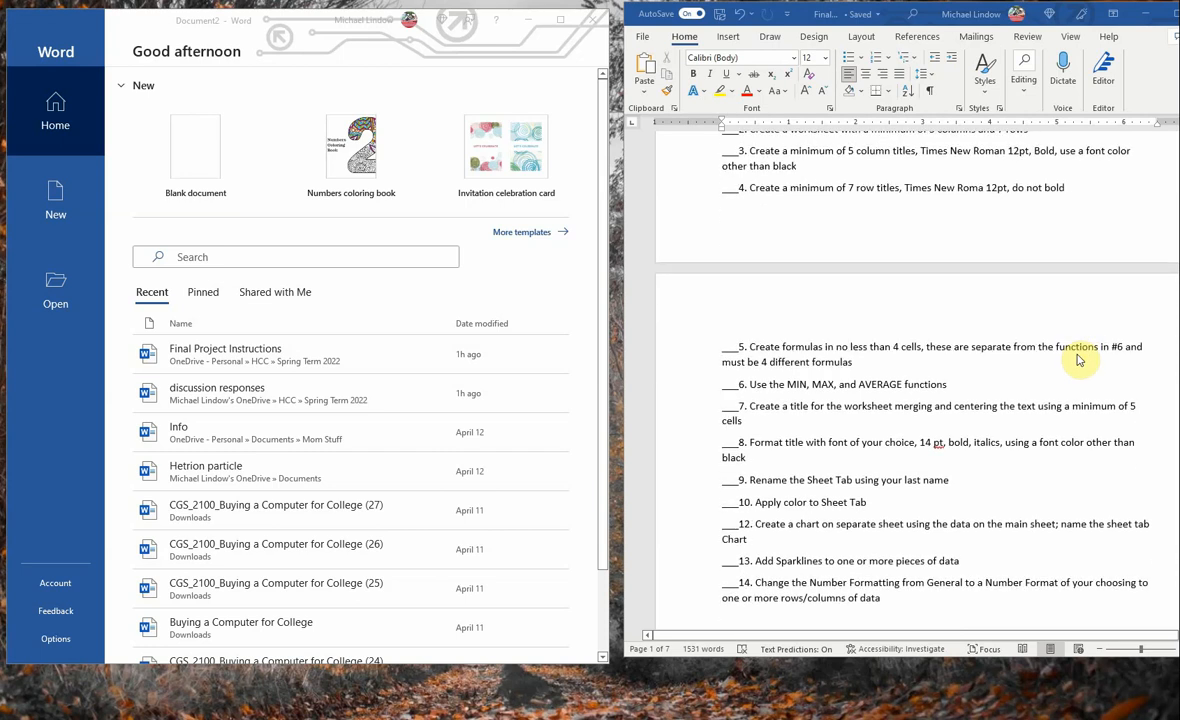
scroll(1079, 360, "up", 4)
scroll(1079, 360, "down", 3)
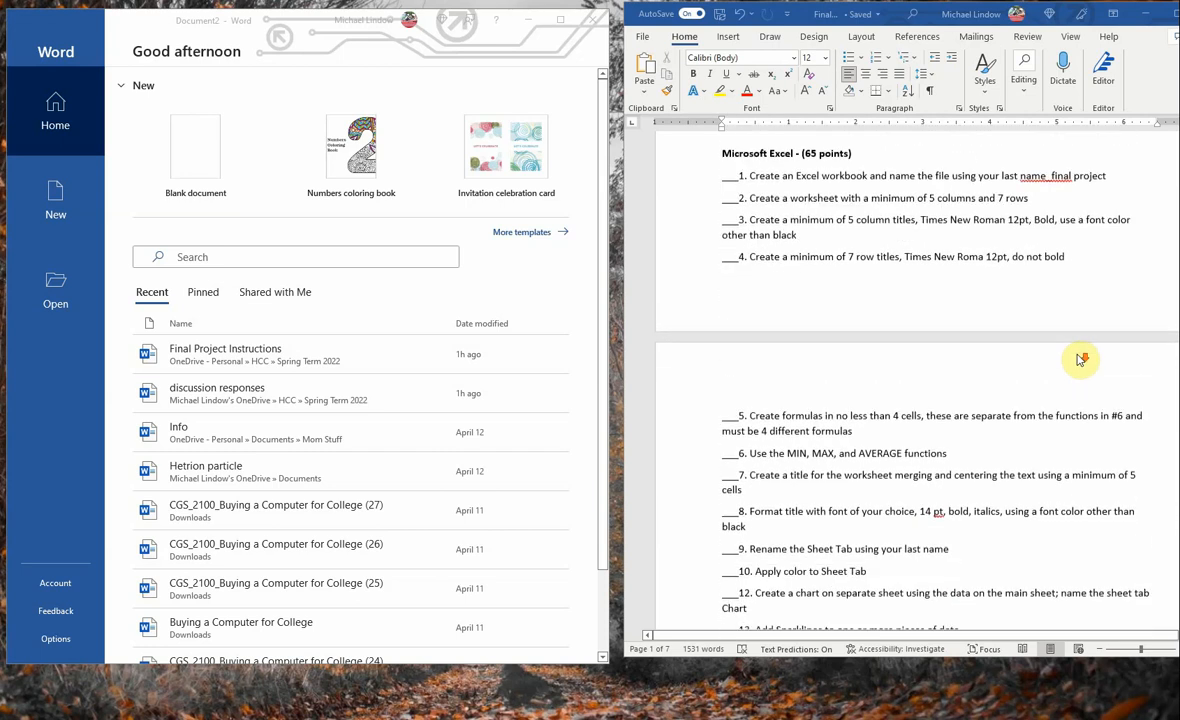
scroll(1080, 358, "up", 1)
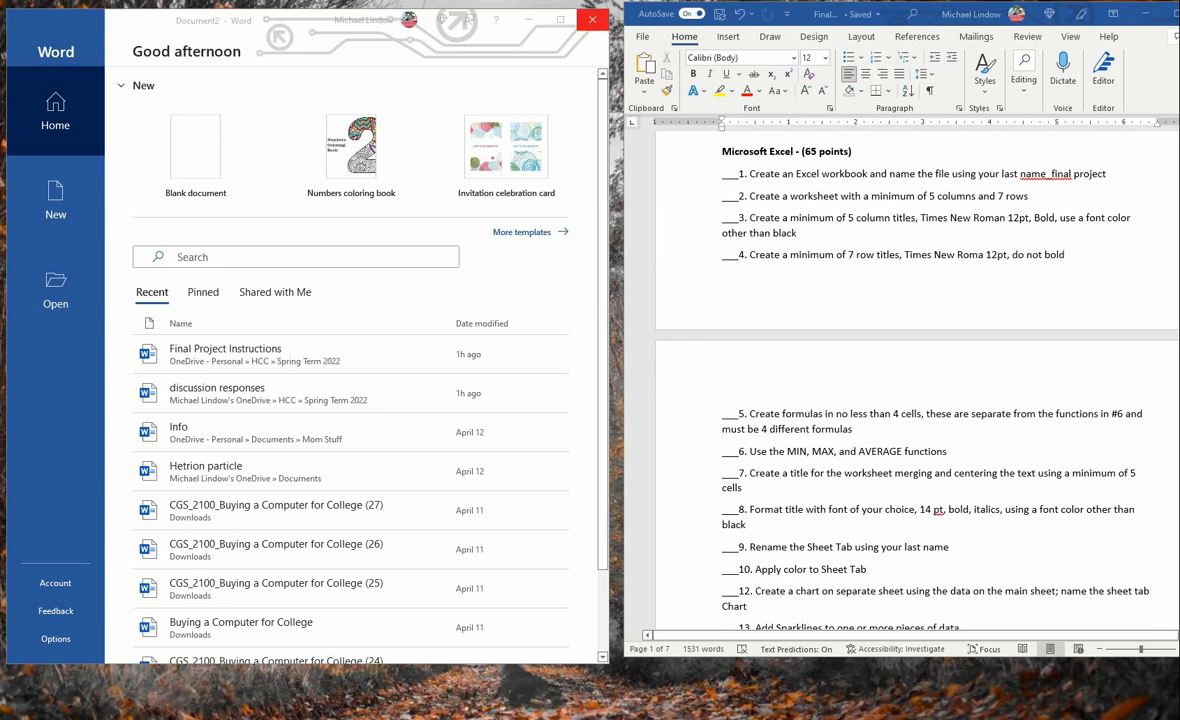
- Close the Word start window, switch to Excel and create a blank workbook
left_click(592, 19)
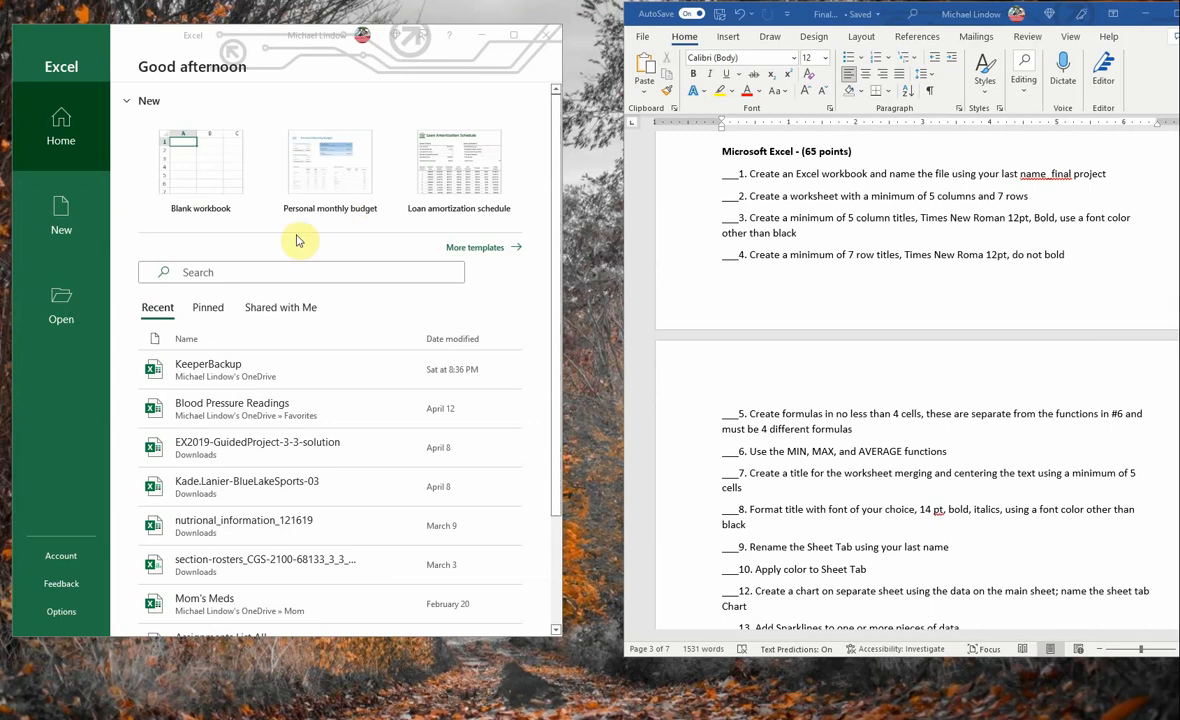
left_click(202, 168)
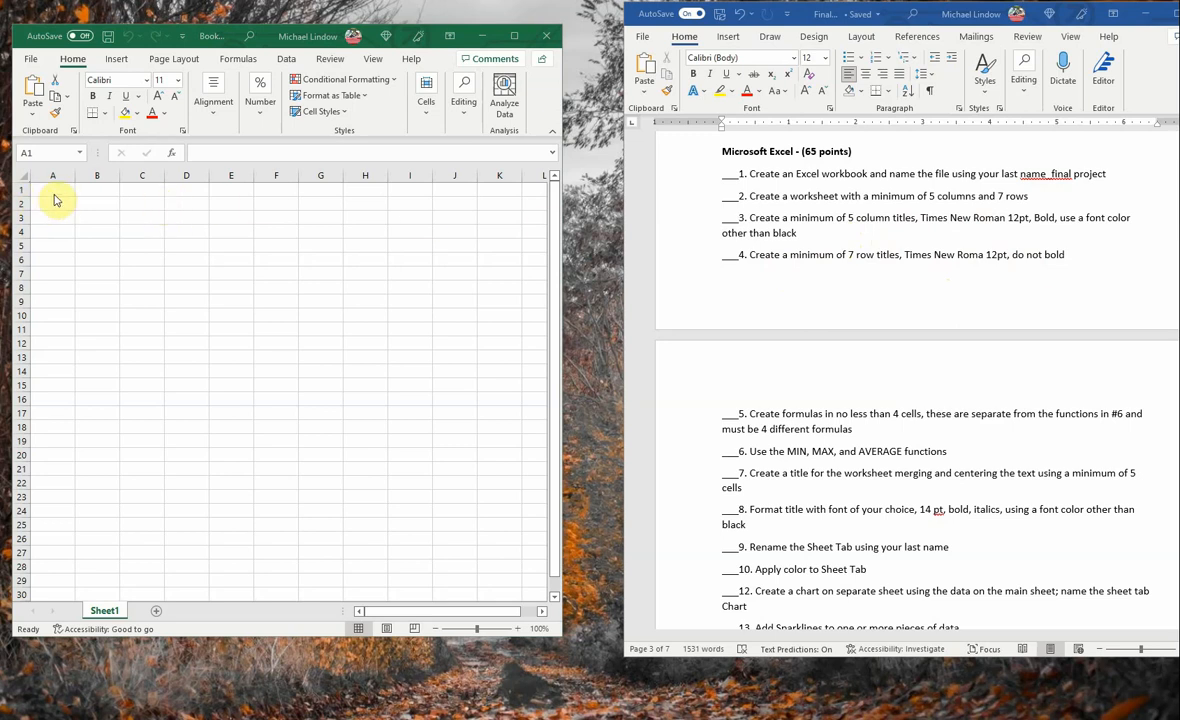
- Enter the column title "Day 1" in cell B1
left_click(95, 188)
left_click(96, 189)
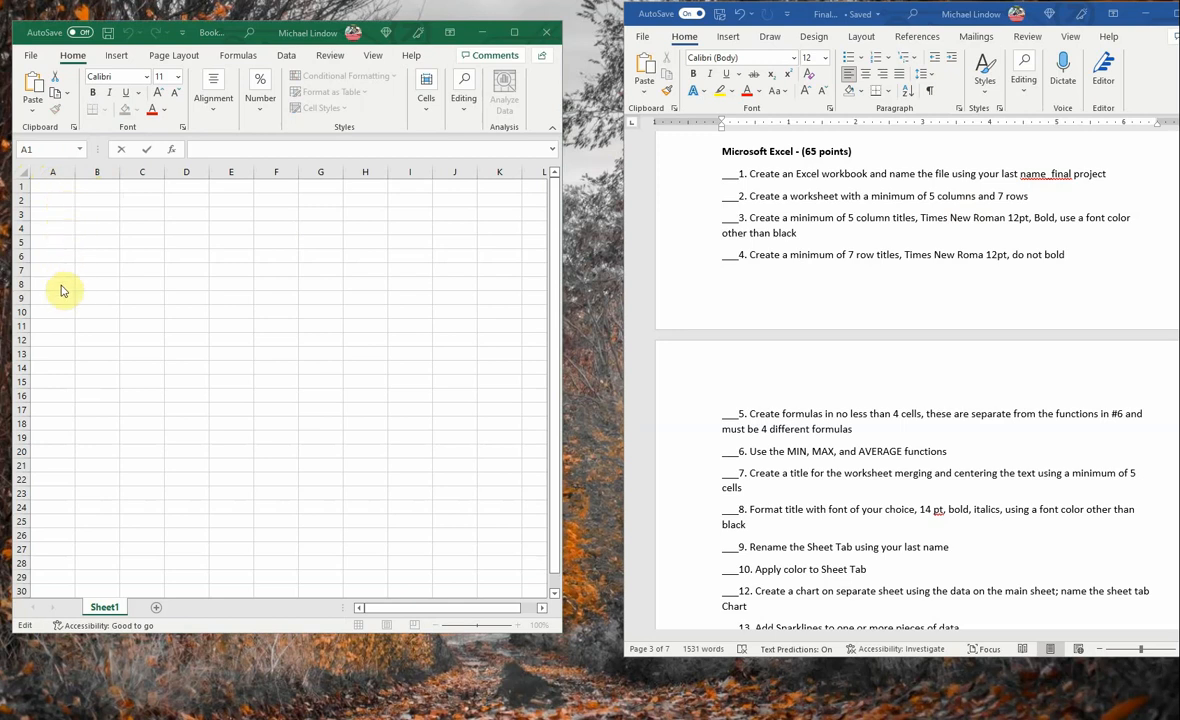
left_click(101, 184)
left_click(101, 184)
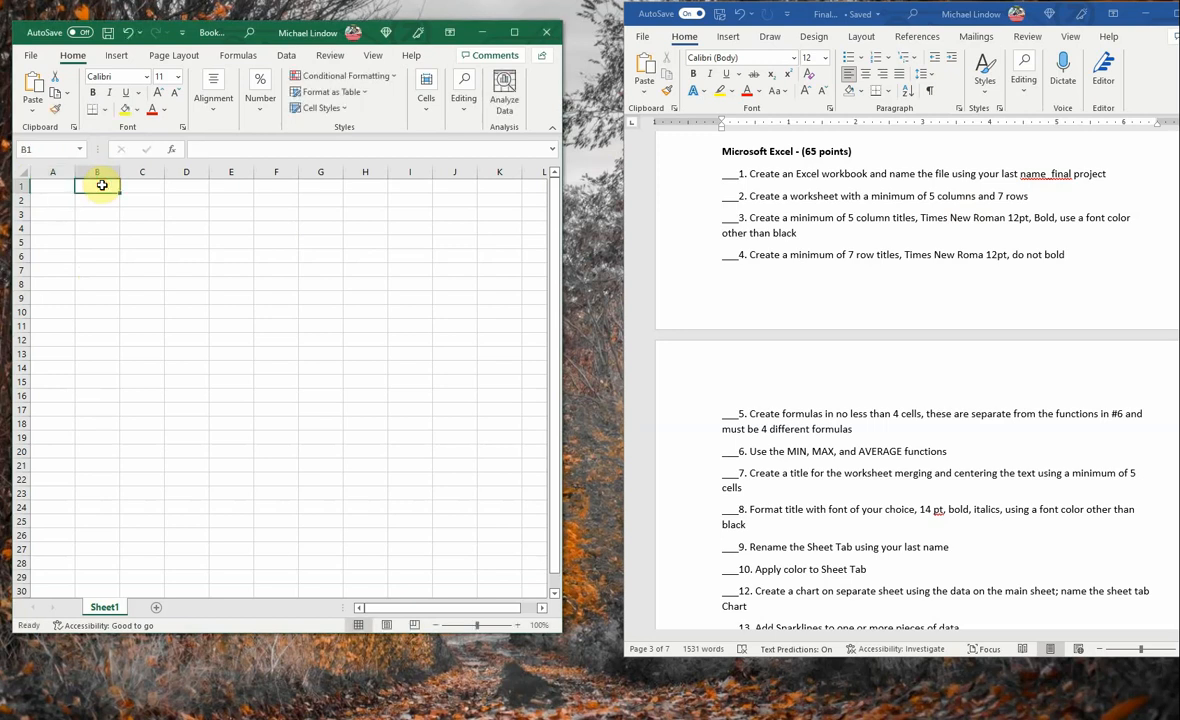
type("Day")
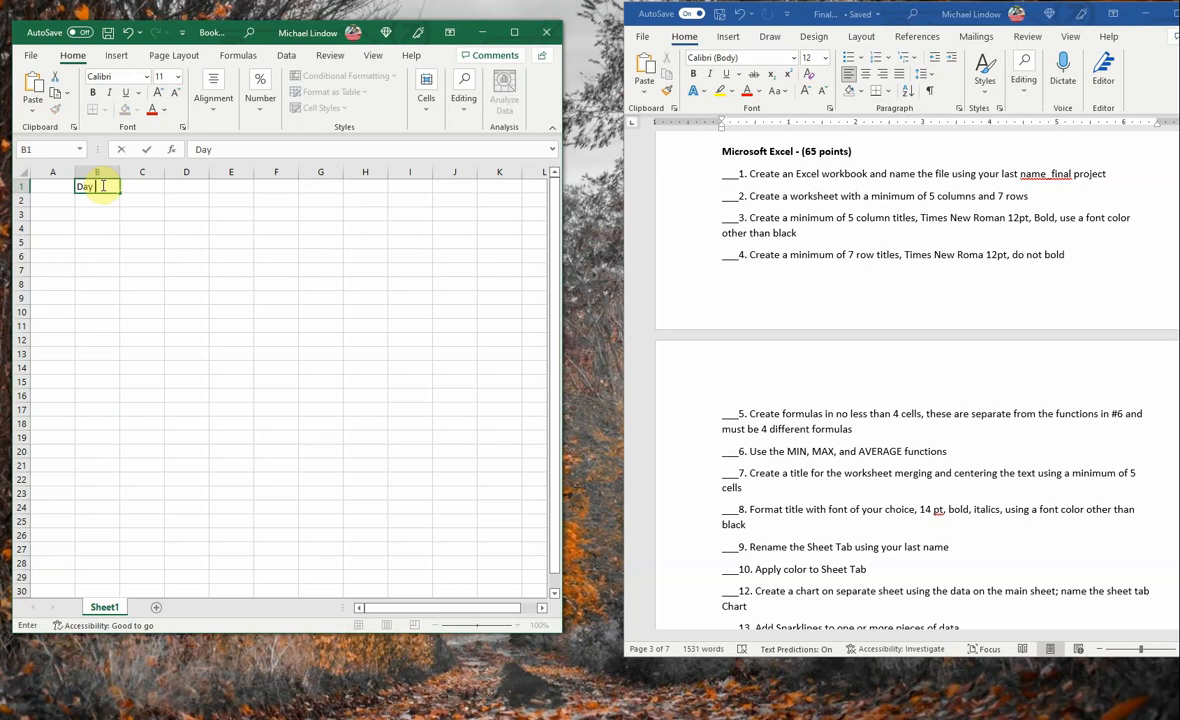
type(" 1")
key("Tab")
key("BackSpace")
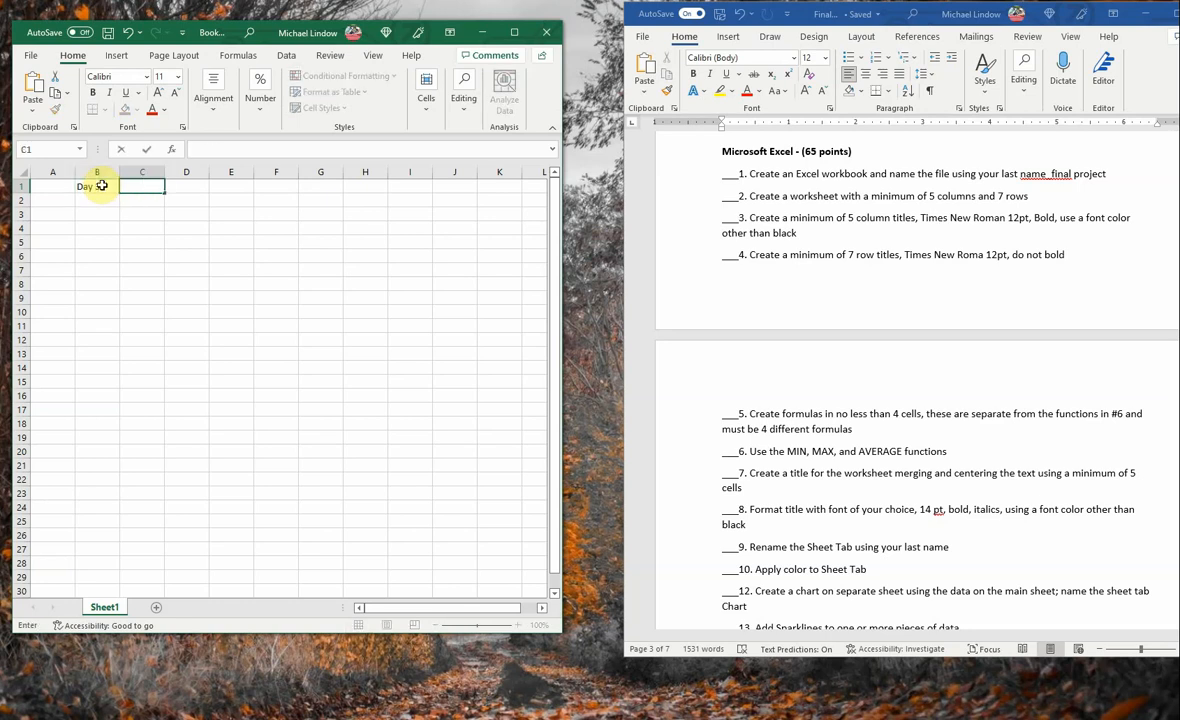
left_click(101, 185)
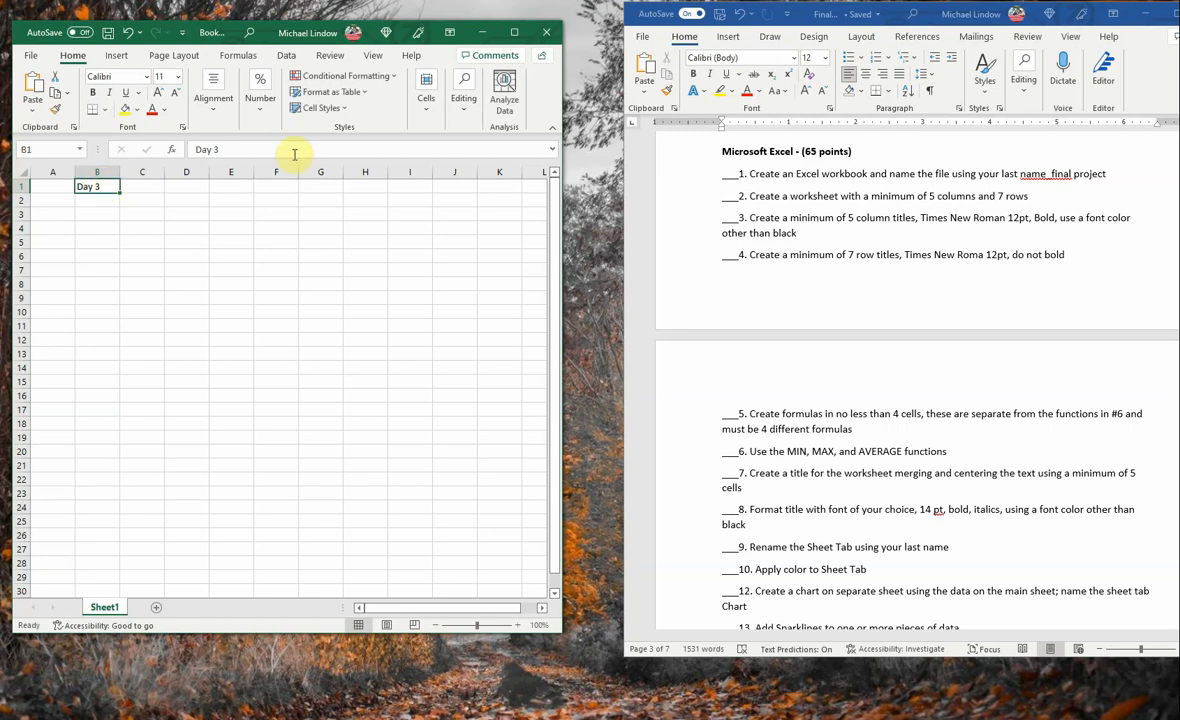
left_click(217, 148)
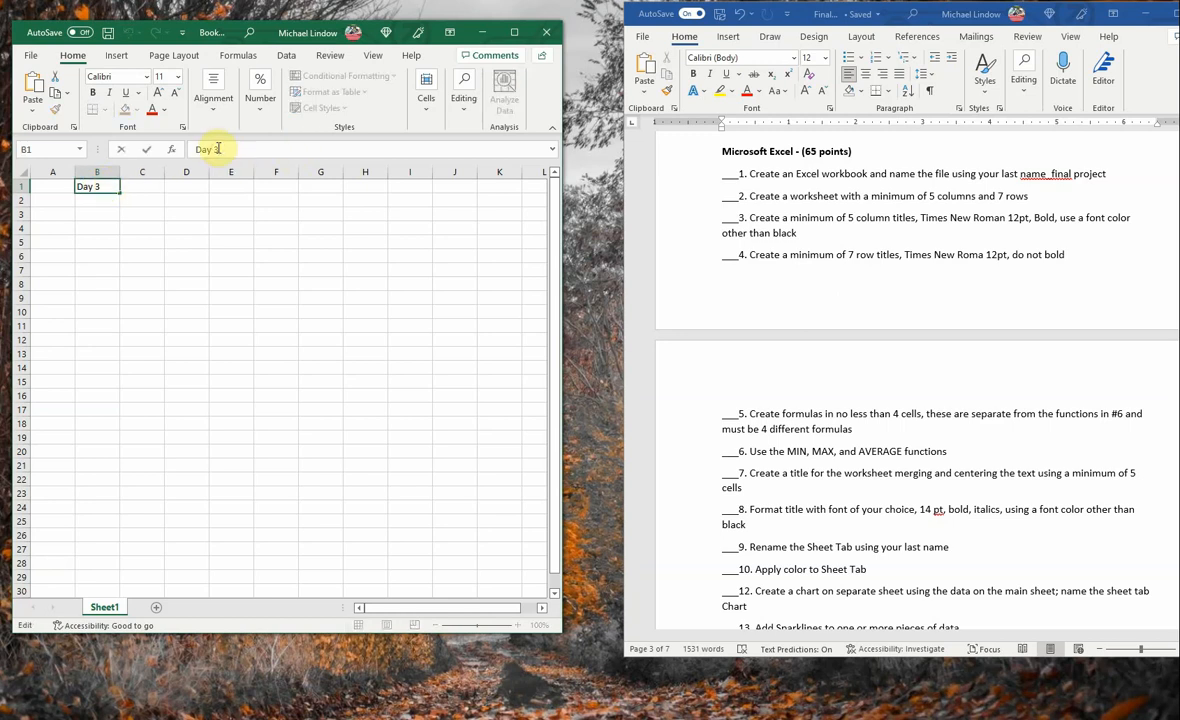
key("BackSpace")
key("BackSpace")
type("1")
key("Tab")
- Enter the column titles "Day 2", "Day 3", "Day 4", "Day 5" and "Day 6" in cells C1 to G1
type("Day 2")
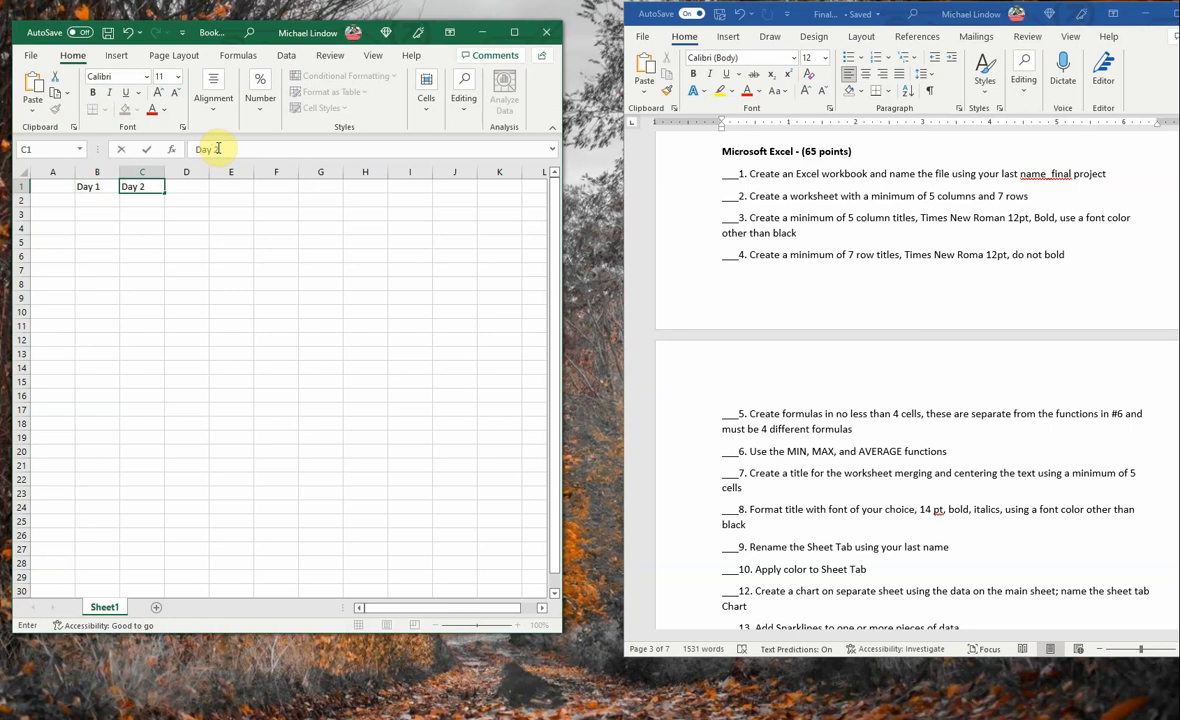
key("Tab")
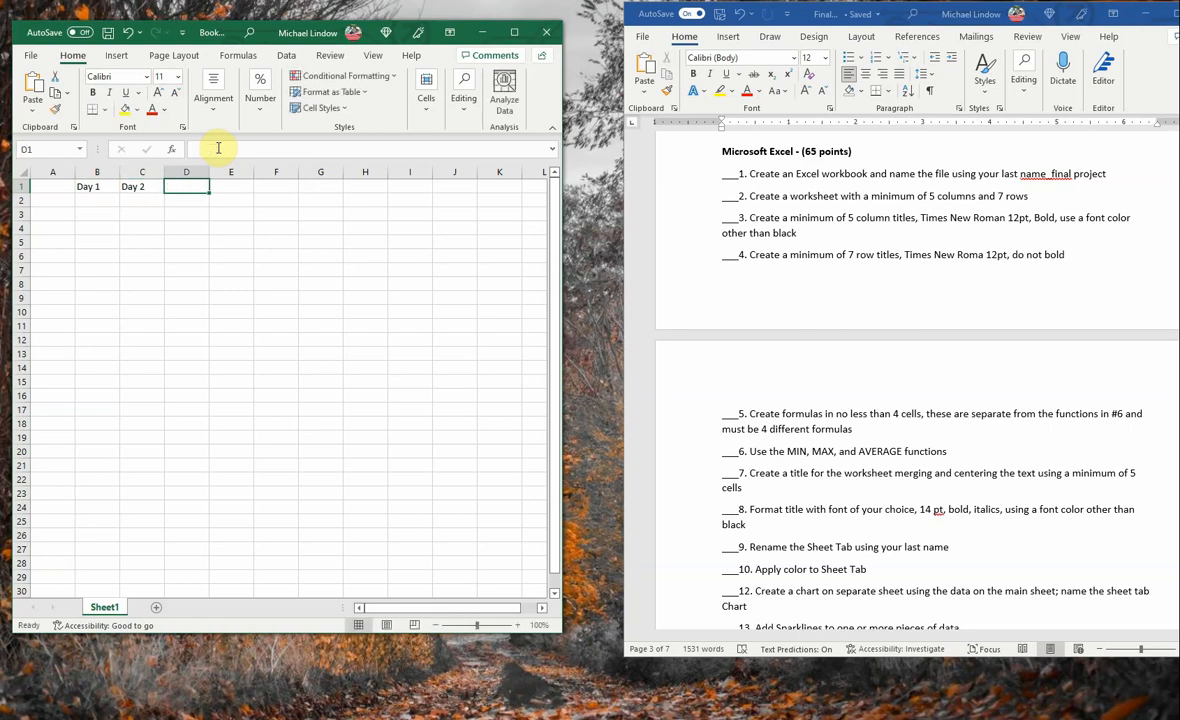
type("Day 3")
key("Tab")
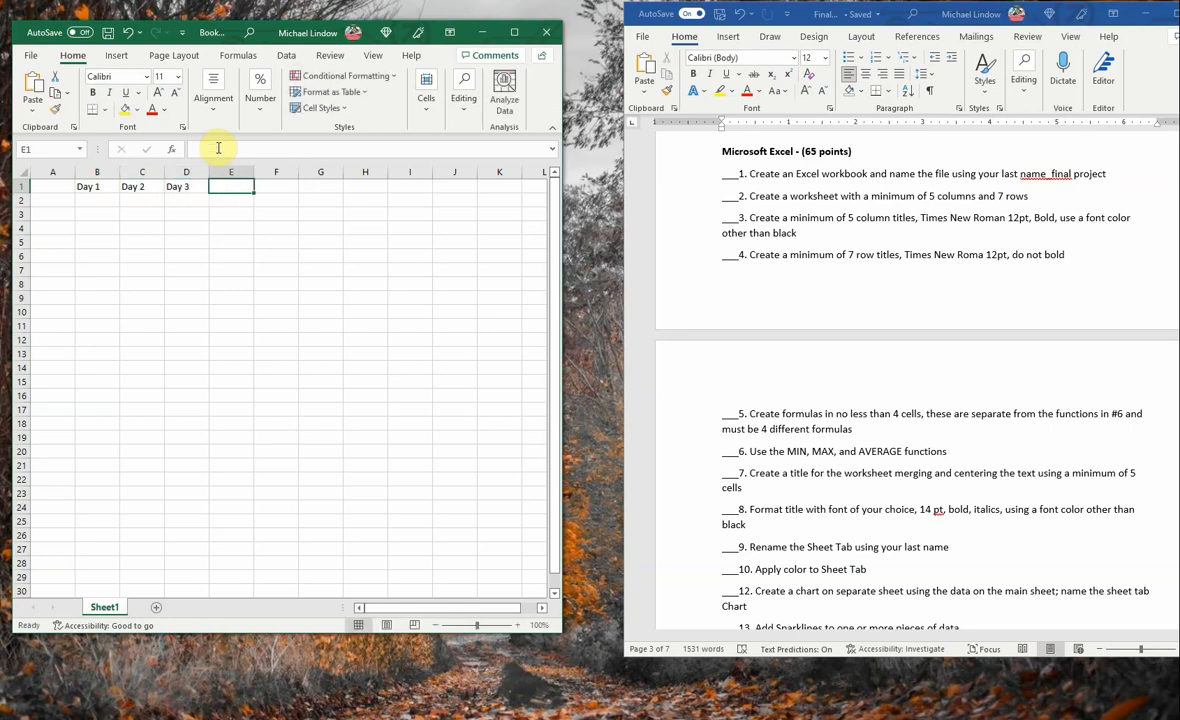
type("Day 4")
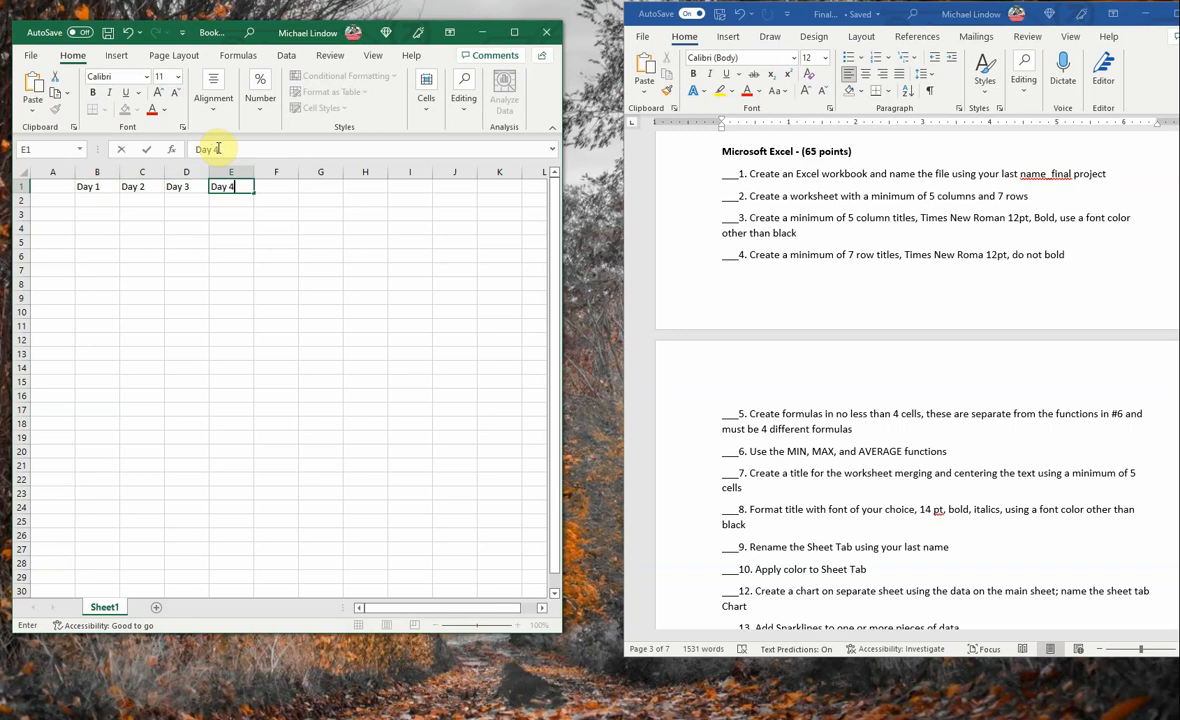
key("Tab")
type("Day")
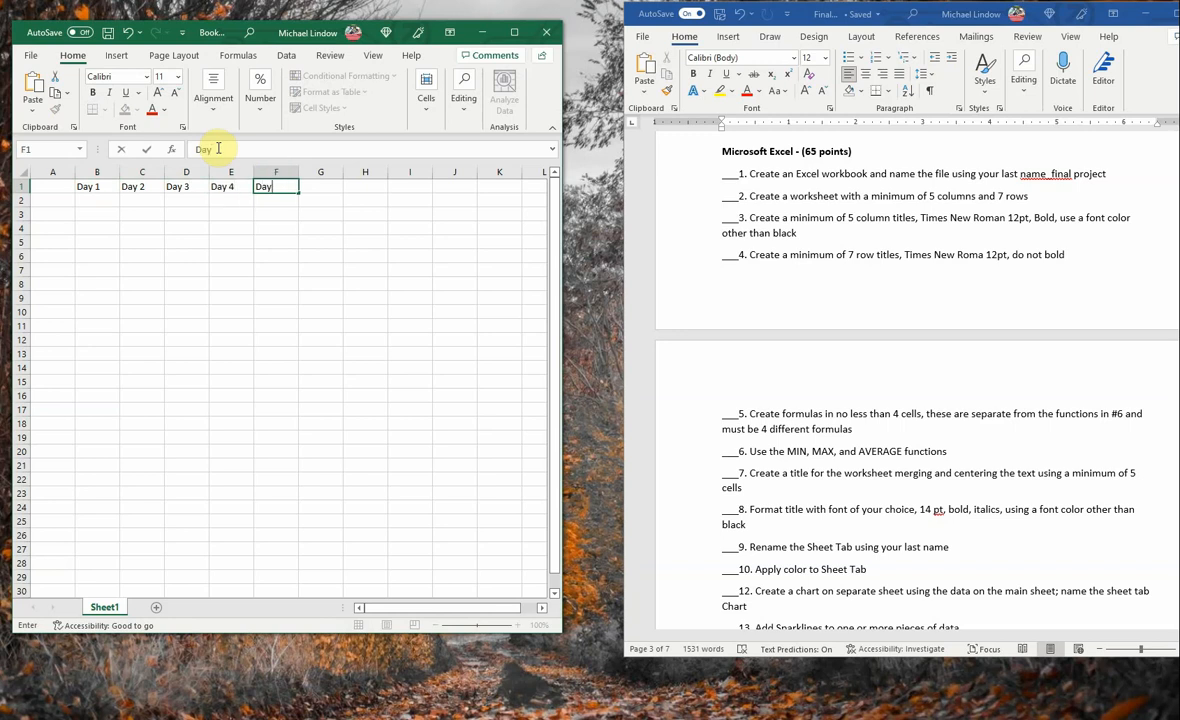
type(" 5")
key("Tab")
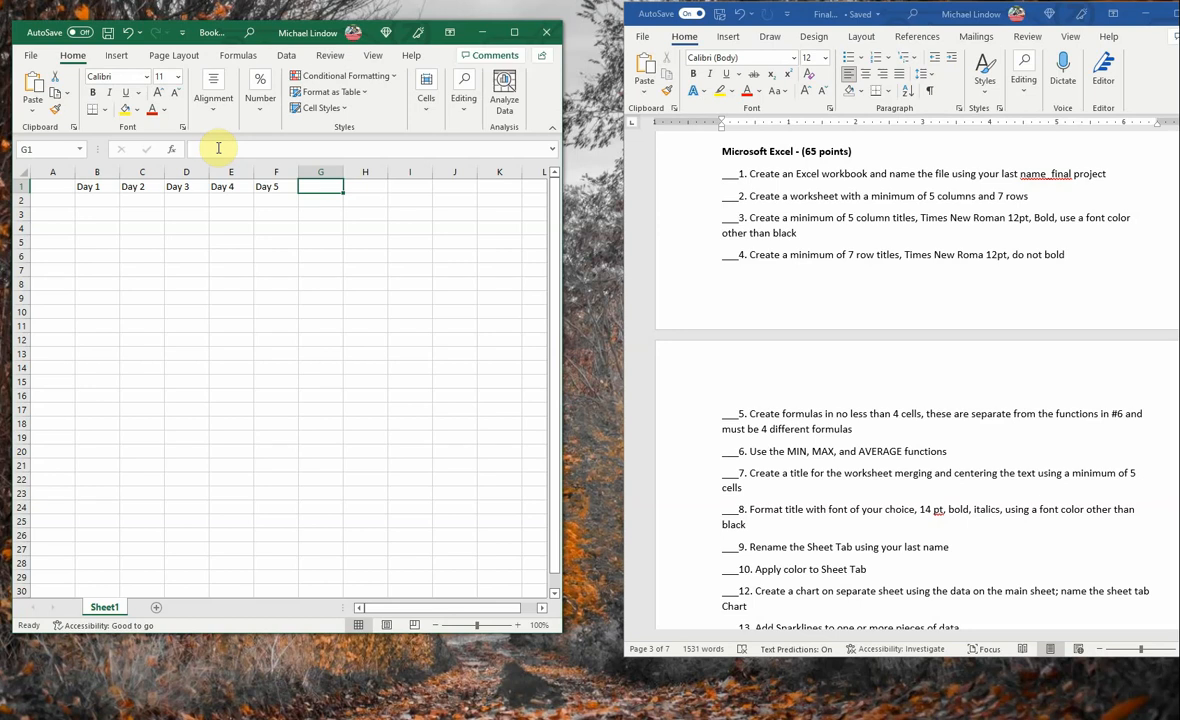
type("Day")
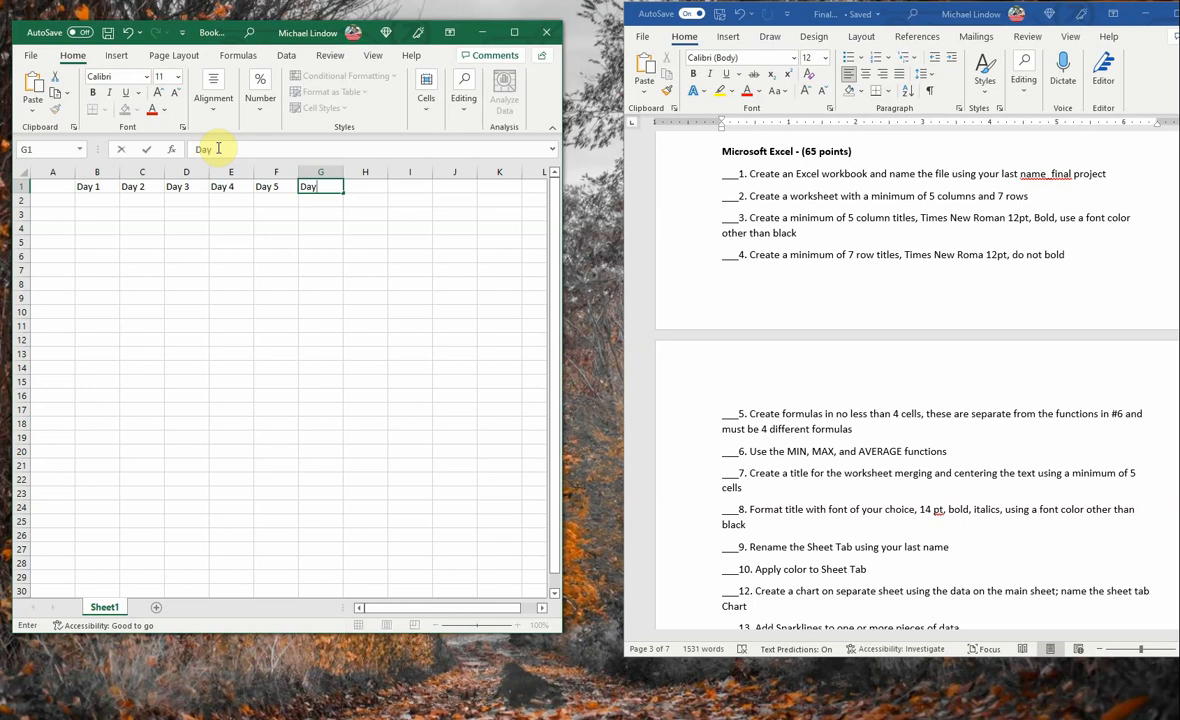
type(" 6")
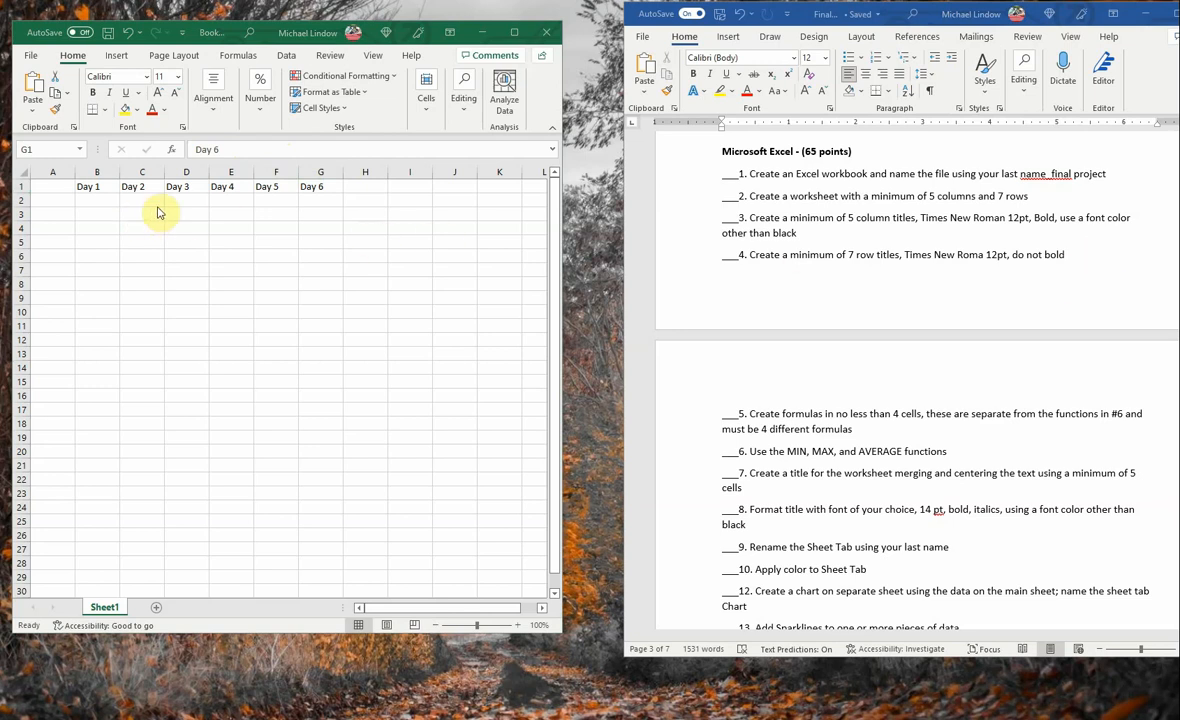
- Enter the row titles "Travel" in cell A2 and "Food" in cell A3
left_click(54, 202)
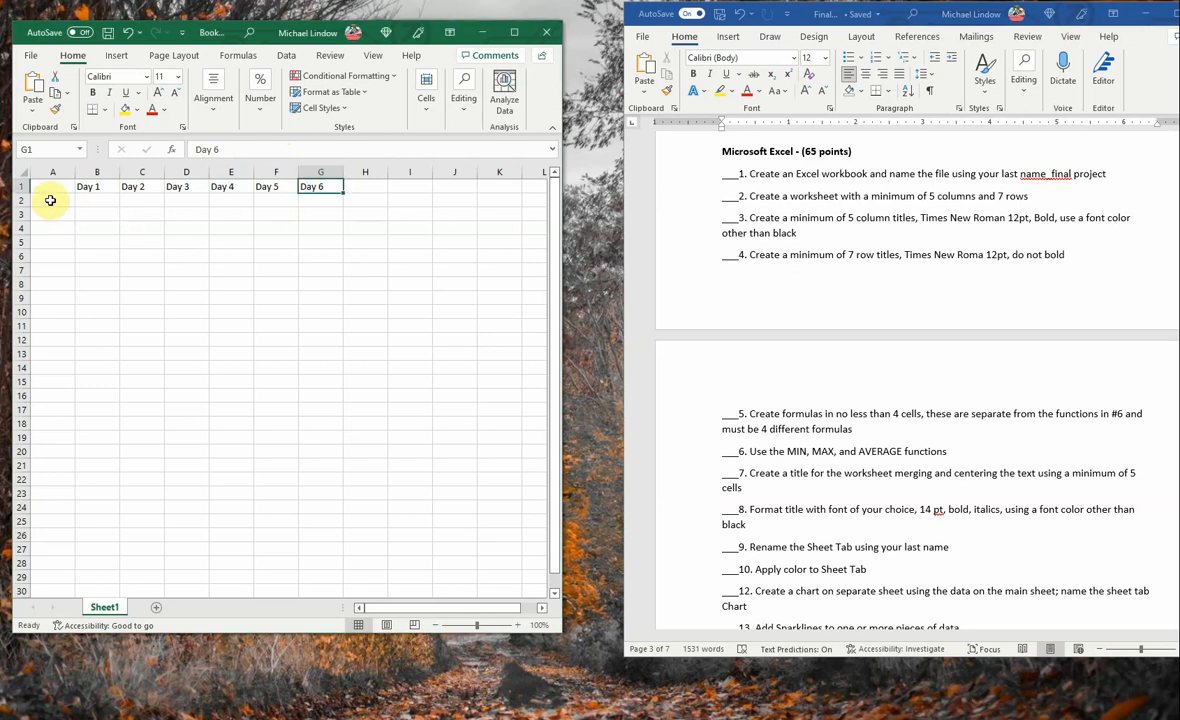
left_click(50, 200)
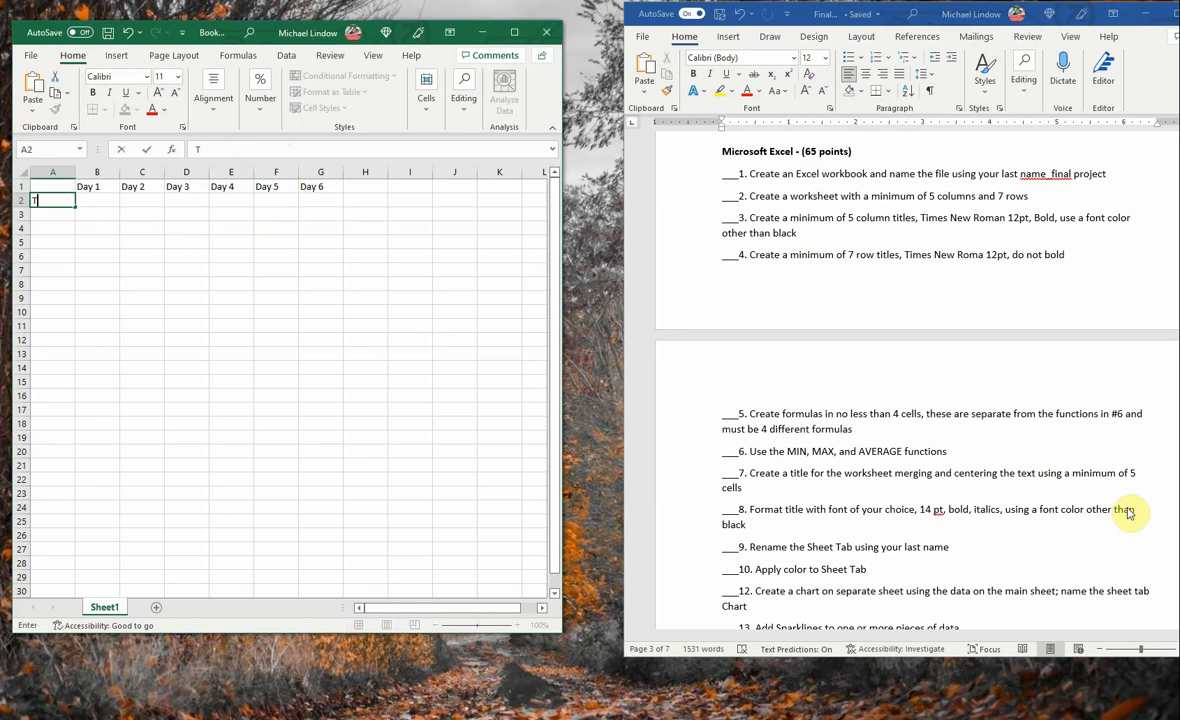
type("Travel")
key("Return")
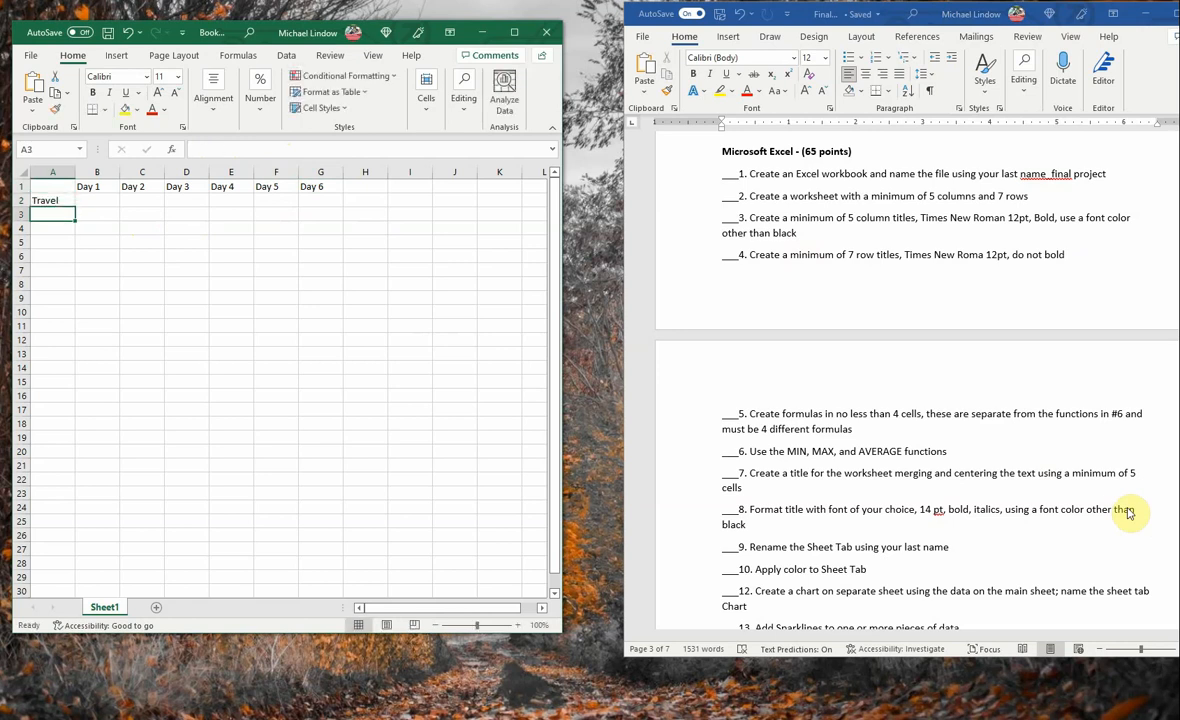
type("Food")
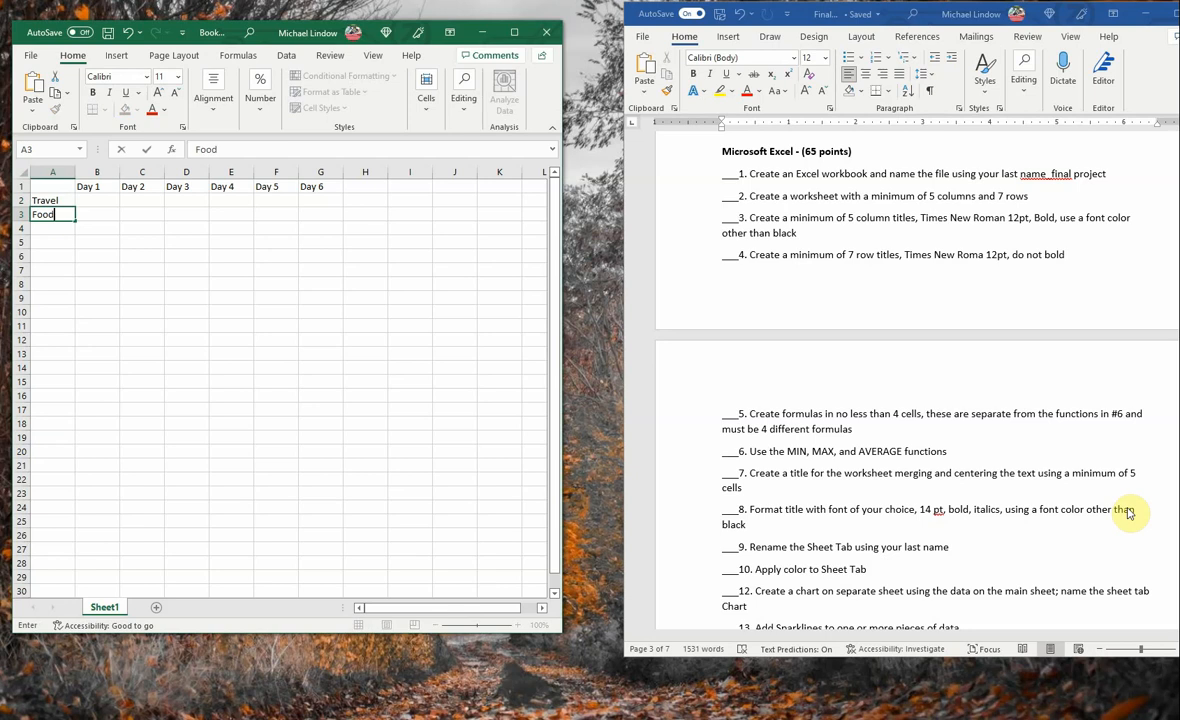
key("Tab")
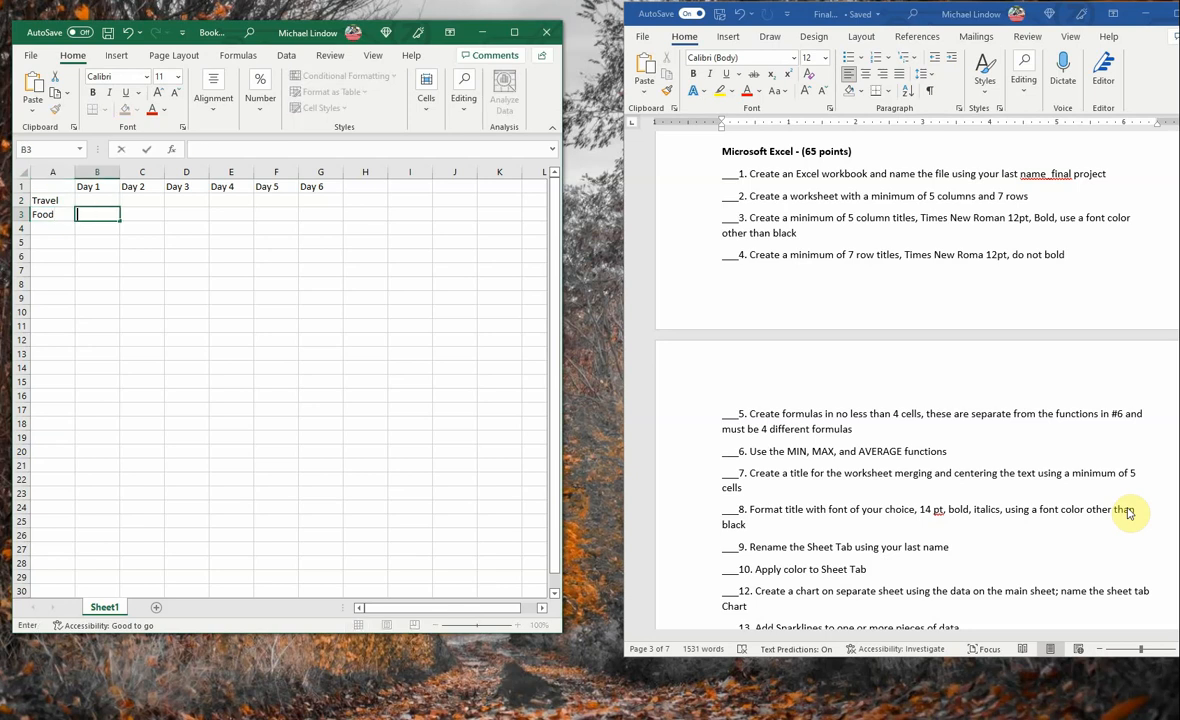
key("Return")
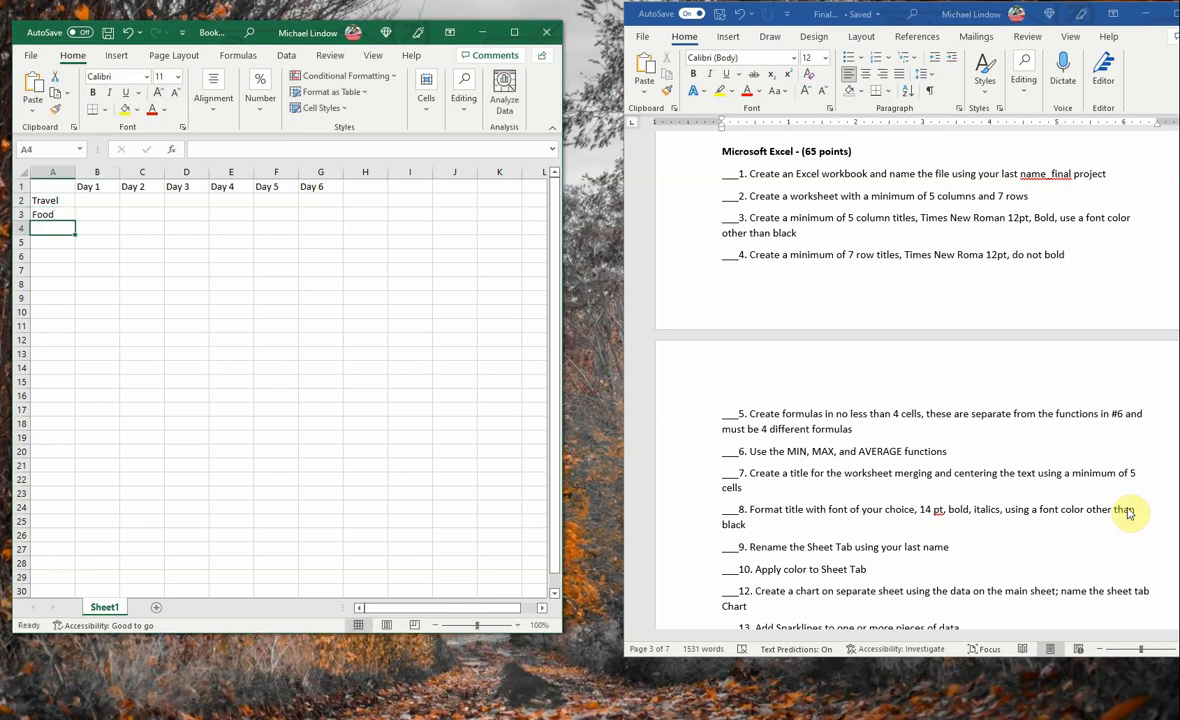
- Enter the row titles "Dog Sled Ride" in cell A4 and "Sleigh Ride" in cell A5
type("Dog Sl")
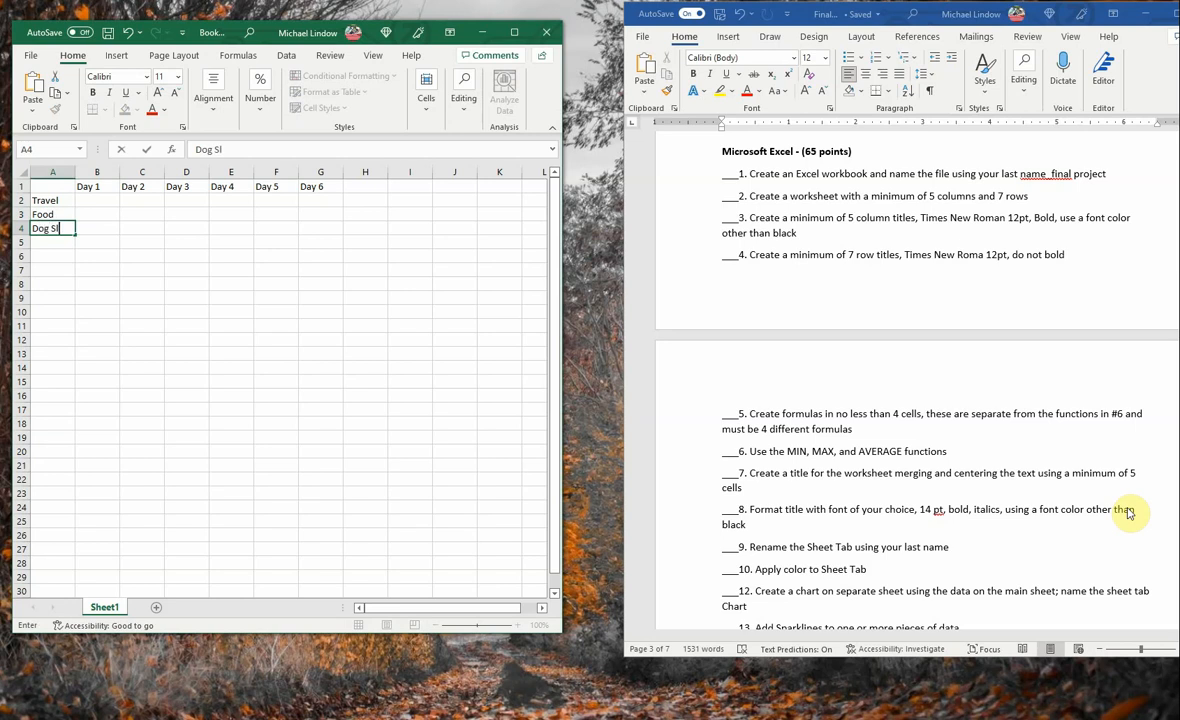
type("ed Ride")
key("Return")
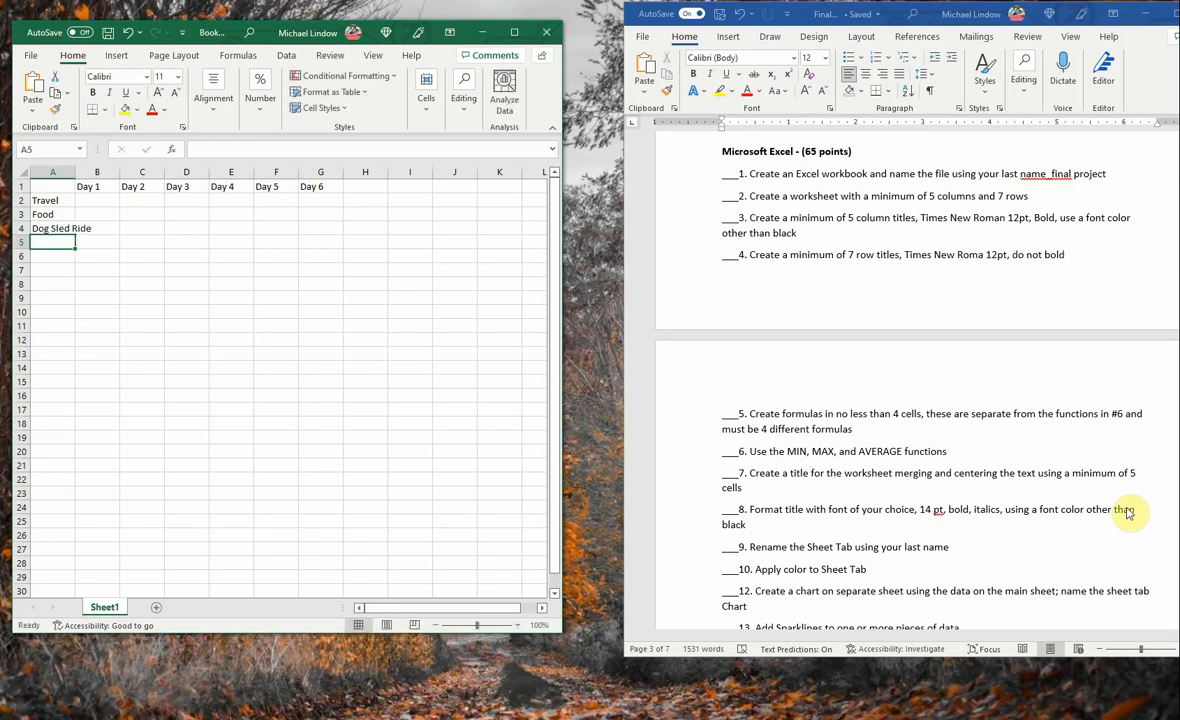
type("Sleigh")
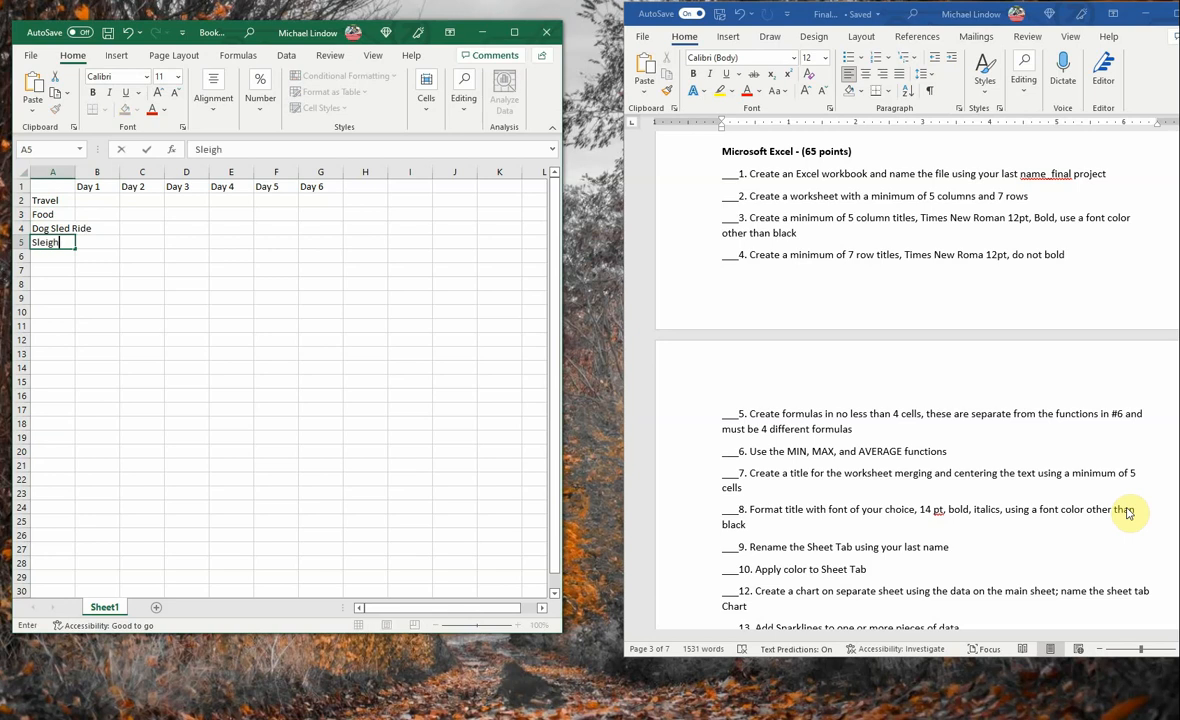
type(" Ride")
key("Return")
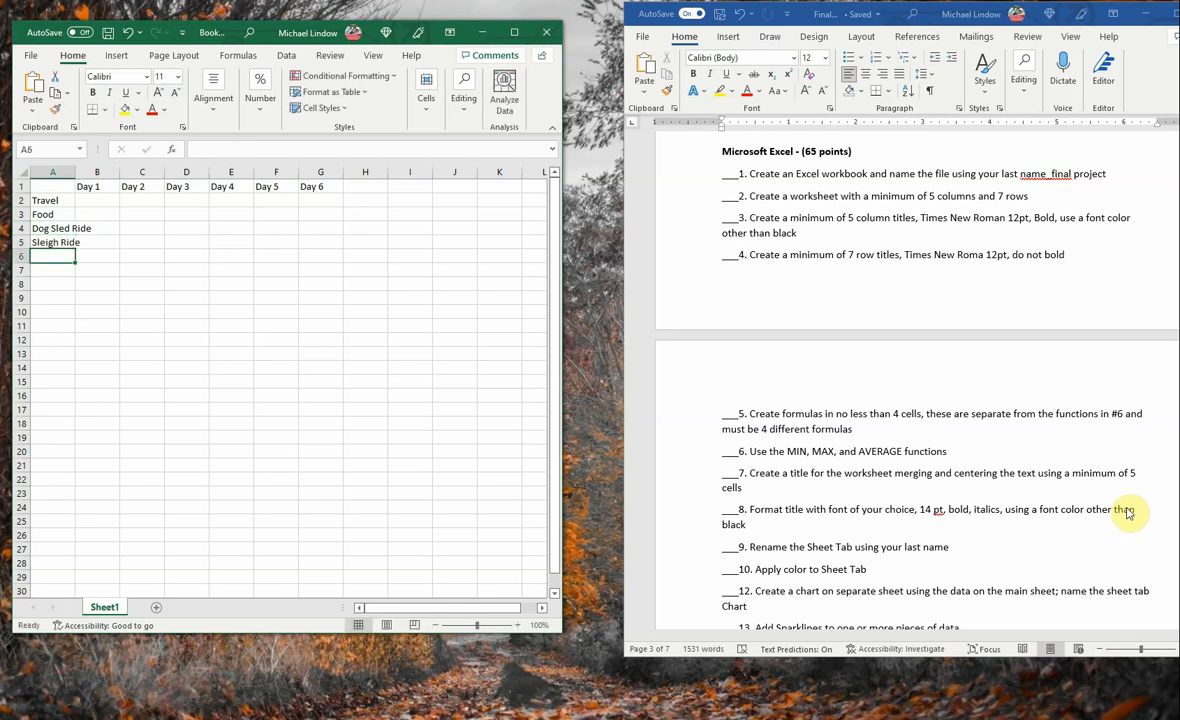
- Enter the row titles "Ski Lift", "Hotel" and "Snowmobile Rental" in cells A6 to A8
type("Ski Lift")
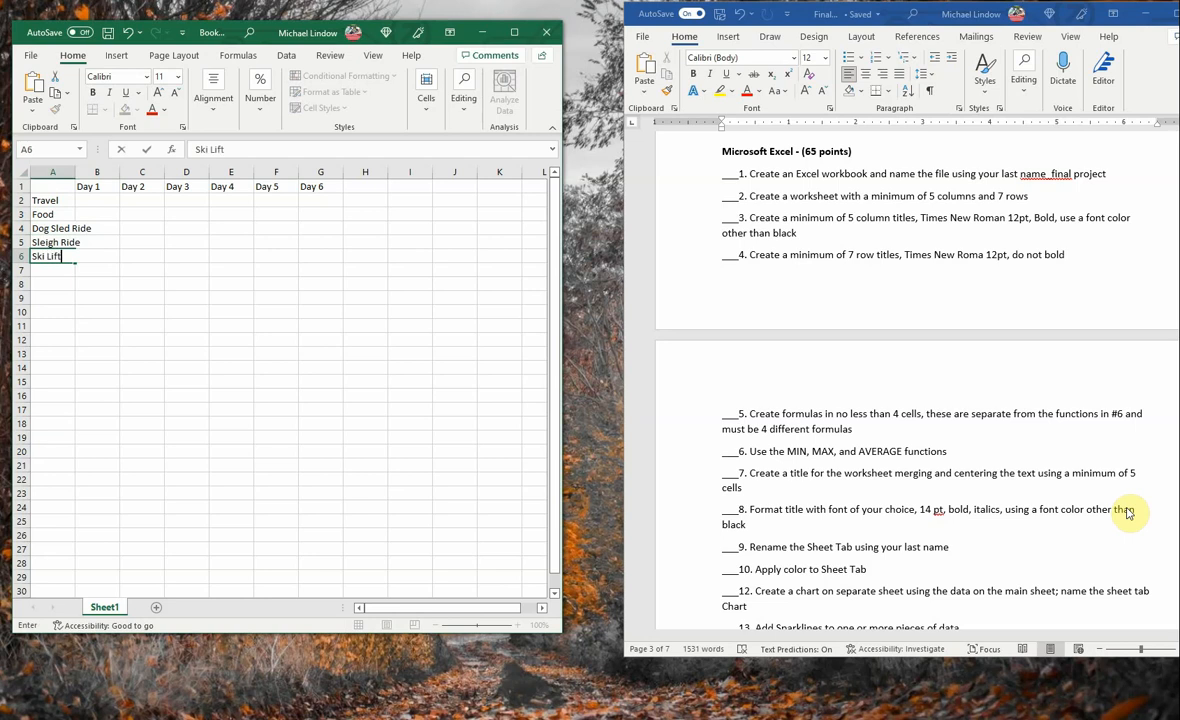
key("Return")
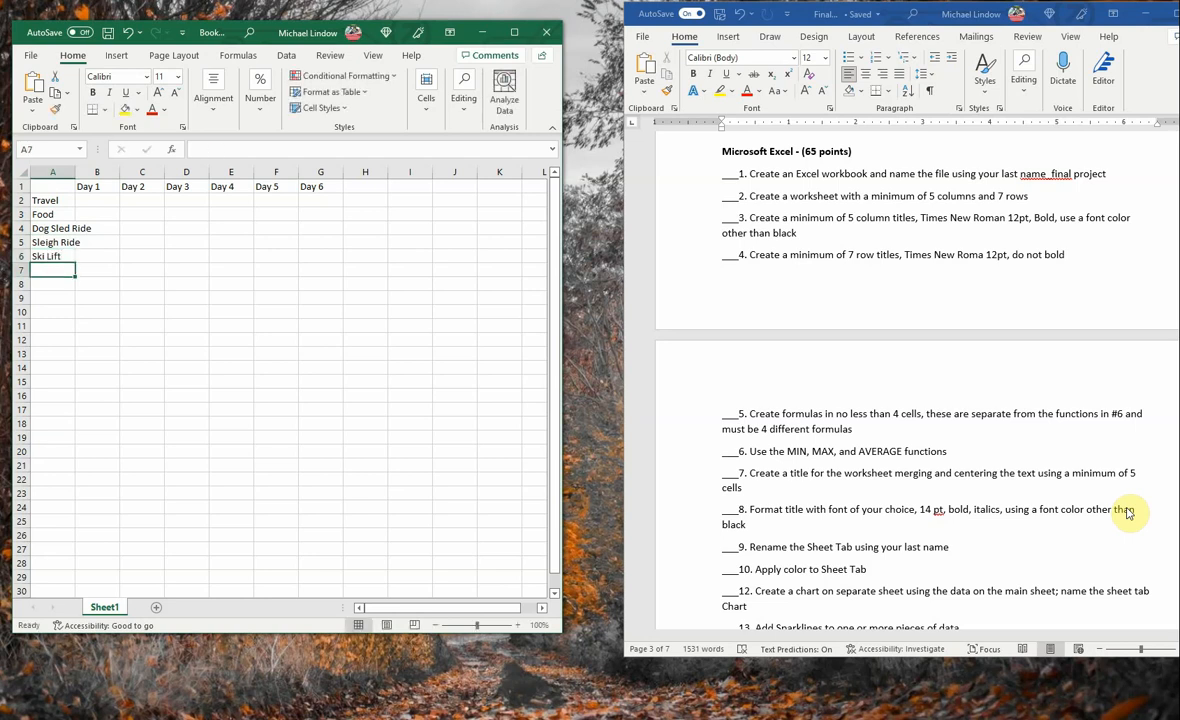
type("Hota")
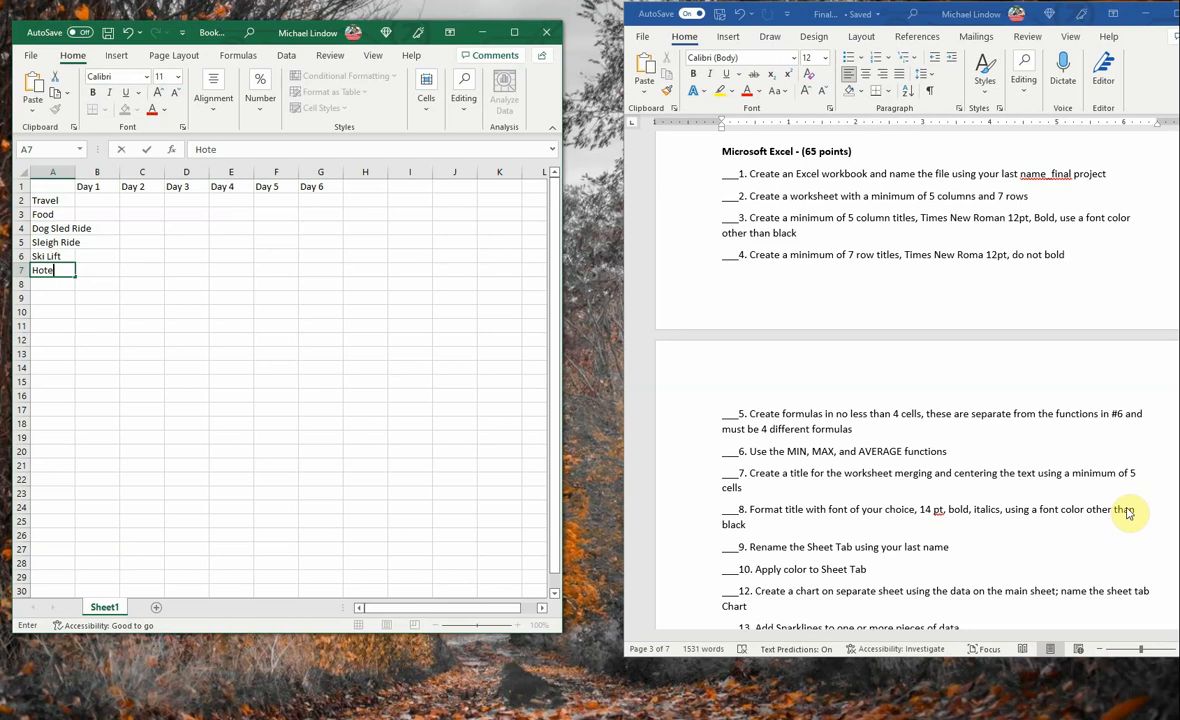
type("l")
key("Return")
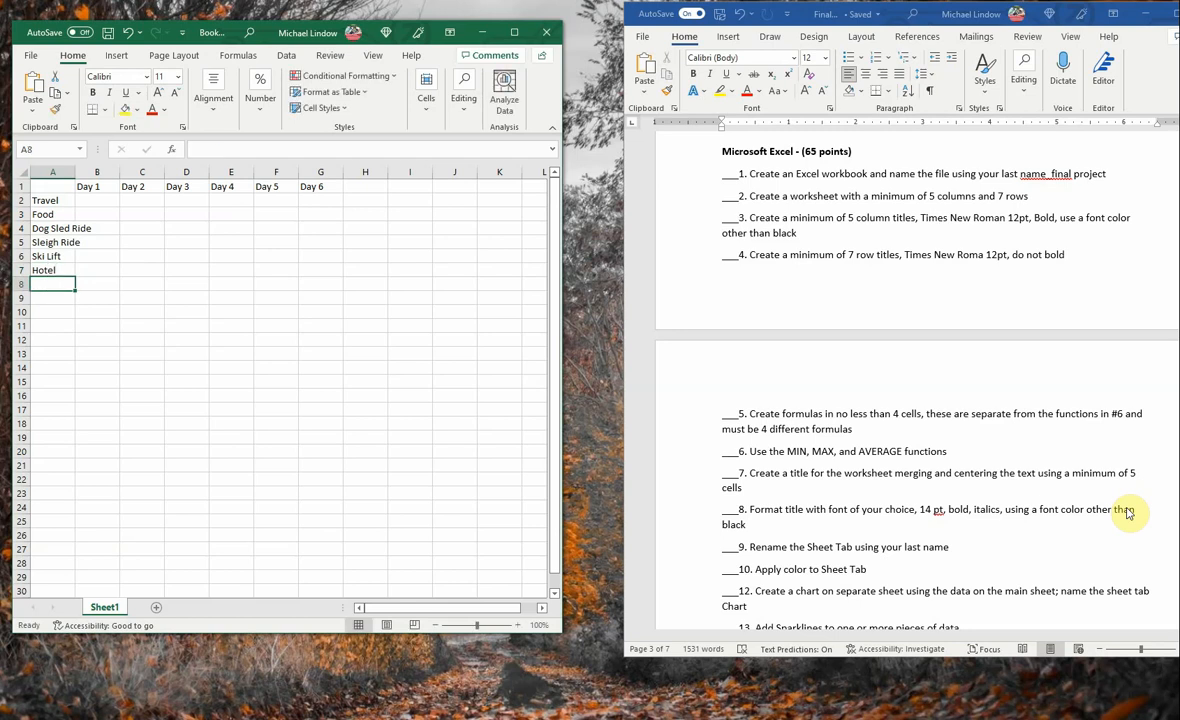
type("Snow")
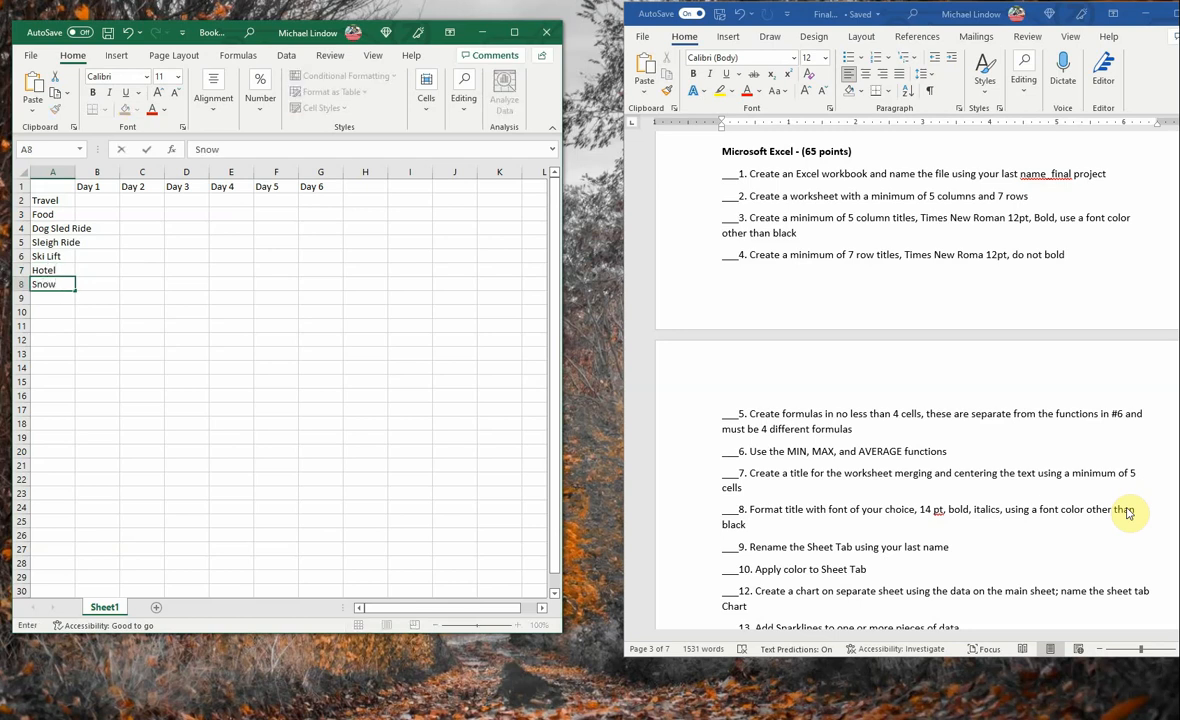
type("mobile Rental")
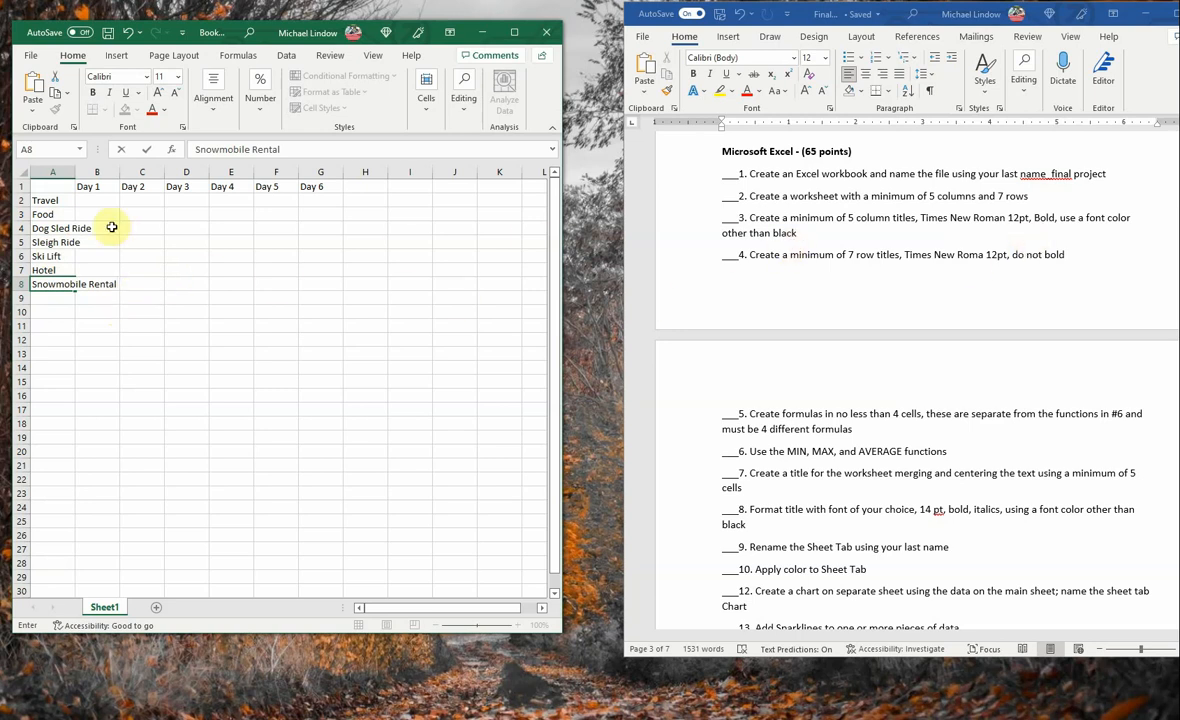
- Set the font of the entire worksheet to Times New Roman
left_click(27, 175)
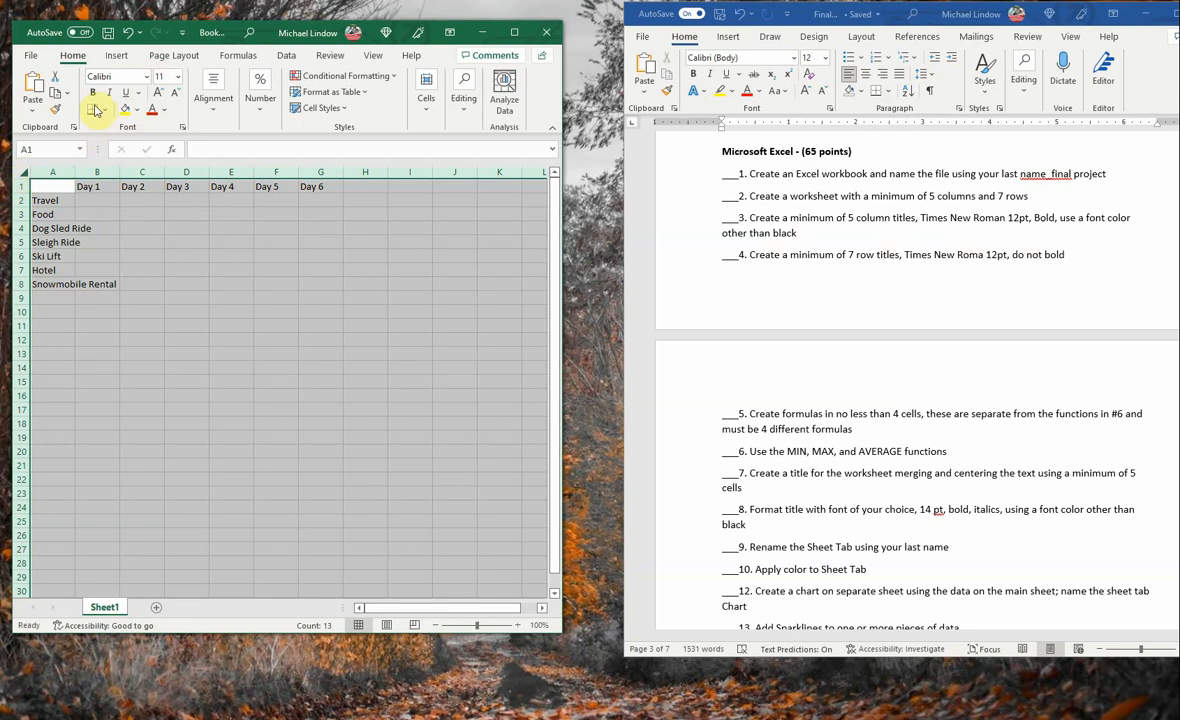
left_click(146, 79)
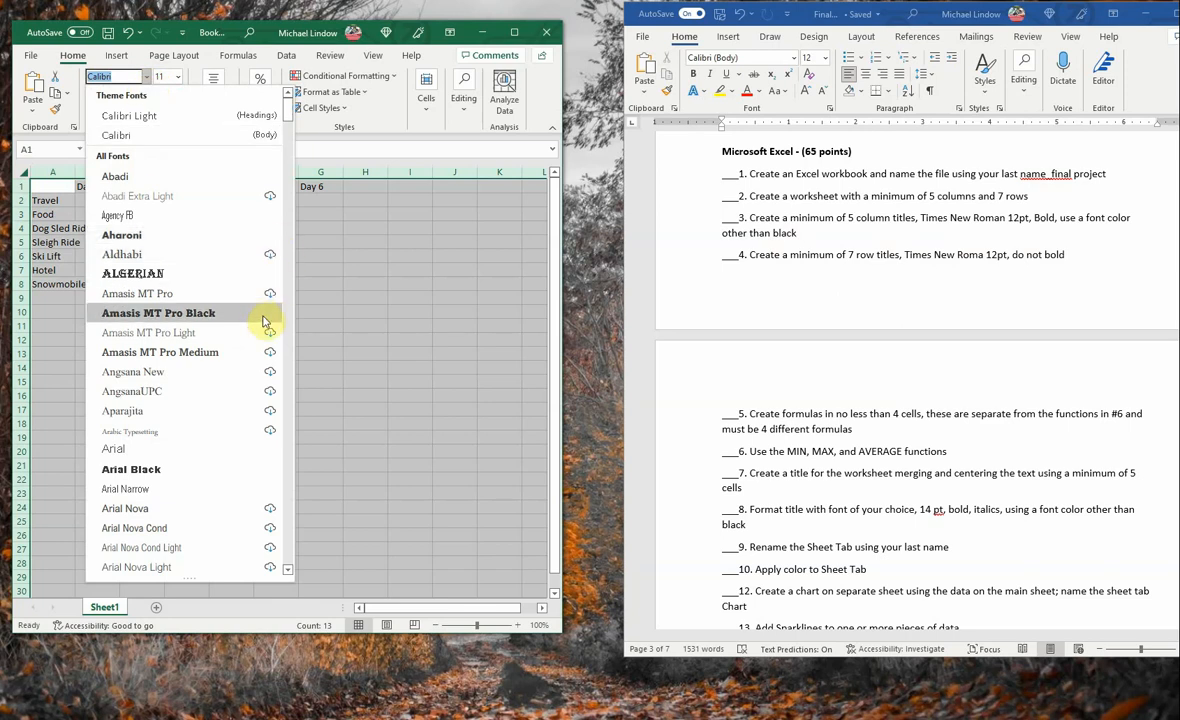
scroll(293, 308, "down", 8)
scroll(180, 350, "down", 10)
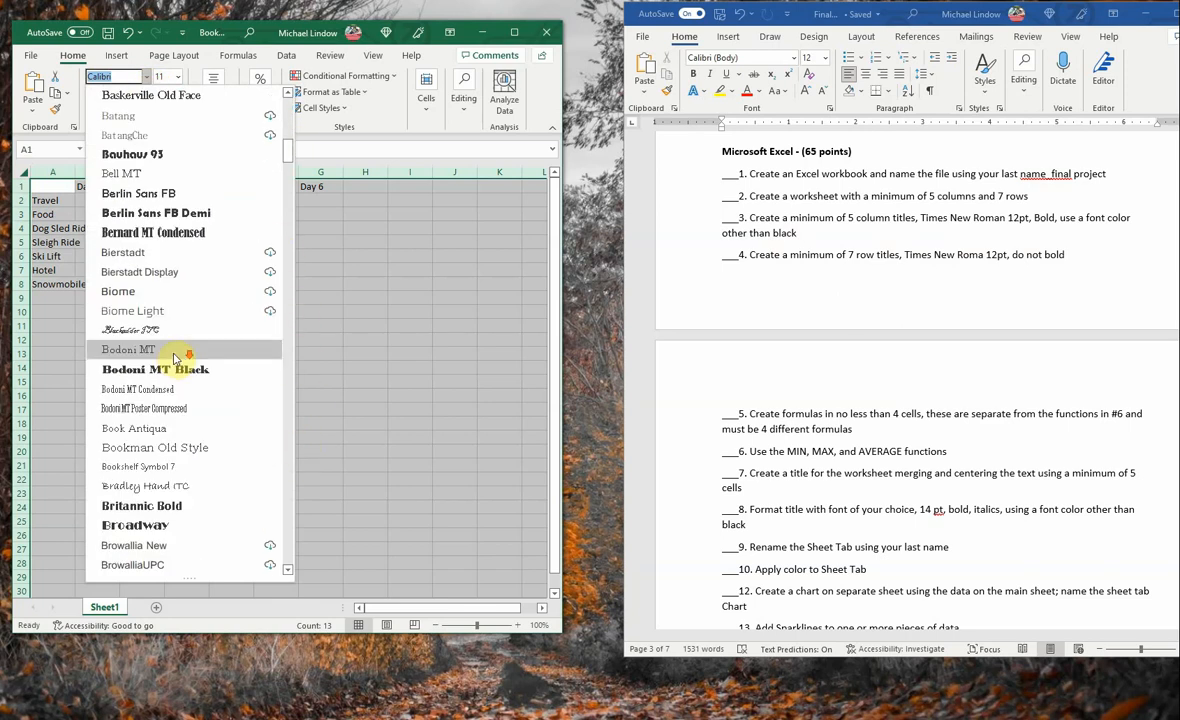
scroll(180, 362, "down", 8)
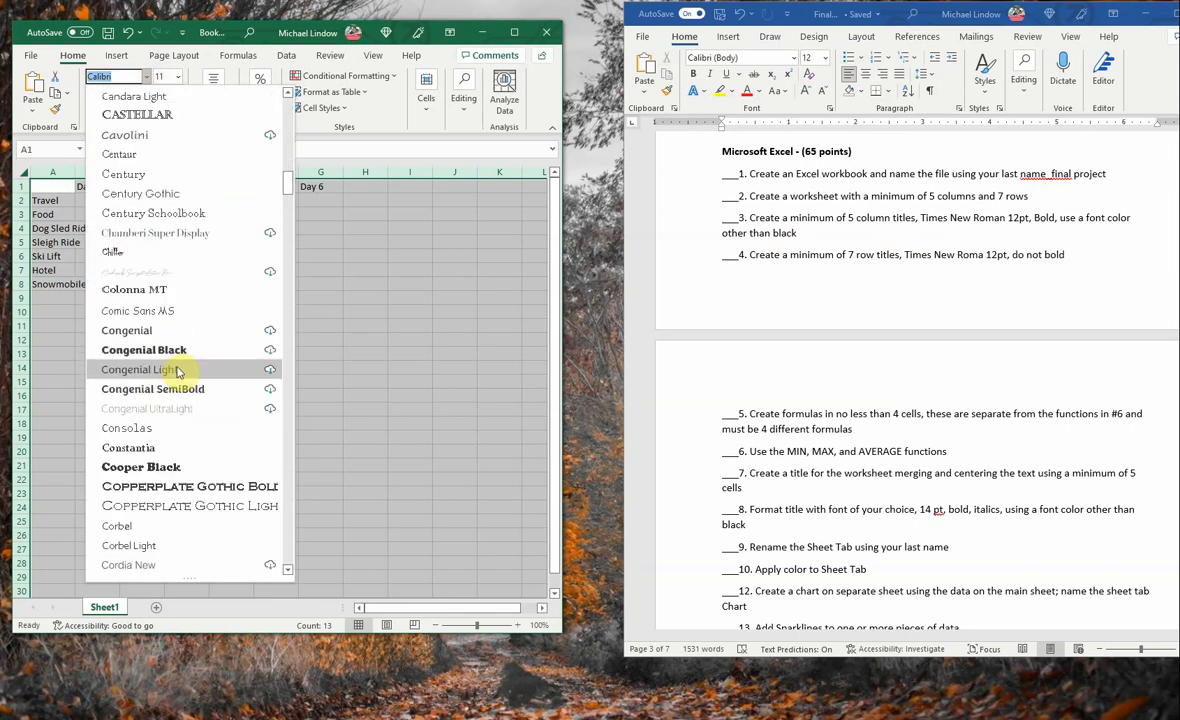
type("t")
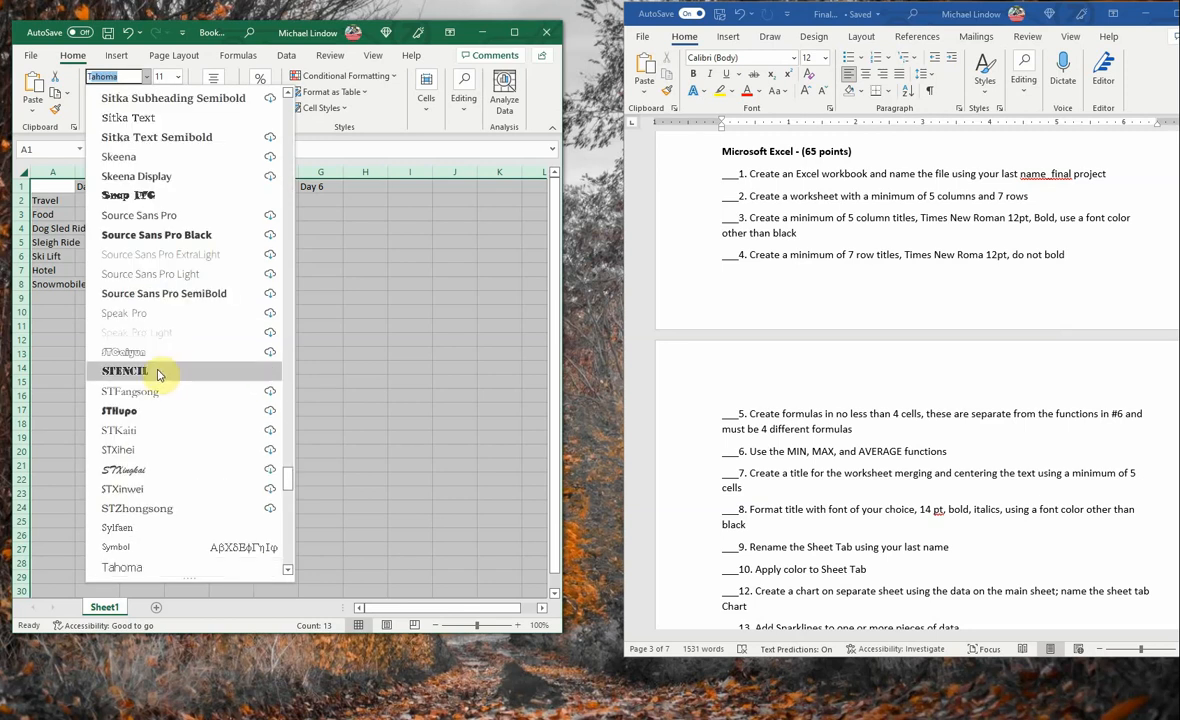
scroll(174, 393, "down", 6)
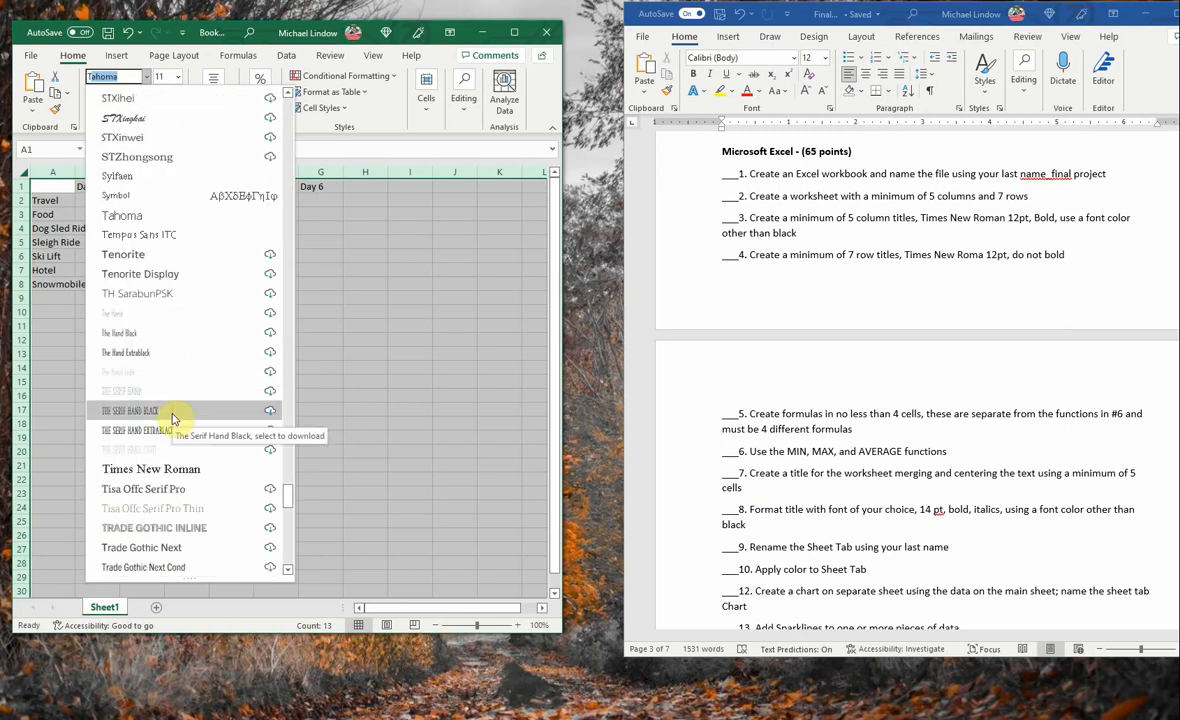
left_click(153, 467)
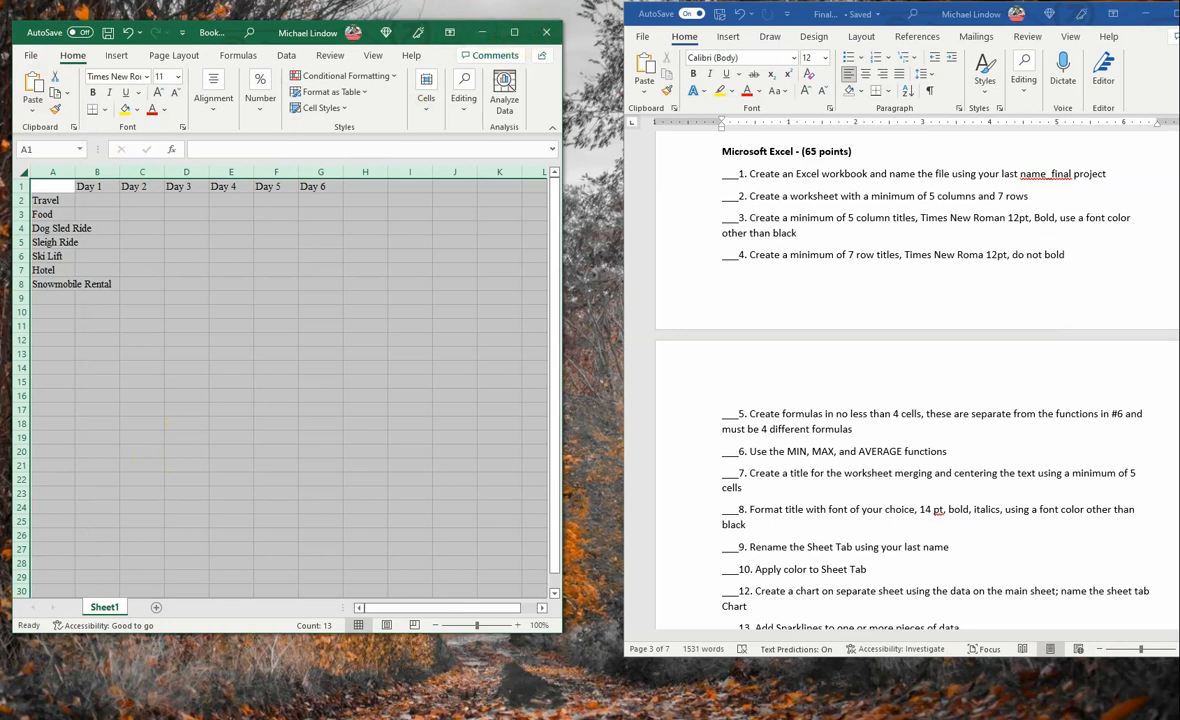
- Set the font size of the entire worksheet to 12 and clear the selection
left_click(180, 79)
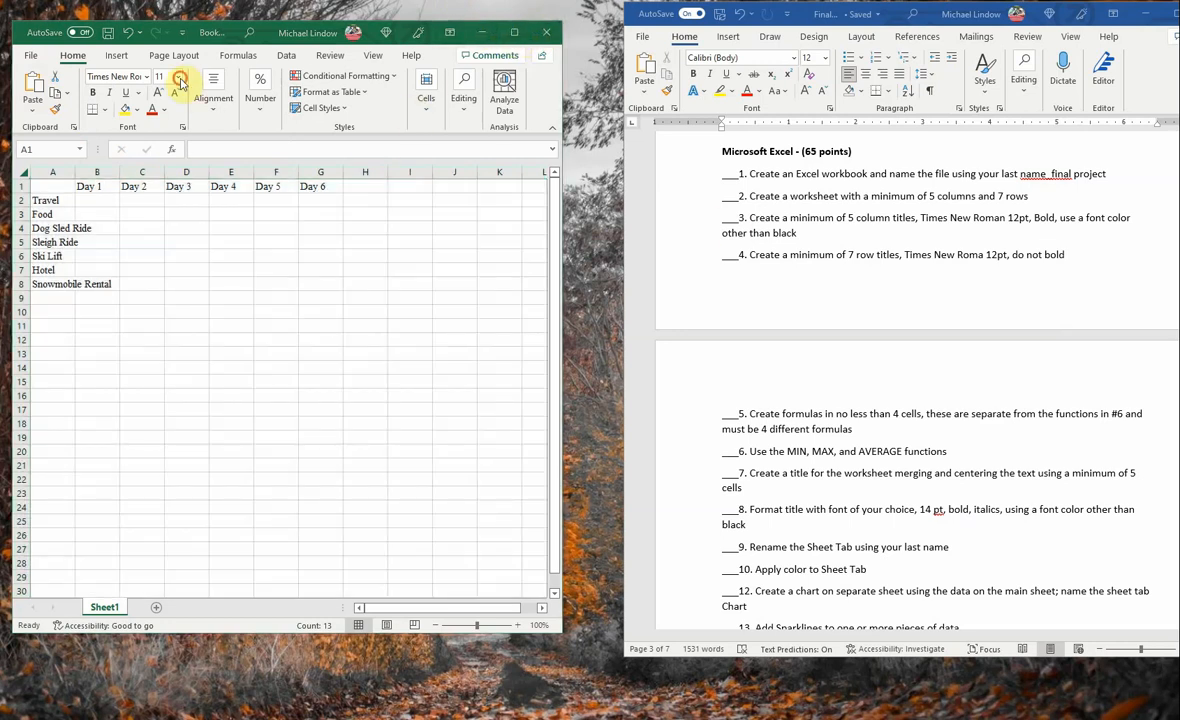
left_click(169, 157)
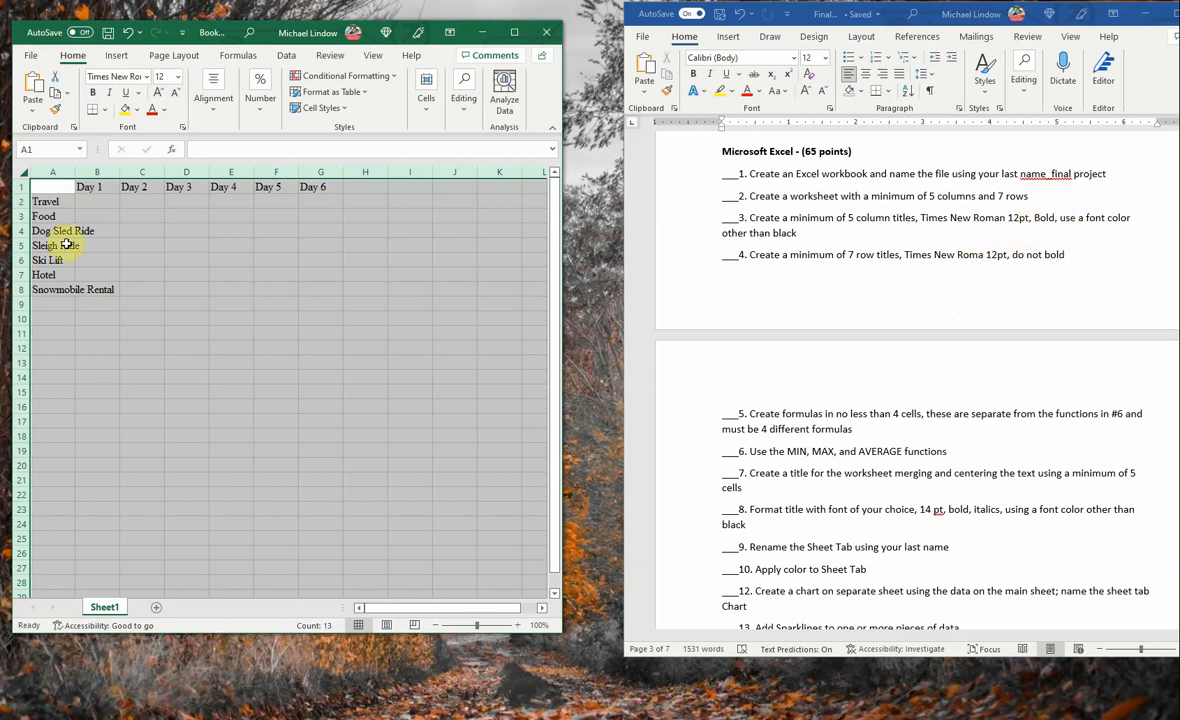
left_click(375, 358)
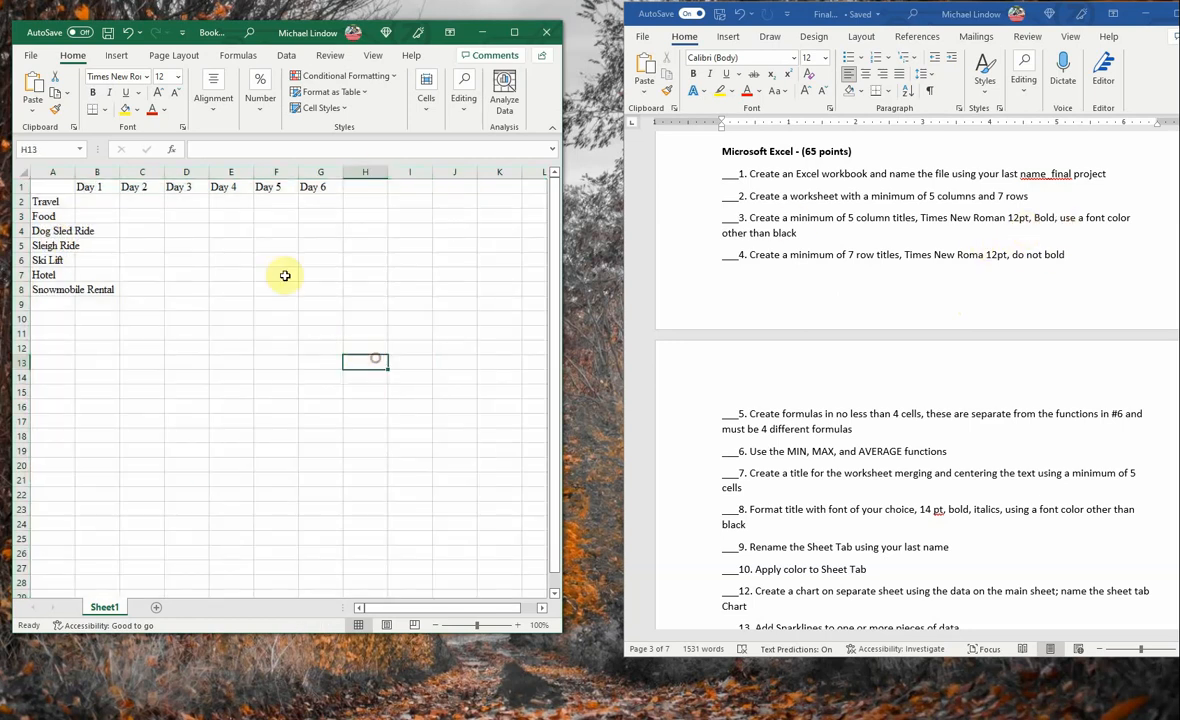
- Make the column titles Day 1 to Day 6 in cells B1 to G1 bold
left_click(96, 188)
left_click_drag(96, 188, 316, 187)
left_click(95, 95)
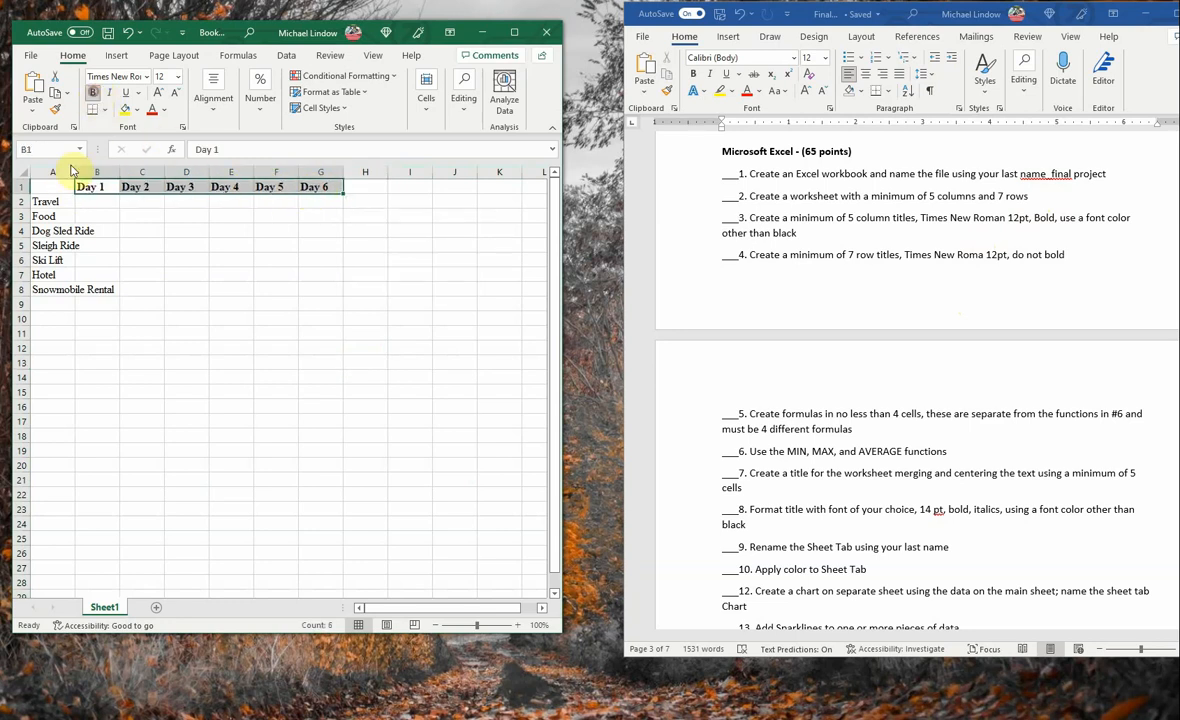
- Fit the width of column A to its longest row title
left_click_drag(45, 200, 65, 287)
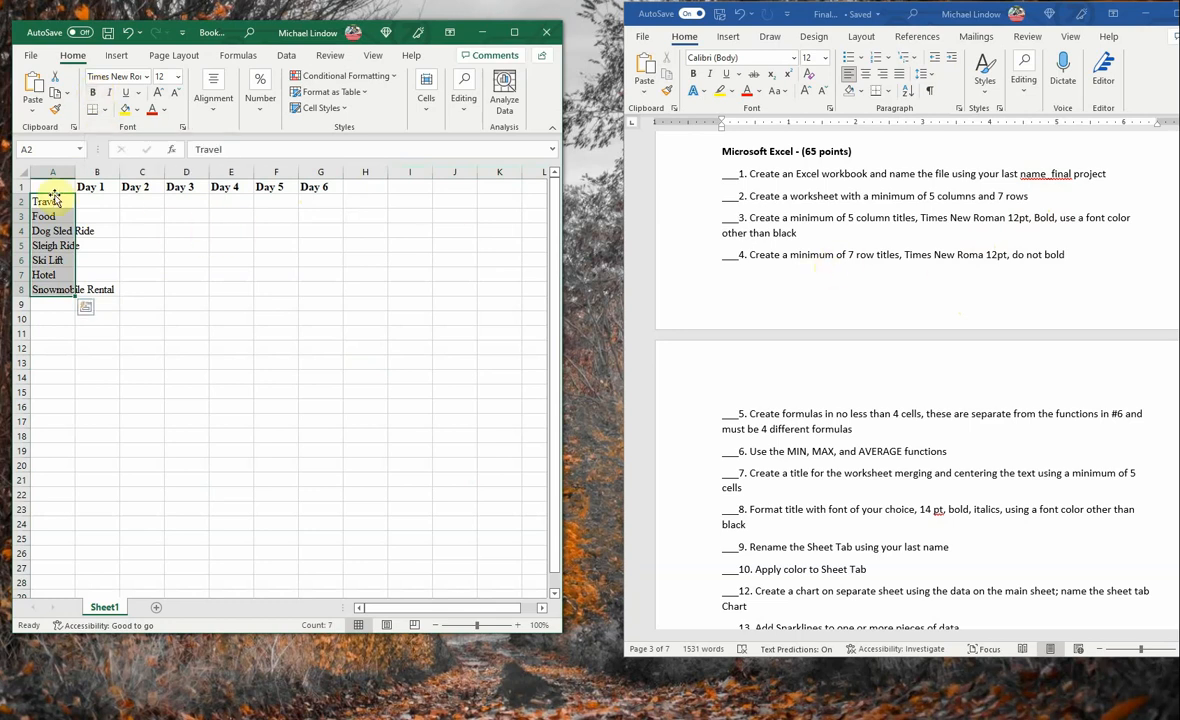
left_click(150, 304)
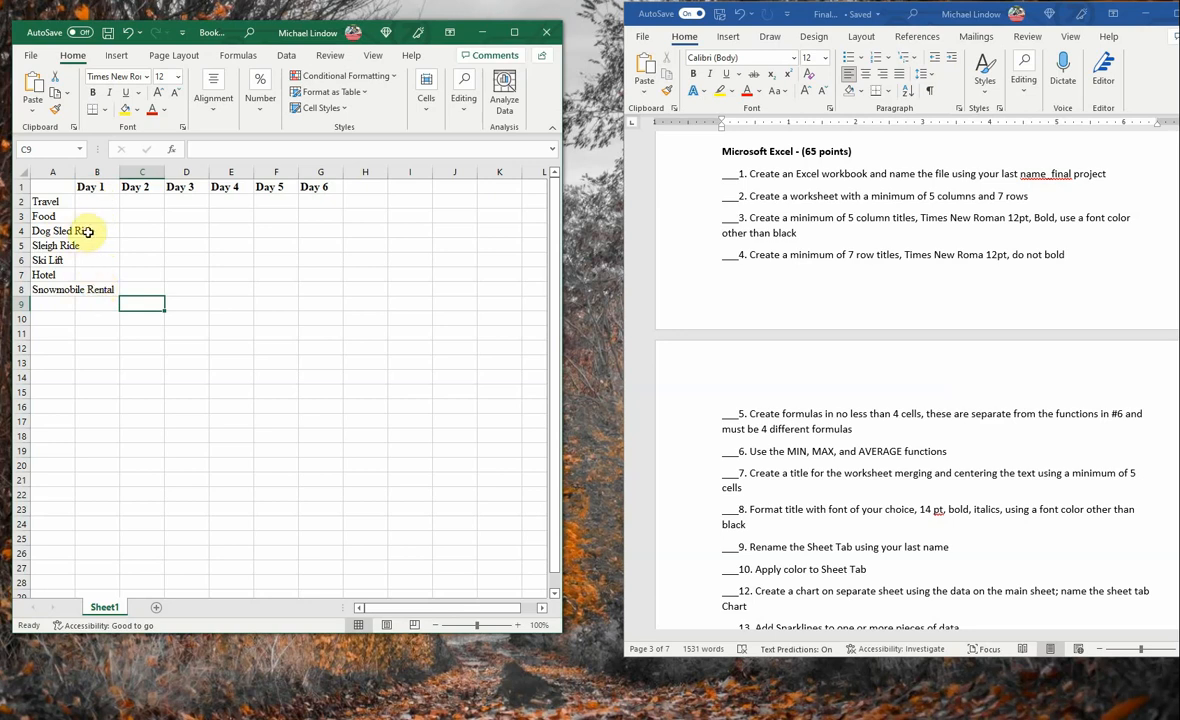
double_click(75, 171)
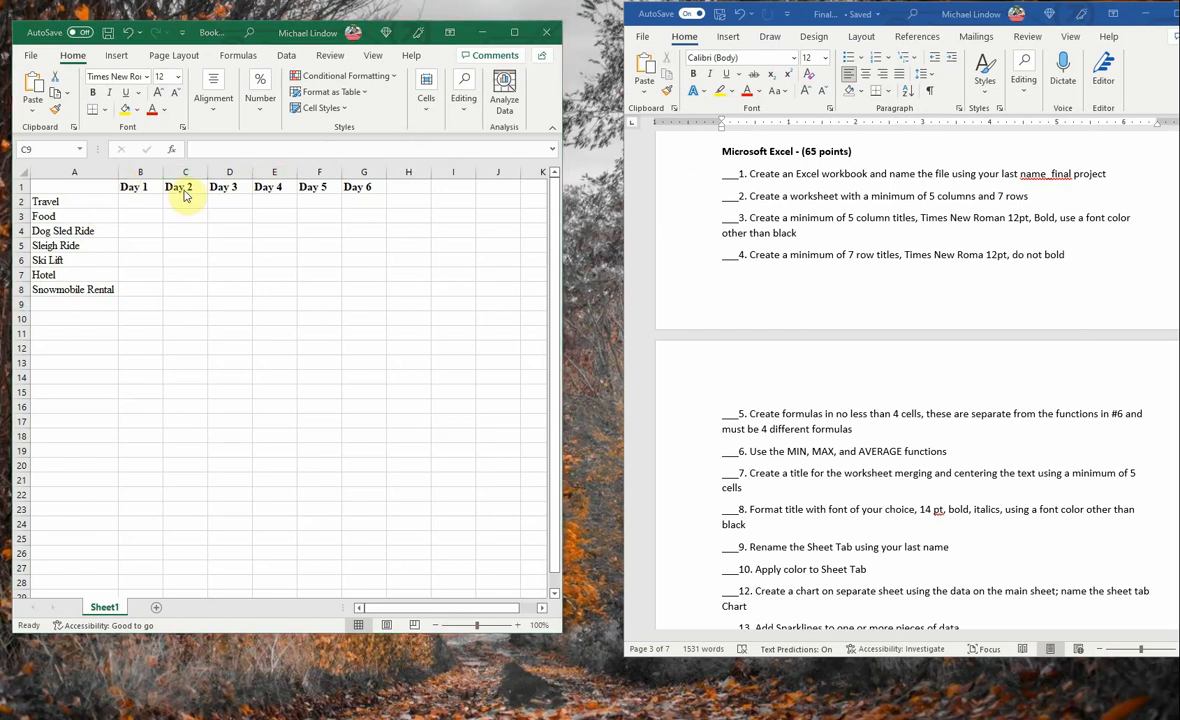
- Enter a Travel cost of 700 for Day 1 in cell B2 and for Day 6 in cell G2
left_click(146, 202)
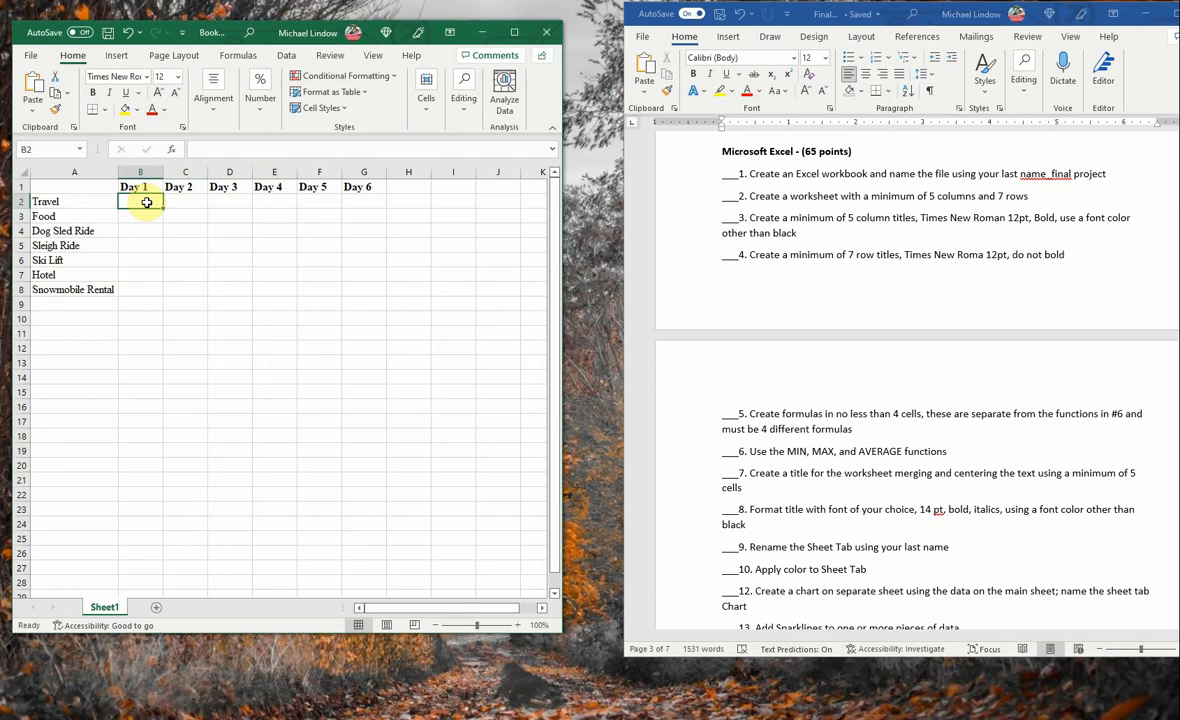
type("1")
key("BackSpace")
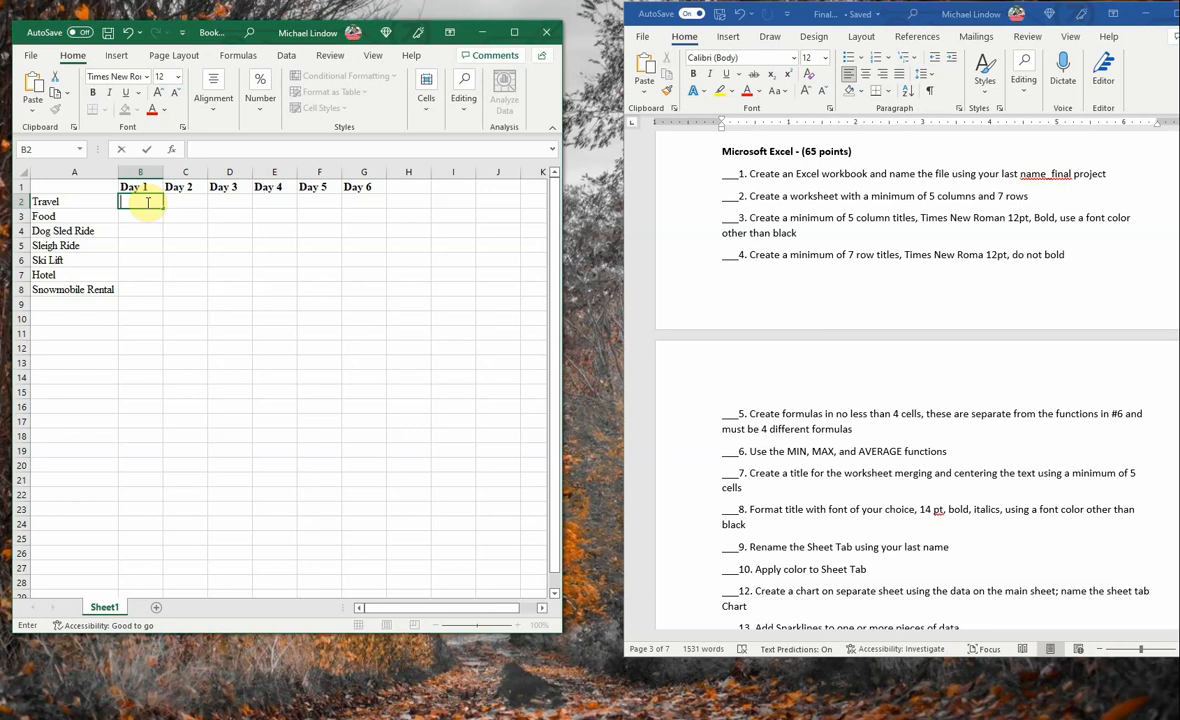
type("700")
key("Right")
key("Right")
key("Right")
key("Right")
key("Right")
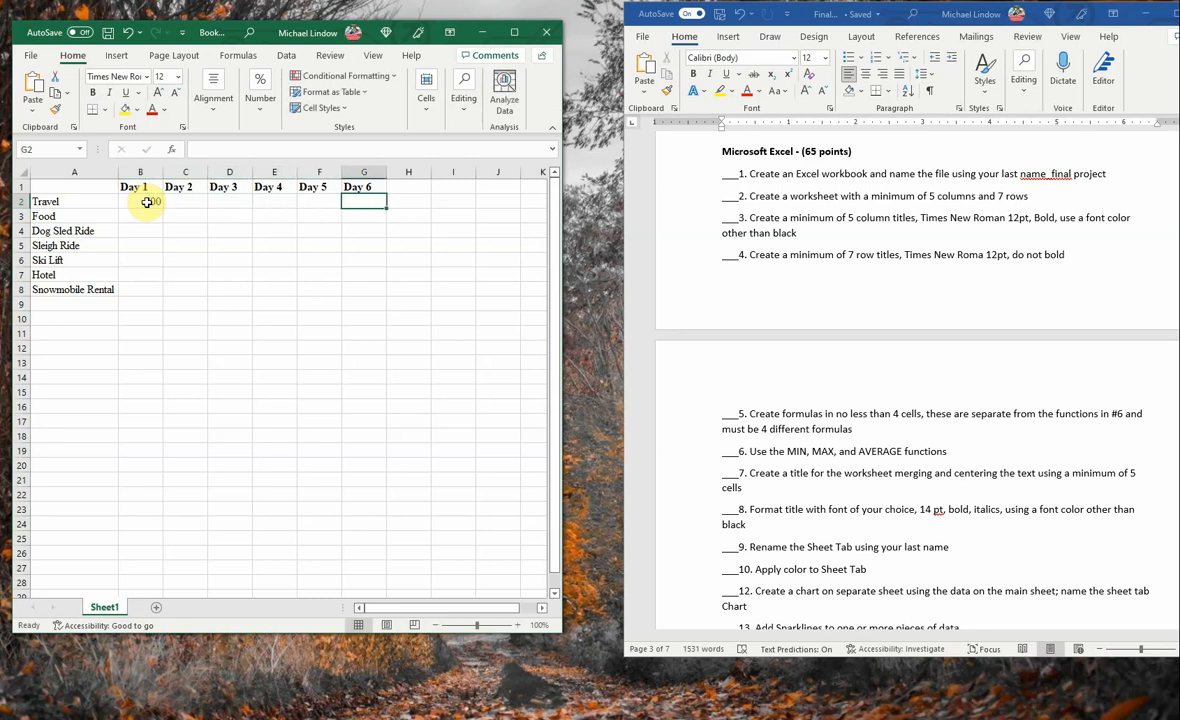
type("7")
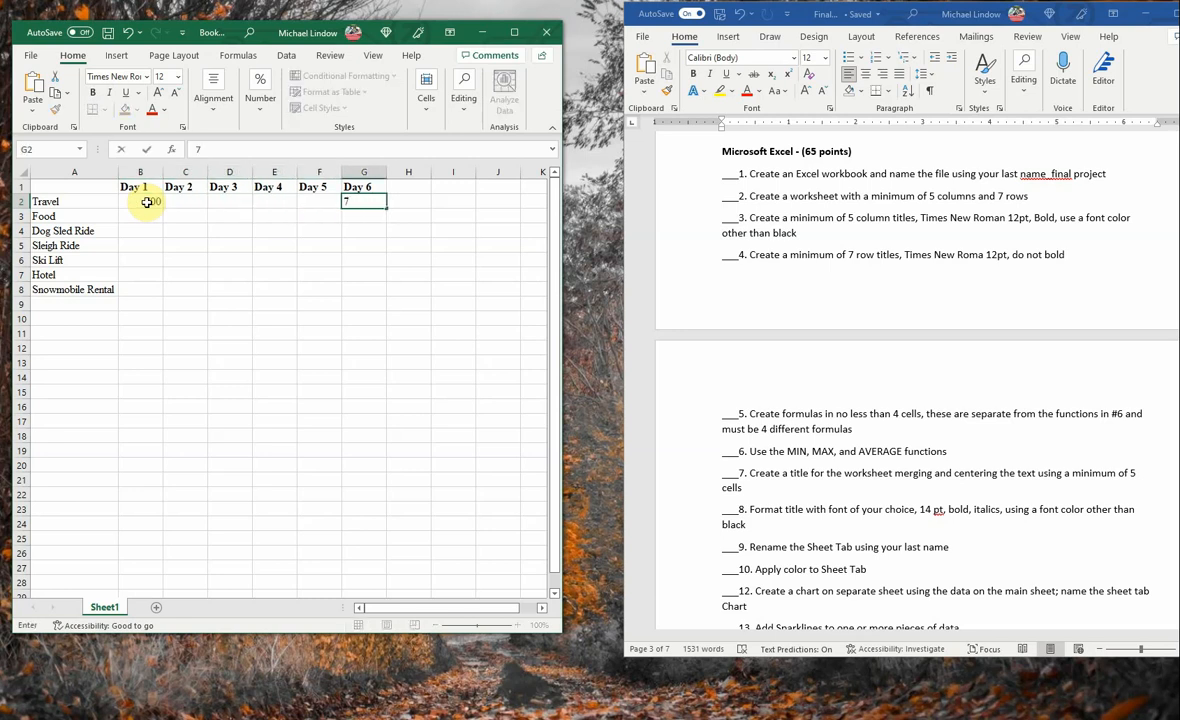
type("00")
- Enter a Food cost of 100 in cell B3 and fill it across the row through Day 6 in cell G3
left_click(146, 218)
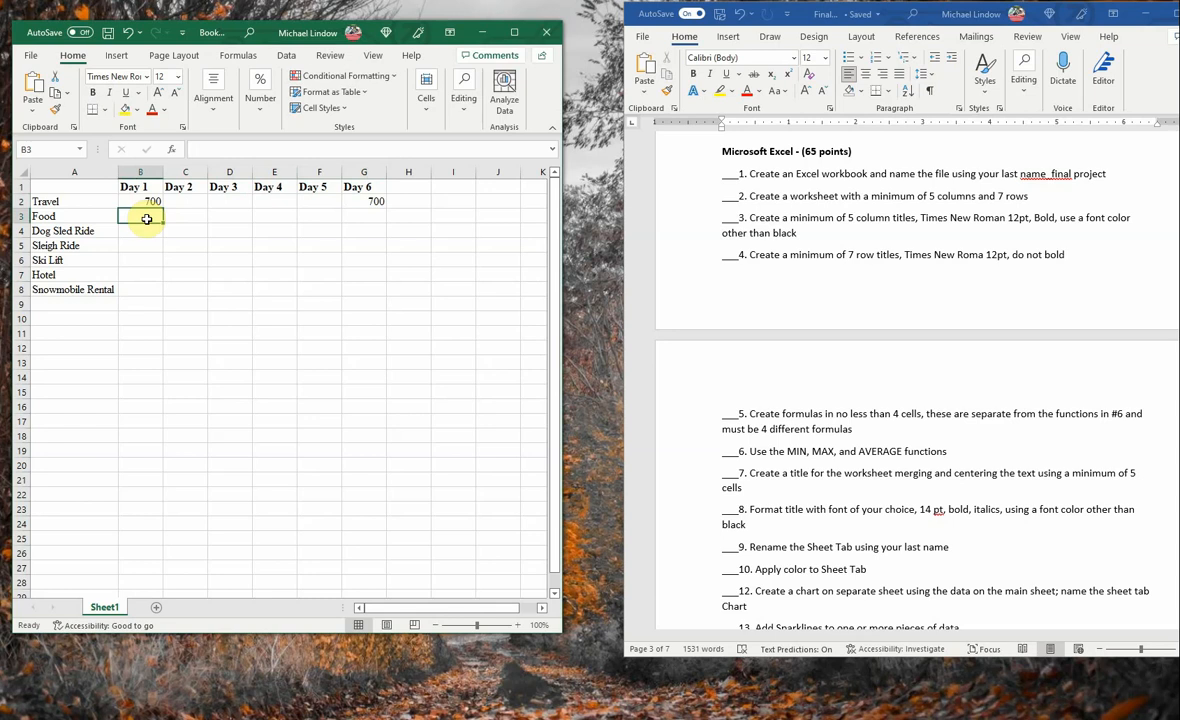
type("100")
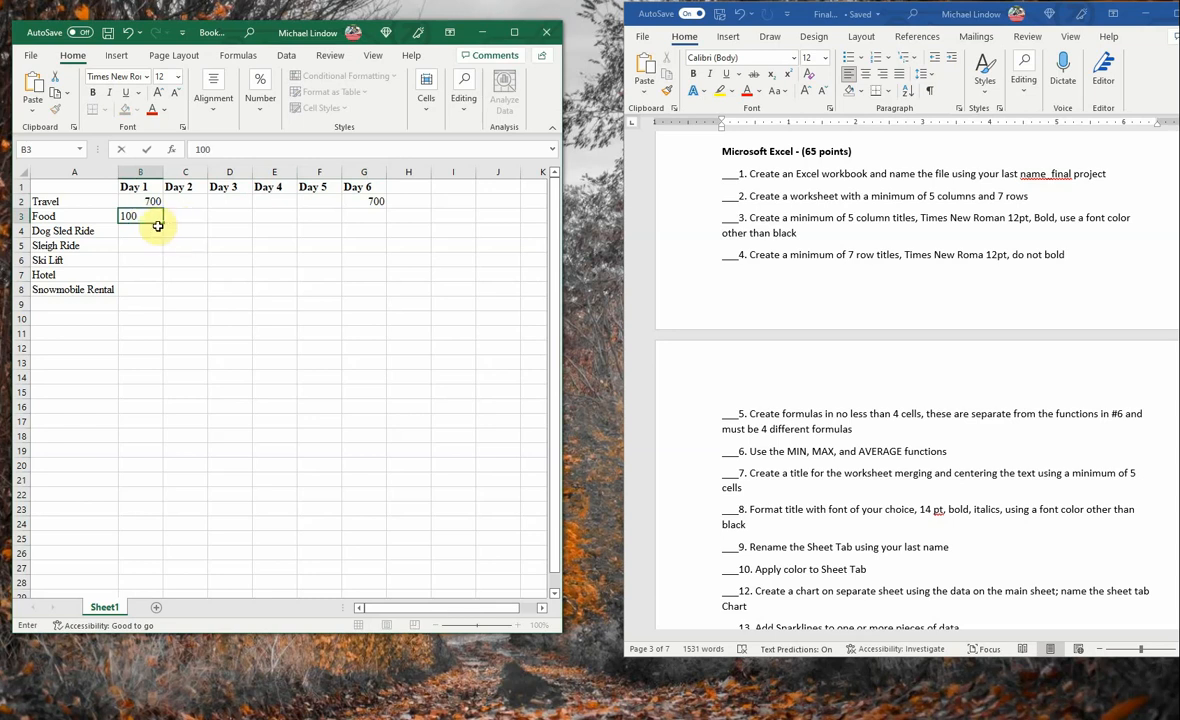
left_click(175, 214)
left_click(137, 216)
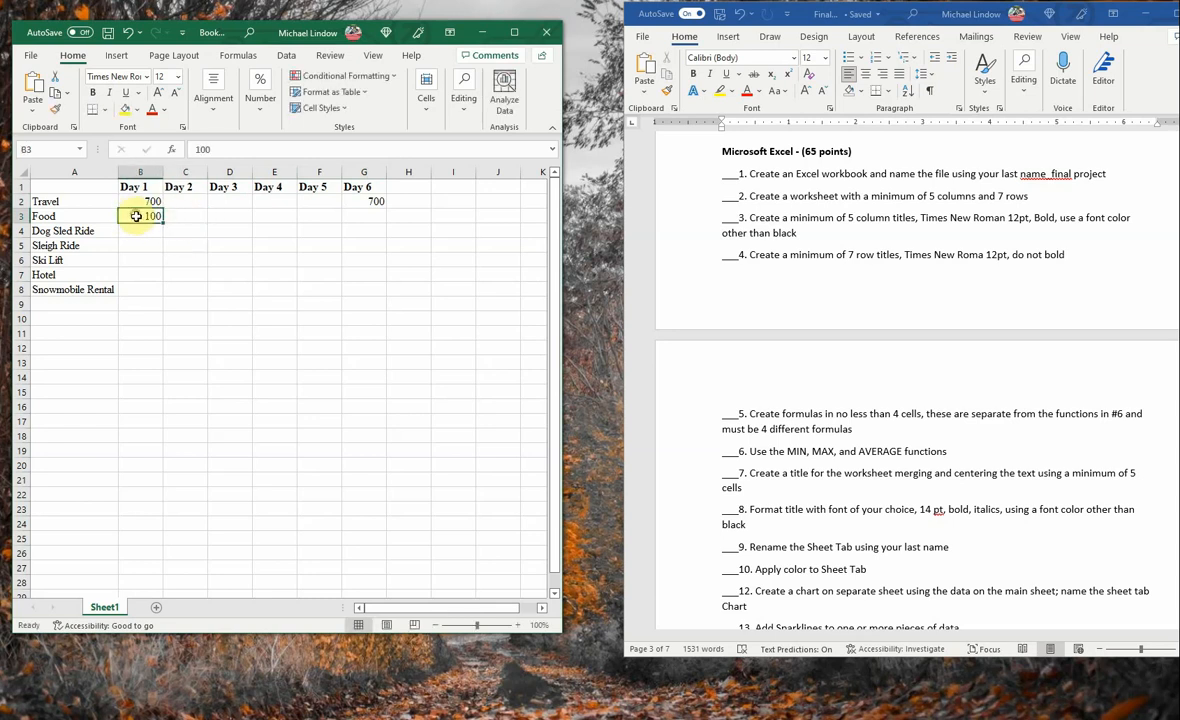
left_click_drag(163, 222, 369, 228)
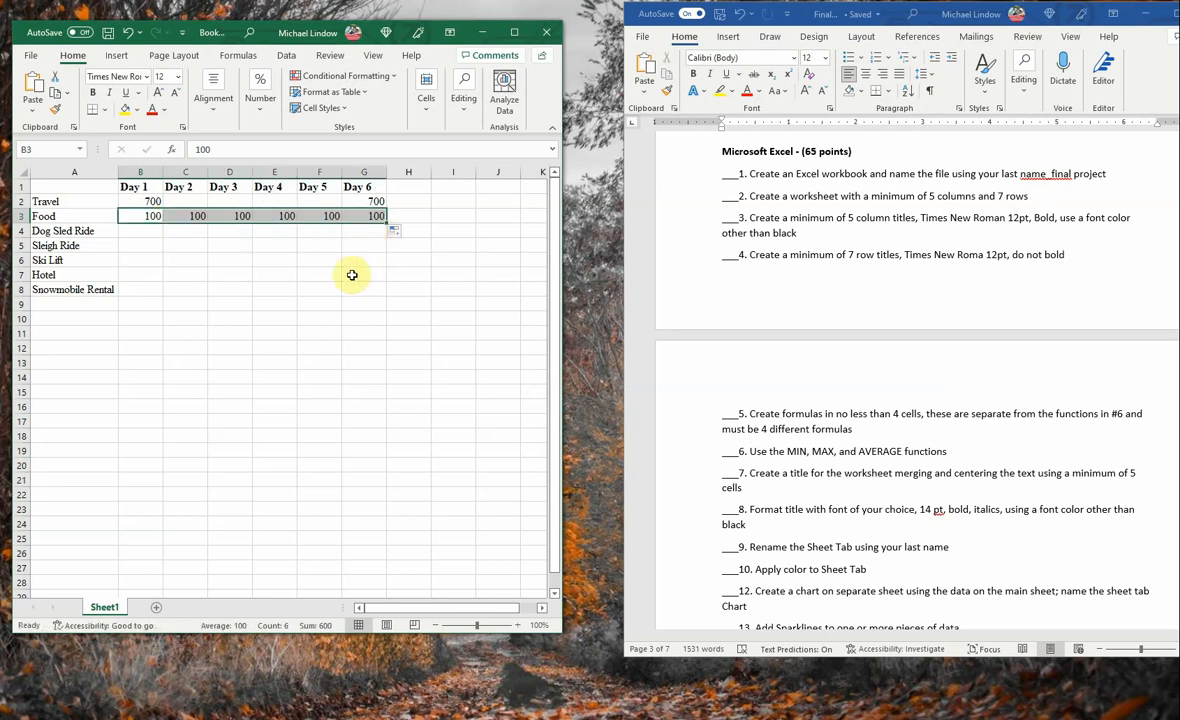
- Enter a Dog Sled Ride cost of 200 for Day 2 in cell C4 and a Sleigh Ride cost of 150 for Day 1 in cell B5
left_click(146, 234)
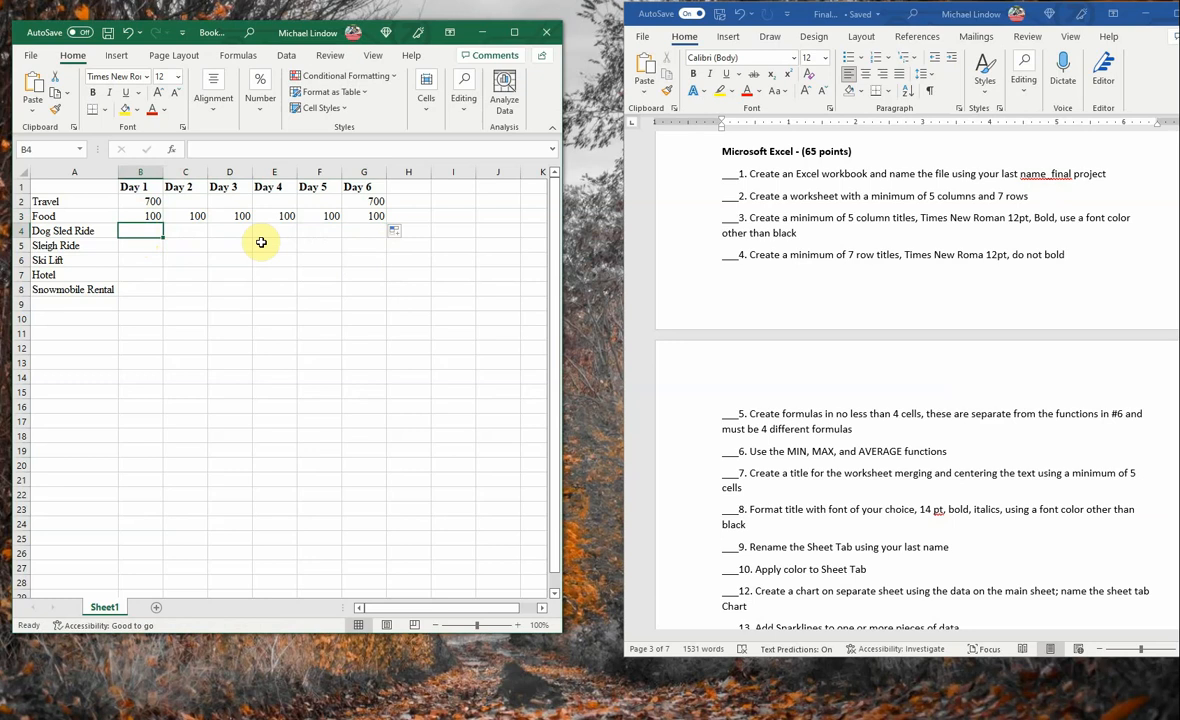
key("Right")
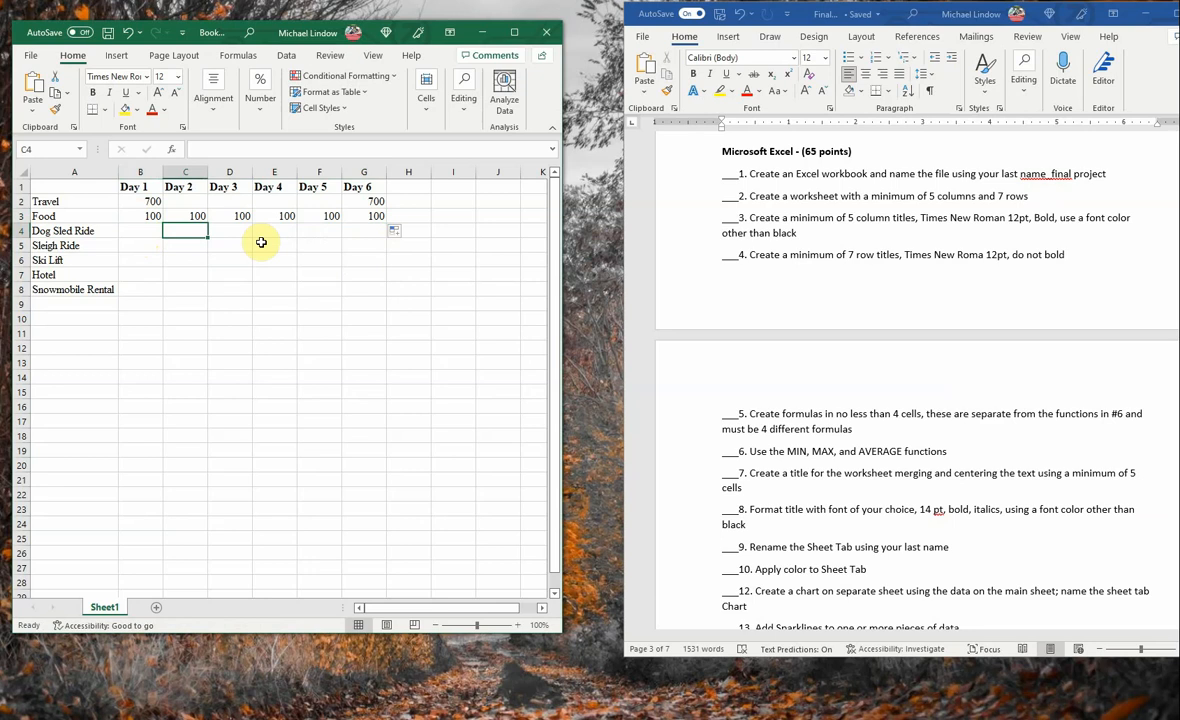
type("200")
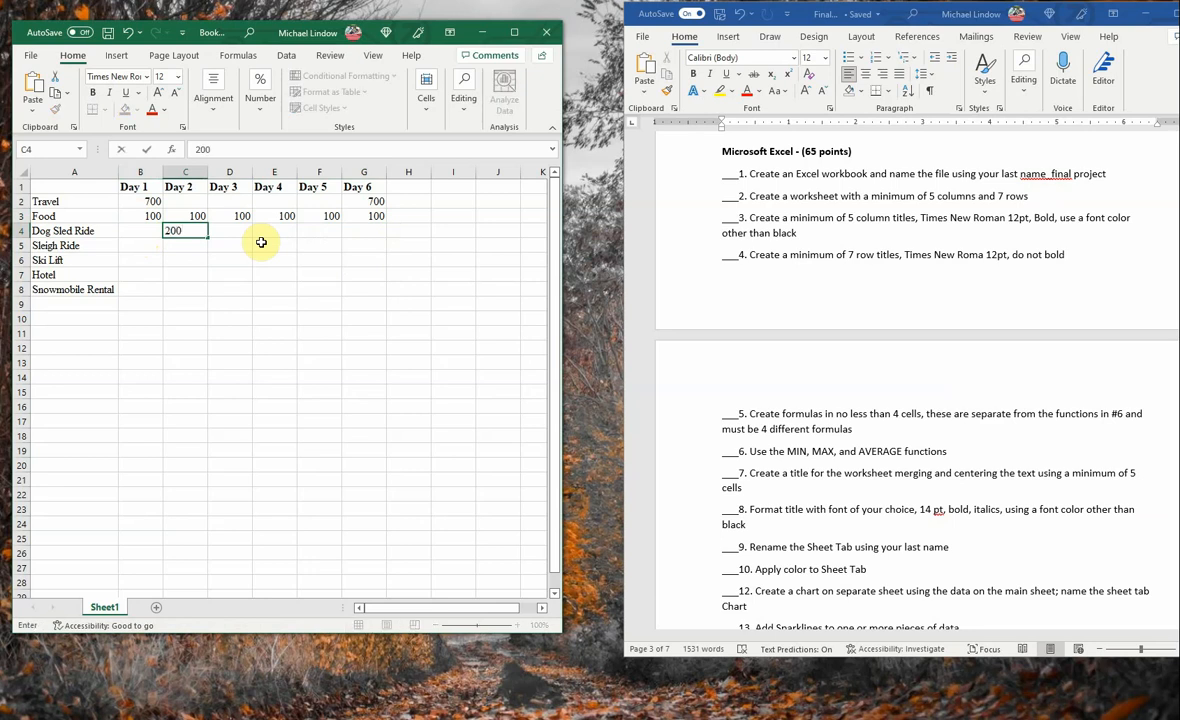
key("Return")
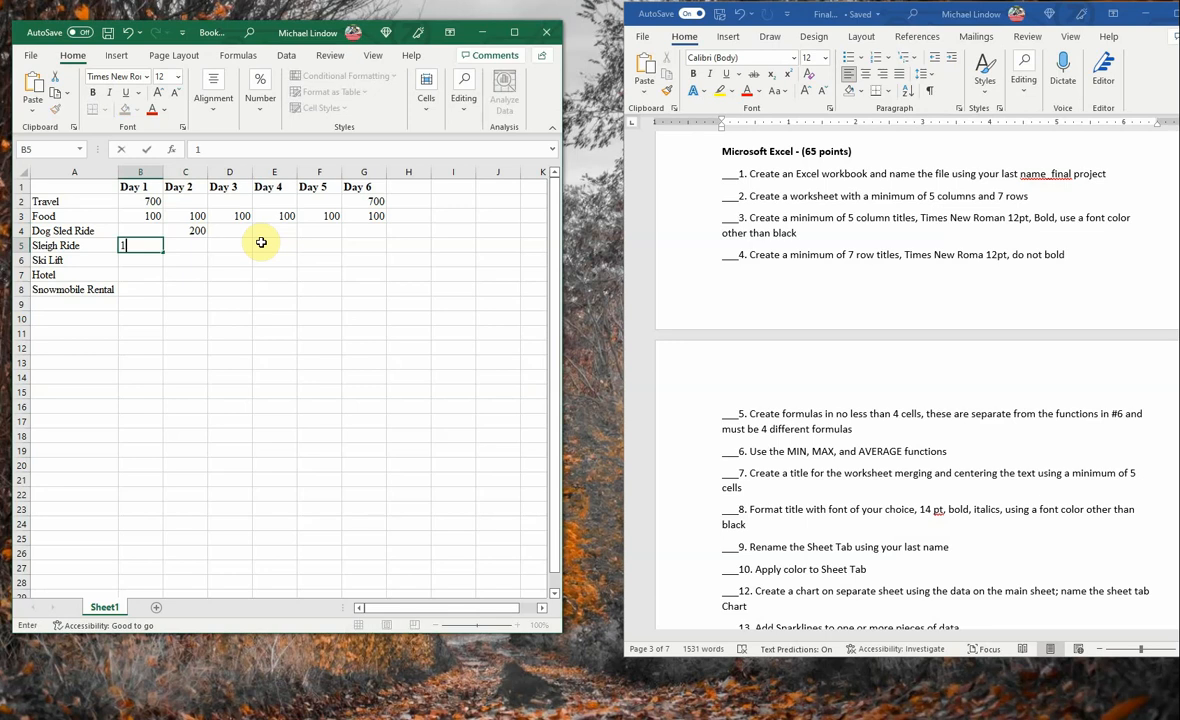
type("150")
key("Return")
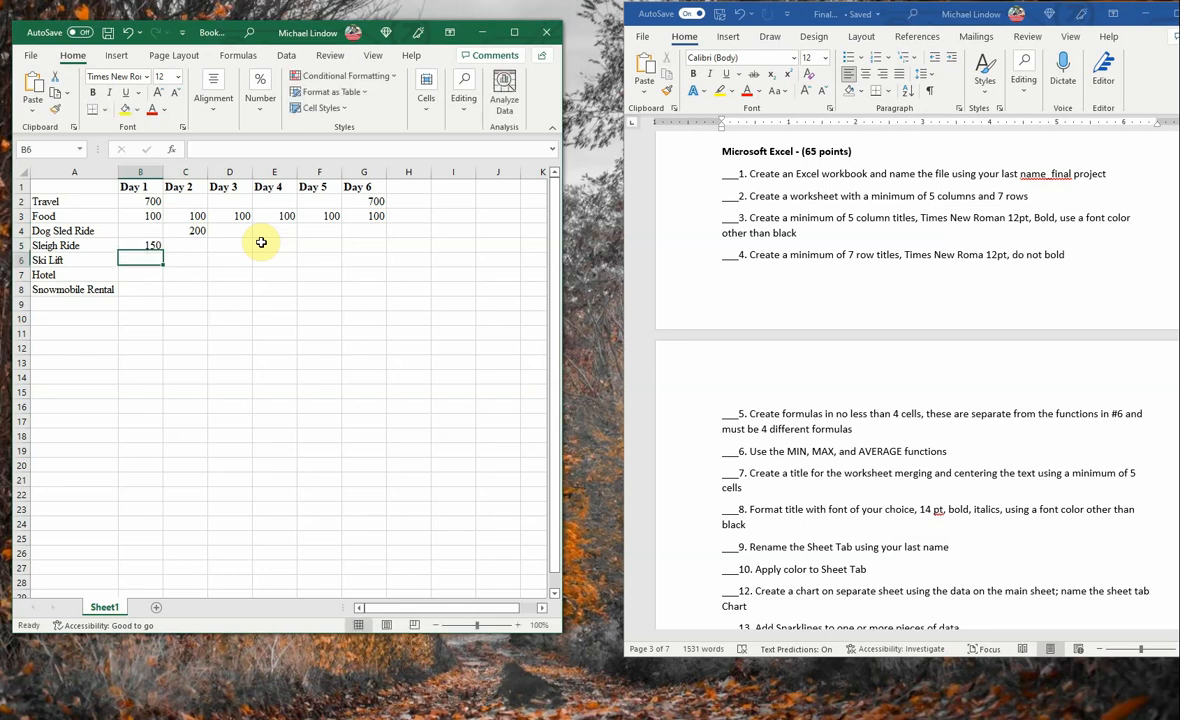
- Enter a Ski Lift cost of 50 for Day 3 in cell D6 and fill it across through Day 5 in cell F6
key("Right")
key("Right")
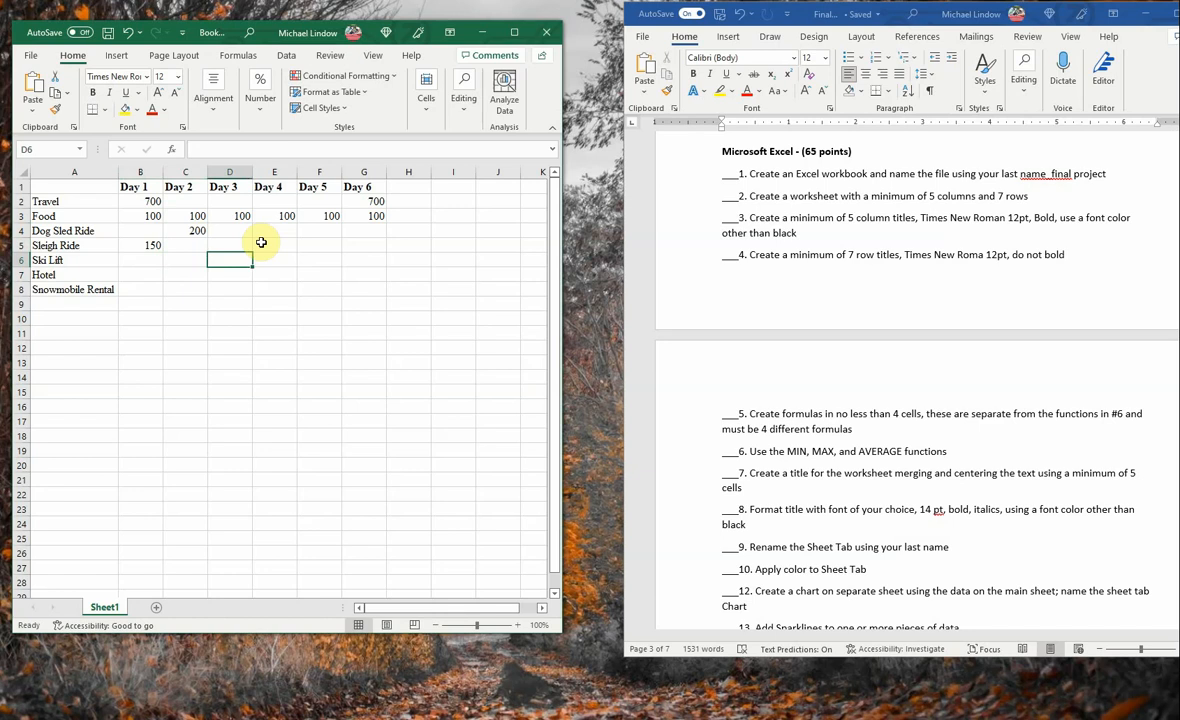
type("50")
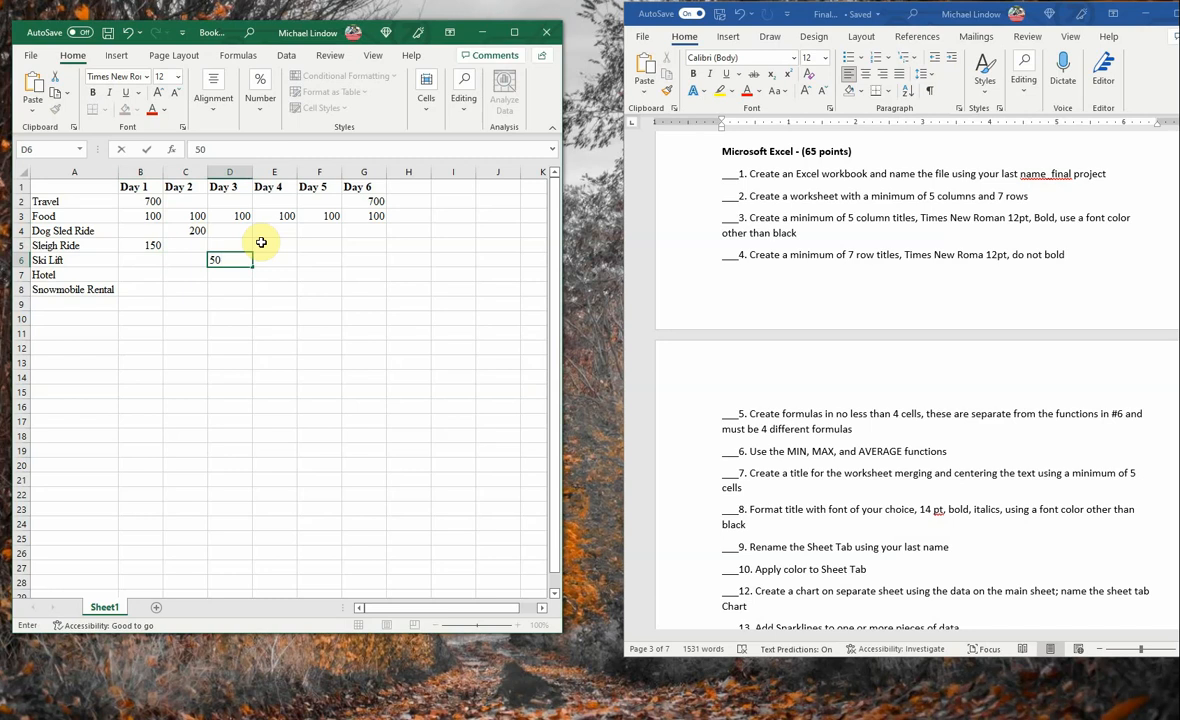
key("Right")
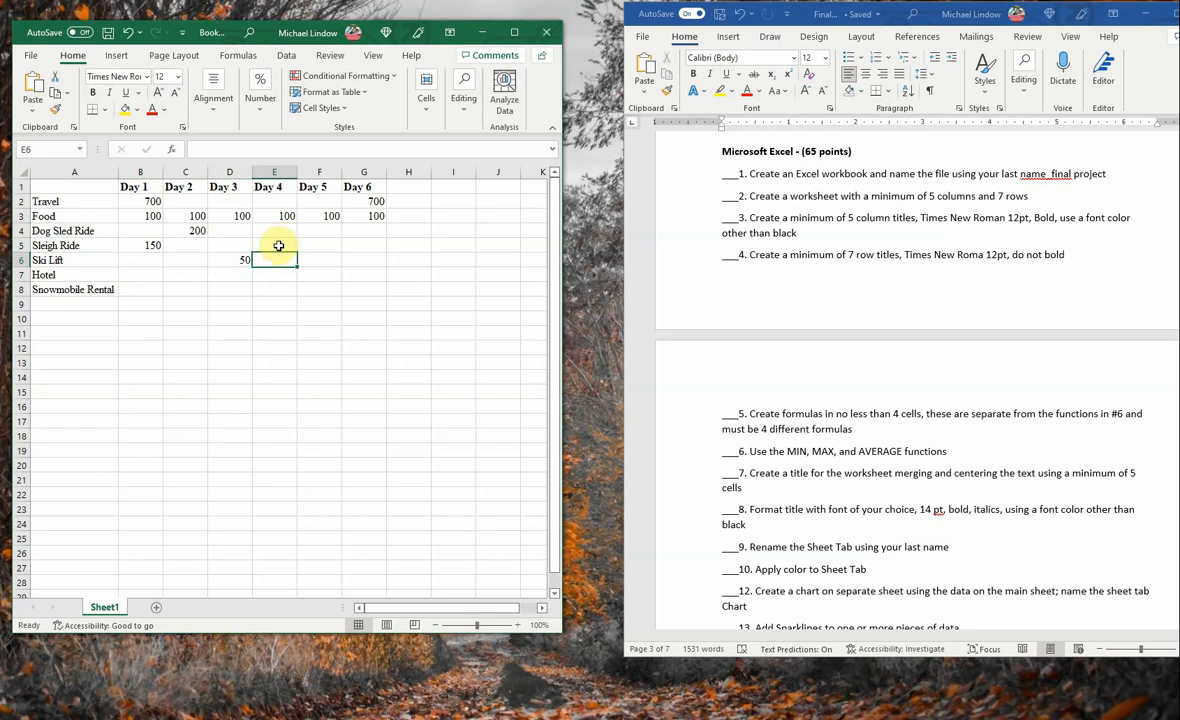
left_click(232, 261)
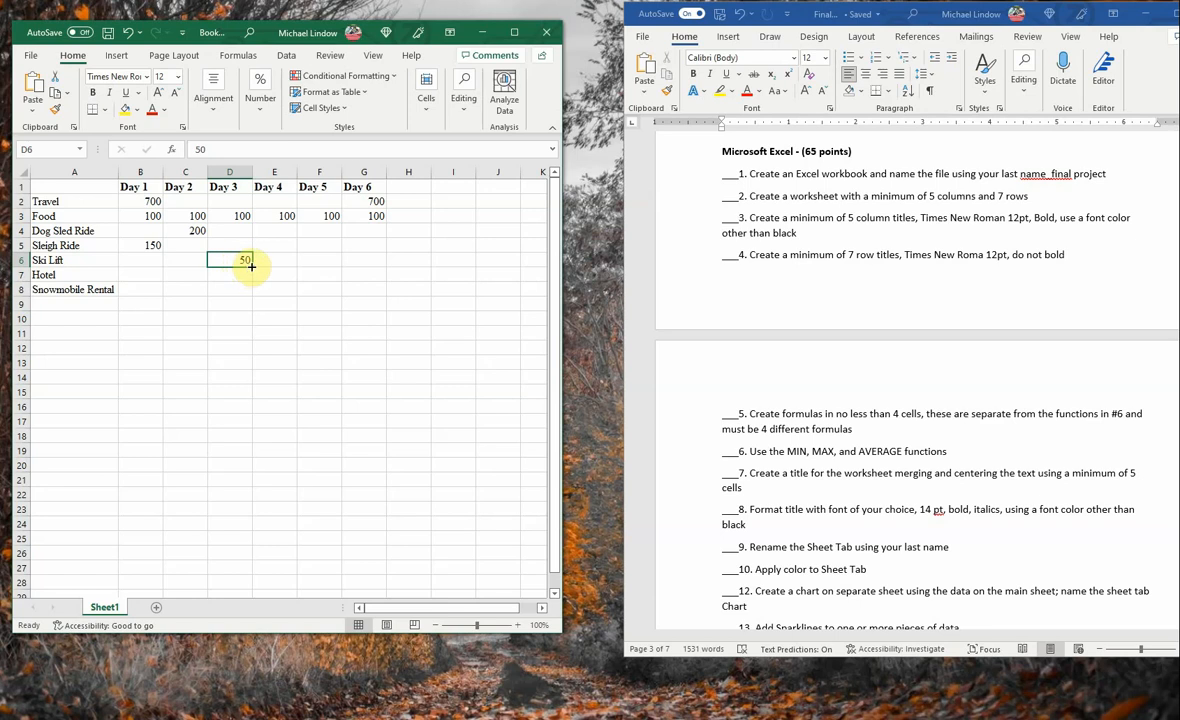
left_click_drag(251, 266, 316, 270)
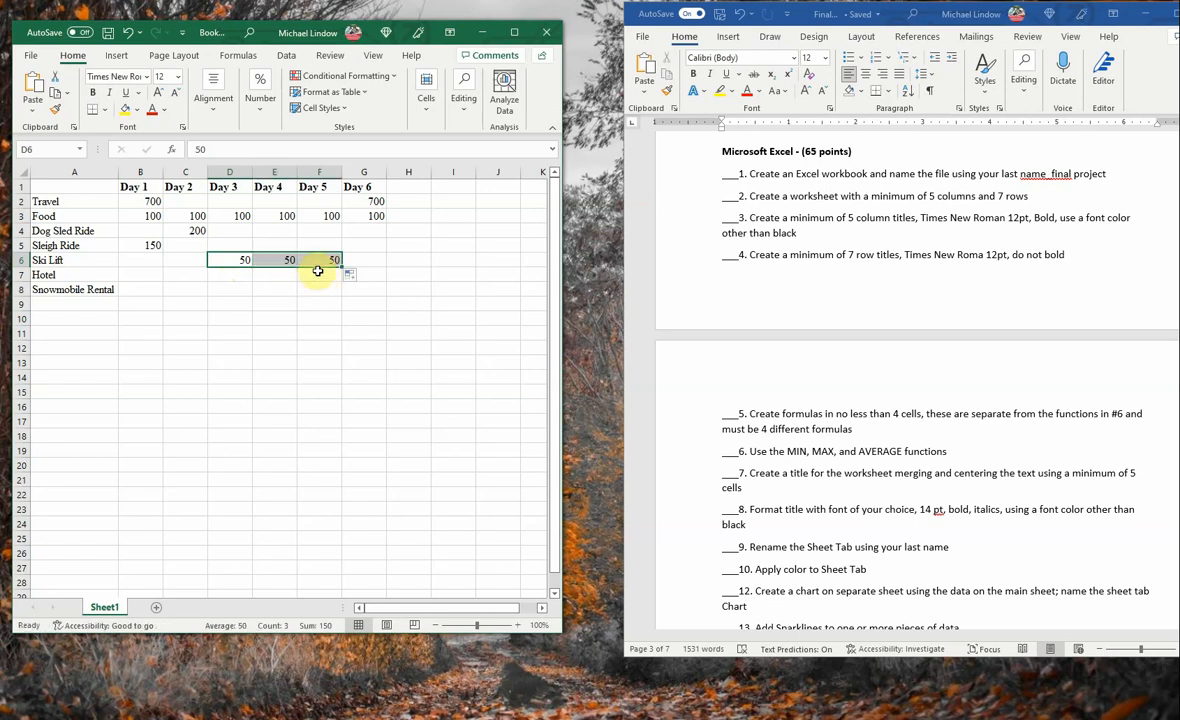
- Enter a Hotel cost of 150 in cell B7, fill it across through Day 5 in cell F7, and dismiss the sign-in request
left_click(145, 277)
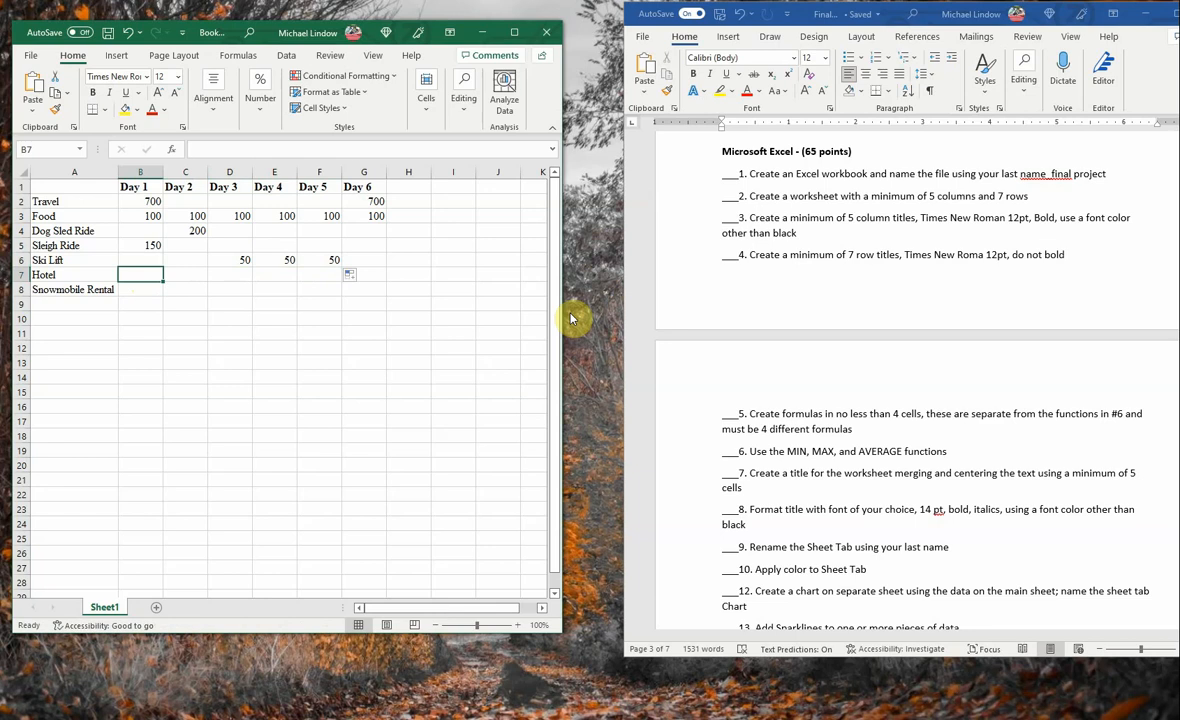
type("150")
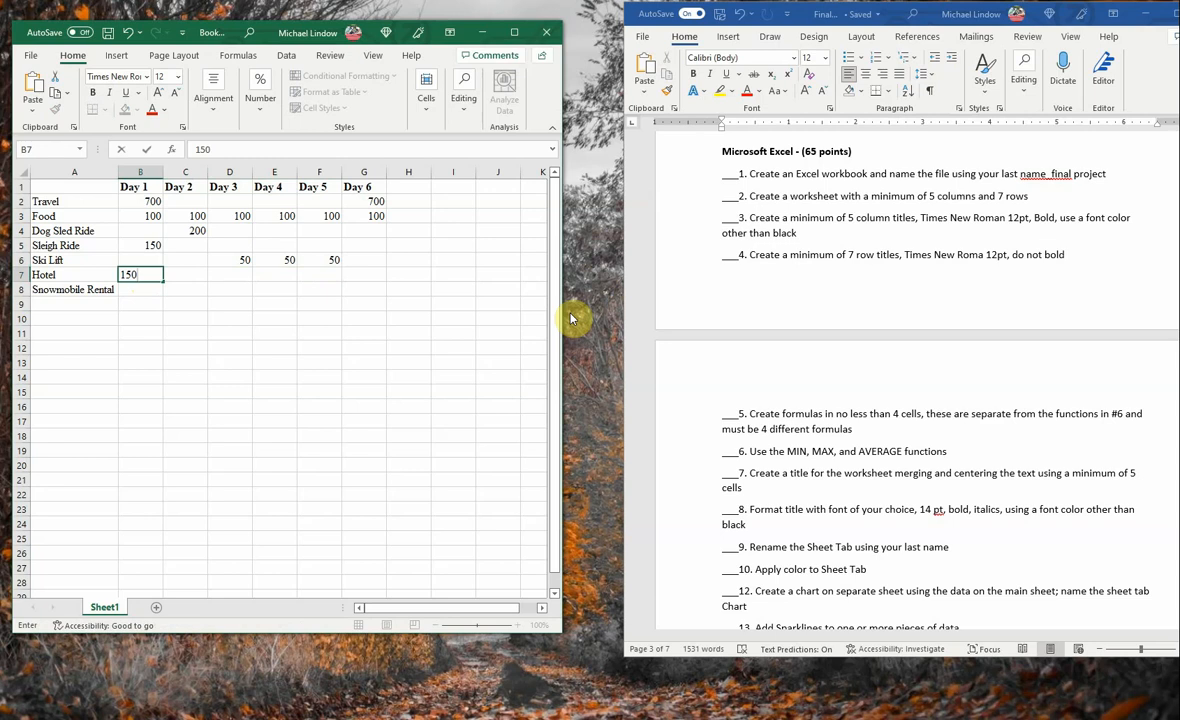
key("Return")
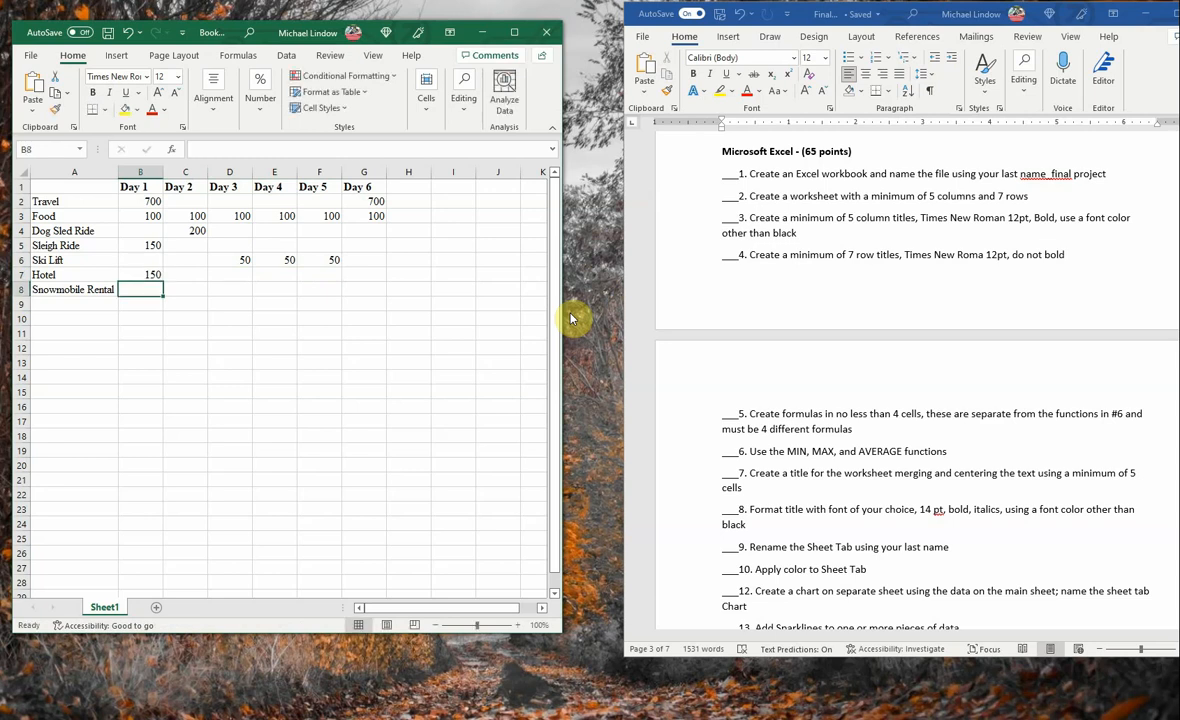
left_click(160, 276)
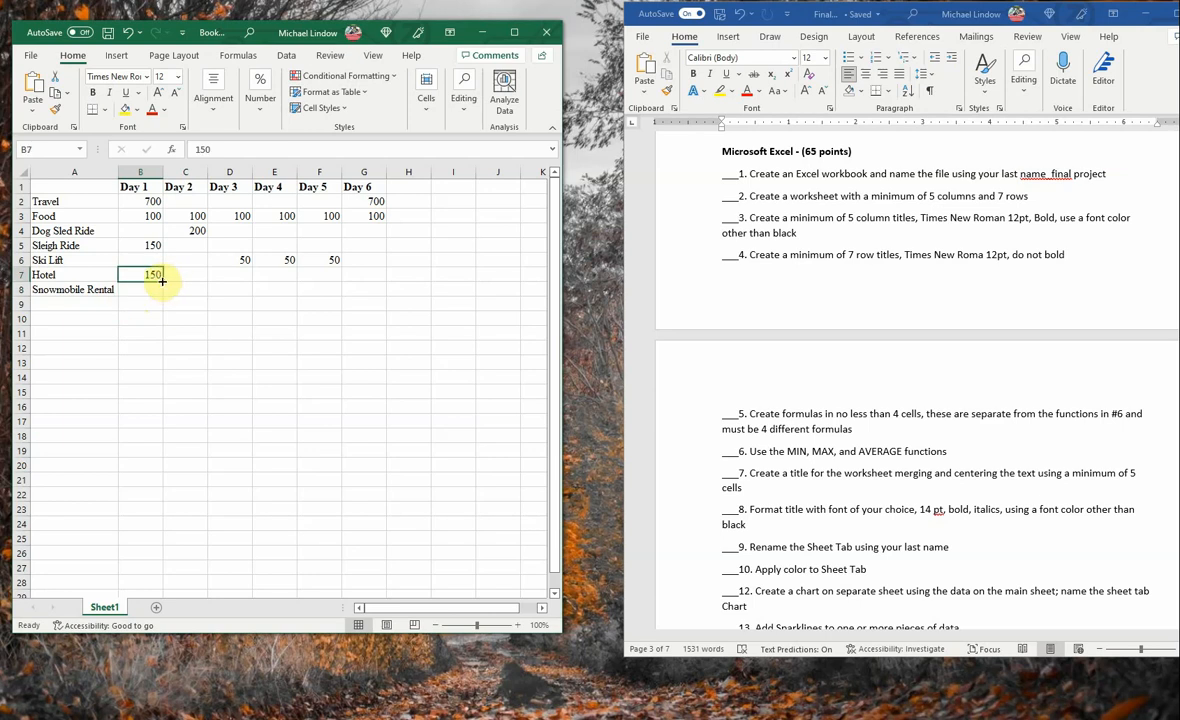
left_click_drag(162, 281, 335, 288)
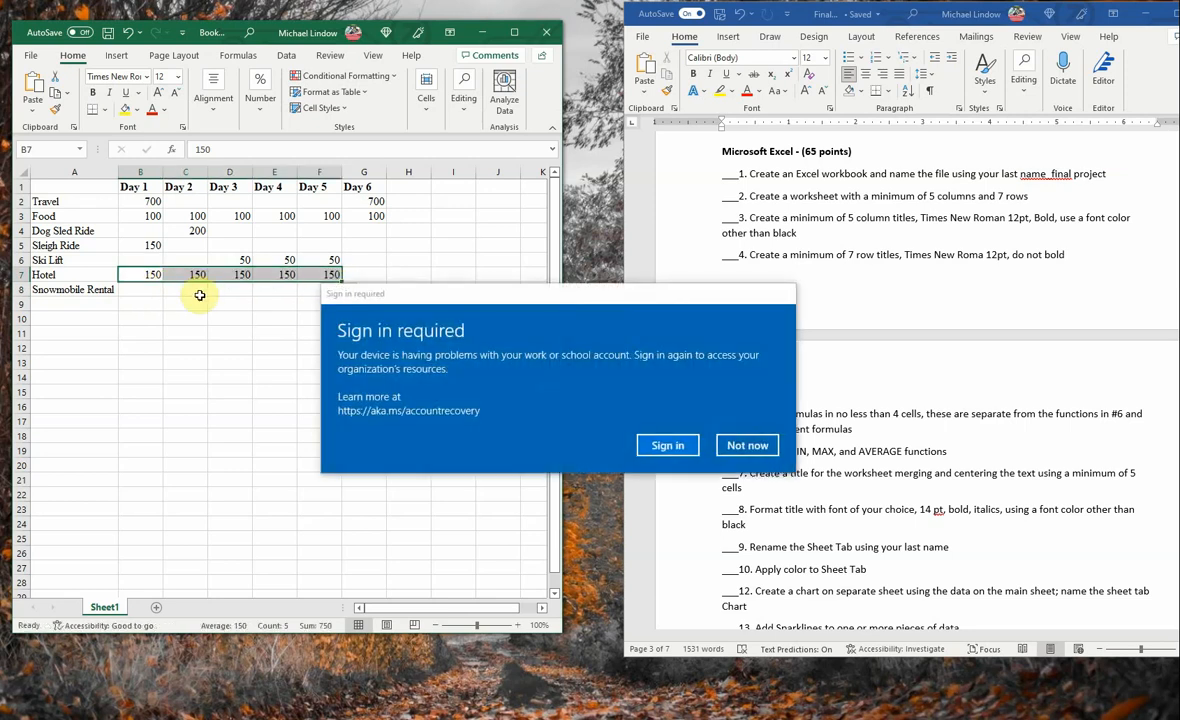
left_click(747, 445)
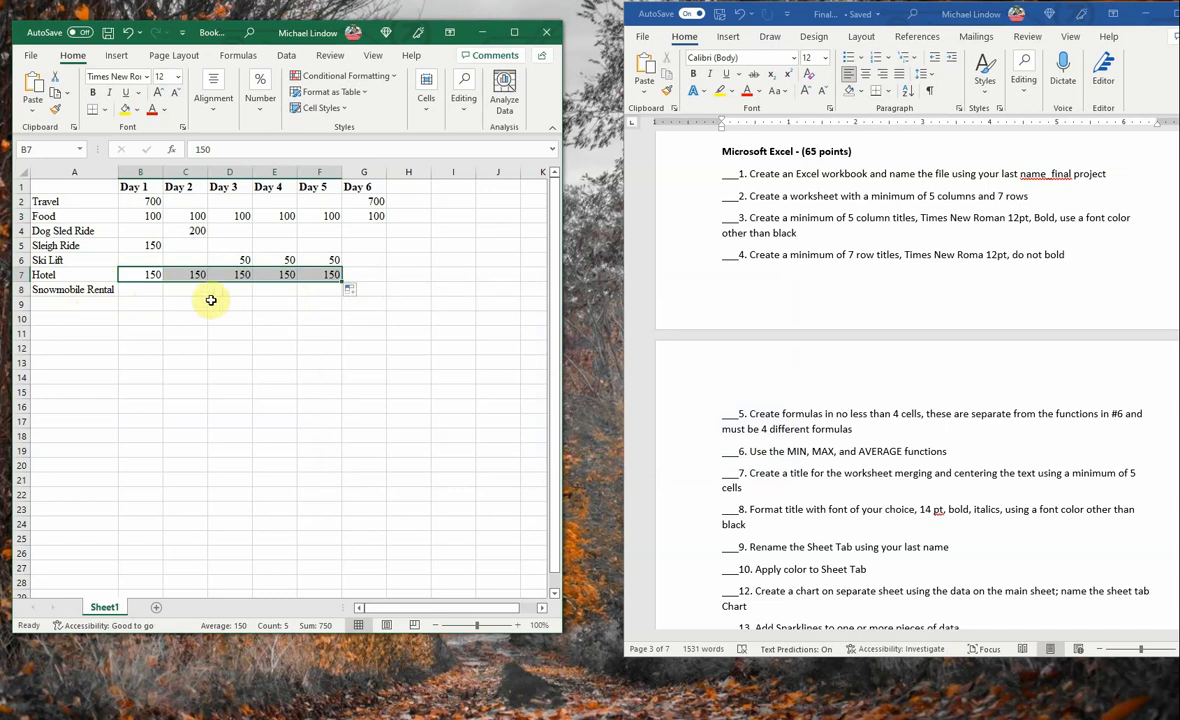
- Enter a Snowmobile Rental cost of 250 for Day 2 in cell C8
left_click(178, 290)
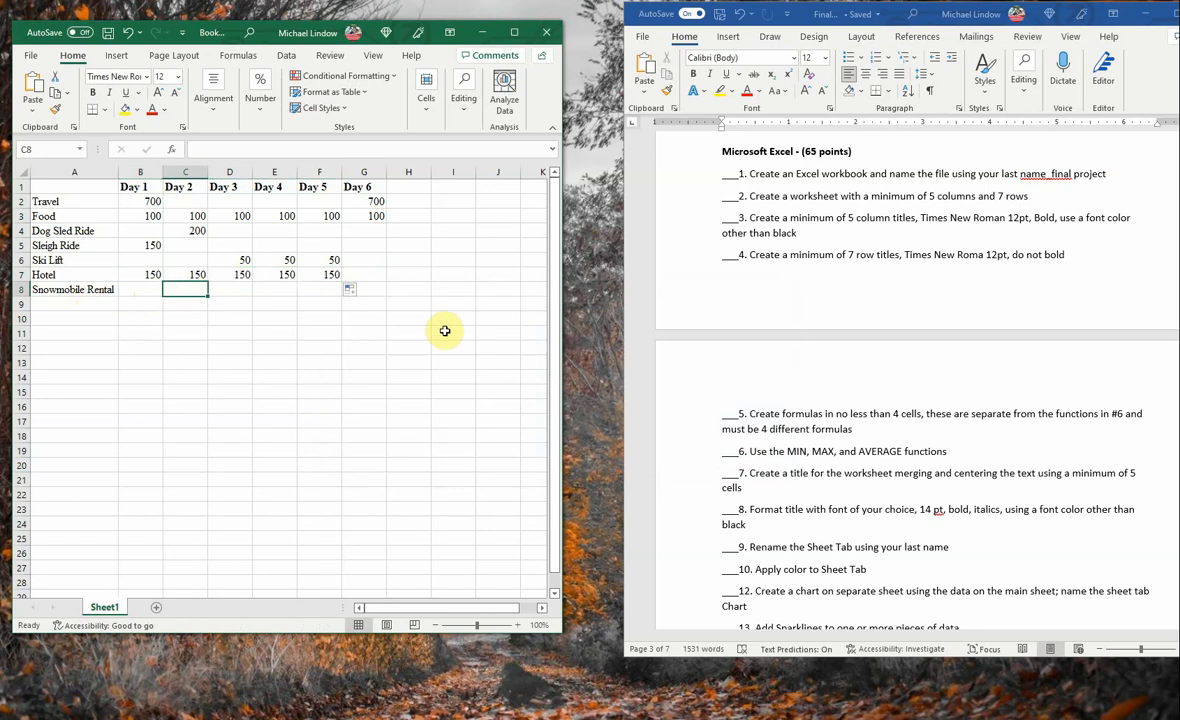
type("250")
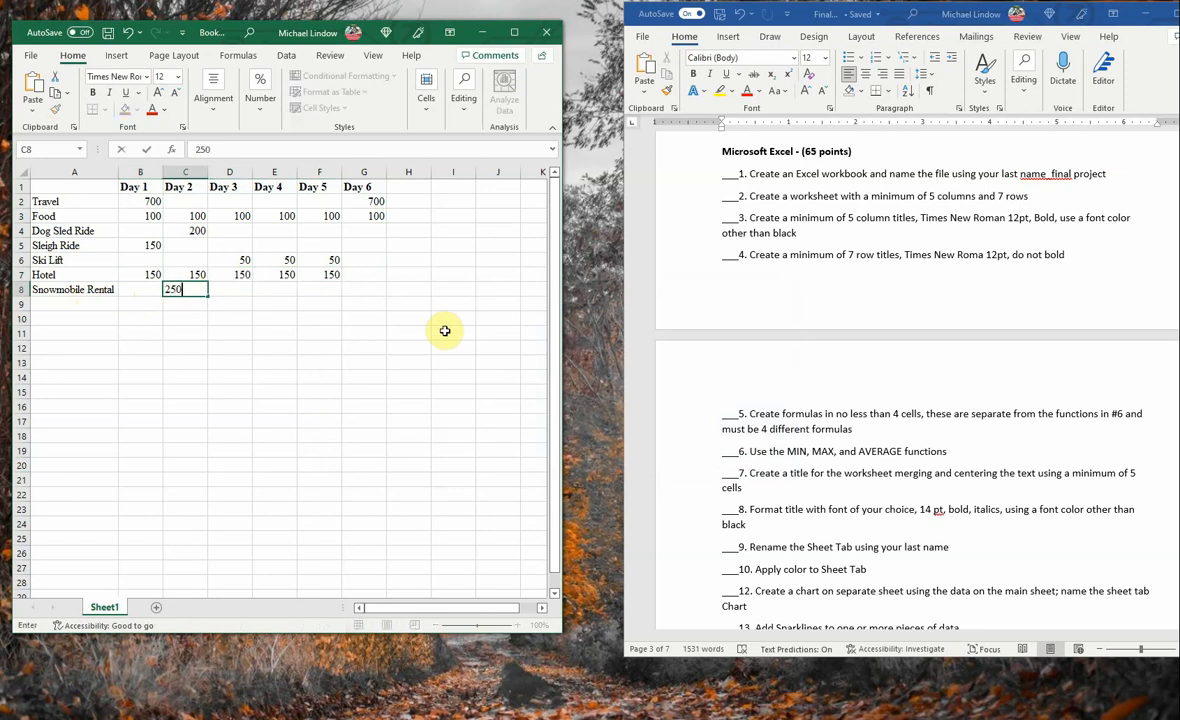
key("Return")
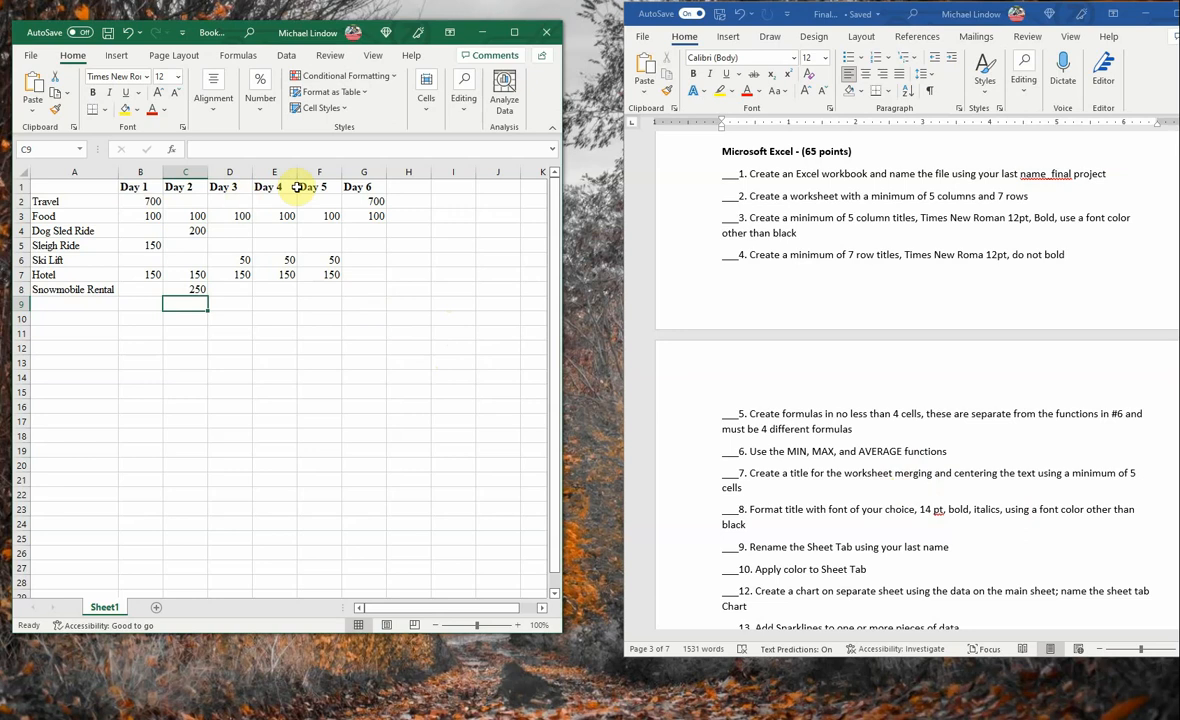
- Add the column title Total in cell H1, beside Day 6
left_click(418, 186)
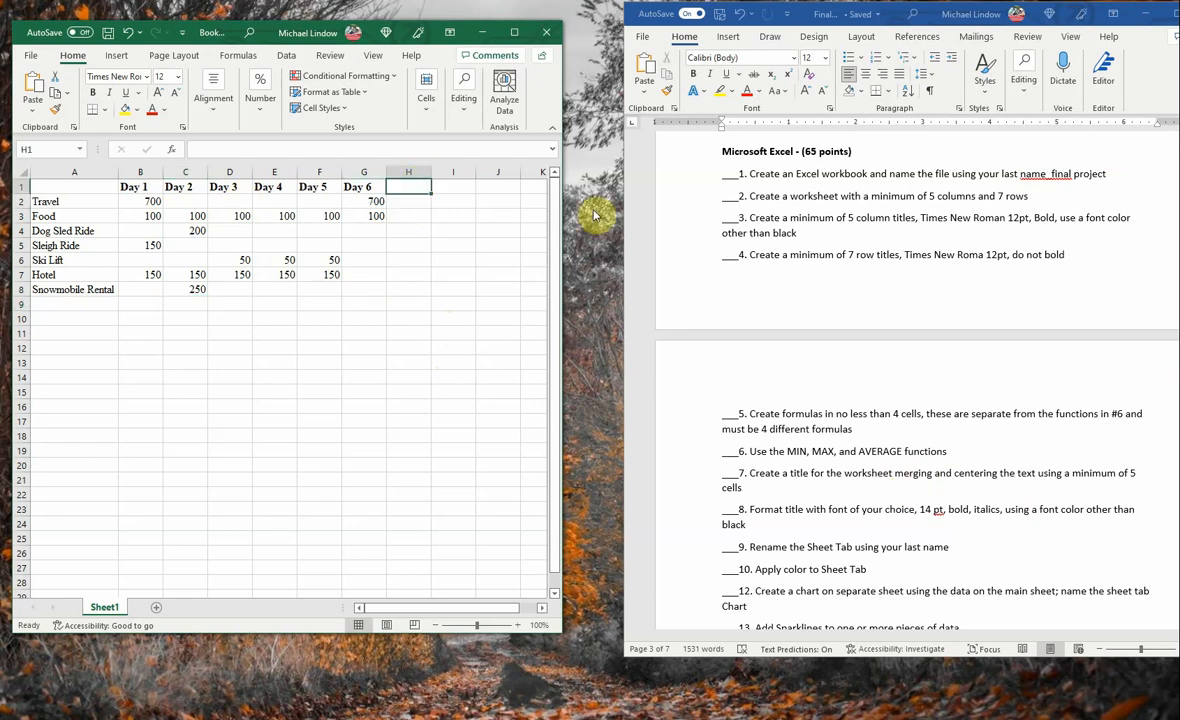
type("T")
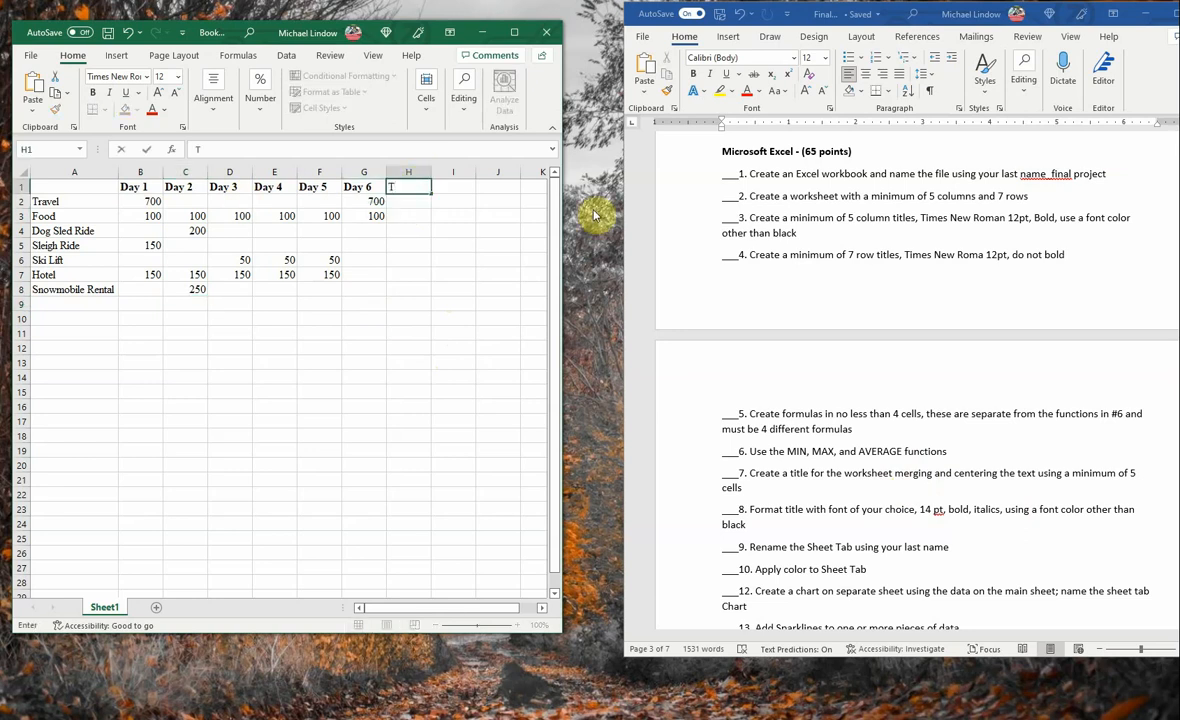
type("otal")
key("Return")
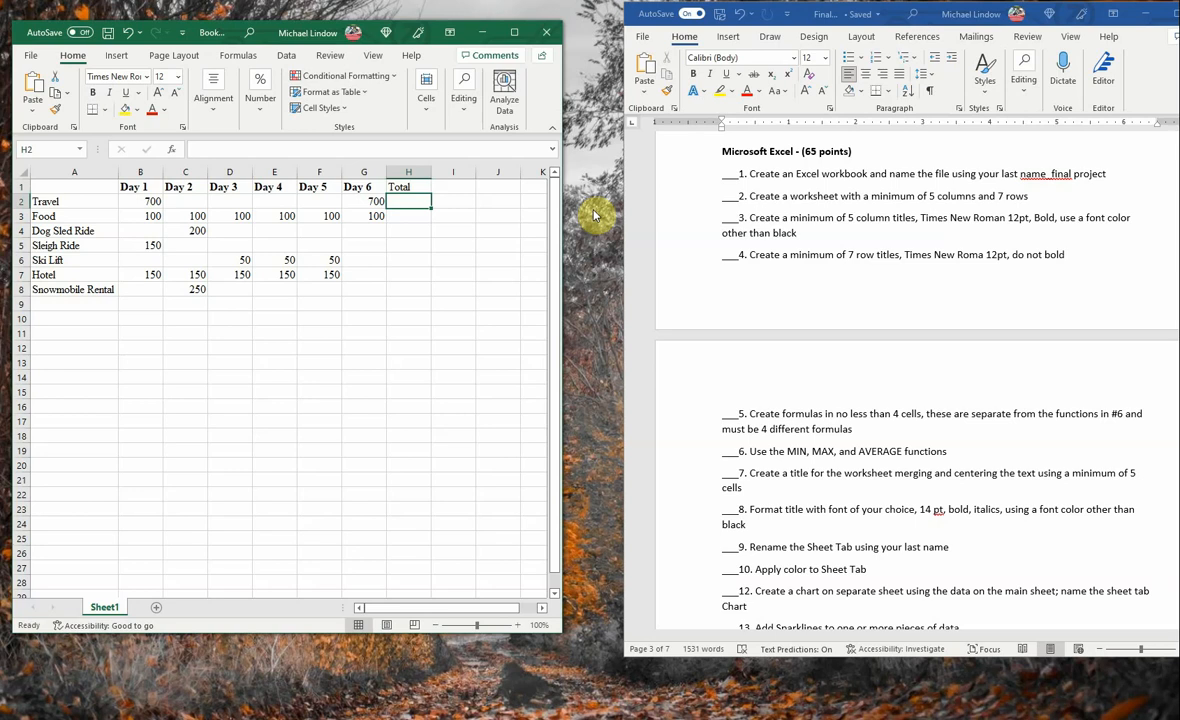
- Begin a formula in the Travel row's Total cell H2 that references the range B2:F2
type("=")
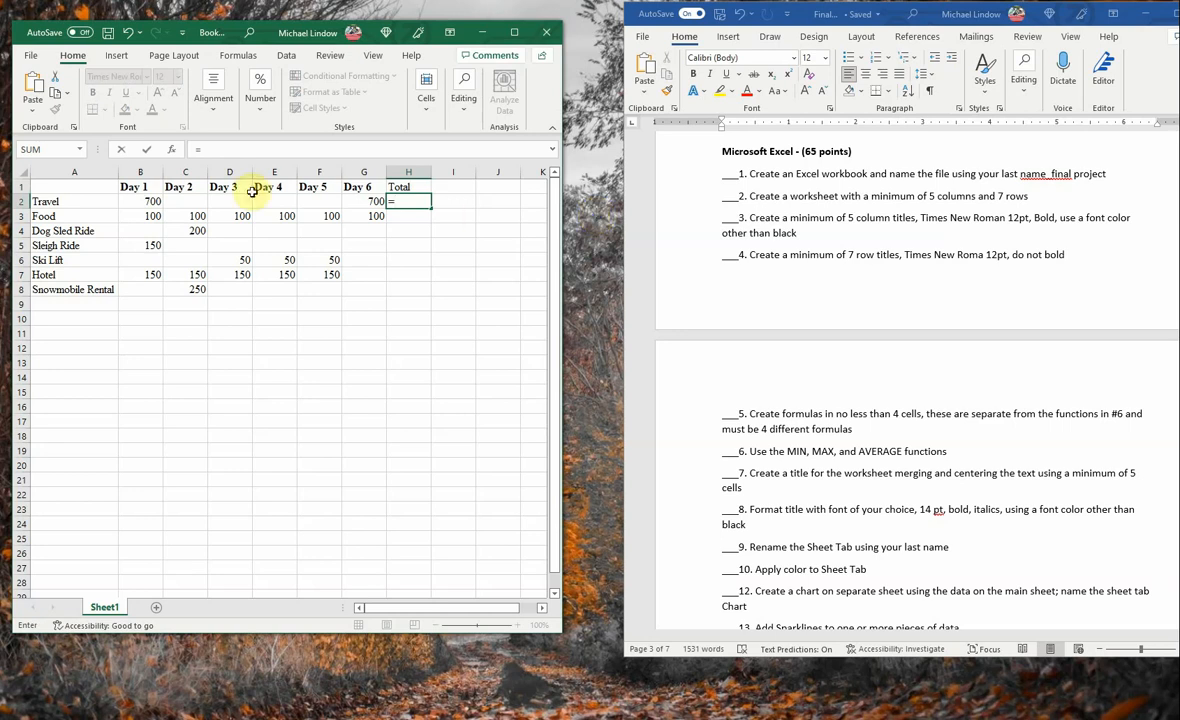
left_click(149, 203)
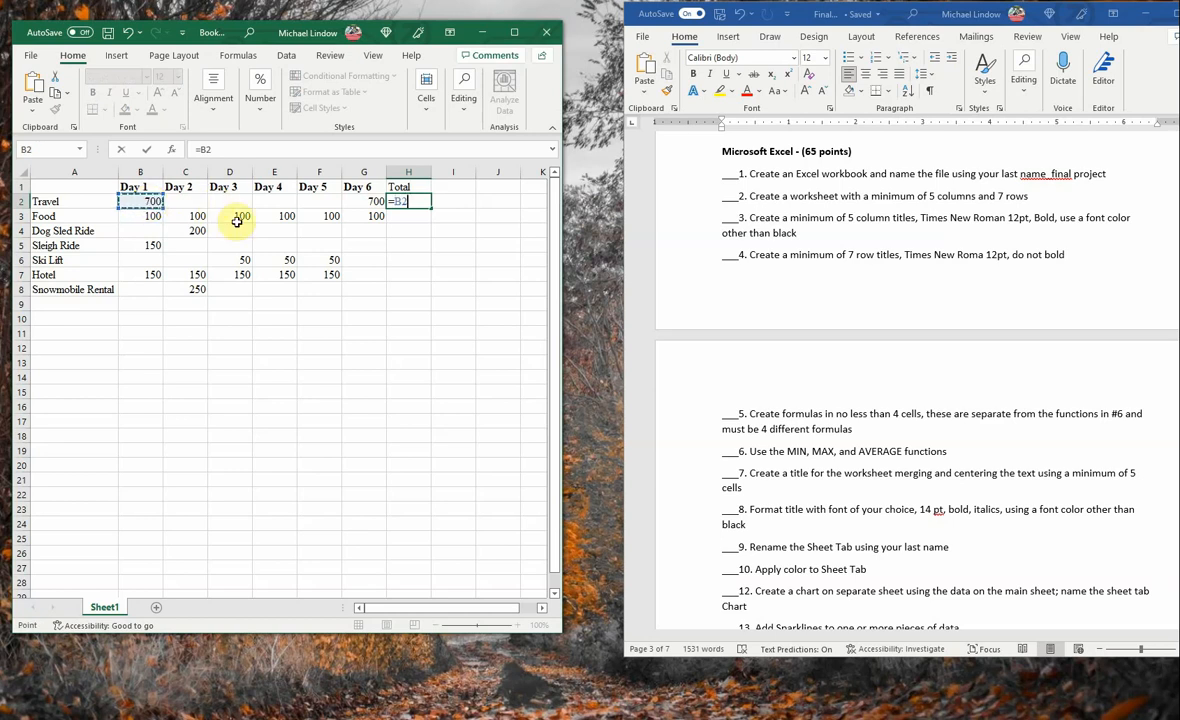
key("F8")
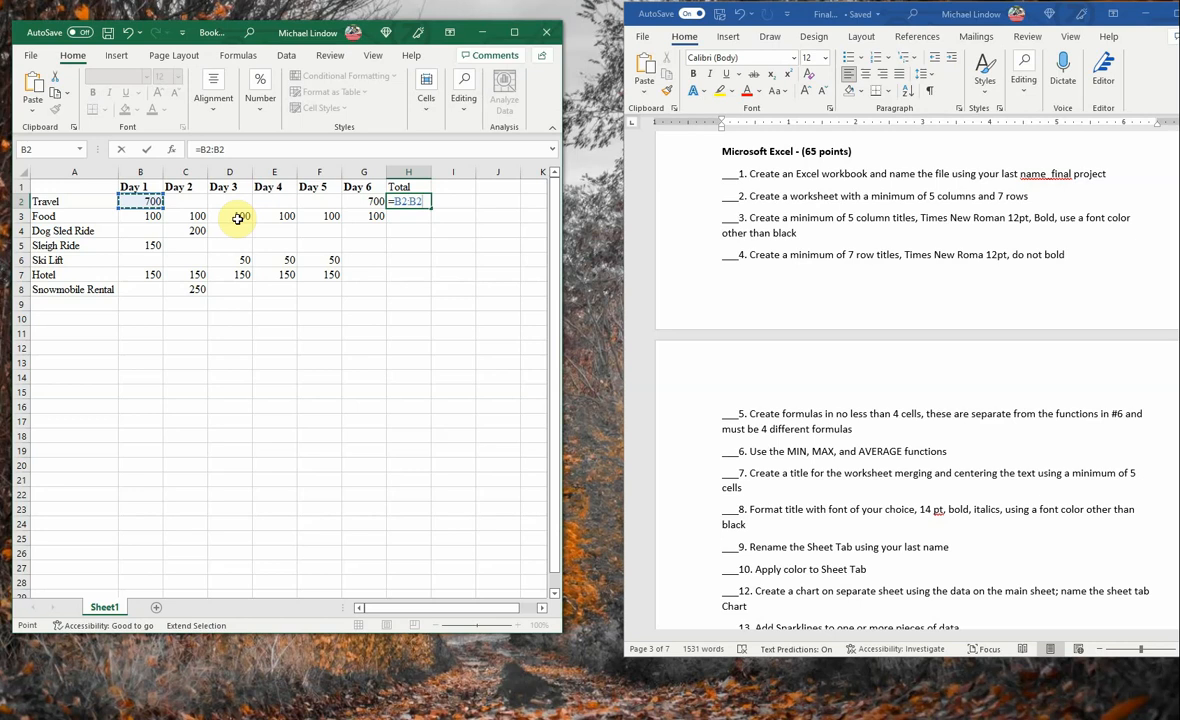
left_click(371, 201)
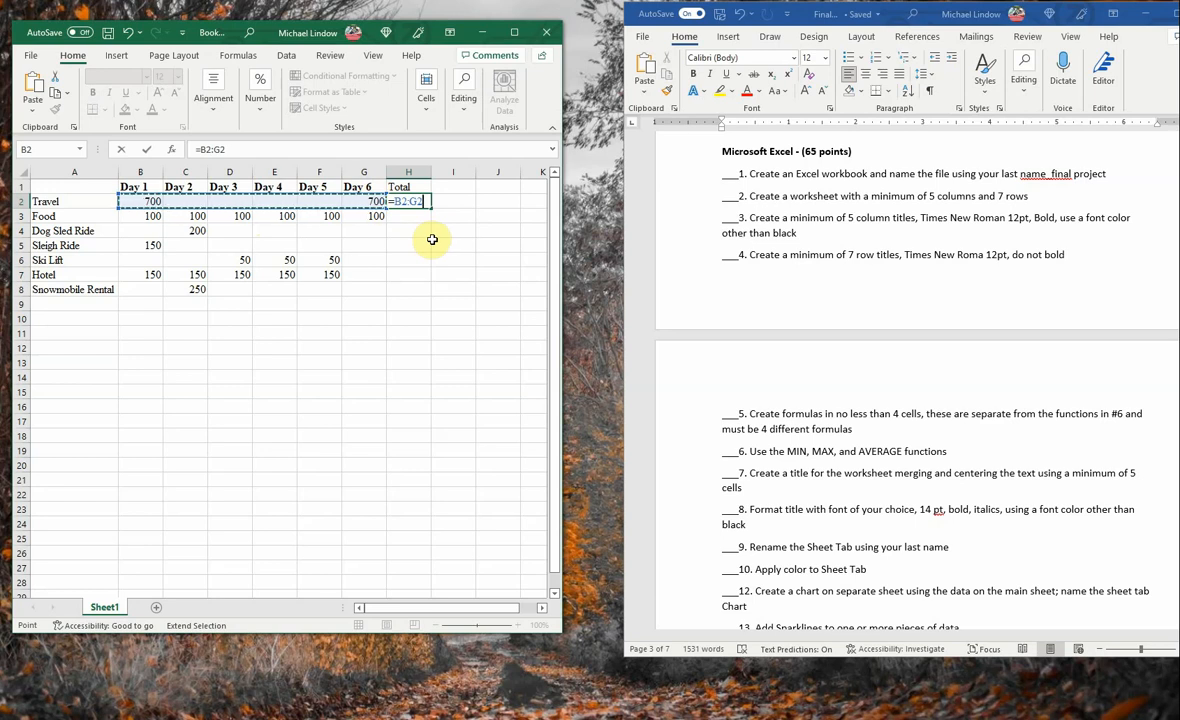
key("shift+Left")
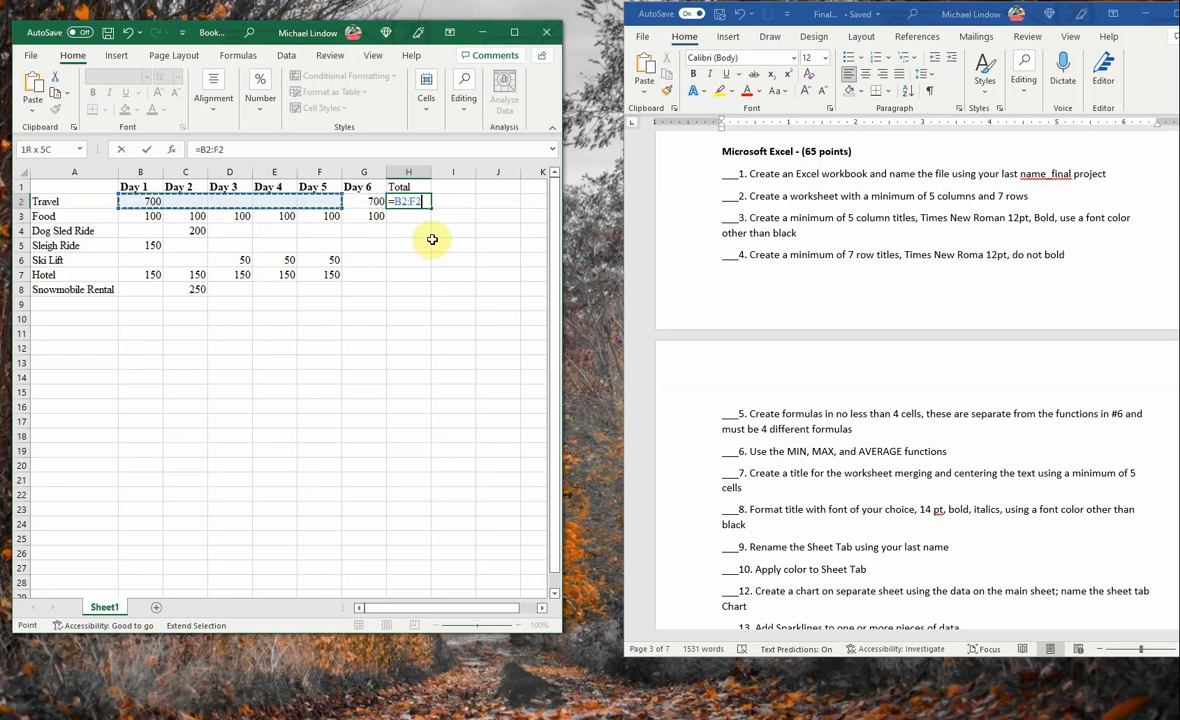
- Wrap the B2:F2 reference in cell H2 in a SUM function and enter the formula
double_click(397, 202)
left_click(201, 150)
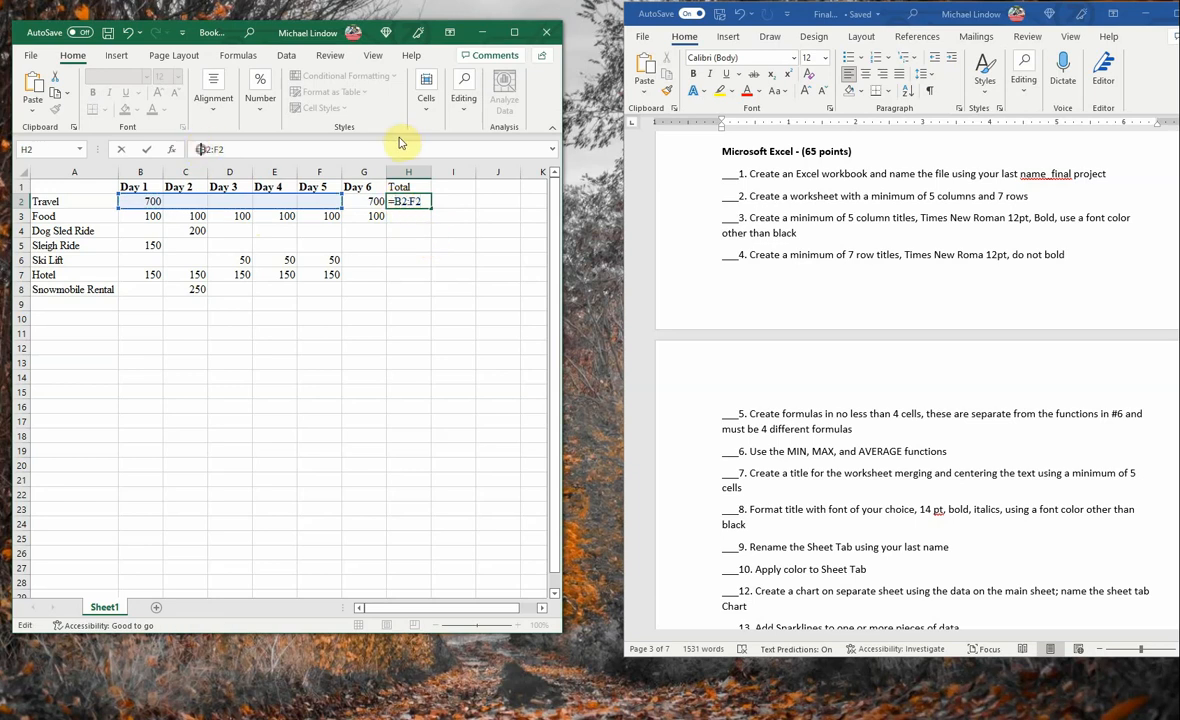
type("Sum")
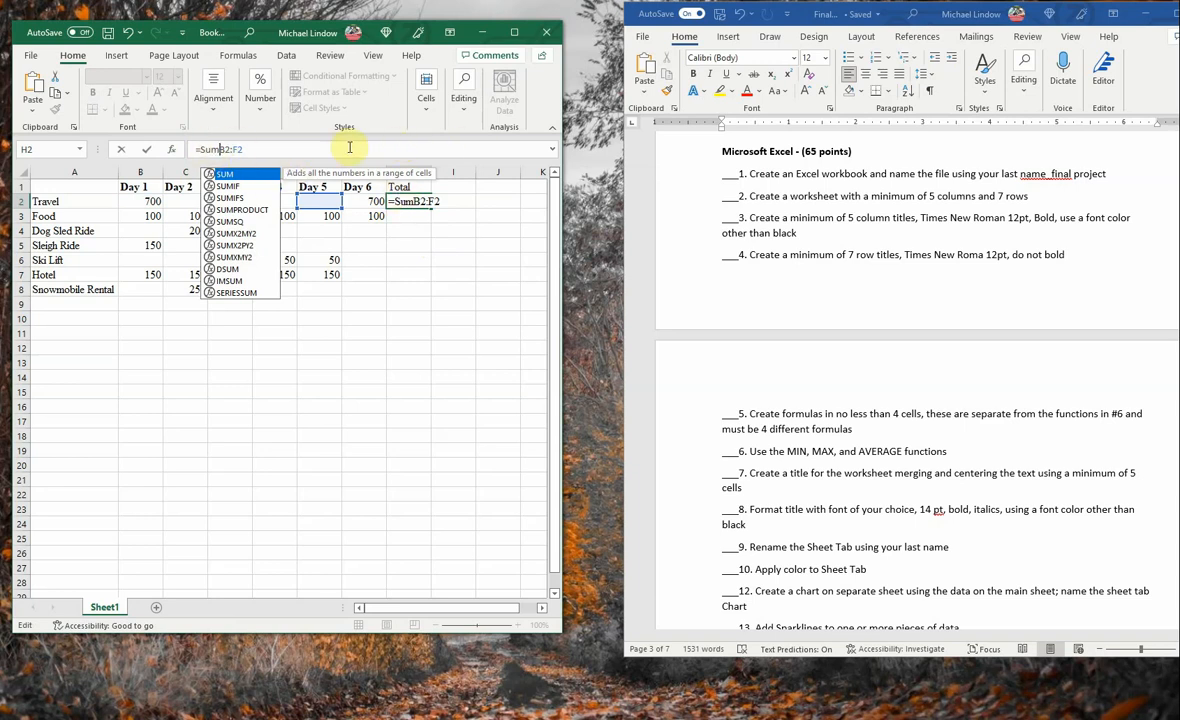
type("(")
key("Right")
key("Right")
key("Right")
key("Right")
key("Right")
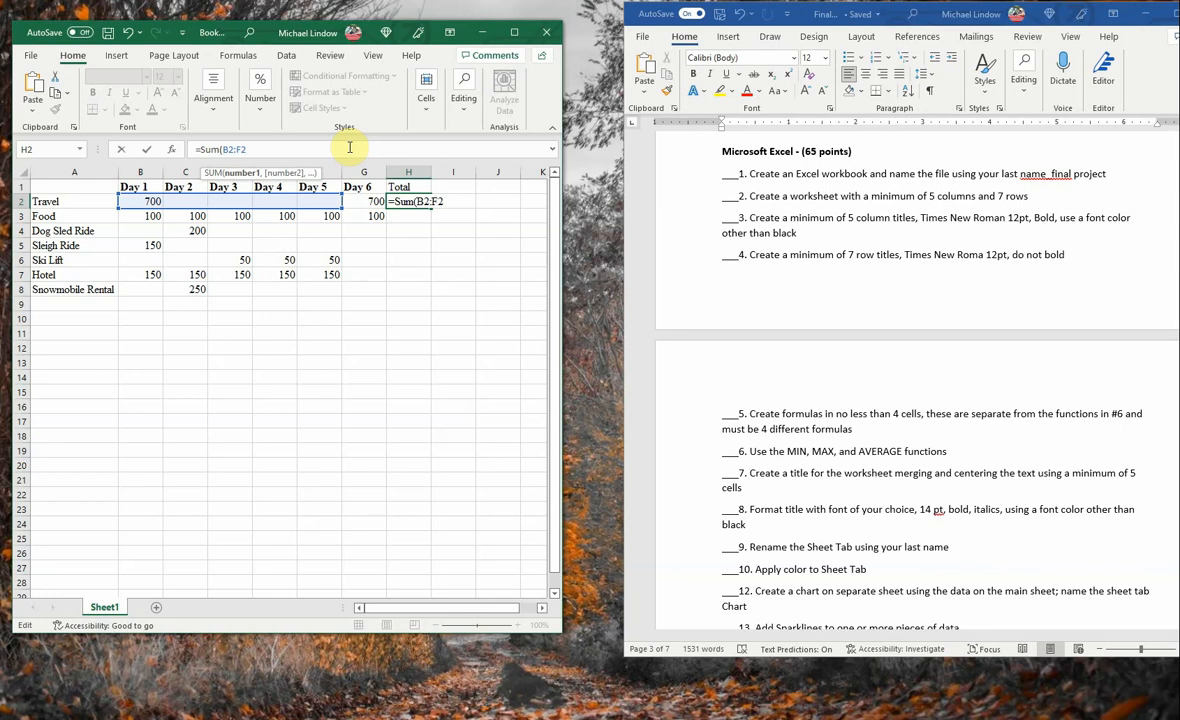
type(")")
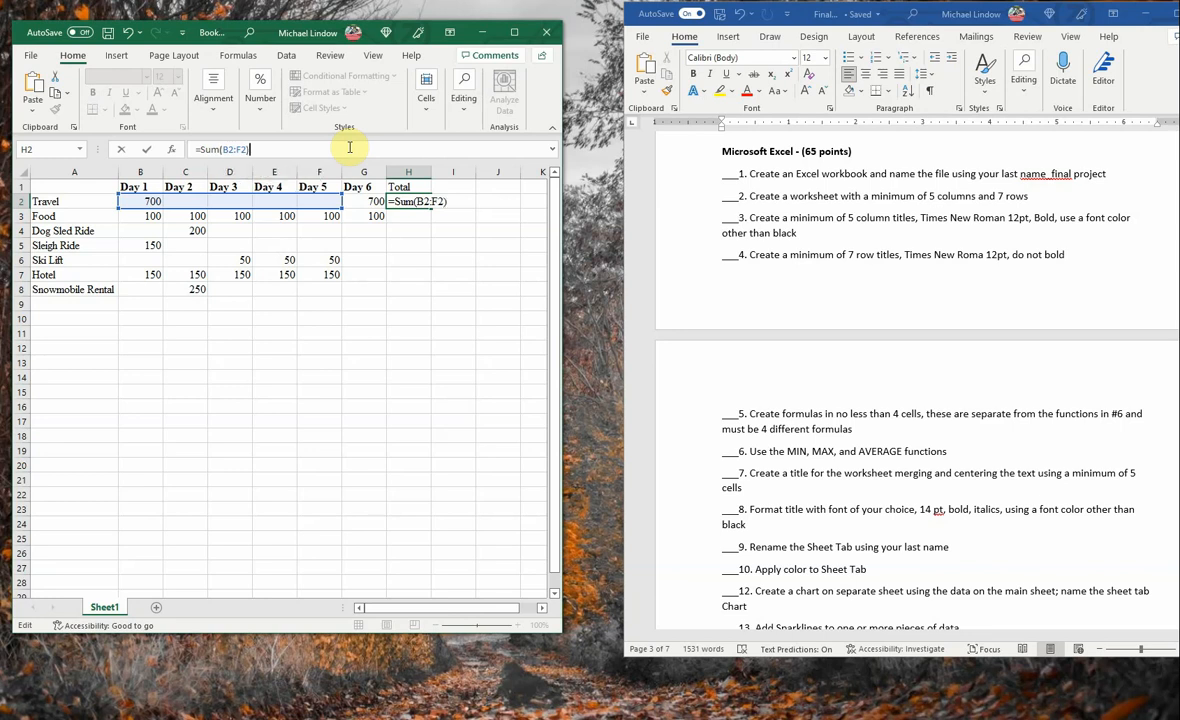
key("Return")
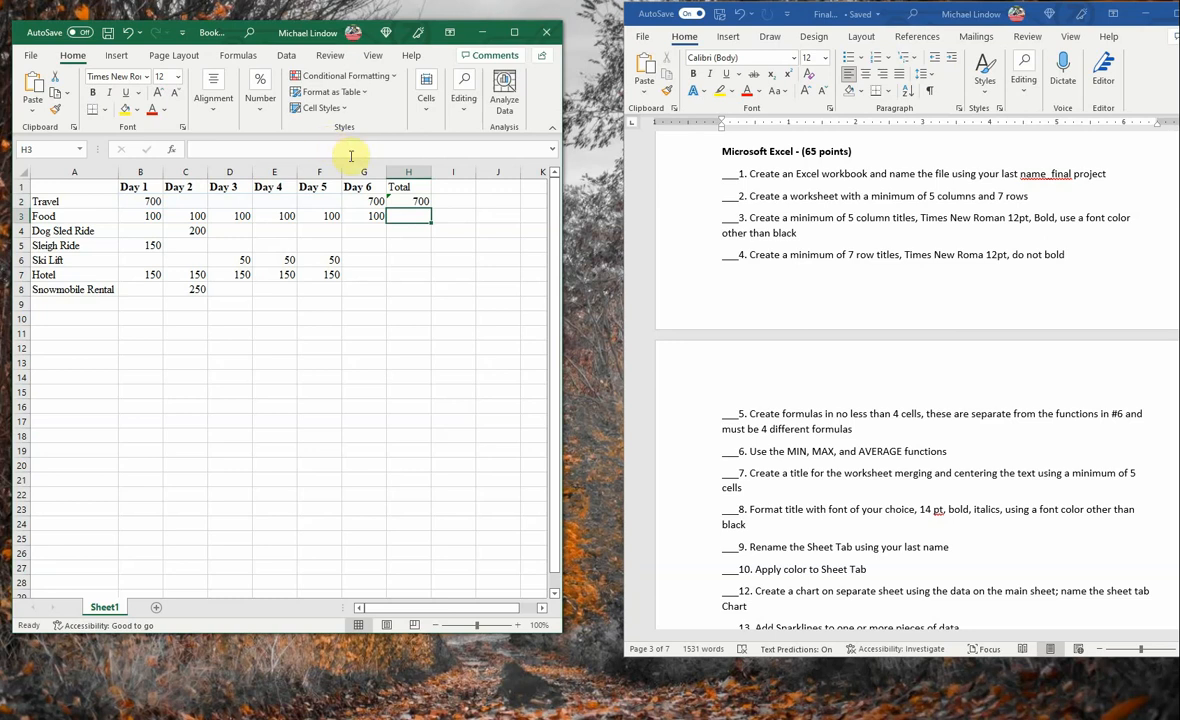
- Correct the Travel total formula in cell H2 so it sums the range B2:G2
left_click(411, 201)
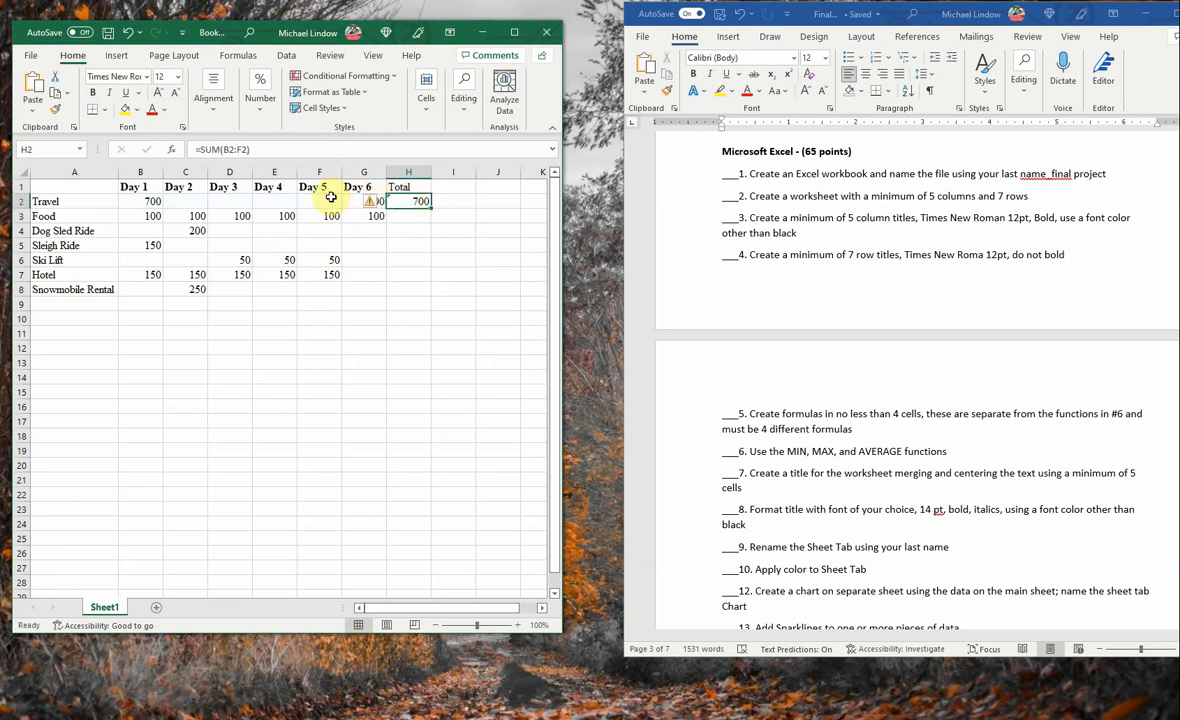
left_click(241, 150)
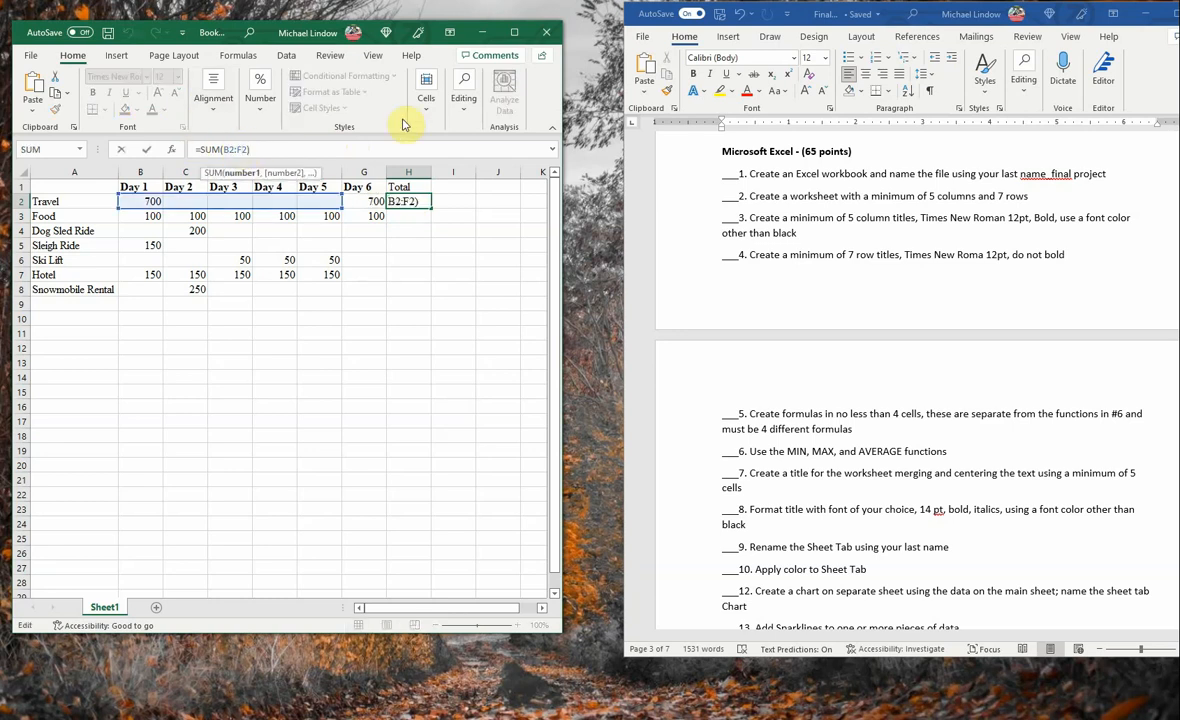
key("BackSpace")
type("G")
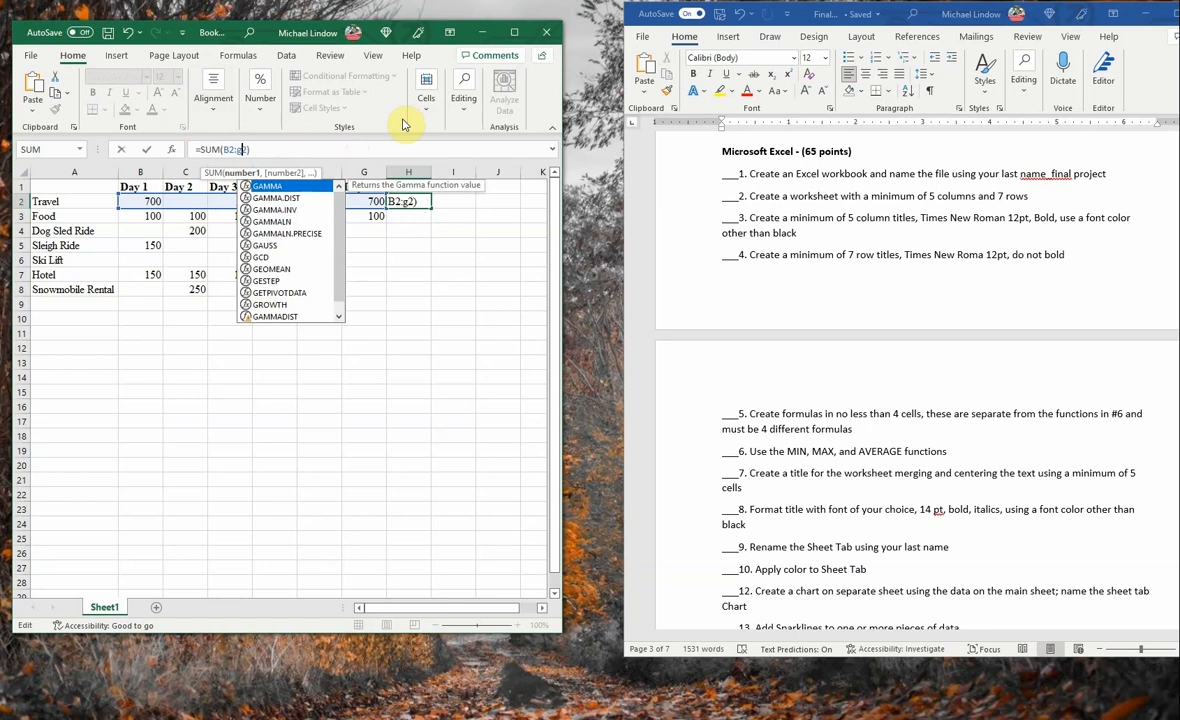
key("Return")
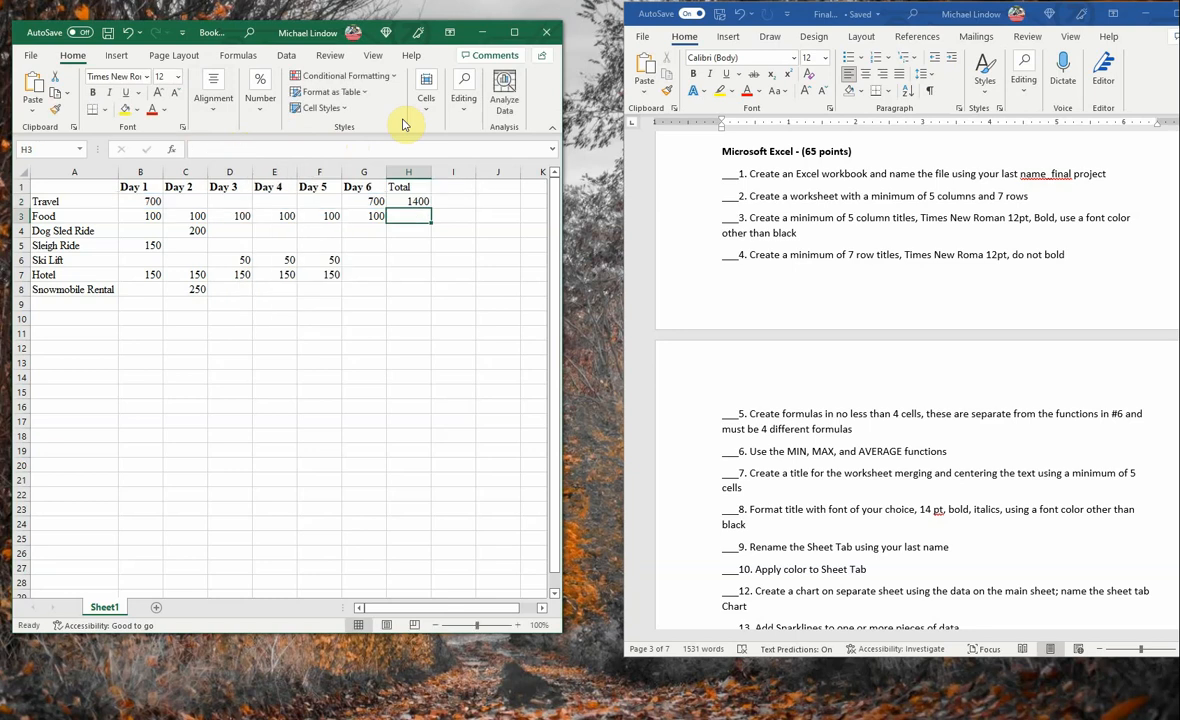
left_click(416, 203)
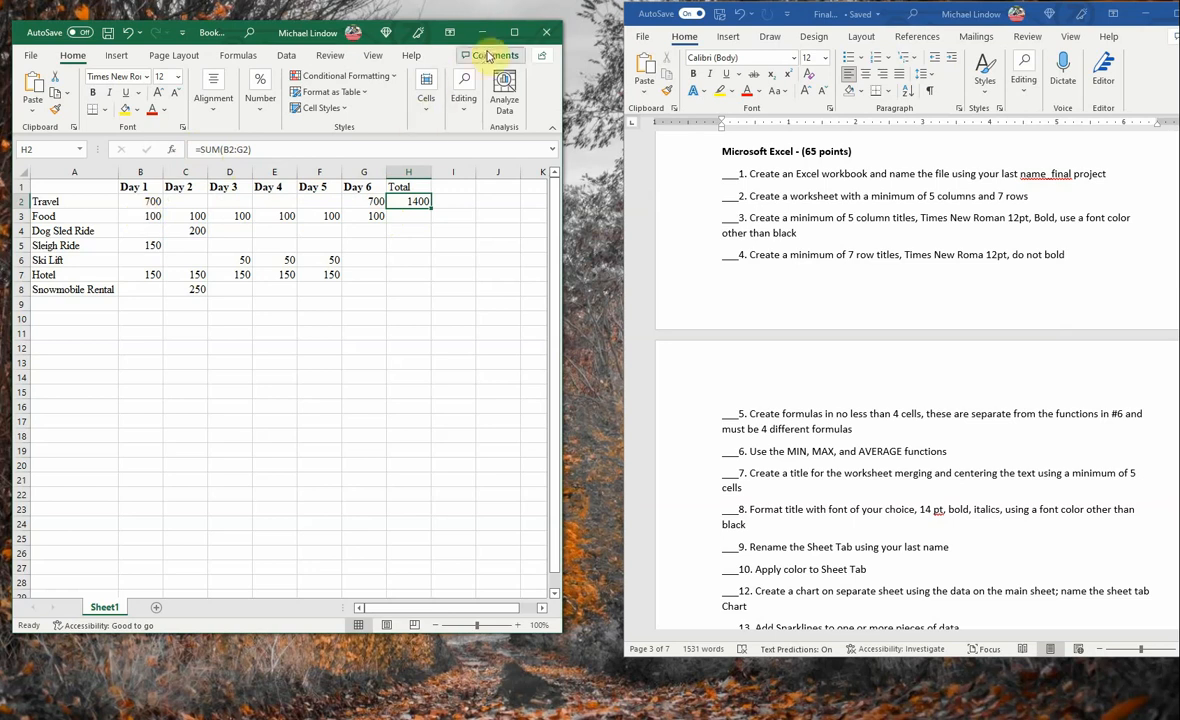
- Widen the worksheet window moderately and total the Food row's costs B3:G3 in cell H3 with AutoSum
left_click_drag(567, 56, 985, 91)
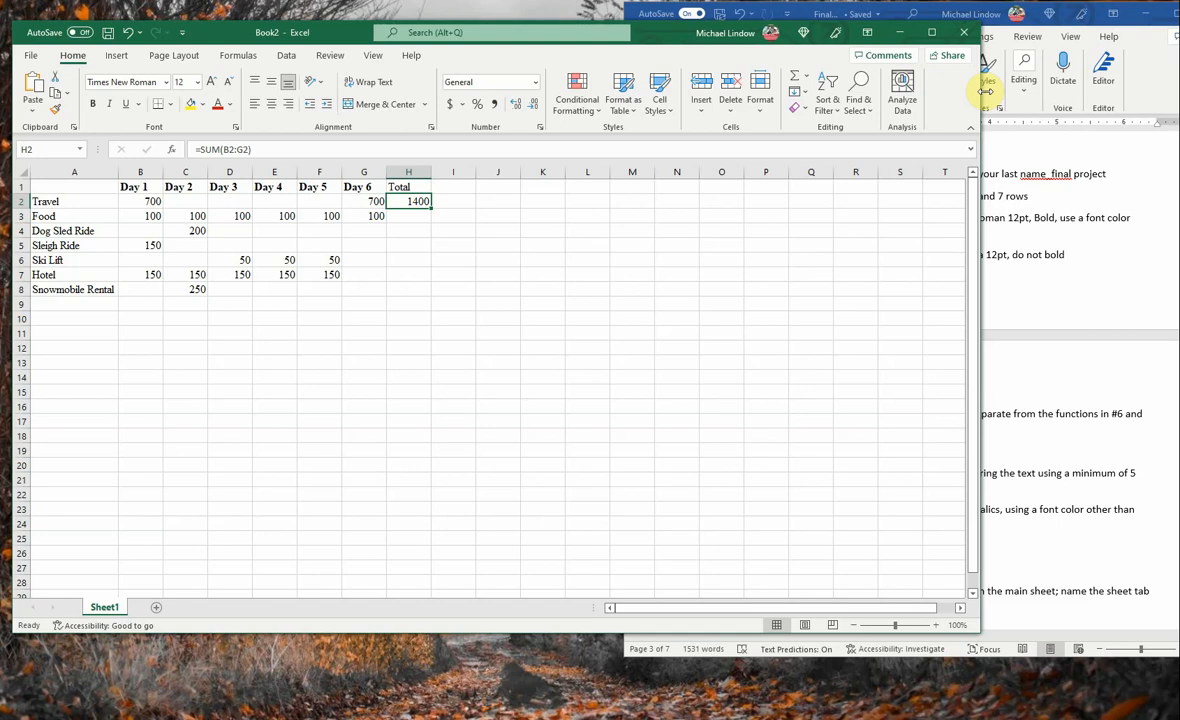
left_click_drag(985, 91, 691, 91)
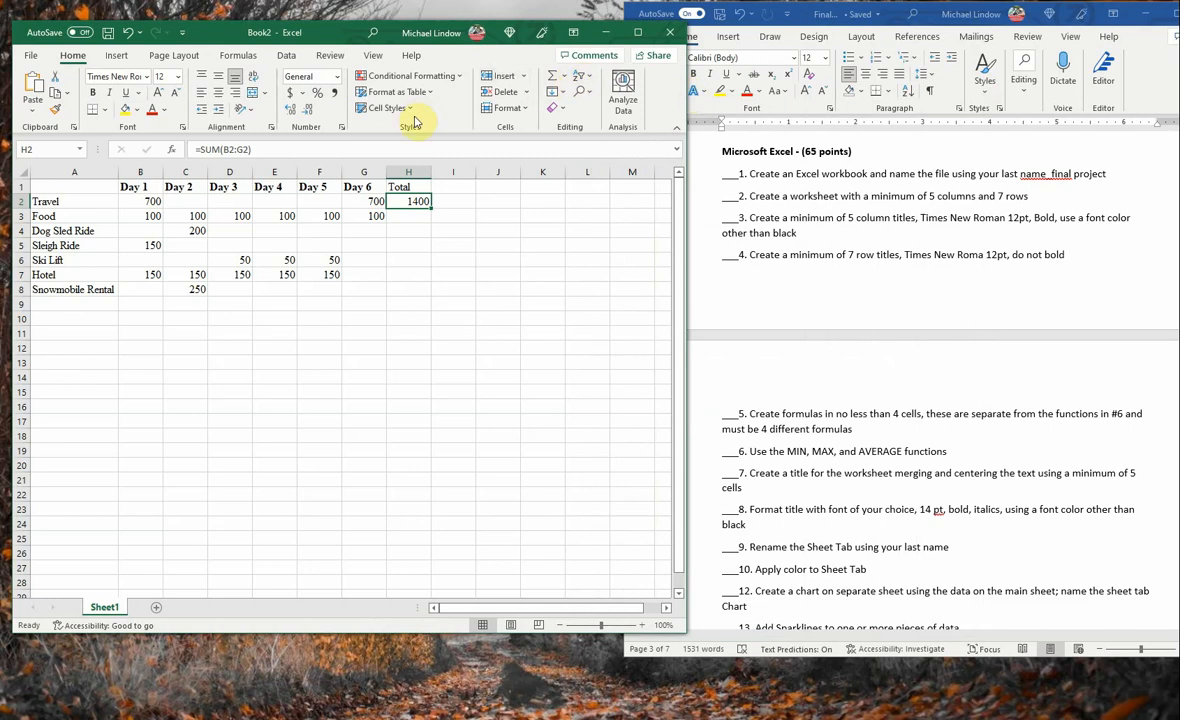
left_click_drag(146, 216, 395, 218)
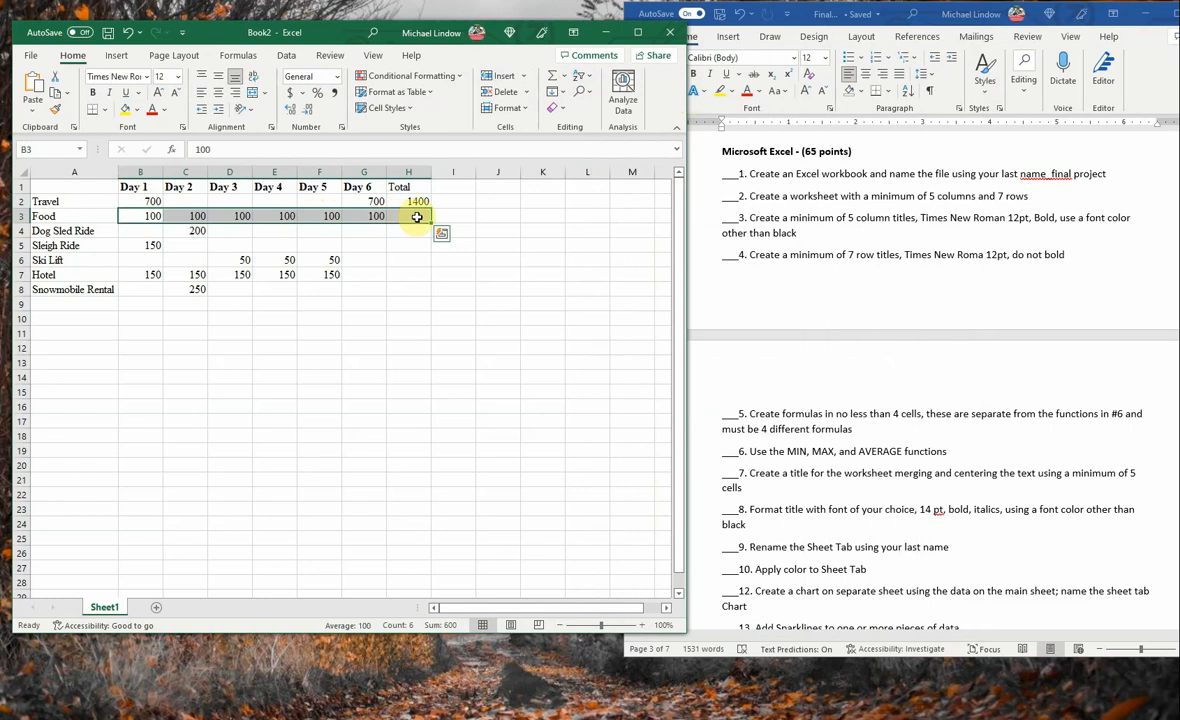
left_click(564, 78)
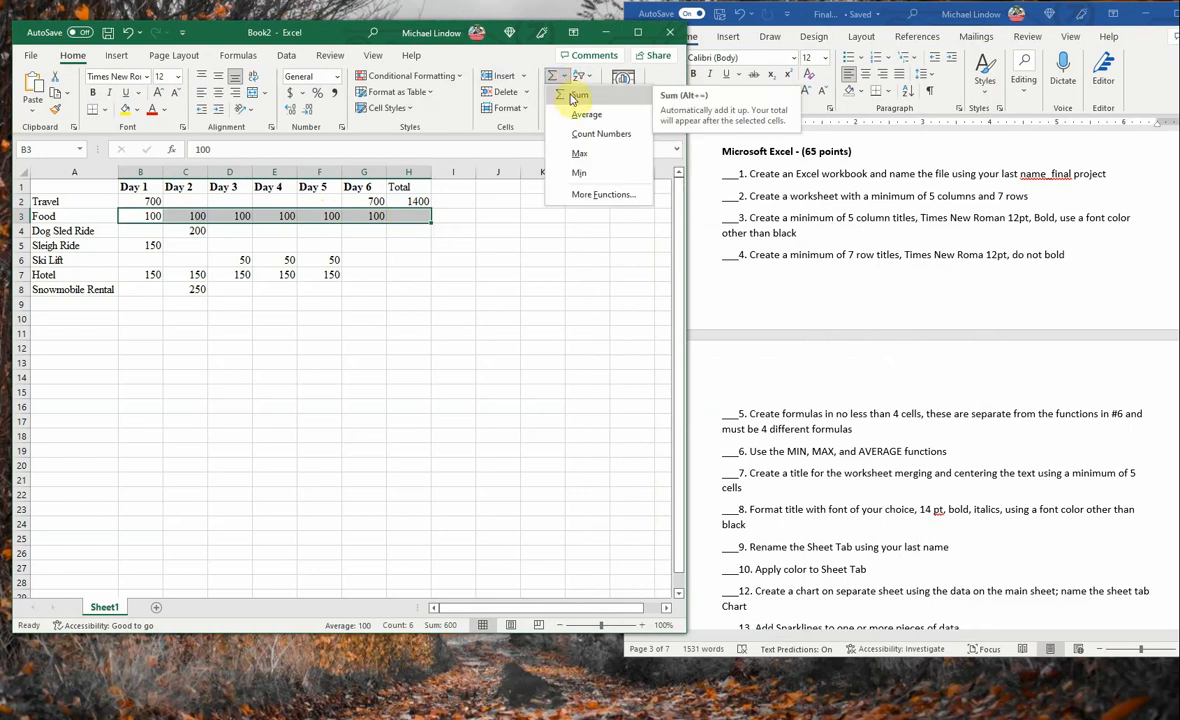
left_click(576, 96)
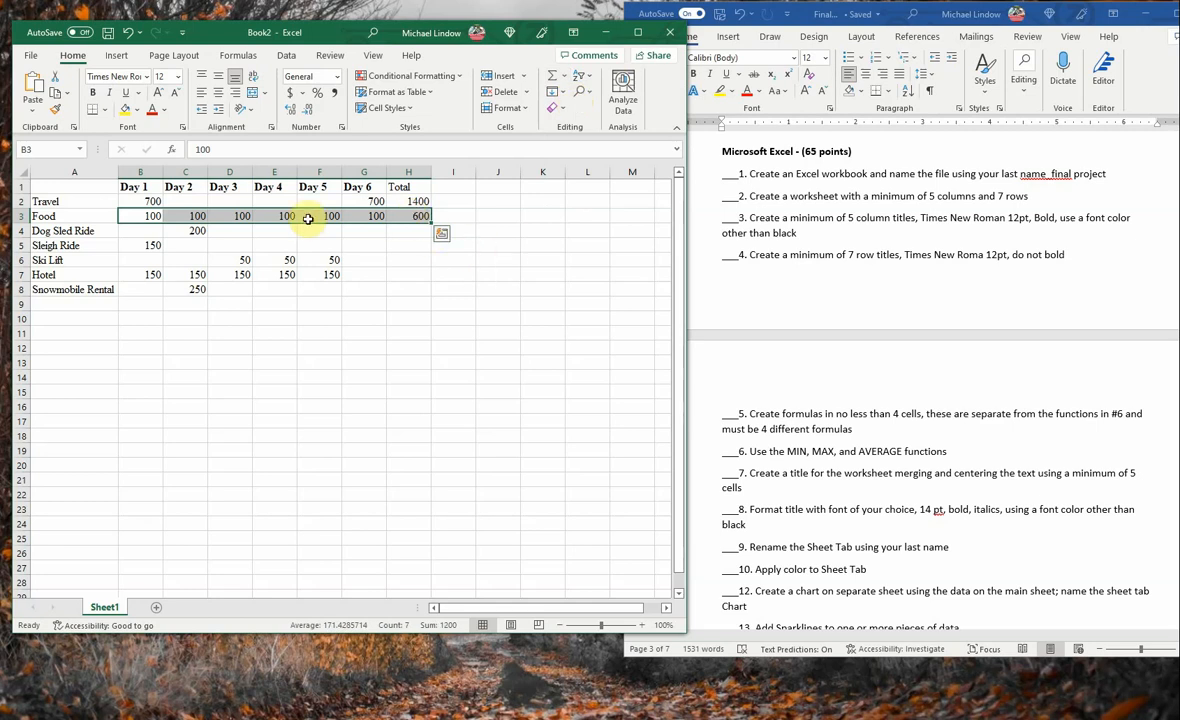
- Fill the Food total formula from H3 down through H8 and check the formulas in the filled cells
left_click(415, 217)
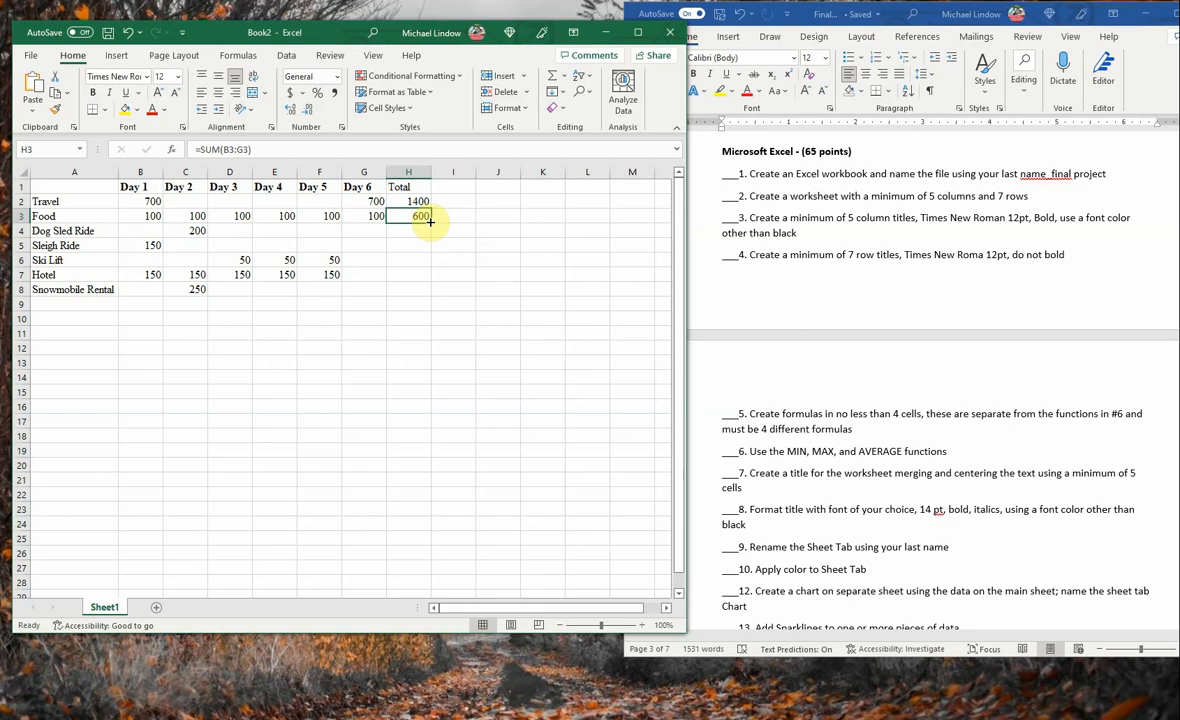
left_click_drag(430, 221, 433, 292)
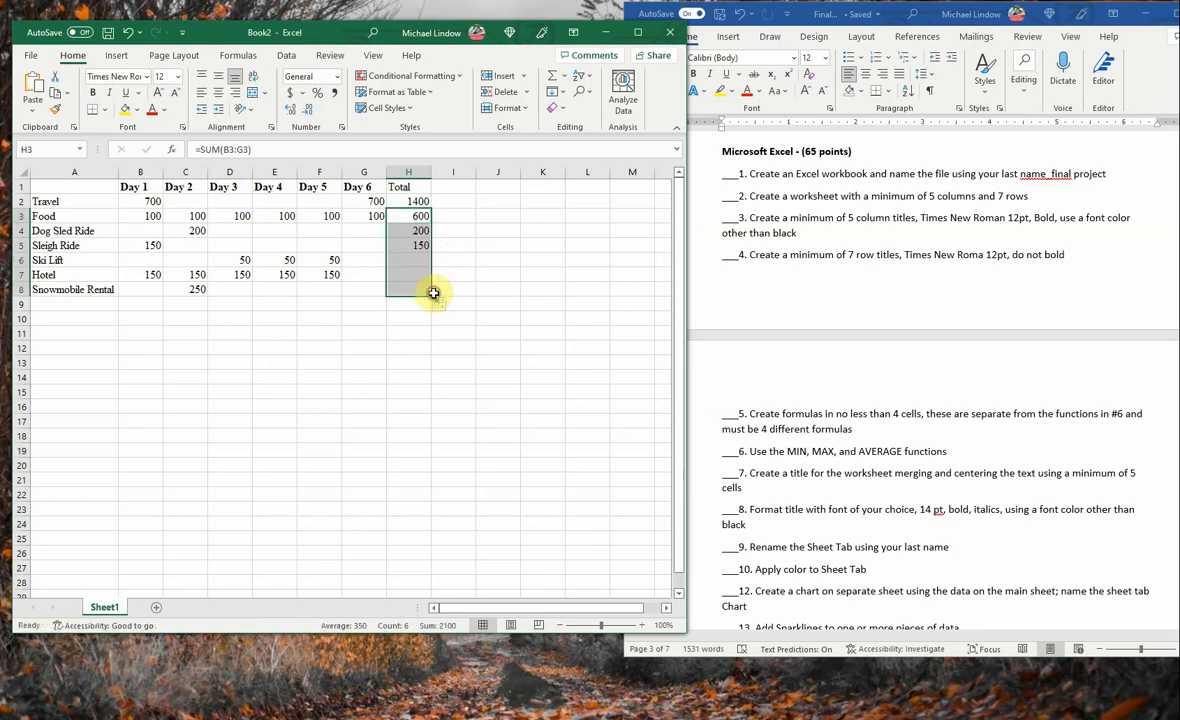
left_click(416, 232)
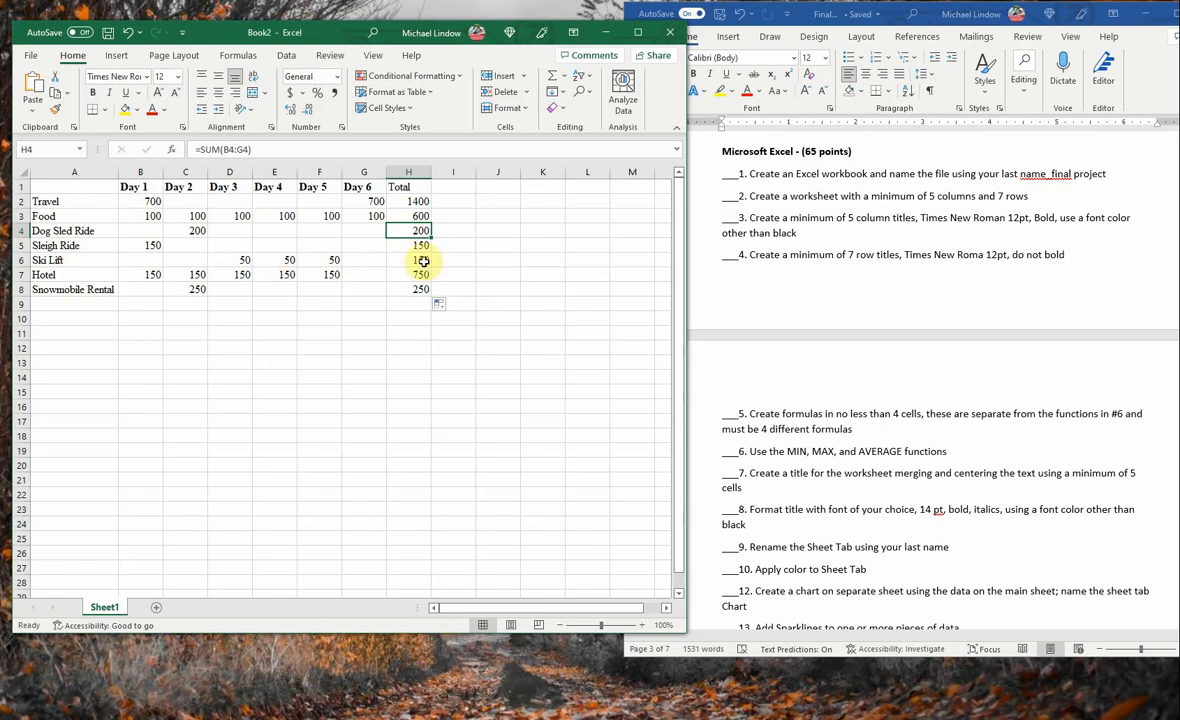
key("Down")
key("Down")
key("Down")
key("Down")
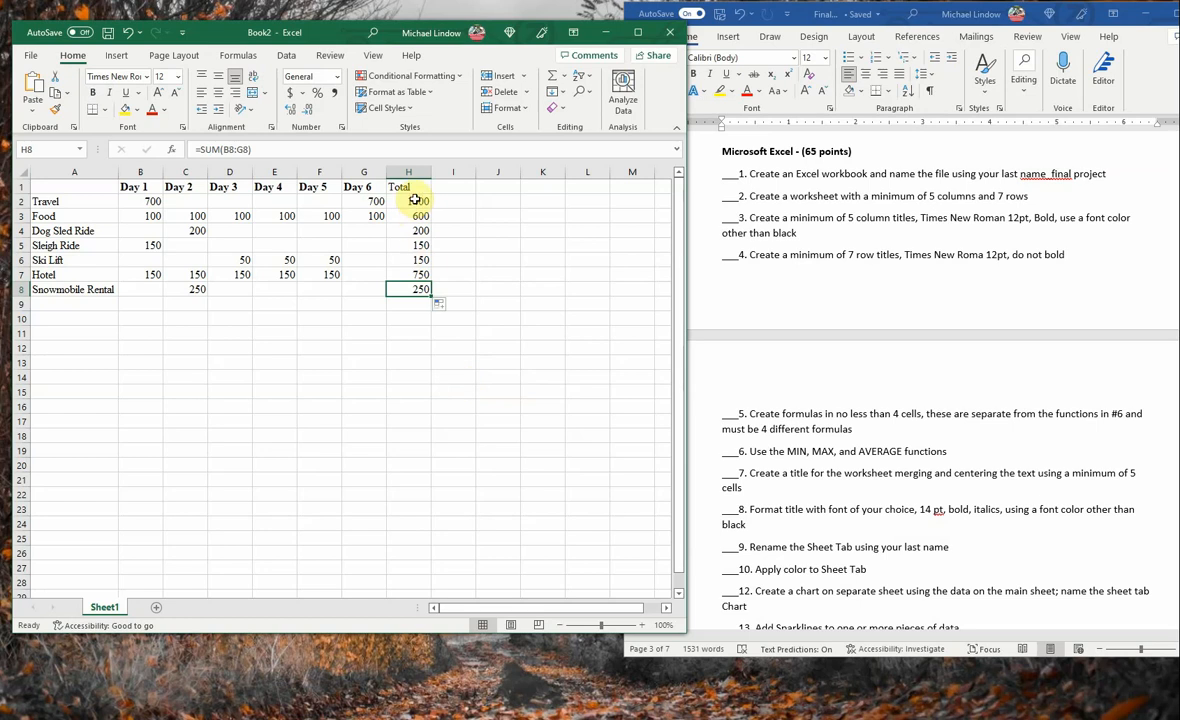
- Add the row title Total in cell A9 and sum the Day 1 costs B2:B8 in cell B9
left_click(67, 303)
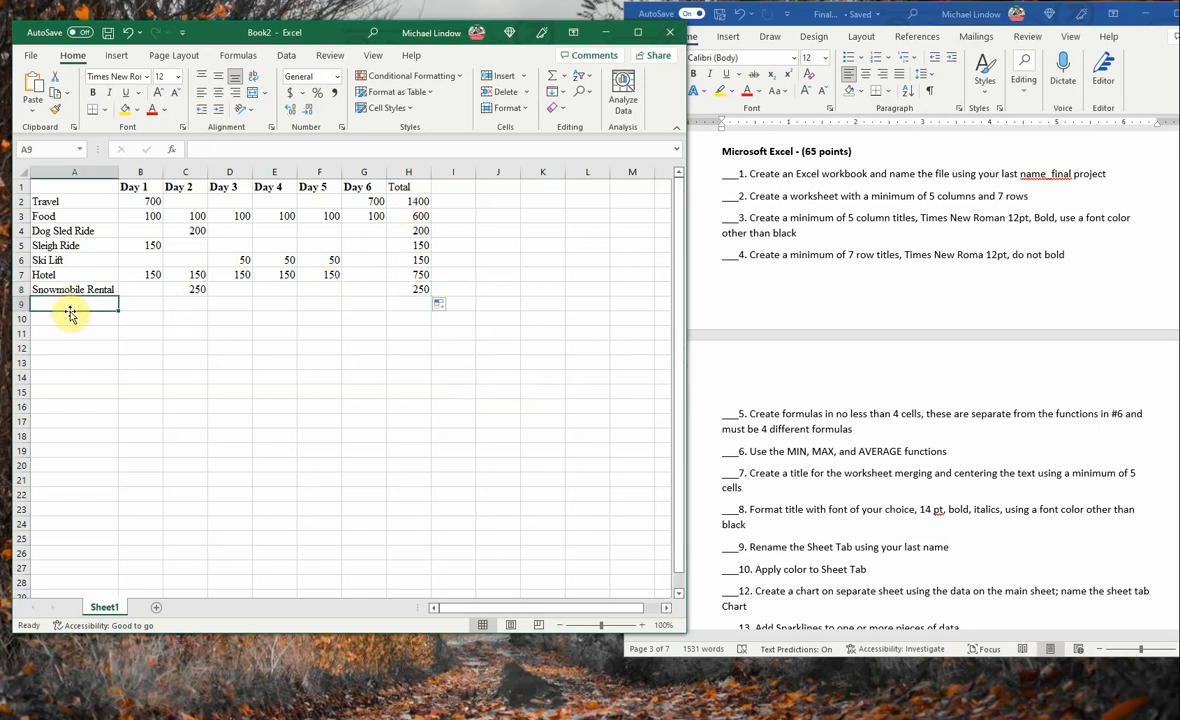
type("Total")
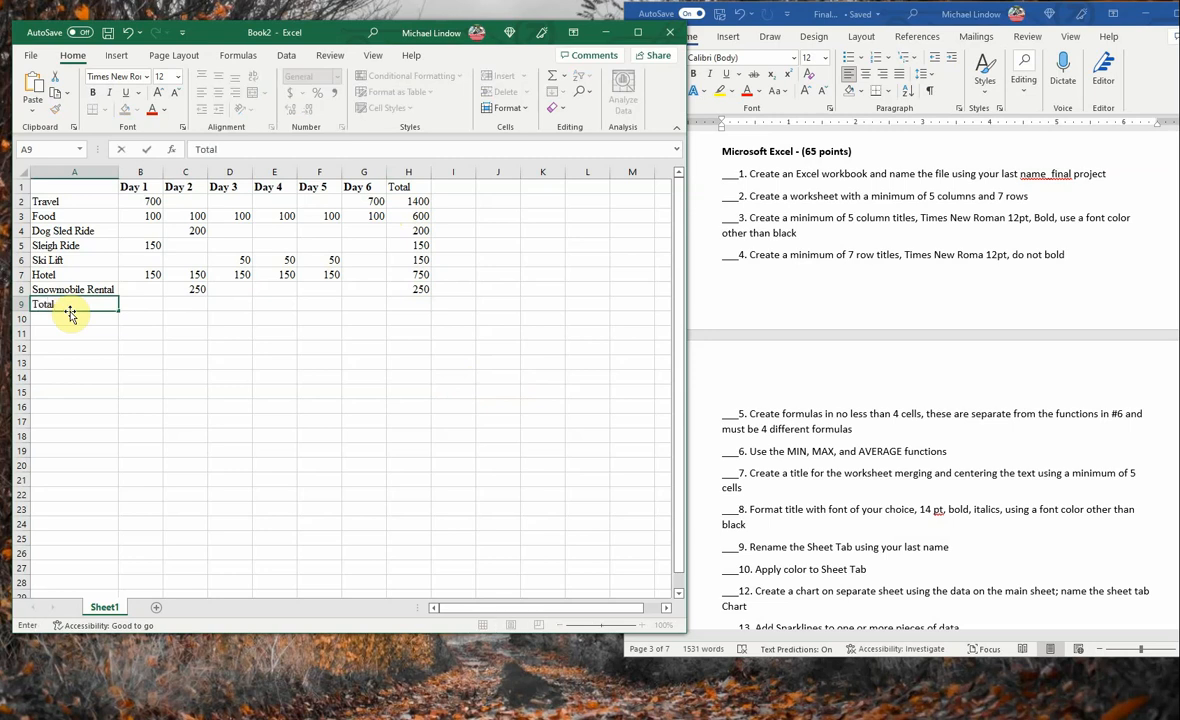
key("Tab")
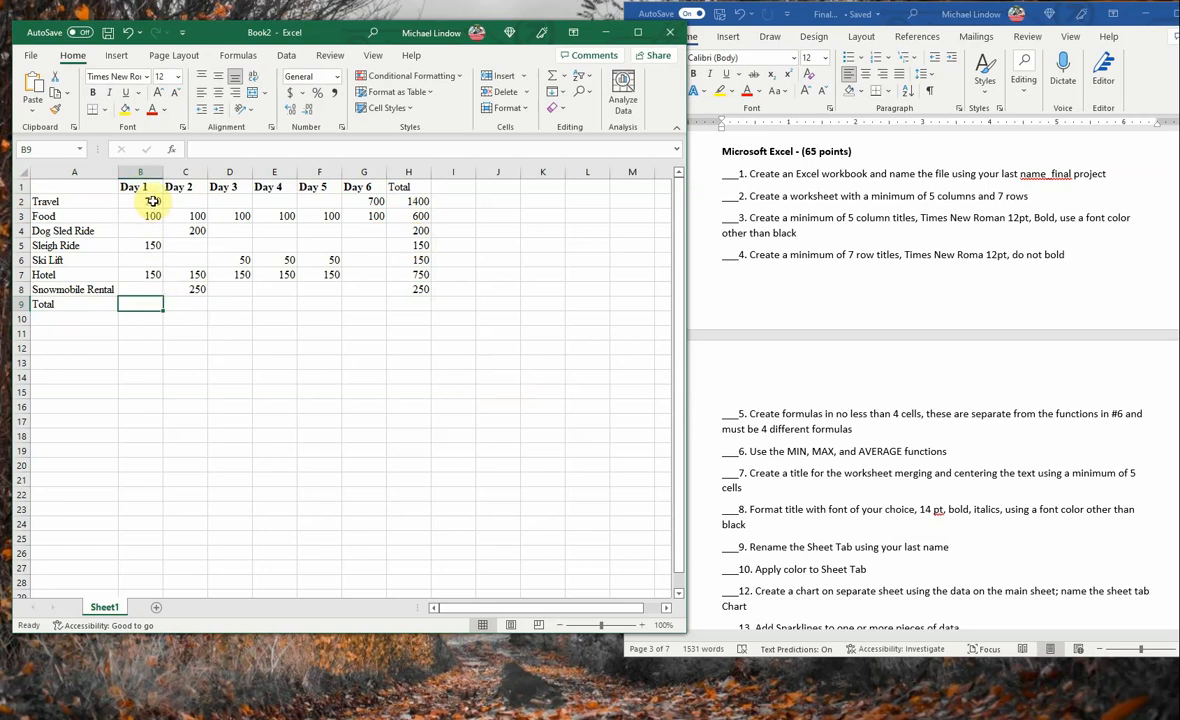
left_click_drag(153, 201, 158, 300)
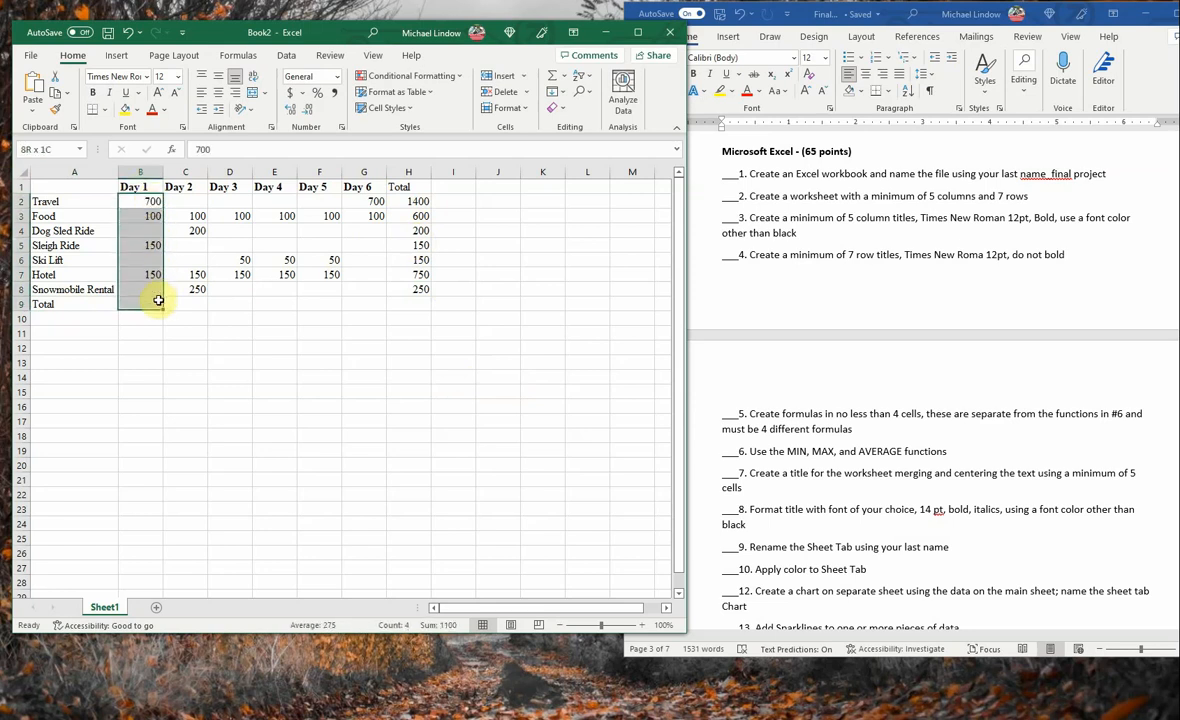
left_click(552, 77)
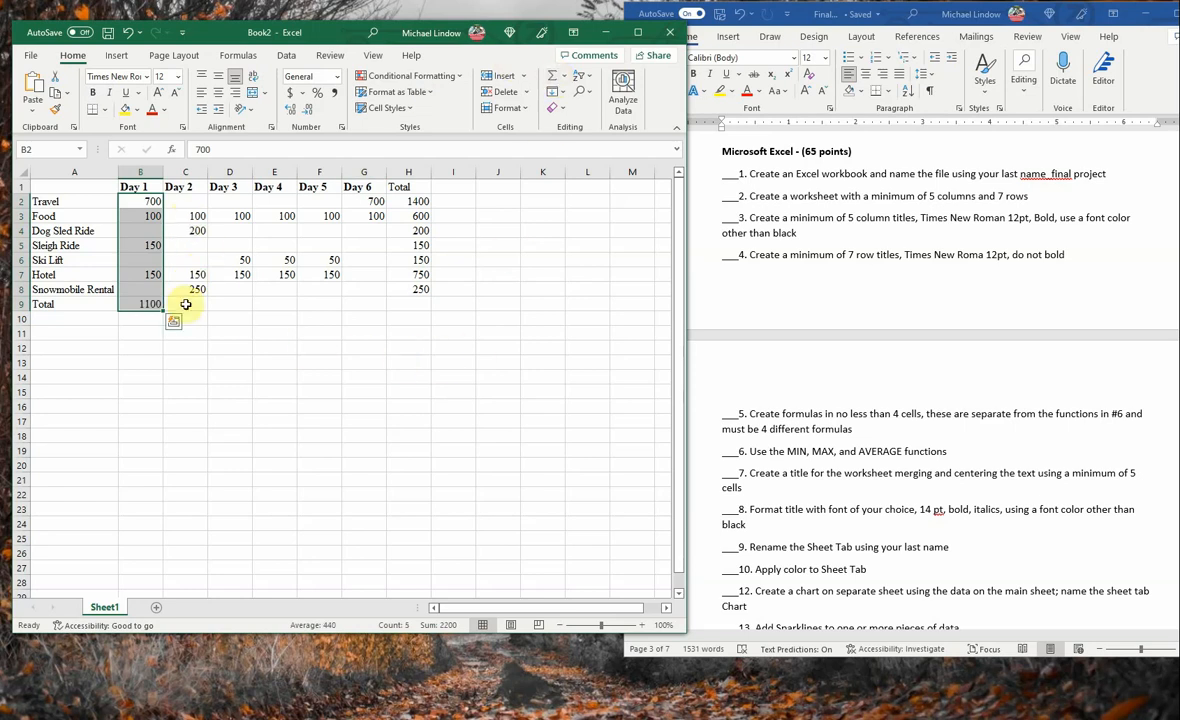
left_click(150, 306)
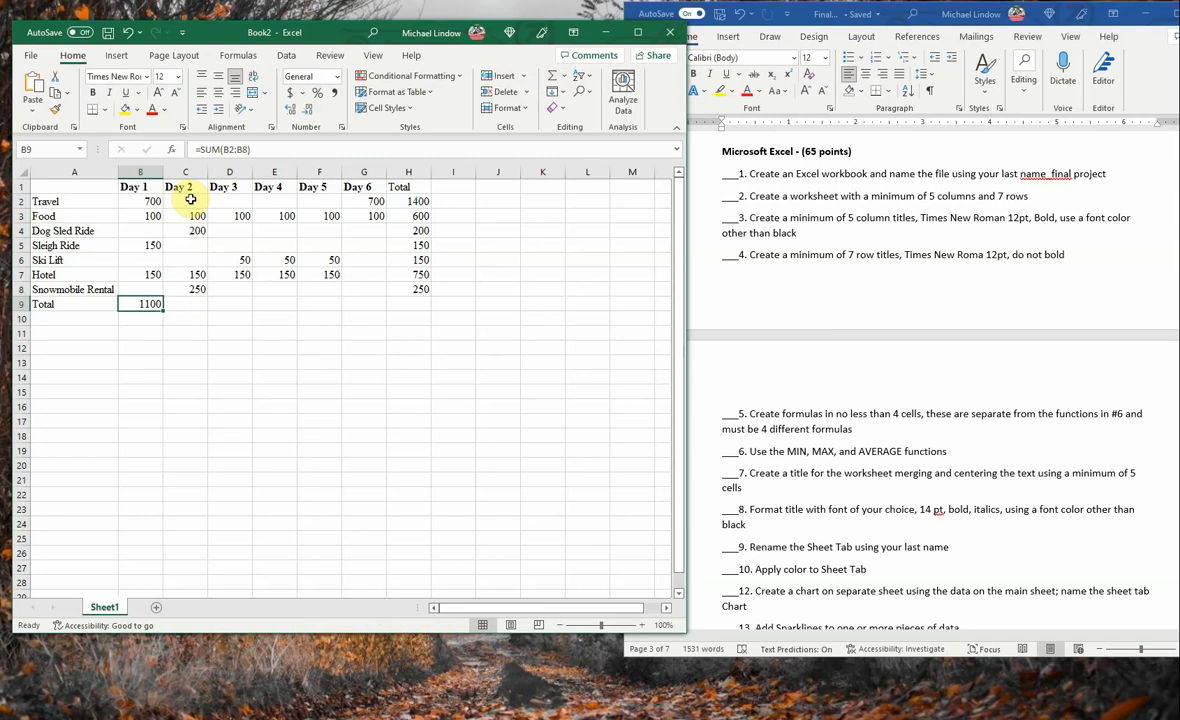
- Sum the Day 2 costs C2:C8 in cell C9 and fill that formula across the Total row to H9
left_click_drag(190, 199, 197, 303)
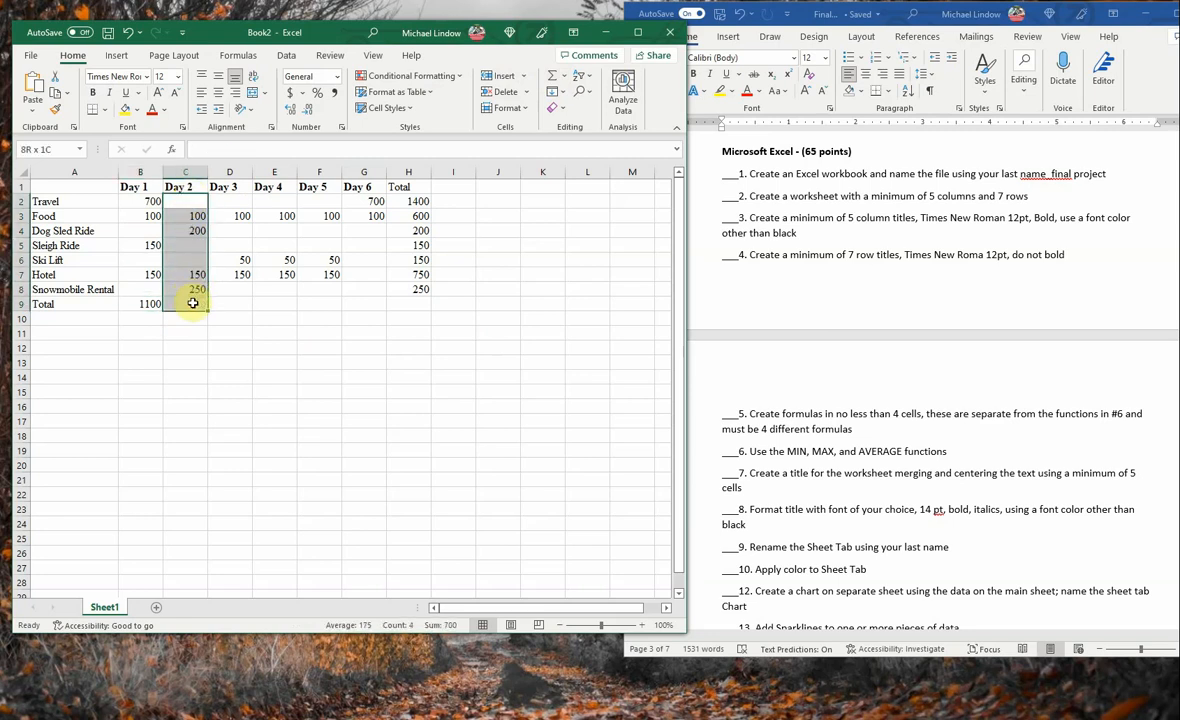
left_click(551, 80)
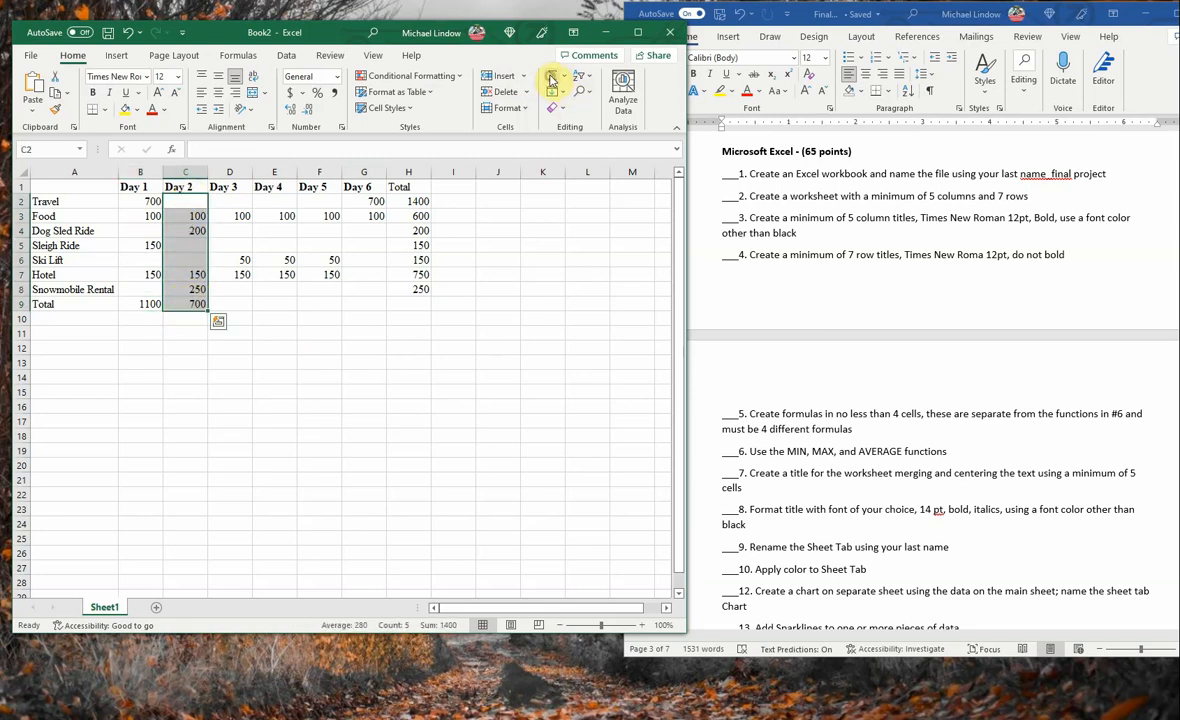
left_click(229, 302)
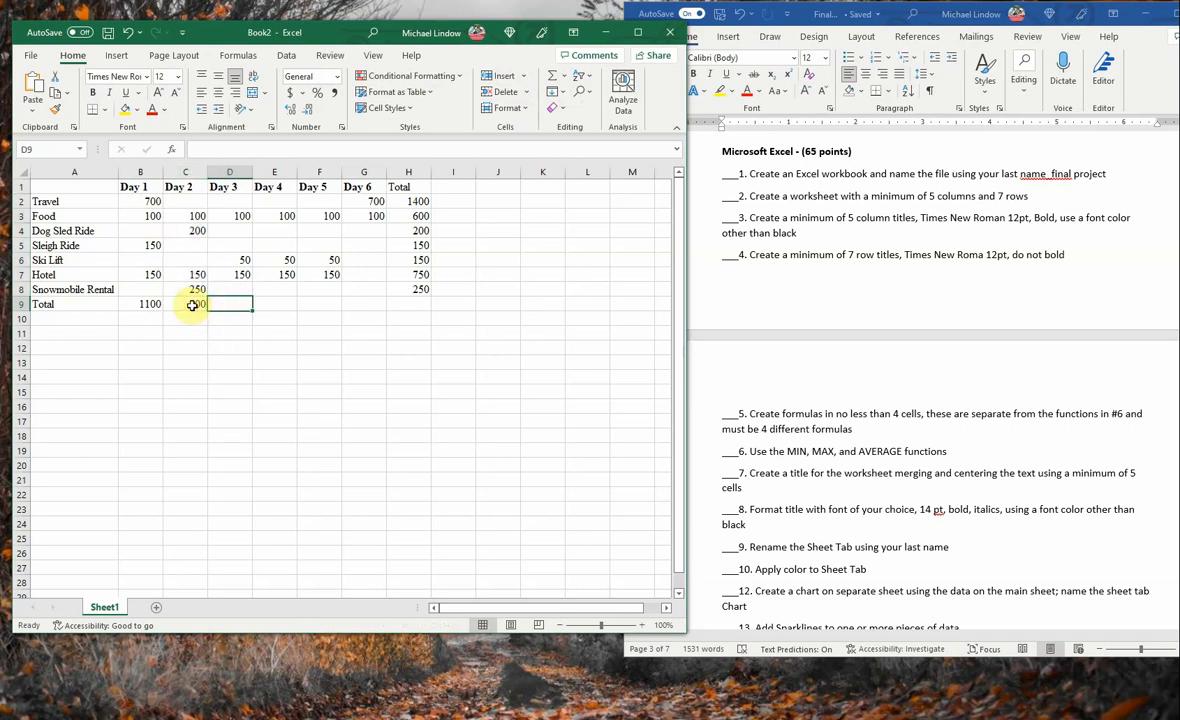
left_click(192, 305)
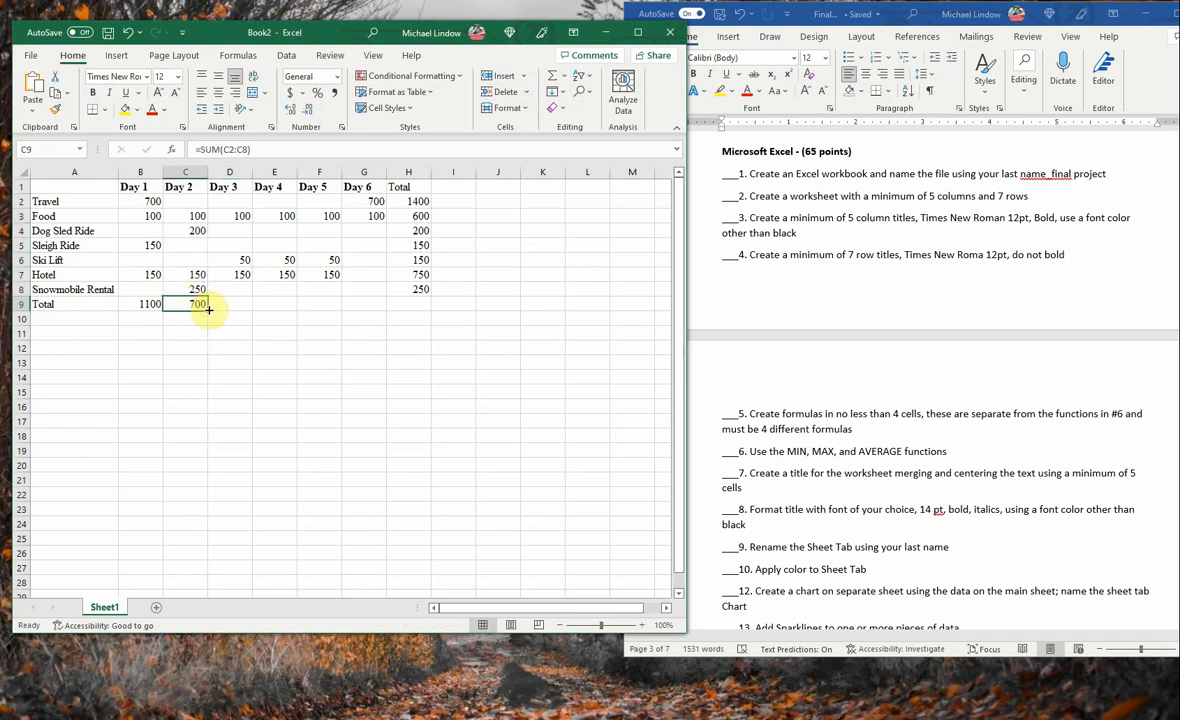
left_click_drag(208, 309, 427, 310)
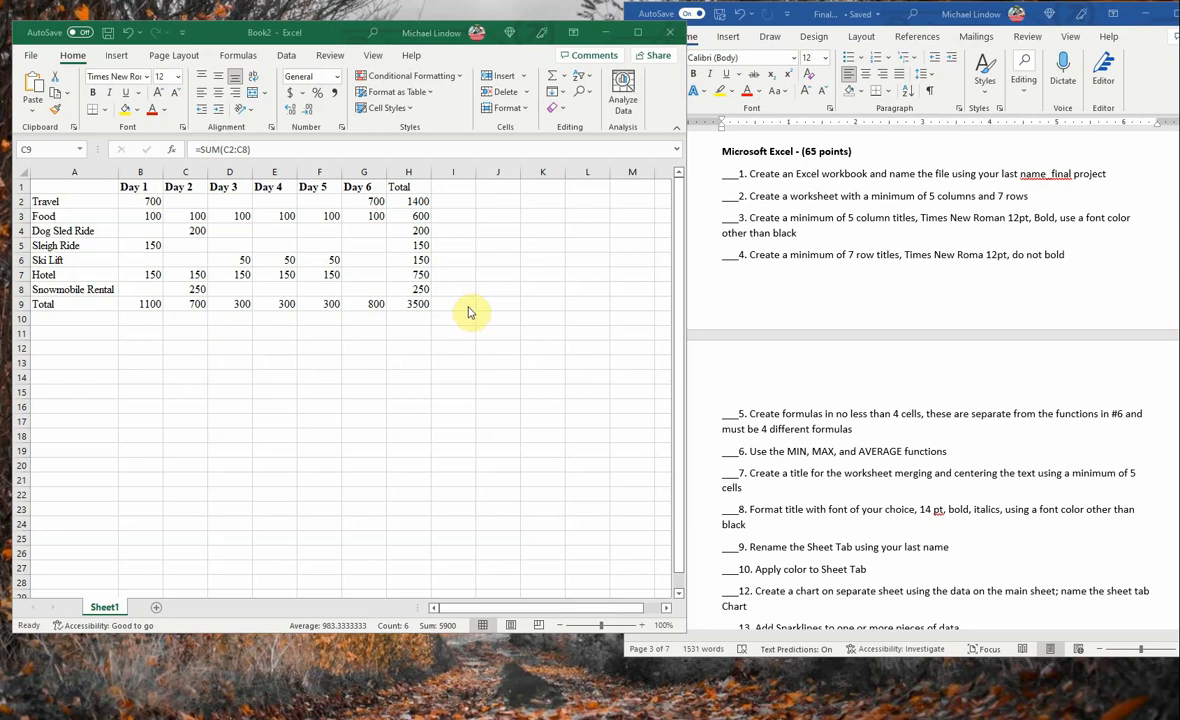
key("ctrl+shift+Right")
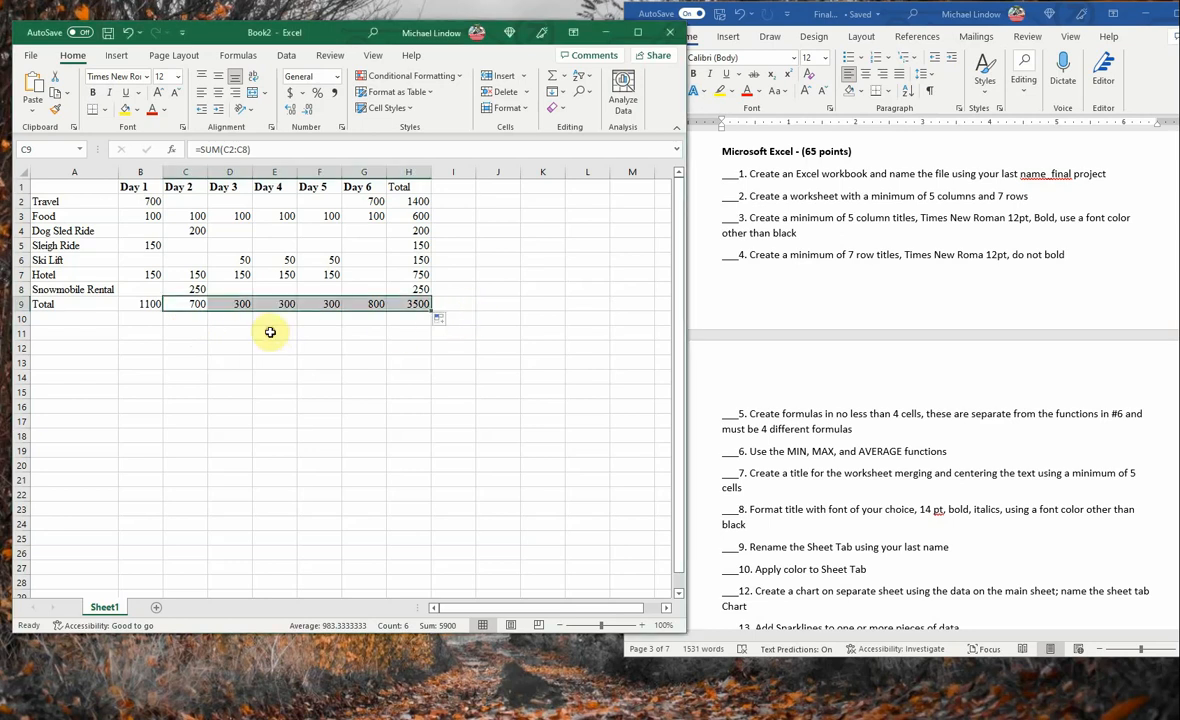
- Enter the label Daily Minimum in cell E11, below the cost table
left_click(270, 332)
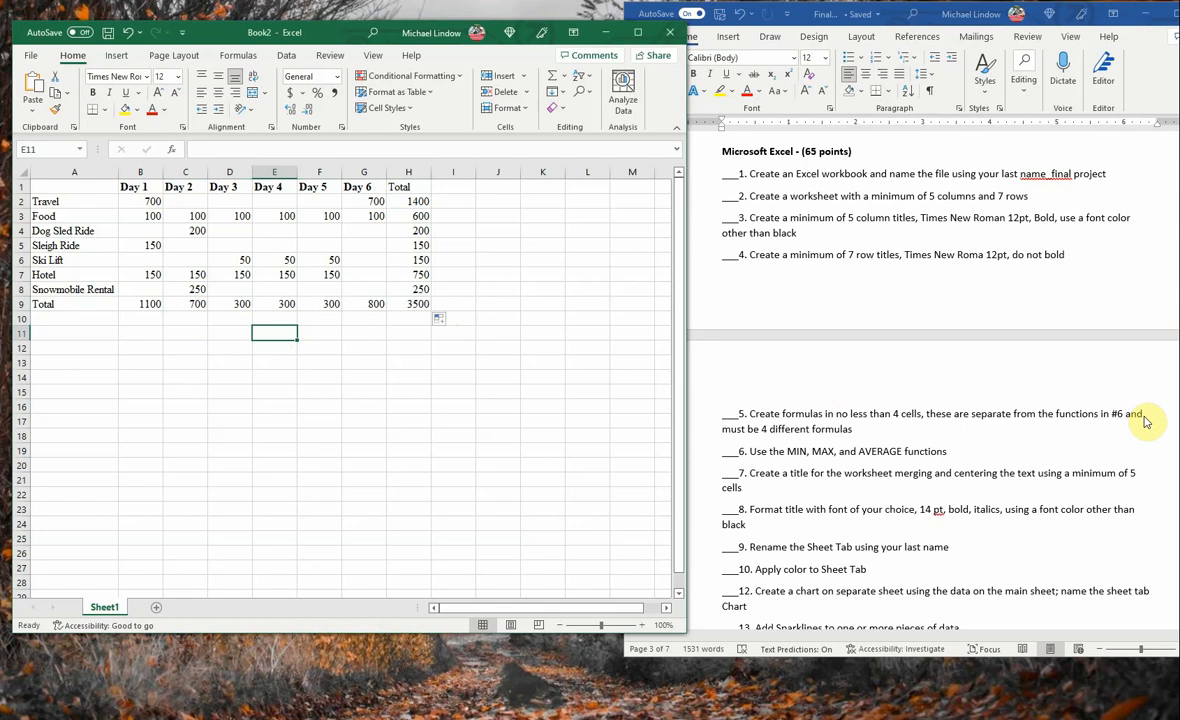
type("Da")
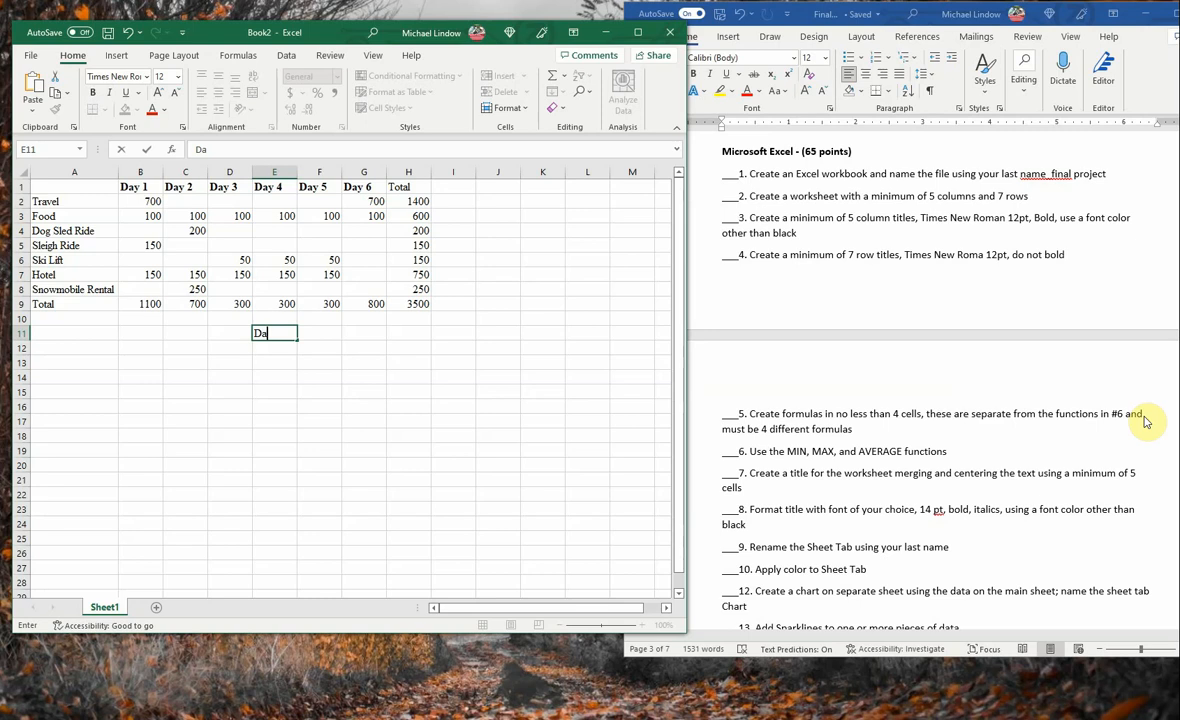
type("ily Minimum")
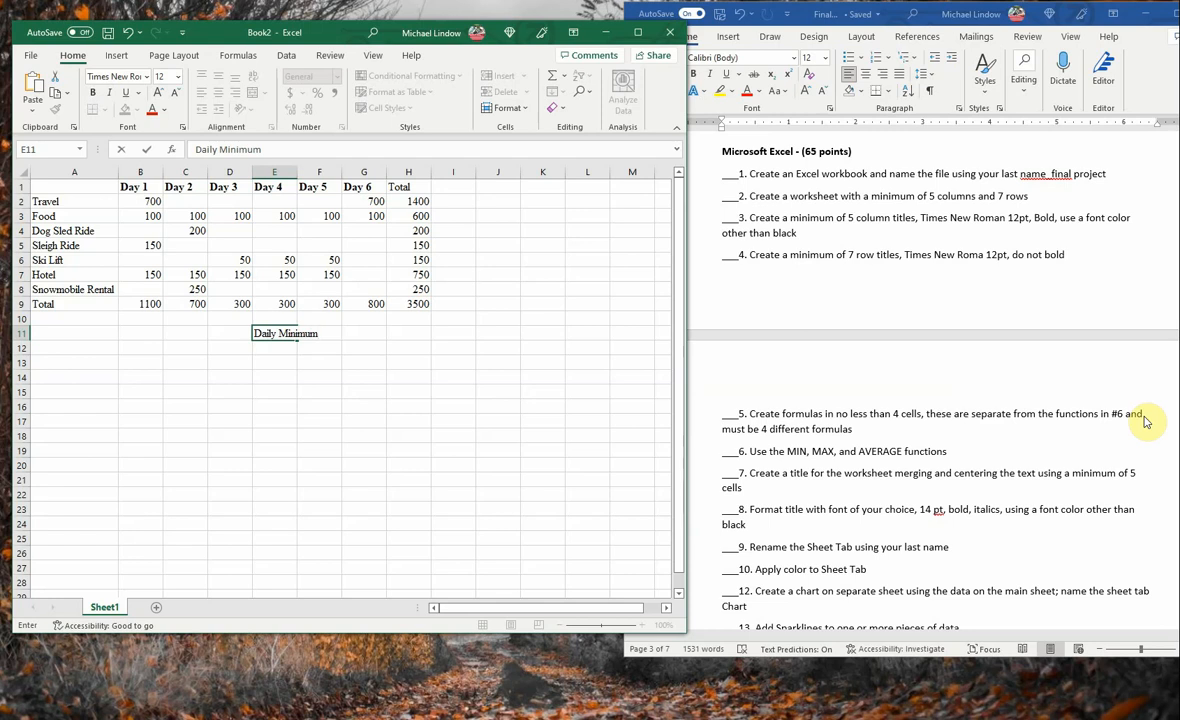
left_click(352, 332)
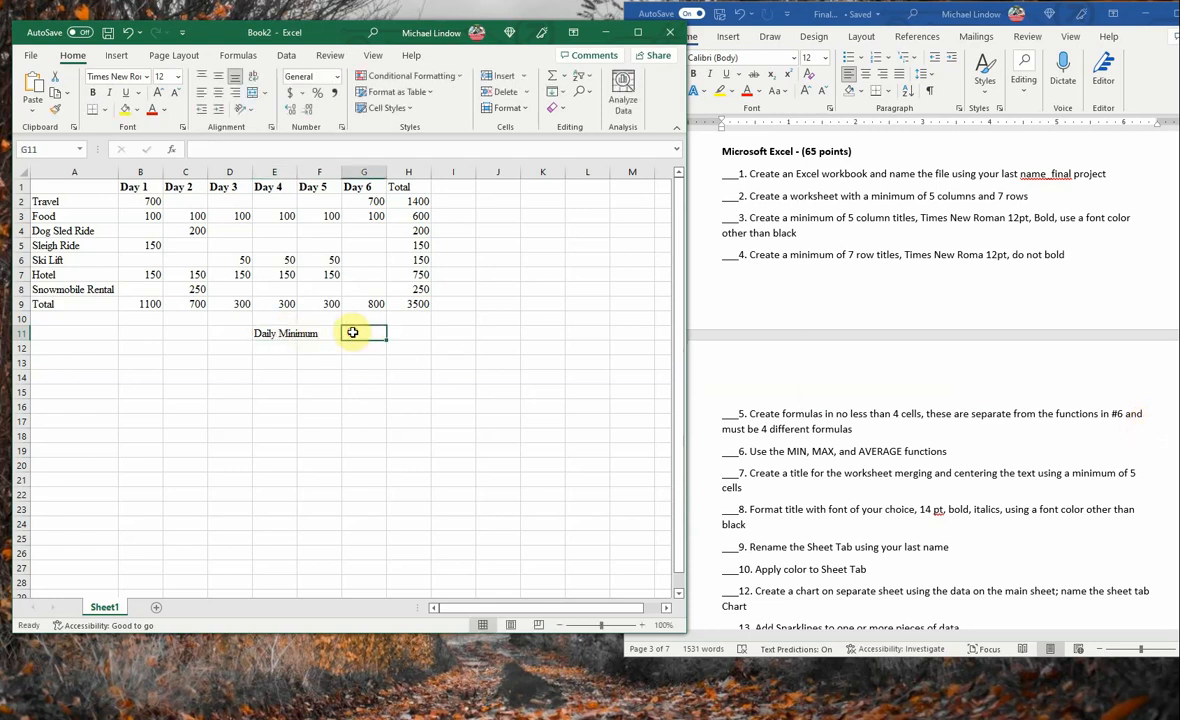
- Move the Daily Minimum label from cell E11 to cell J9, beside the Total row
left_click(273, 334)
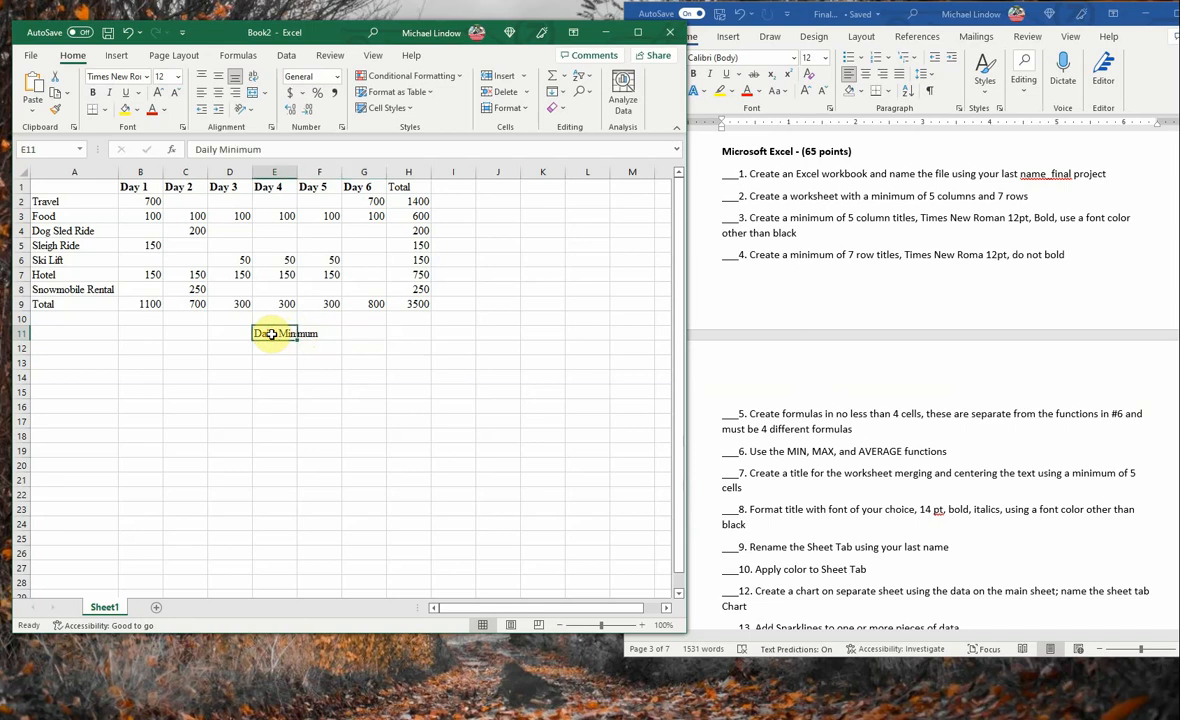
right_click(270, 333)
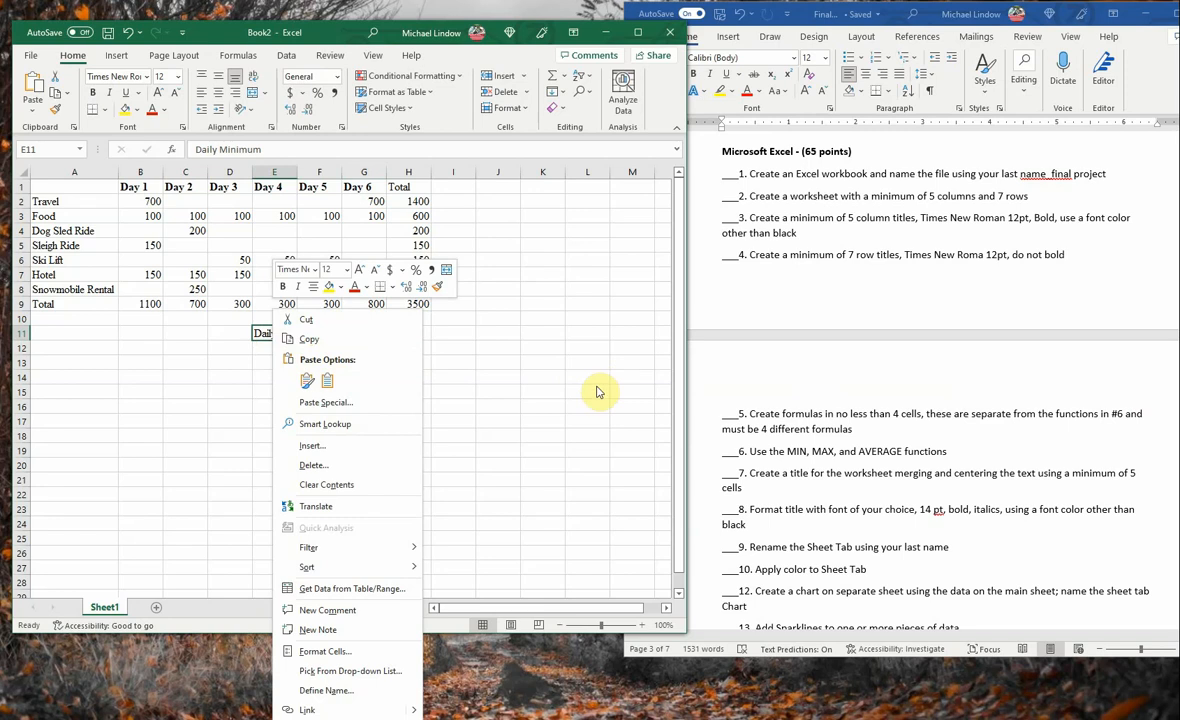
left_click(475, 389)
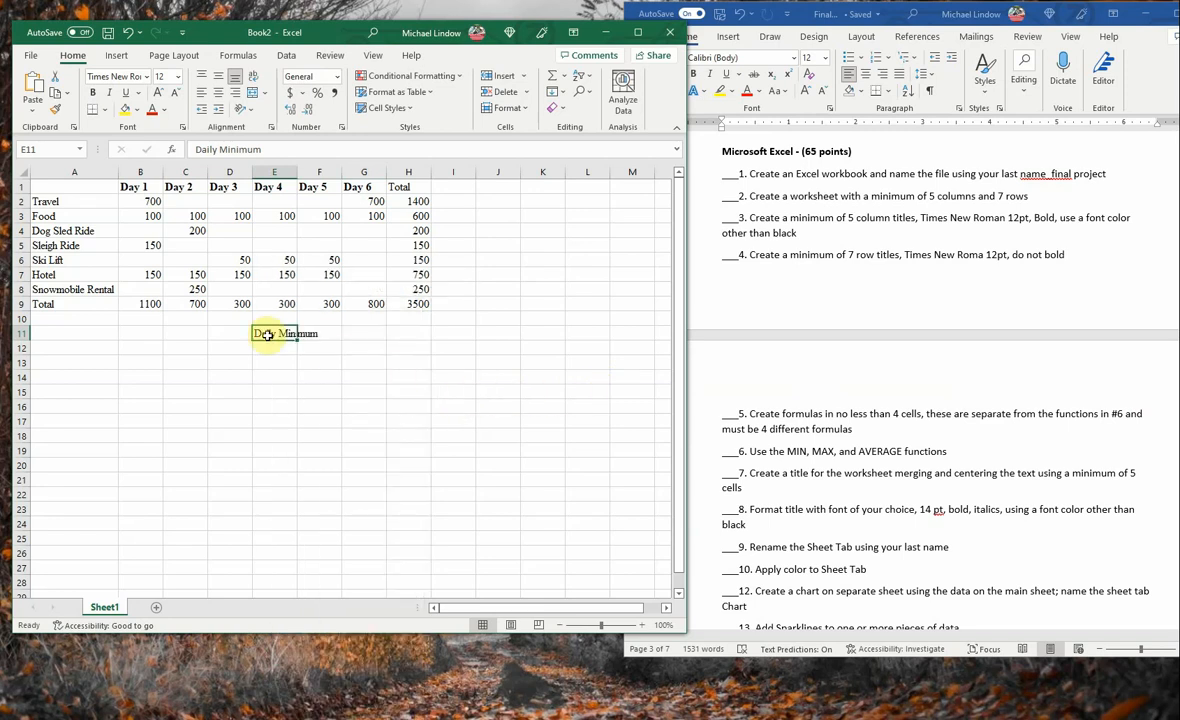
key("ctrl+c")
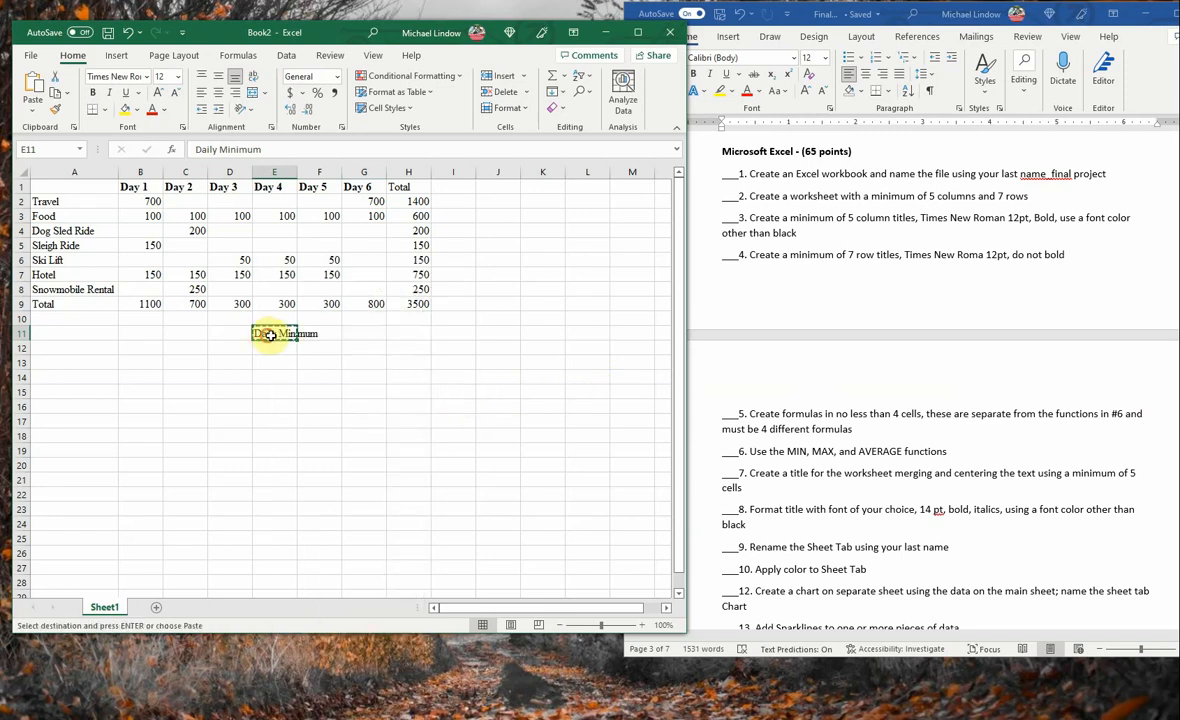
mouse_move(265, 334)
left_mouse_down()
mouse_move(463, 334)
mouse_move(258, 334)
left_mouse_up()
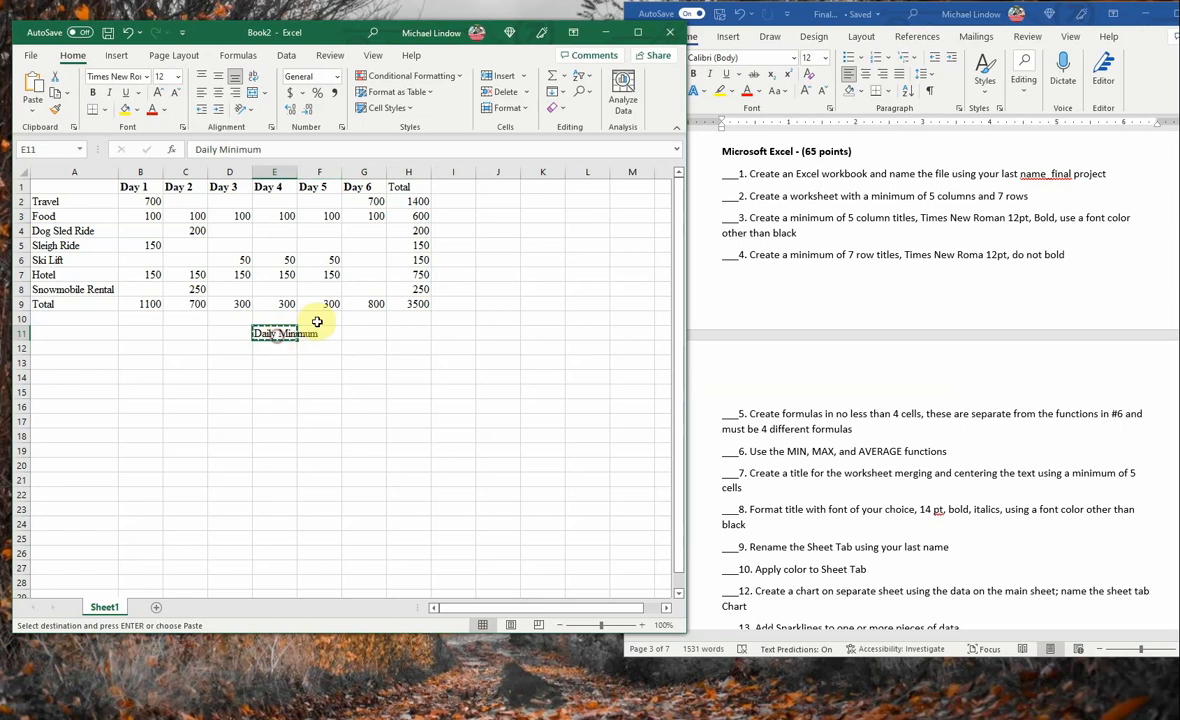
left_click(492, 303)
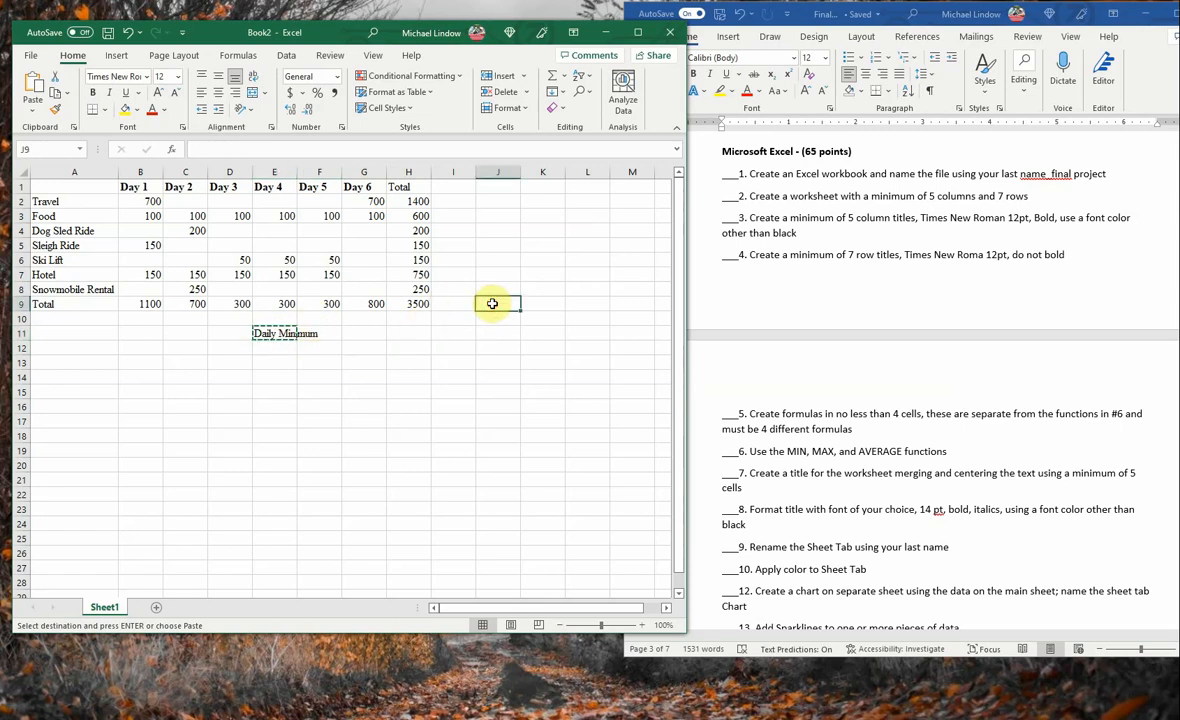
key("ctrl+v")
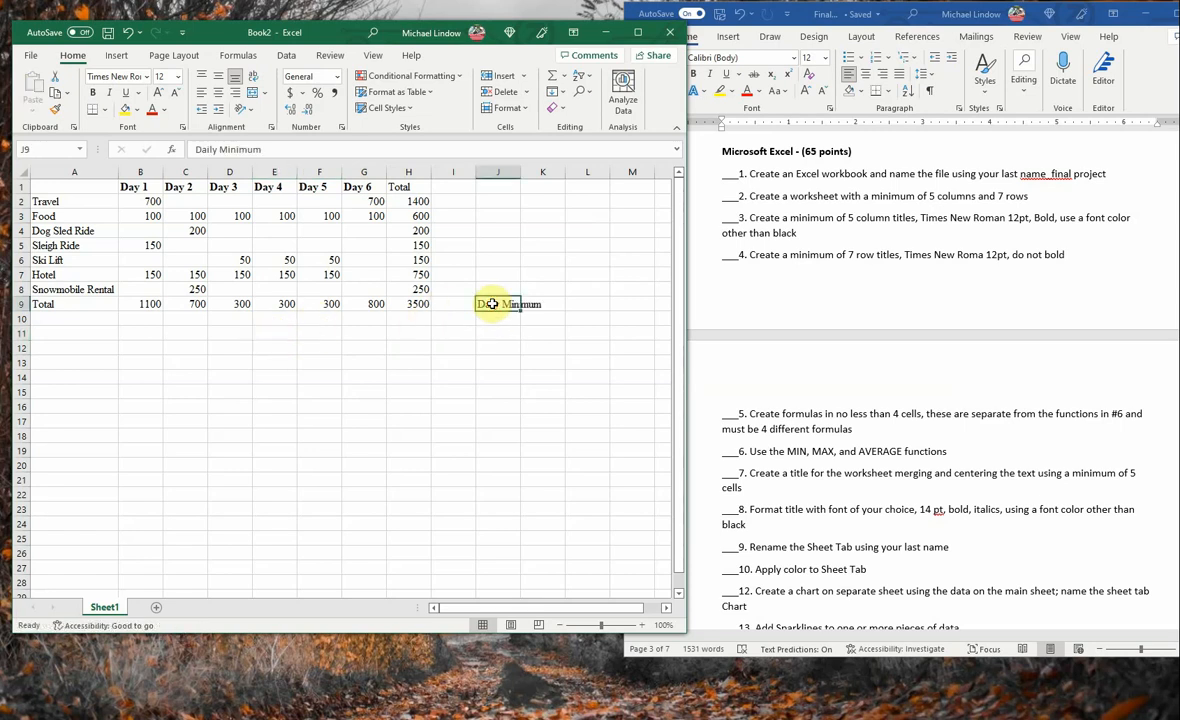
- Try to calculate a daily minimum in cell L9 with the MIN function over J9:M9
left_click(592, 304)
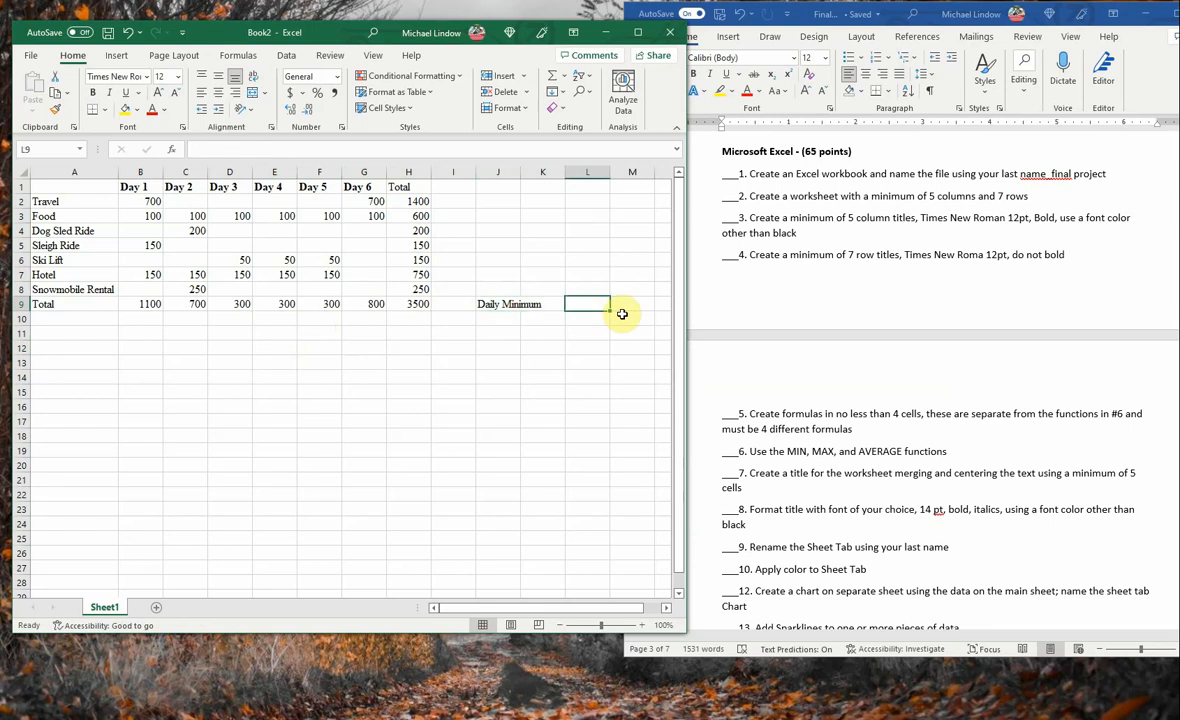
type("=")
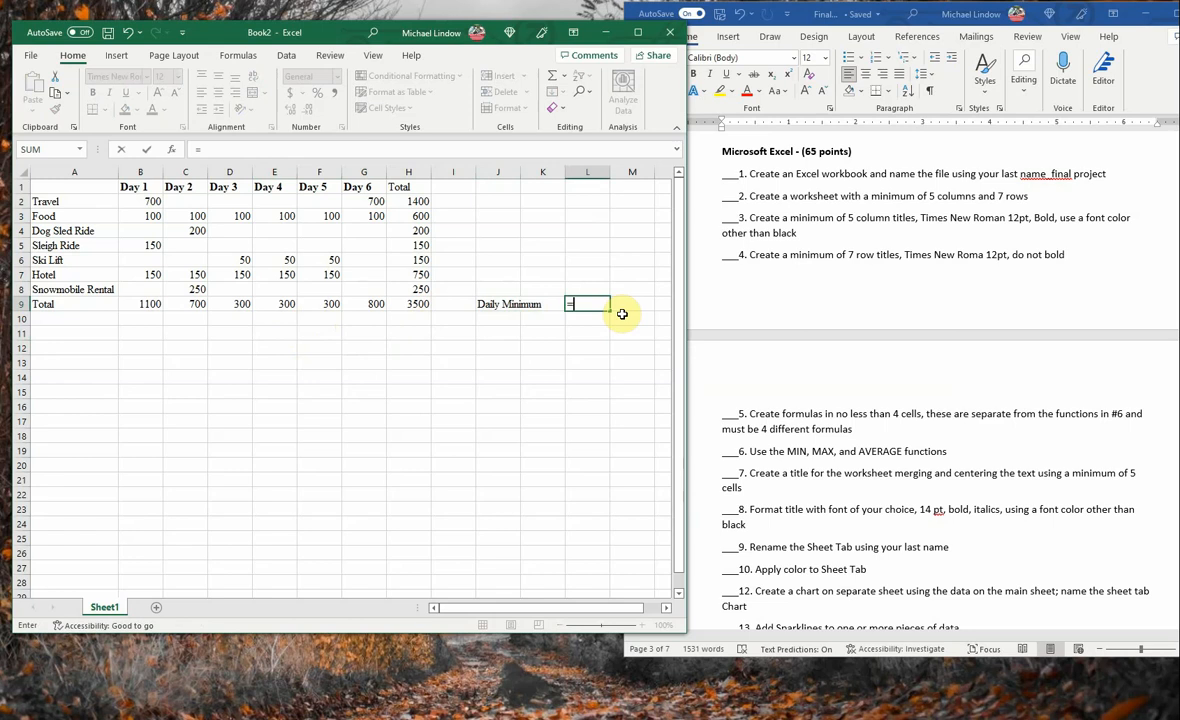
type("min")
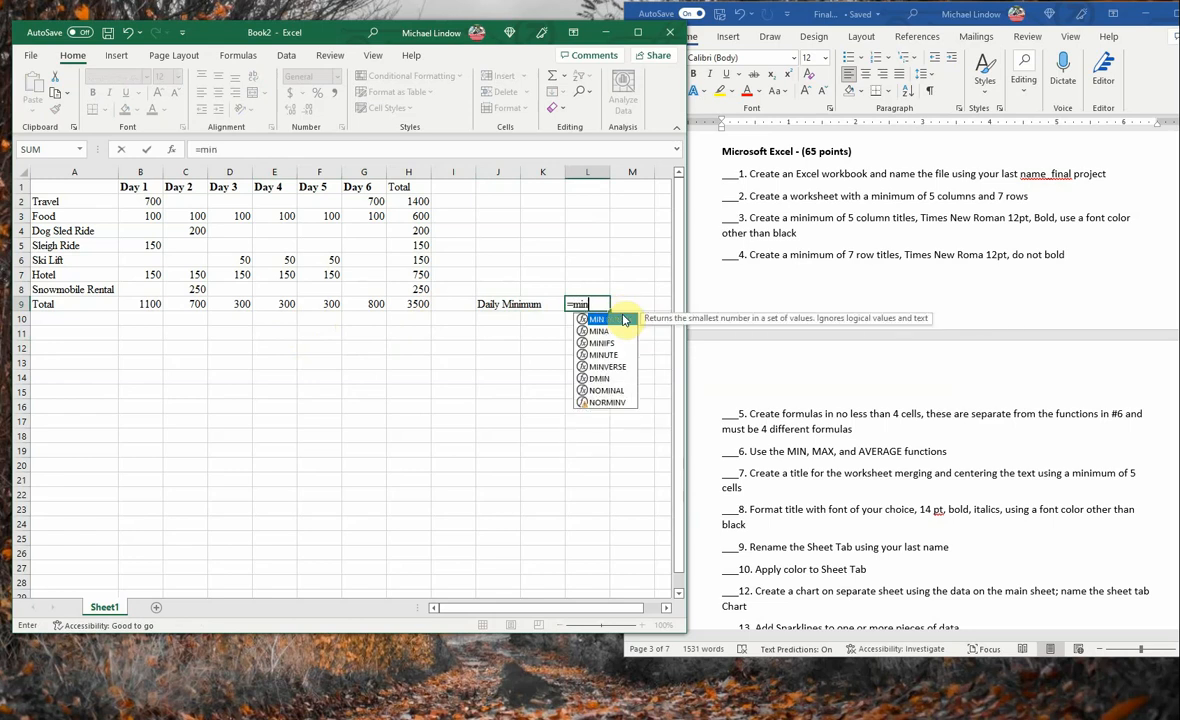
type("(")
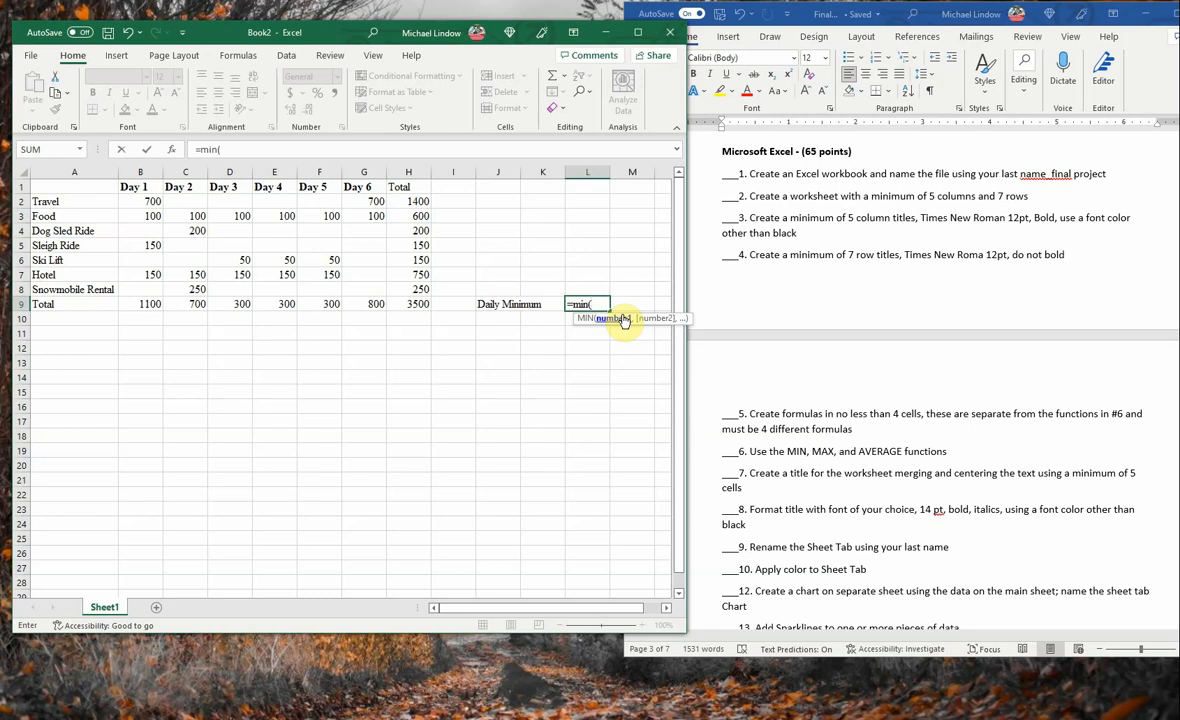
left_click_drag(487, 305, 622, 303)
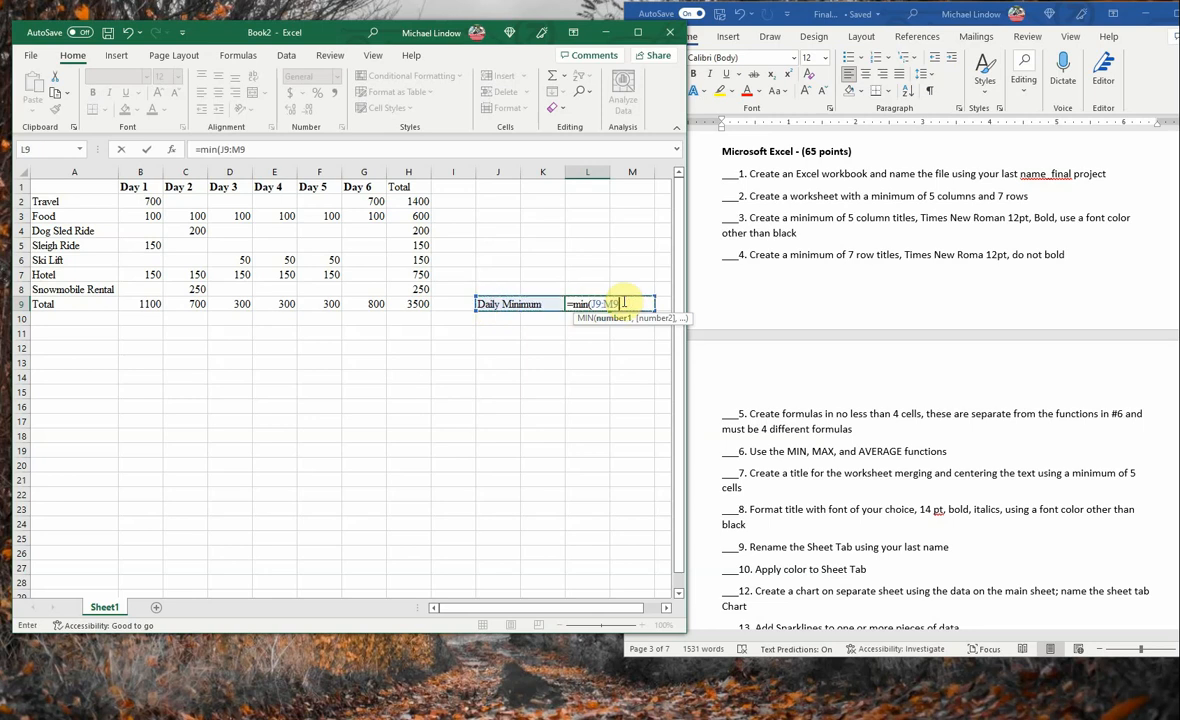
left_click(563, 331)
left_click(495, 408)
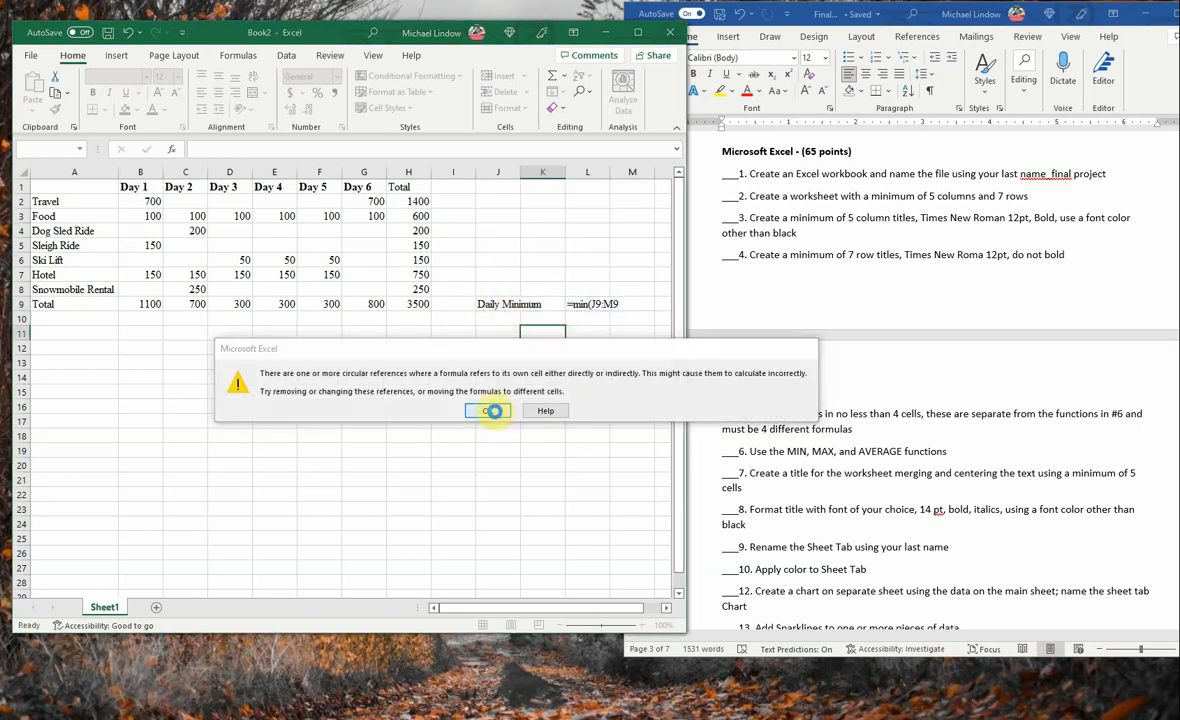
- Clear the Daily Minimum label and the MIN formula from cells J9:L9
left_click_drag(484, 309, 603, 307)
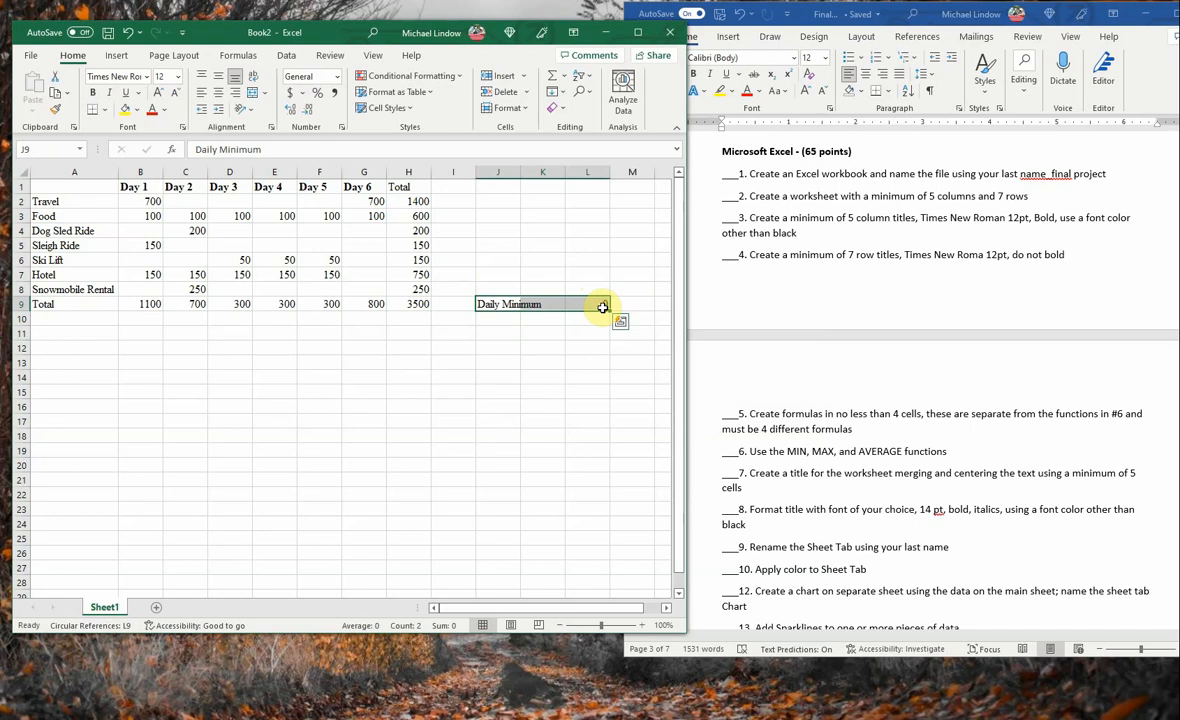
key("Delete")
- Add the row titles Minimum, Maximum and Average in cells A10, A11 and A12 under Total
left_click(60, 319)
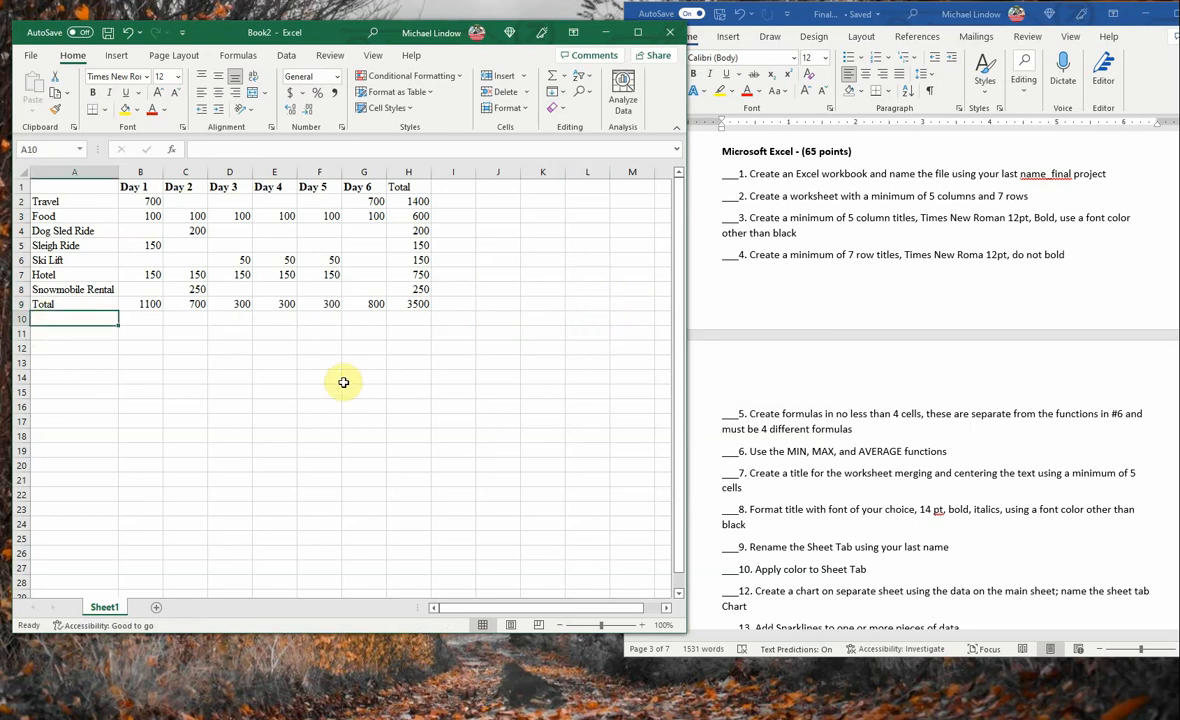
type("Min")
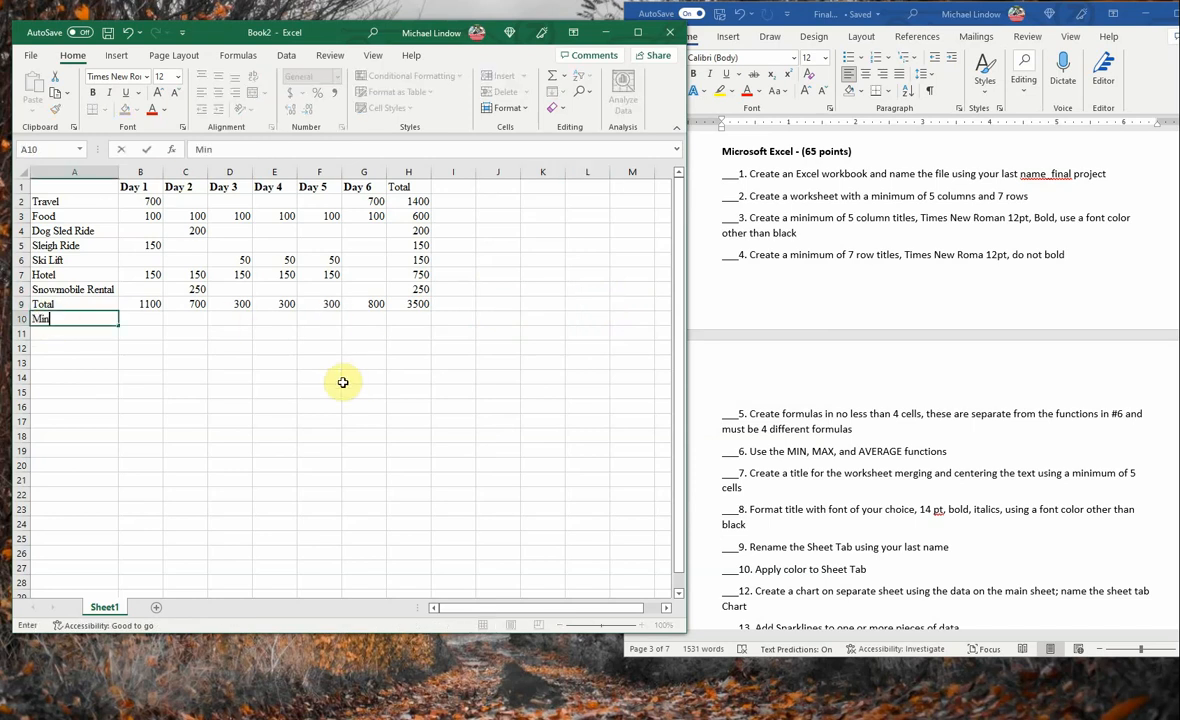
type("imum")
key("Return")
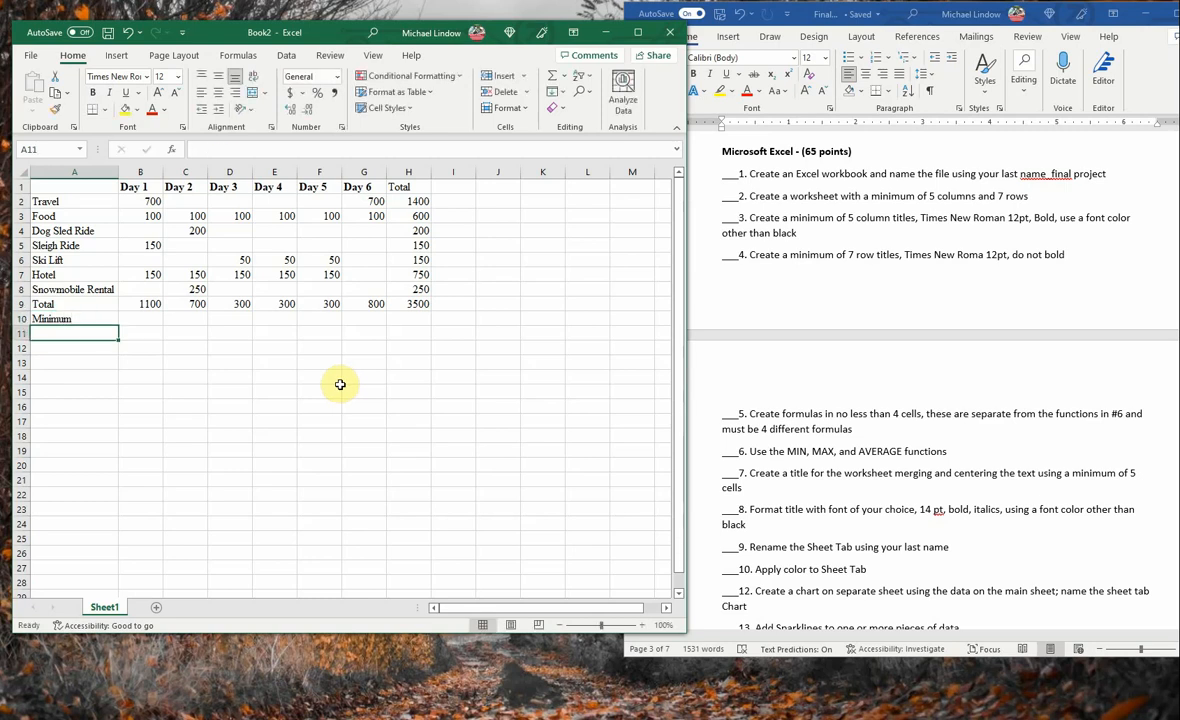
type("Max")
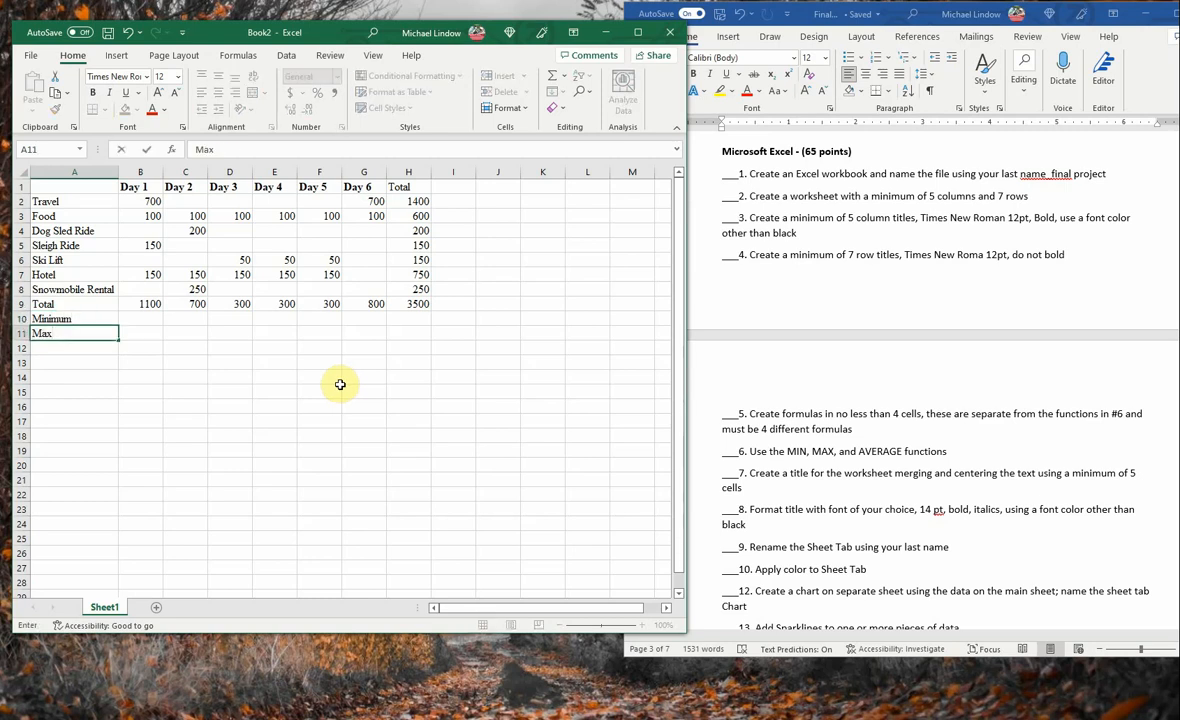
type("imum")
key("Return")
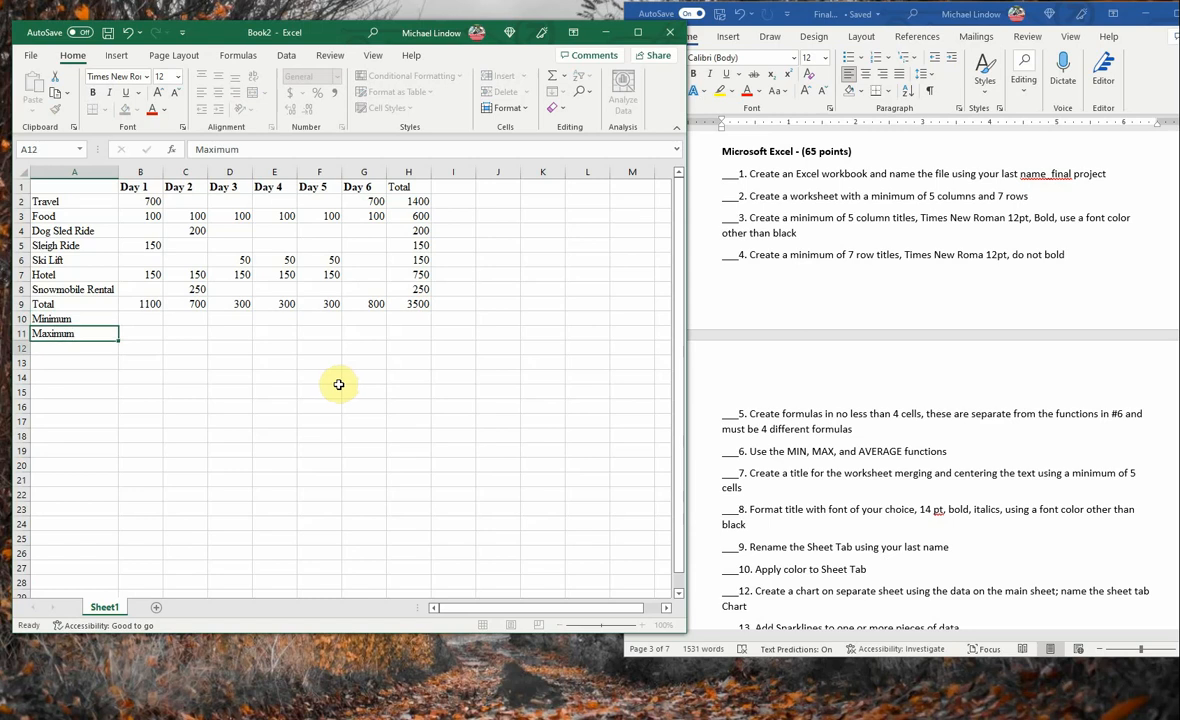
type("Aver")
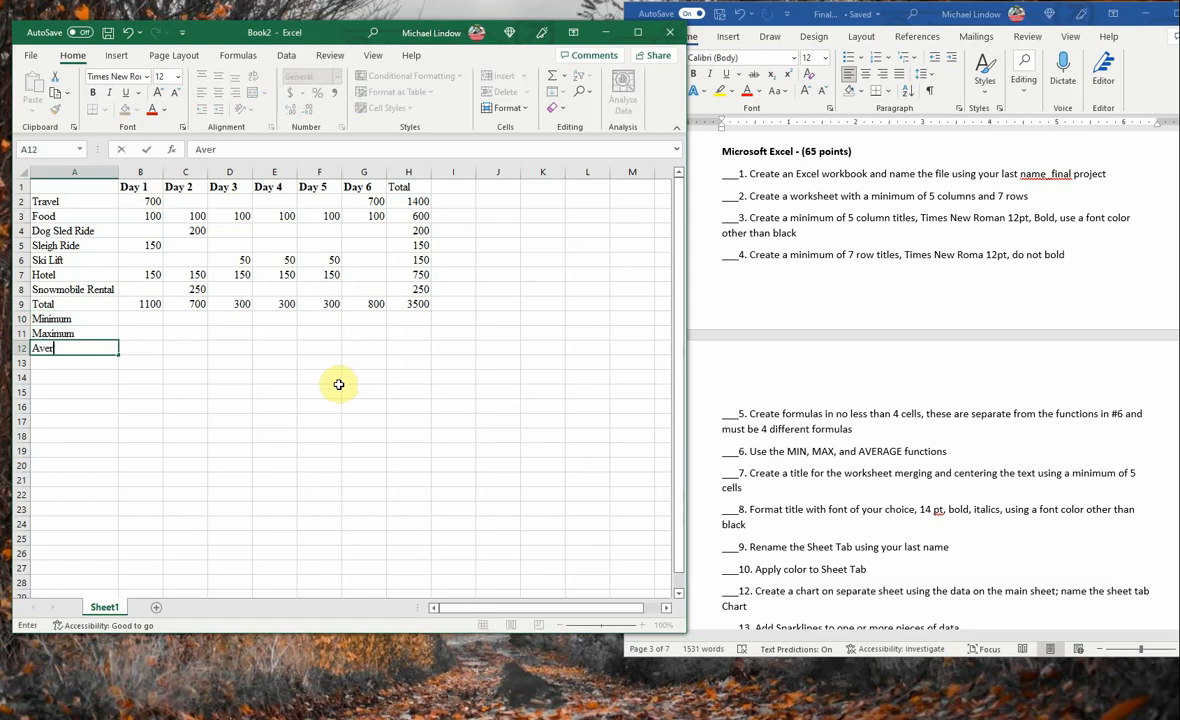
type("age")
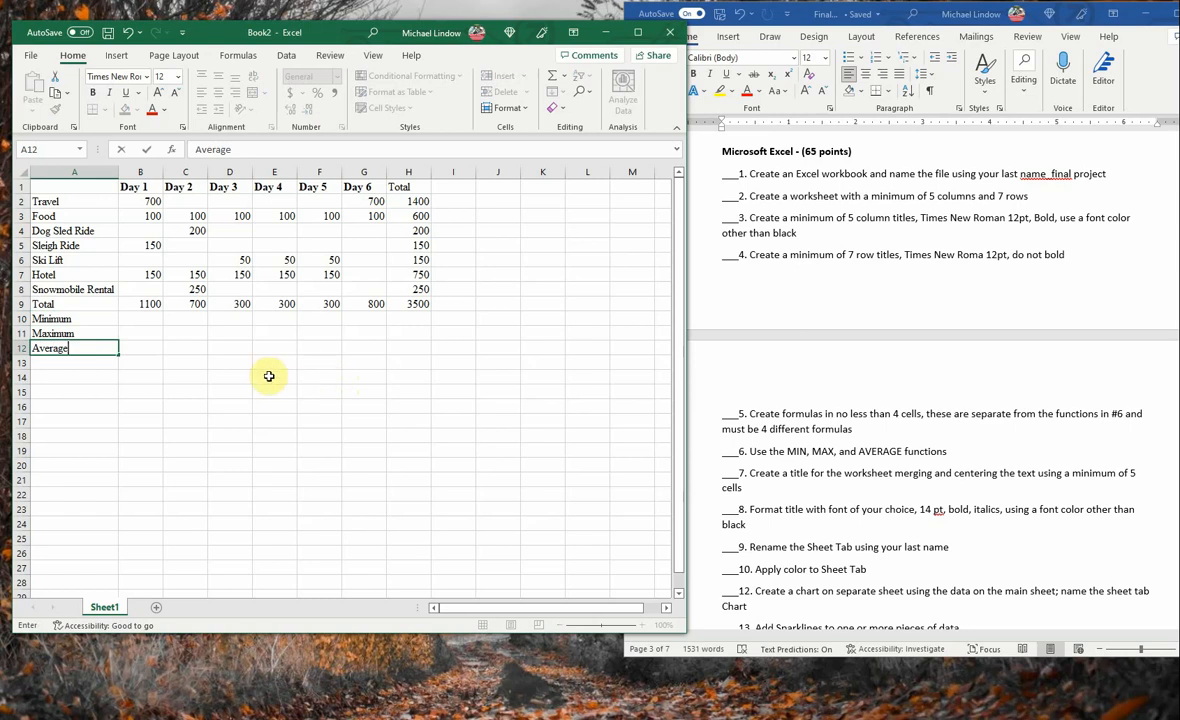
- Calculate the Day 1 minimum cost in cell B10 with the MIN function over B2:B8
left_click(141, 317)
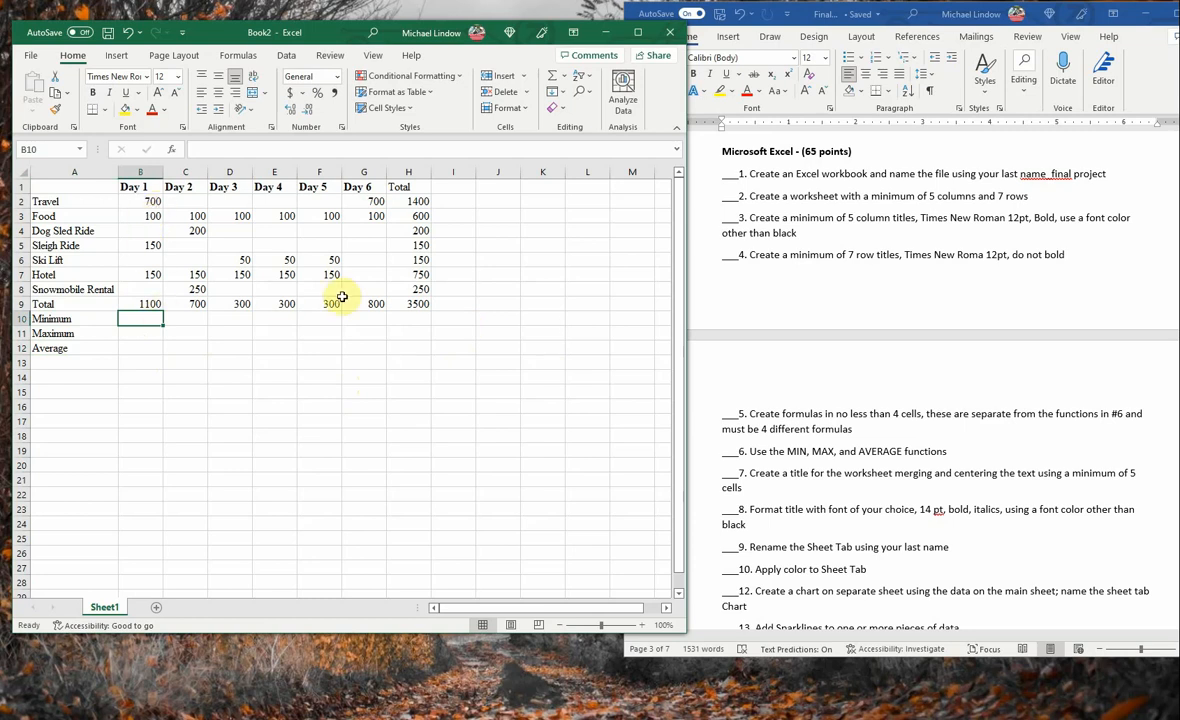
type("=Min")
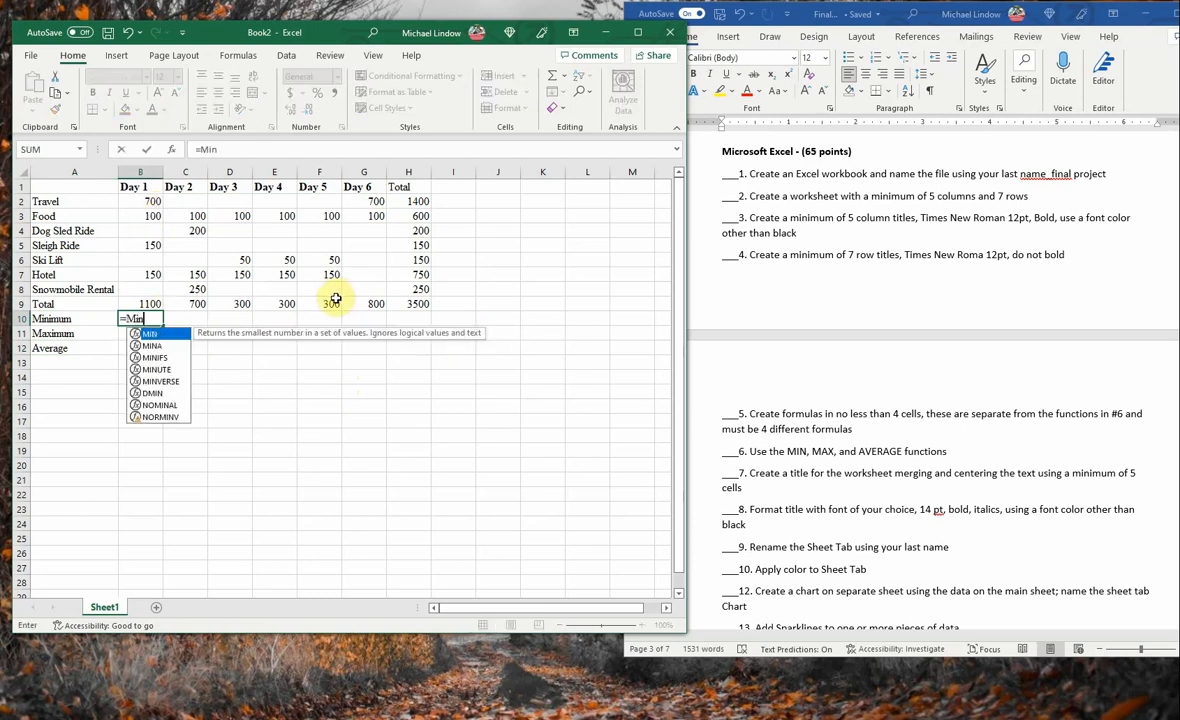
type("(")
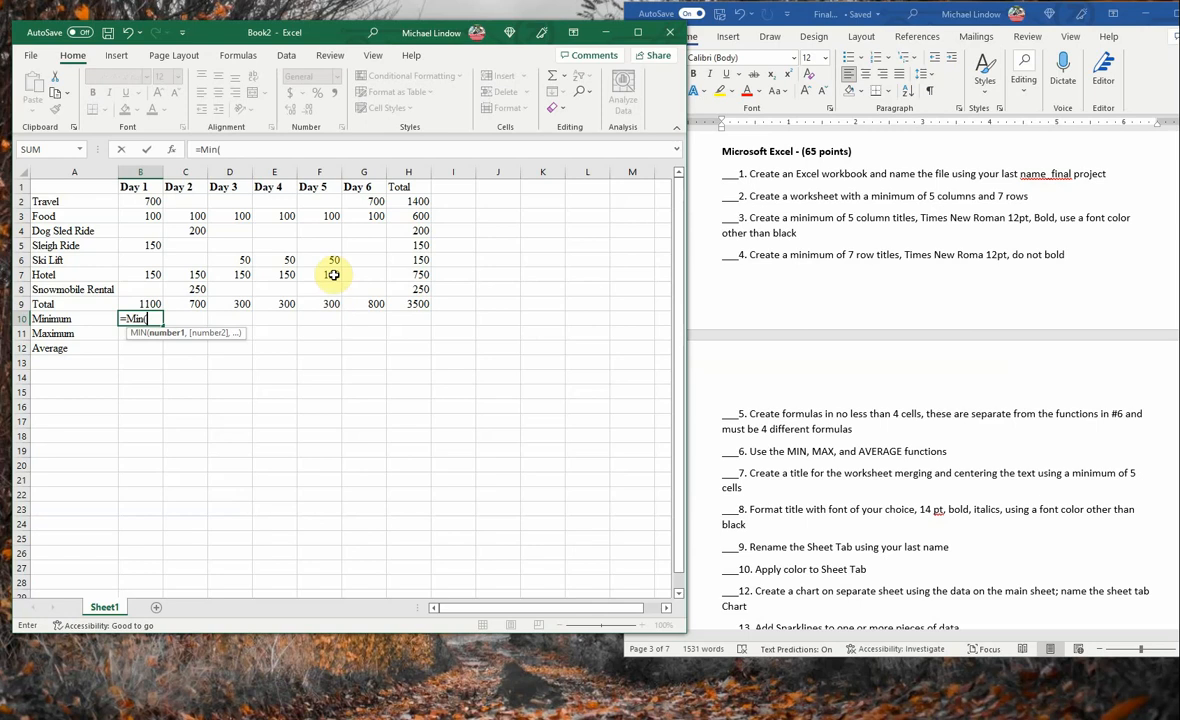
left_click_drag(146, 201, 146, 221)
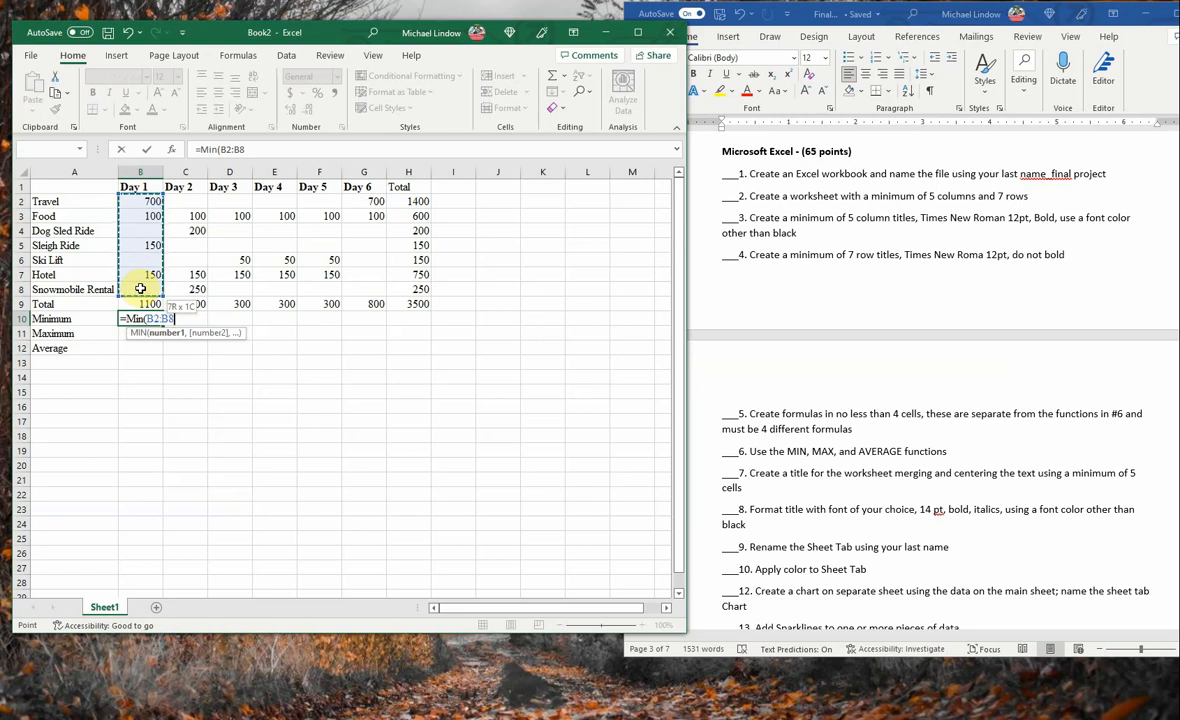
left_click_drag(140, 289, 140, 289)
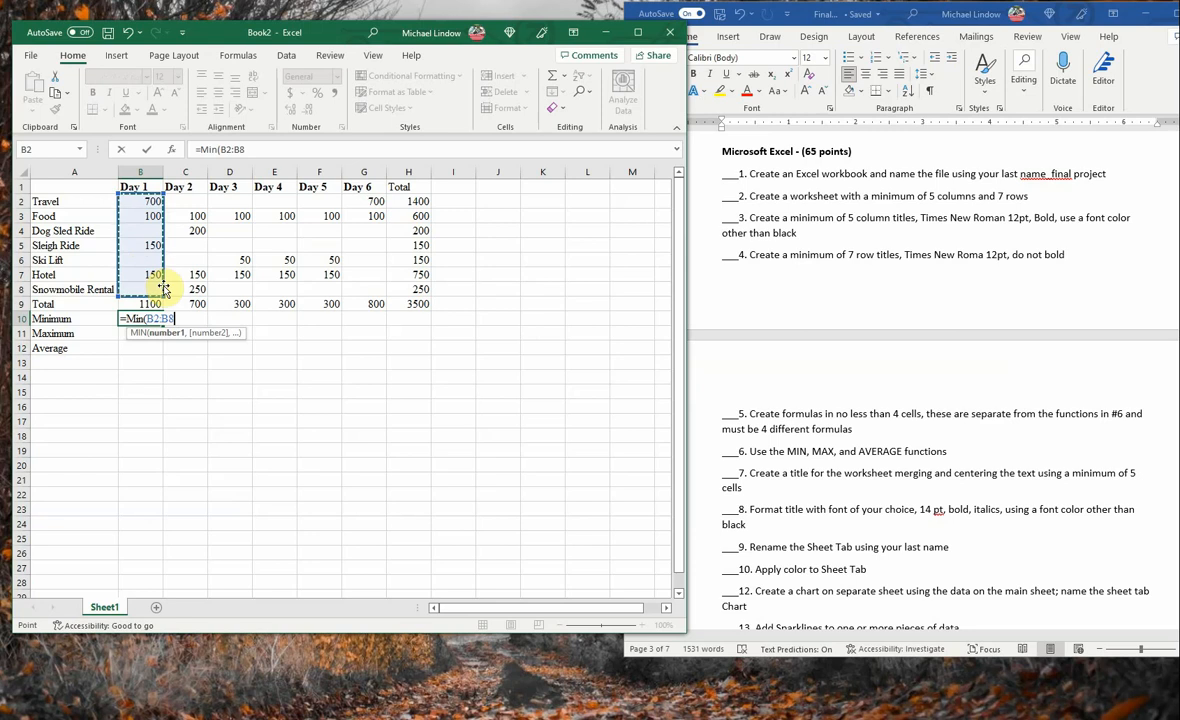
type(")")
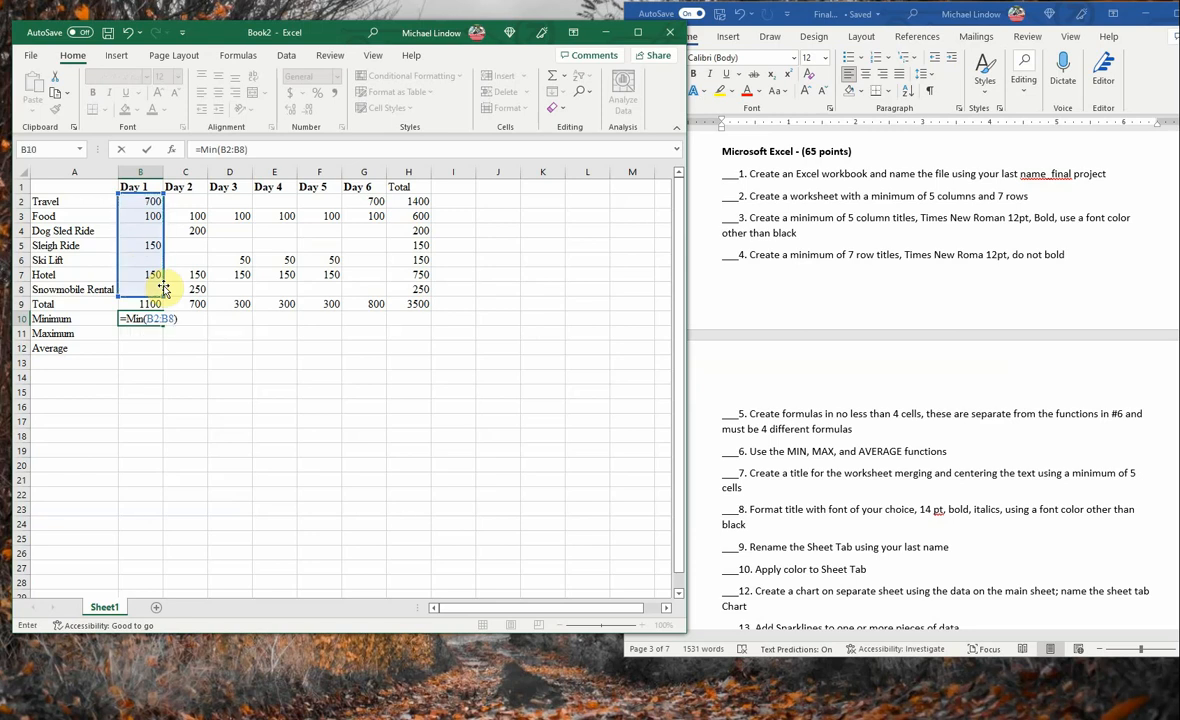
key("Return")
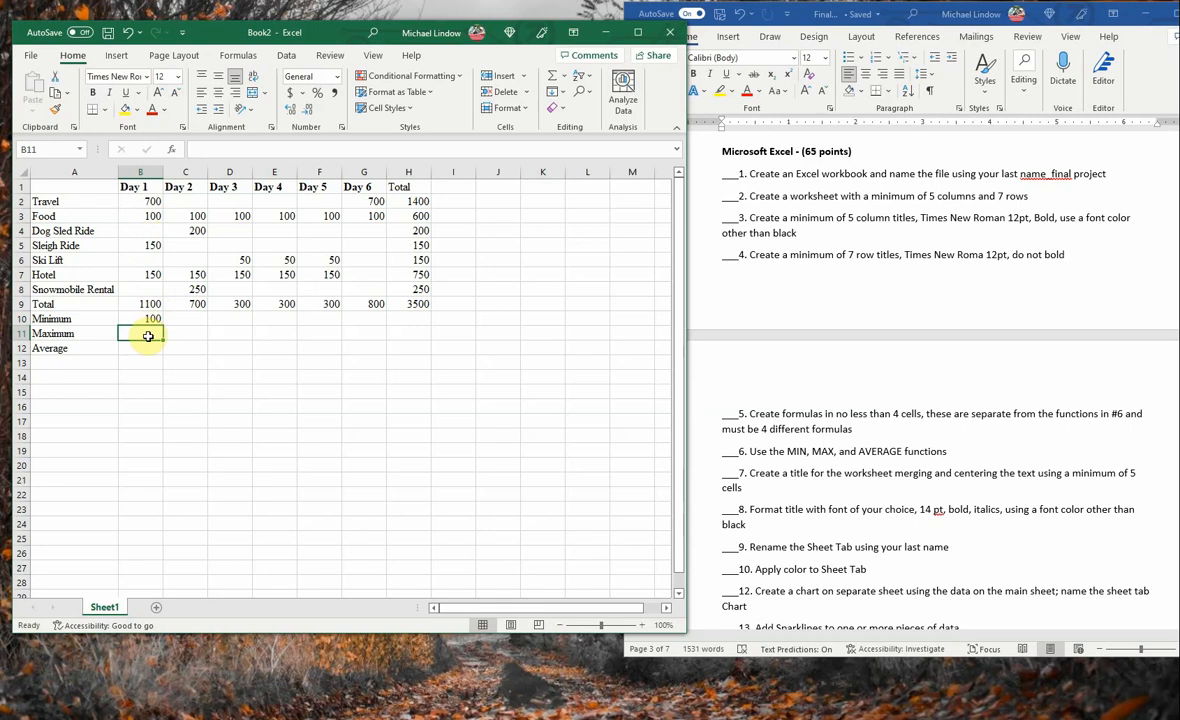
- Calculate the Day 1 maximum cost in cell B11 with the MAX function over B2:B8
type("=max(")
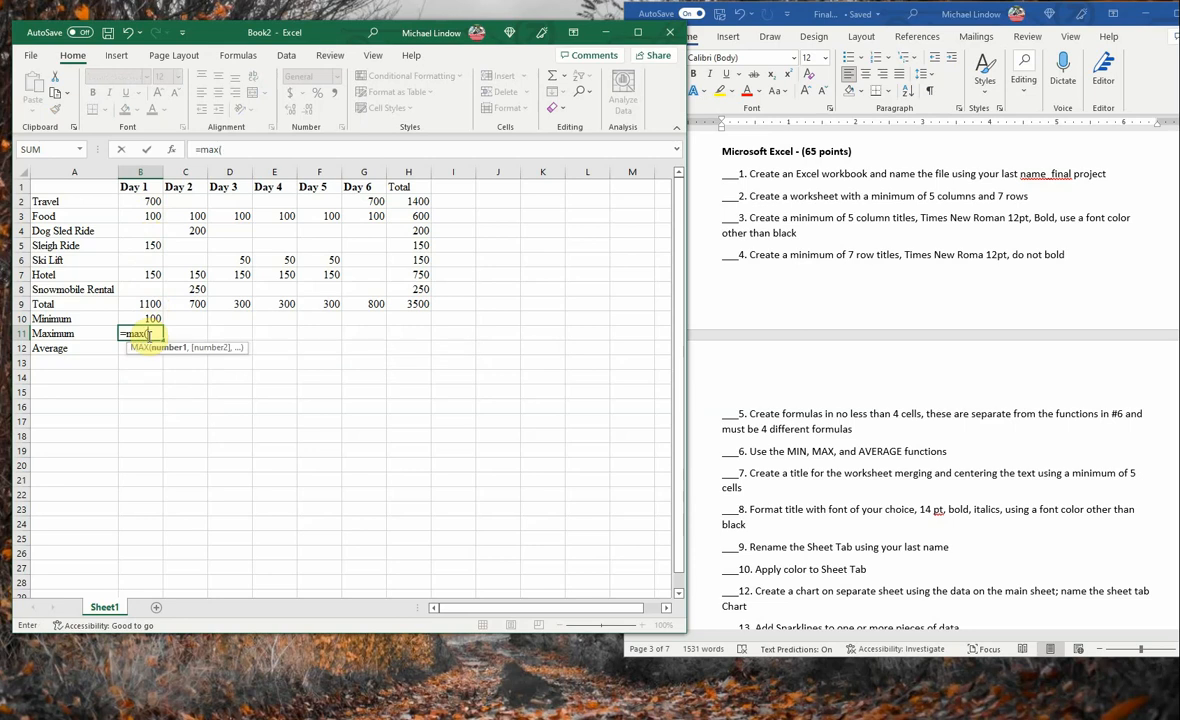
left_click(148, 201)
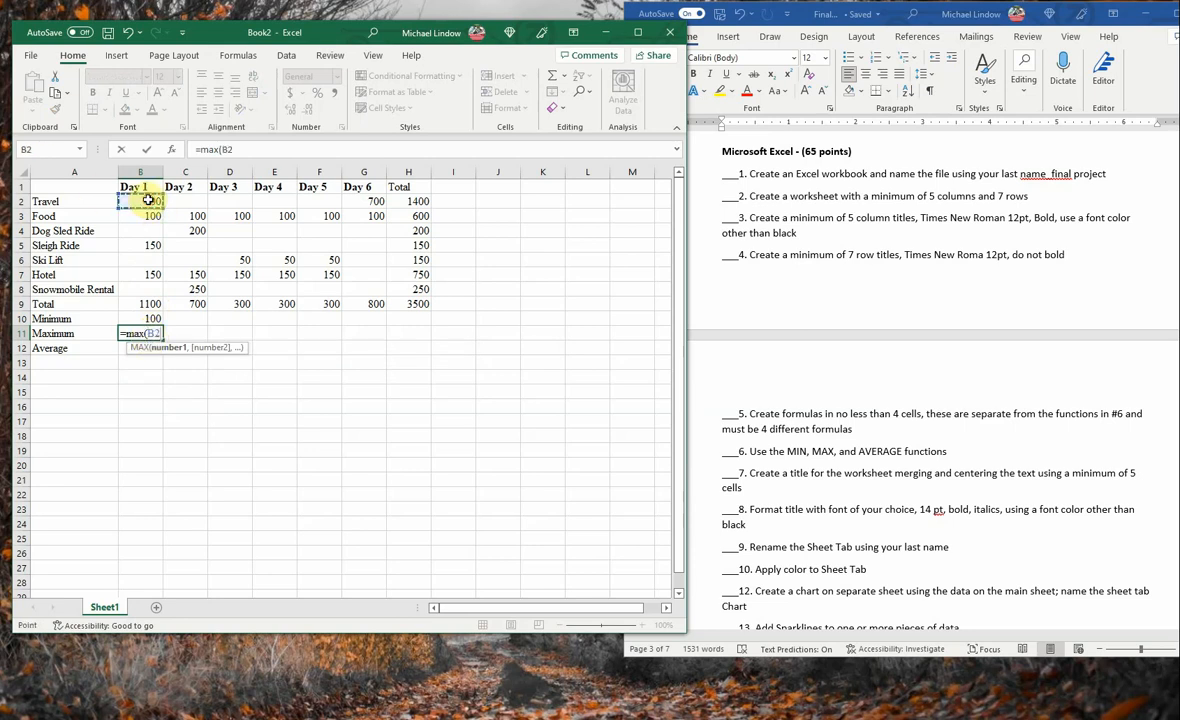
left_click_drag(148, 201, 140, 286)
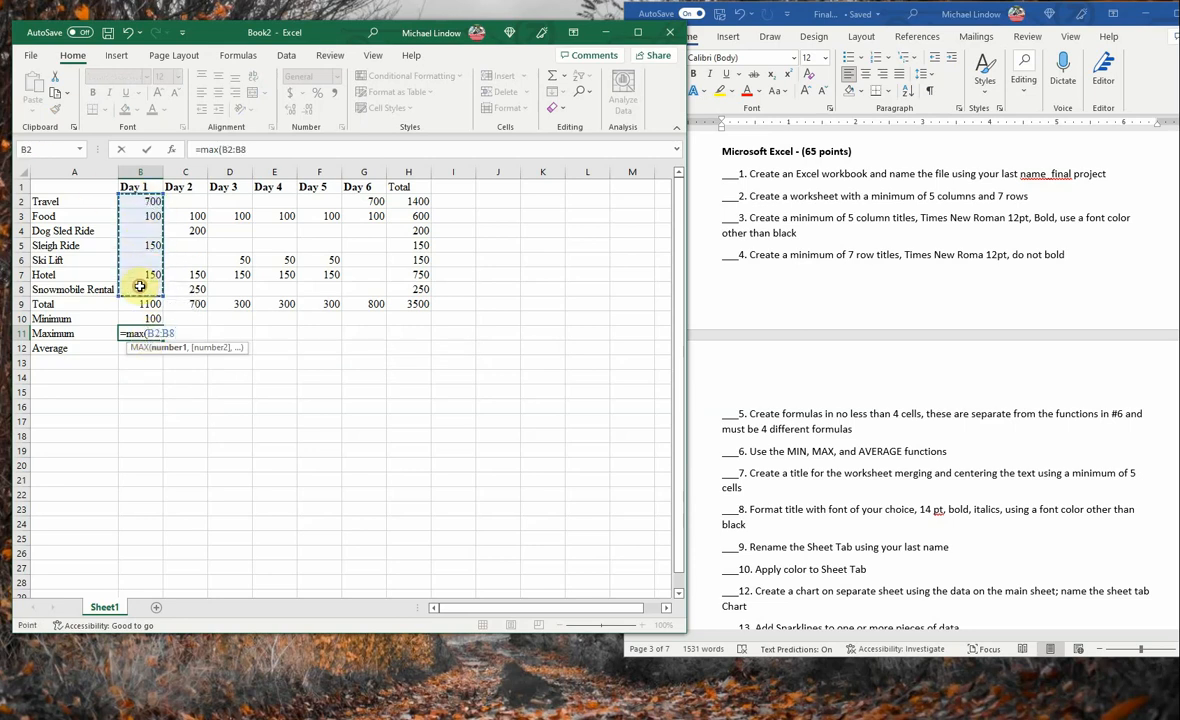
type(")")
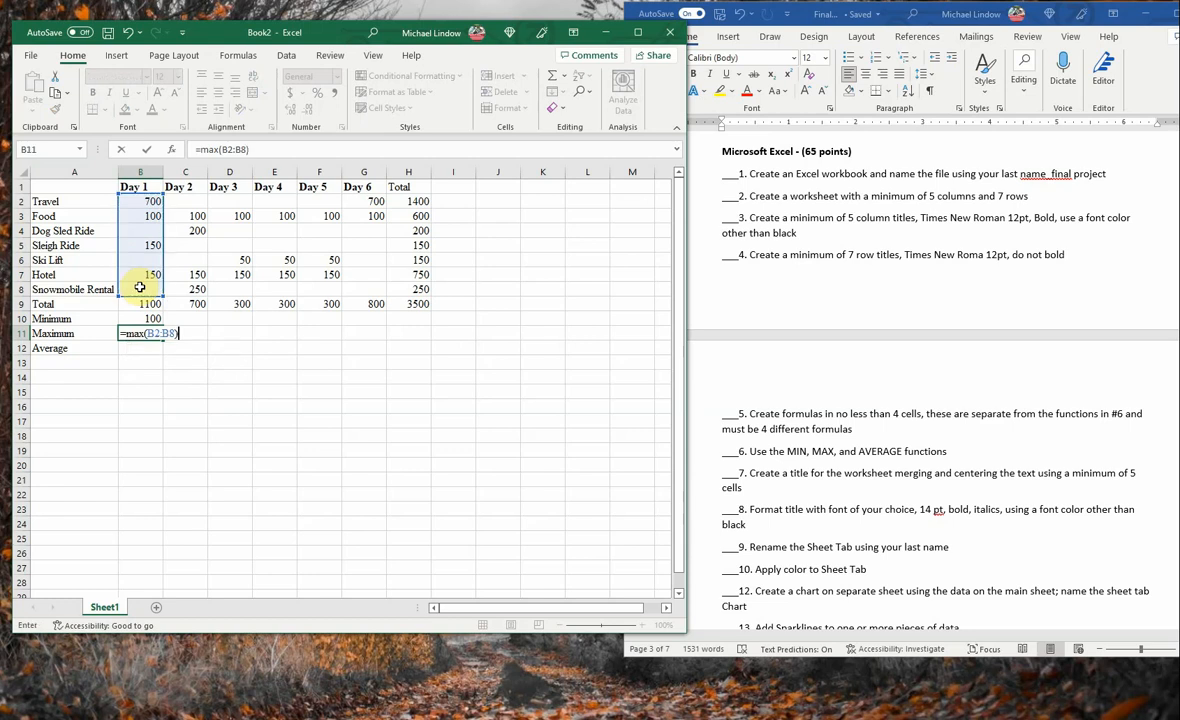
key("Return")
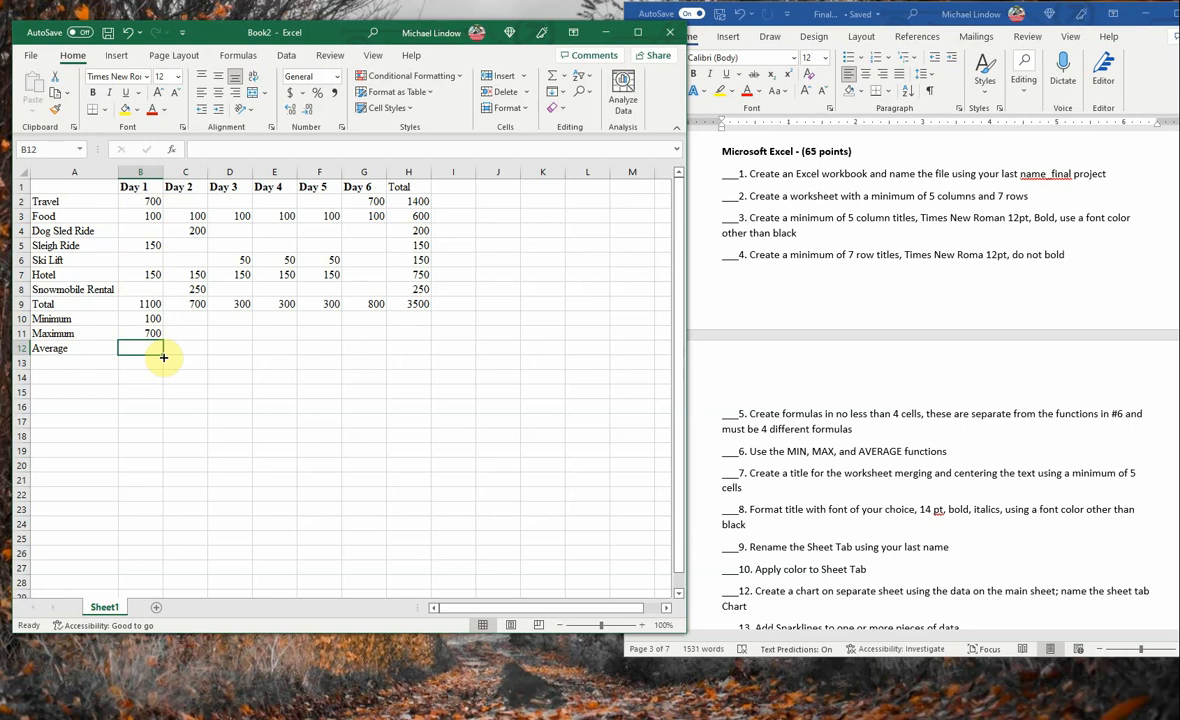
- Calculate the Day 1 average cost in cell B12 with the AVERAGE function over B2:B8
type("=")
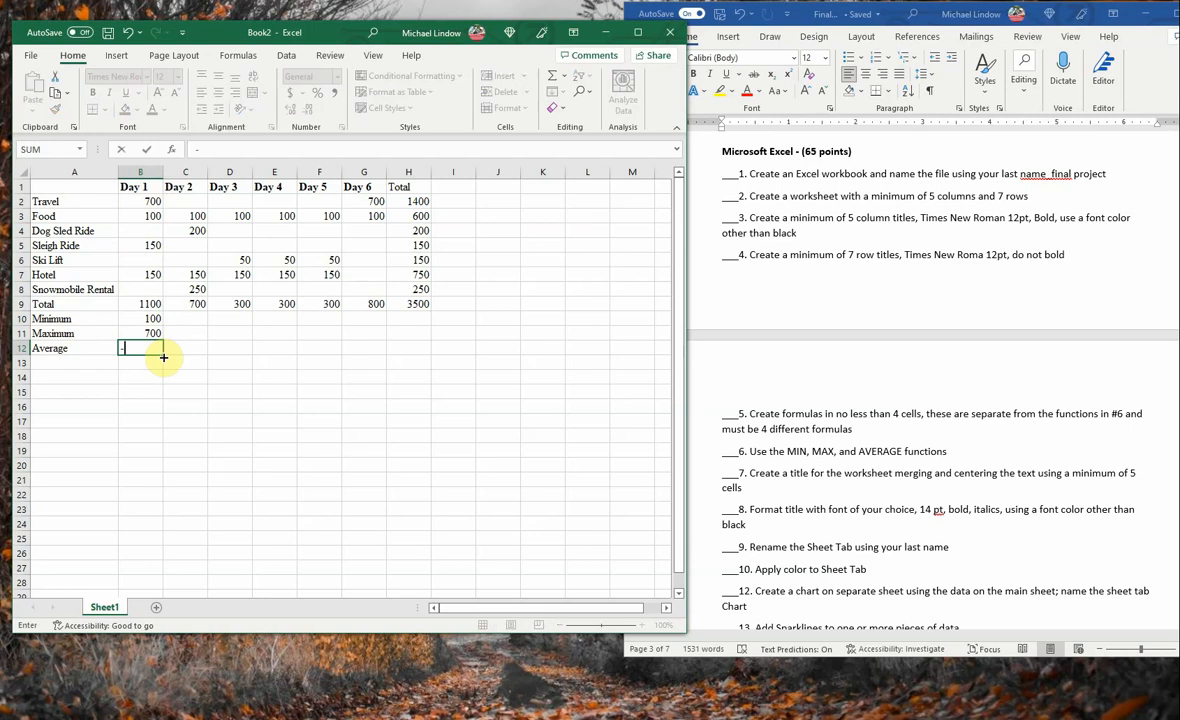
key("Escape")
type("=average")
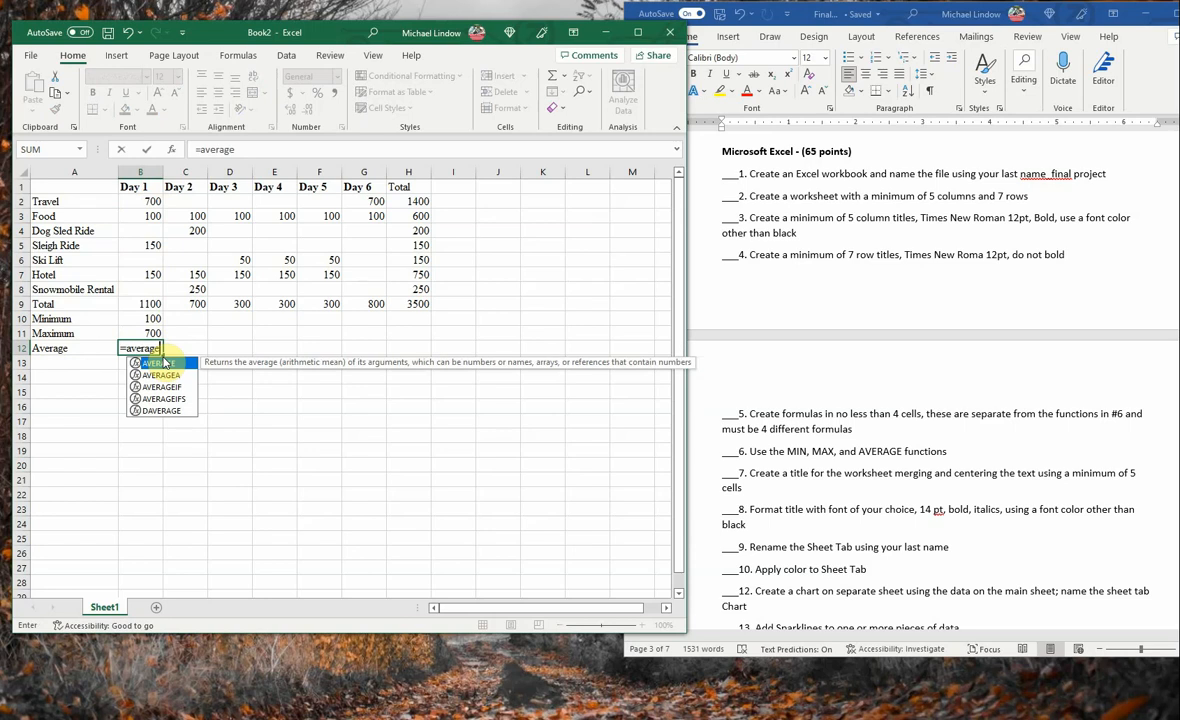
type("(")
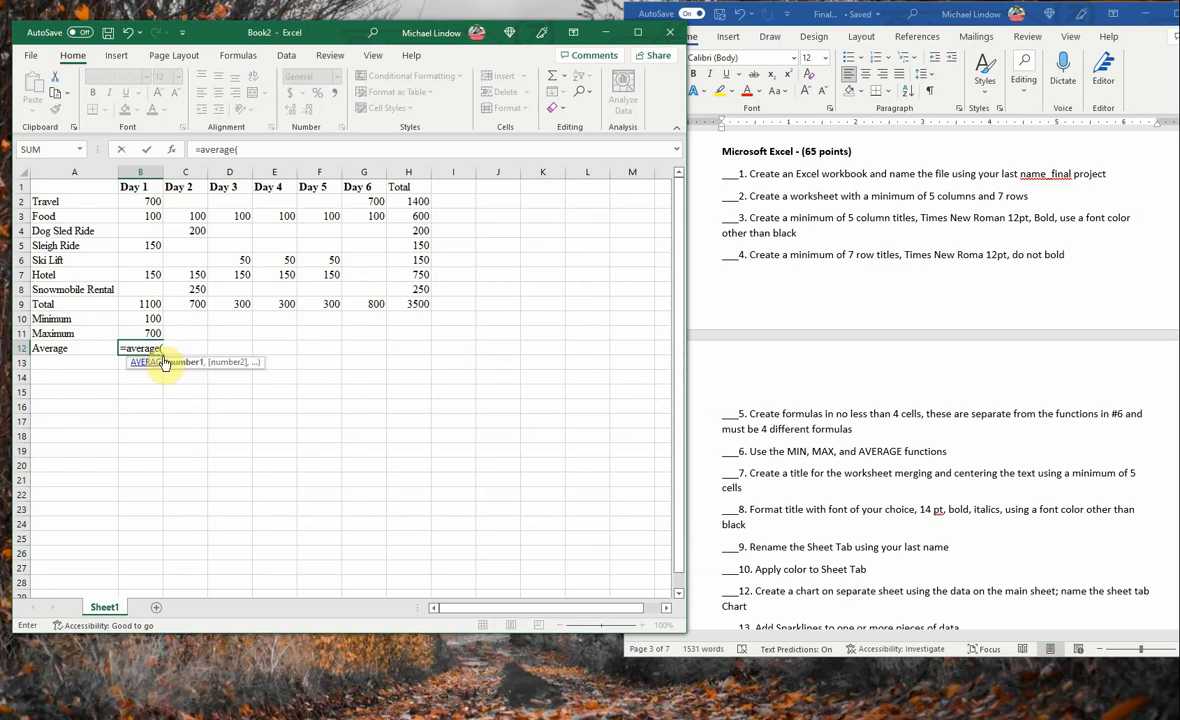
left_click_drag(150, 205, 135, 289)
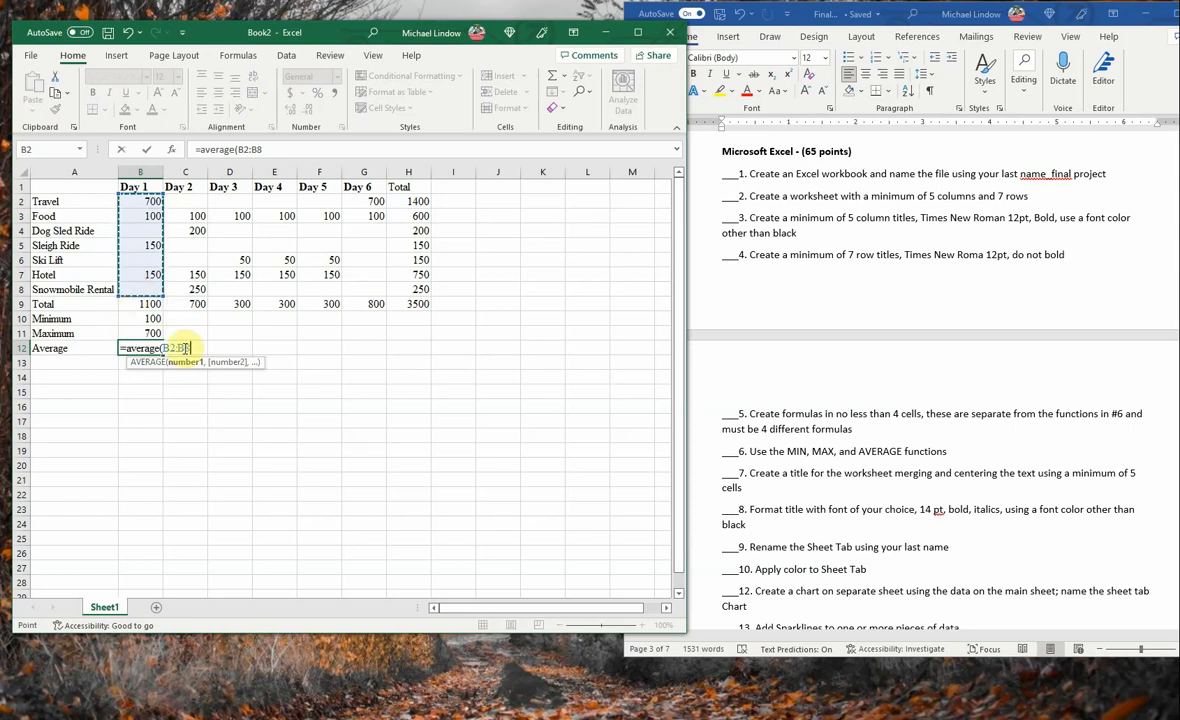
type(")")
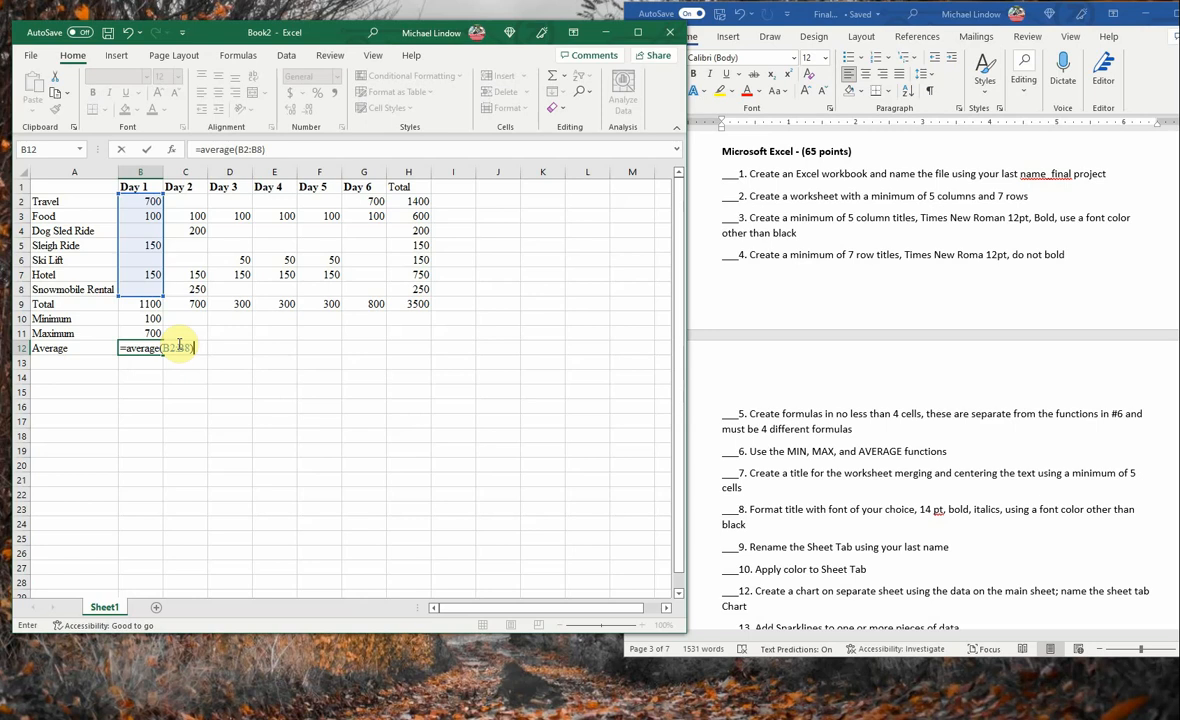
key("Return")
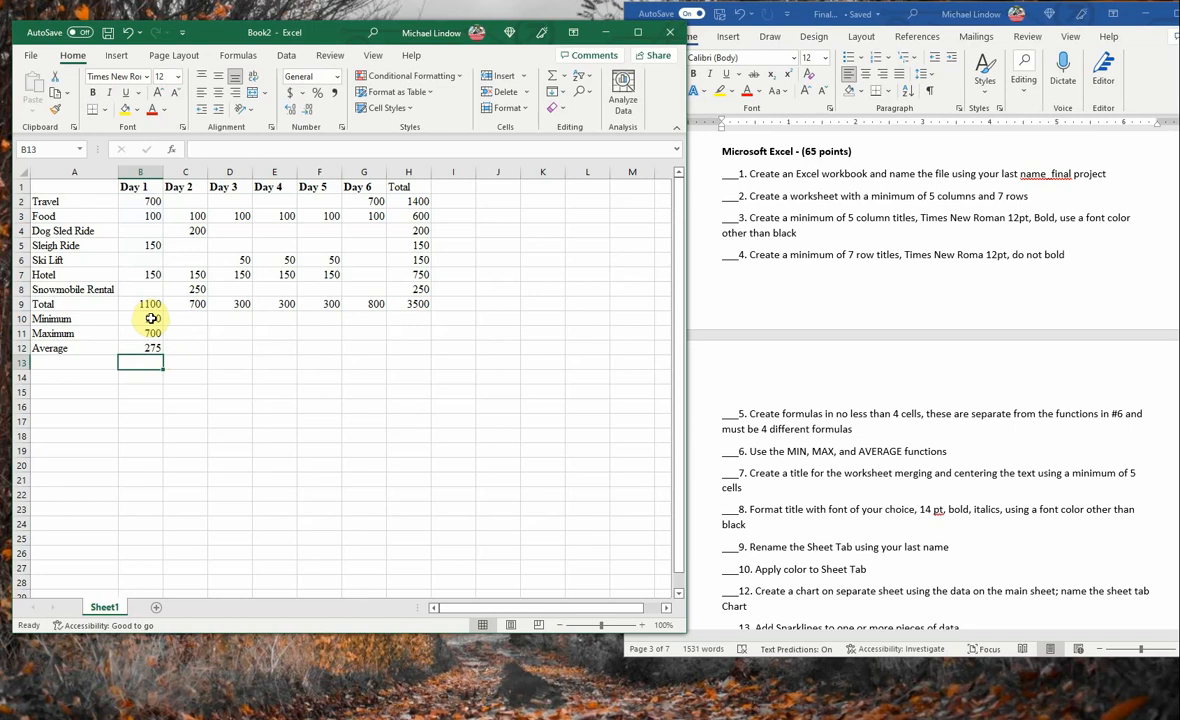
- Fill the Day 1 Minimum, Maximum and Average formulas across to Day 6, and check the MIN formulas in B10 and G10
left_click_drag(151, 318, 152, 347)
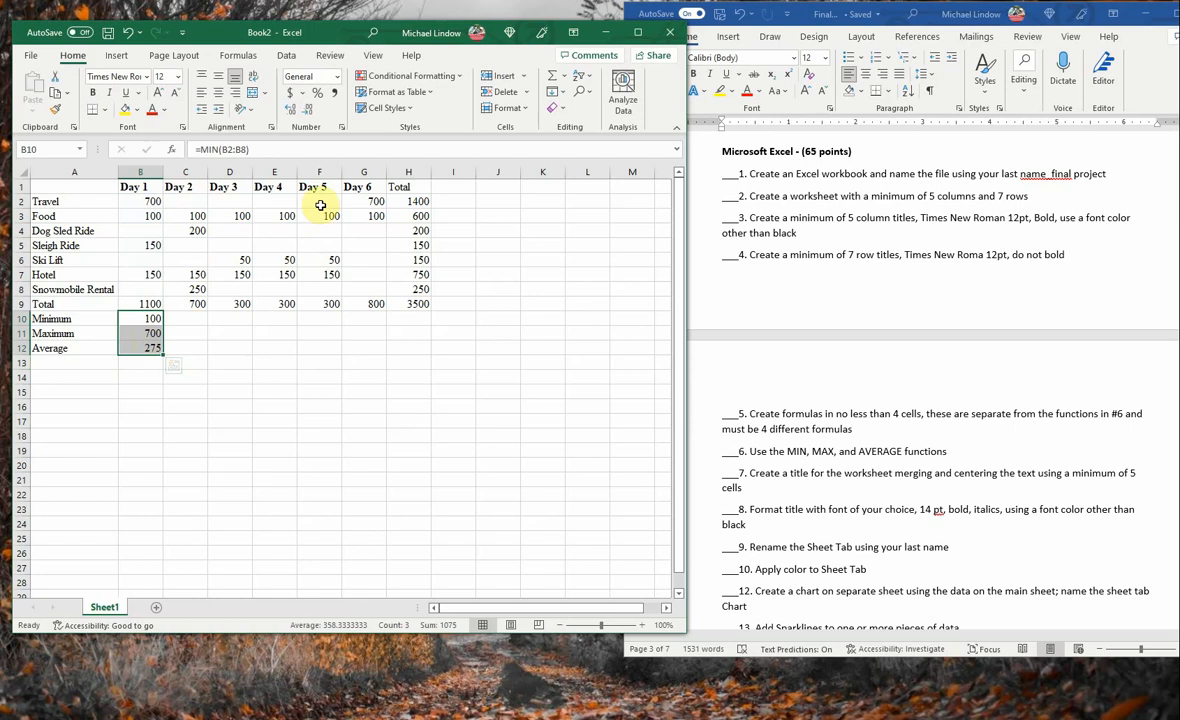
left_click(147, 319)
left_click_drag(147, 319, 158, 345)
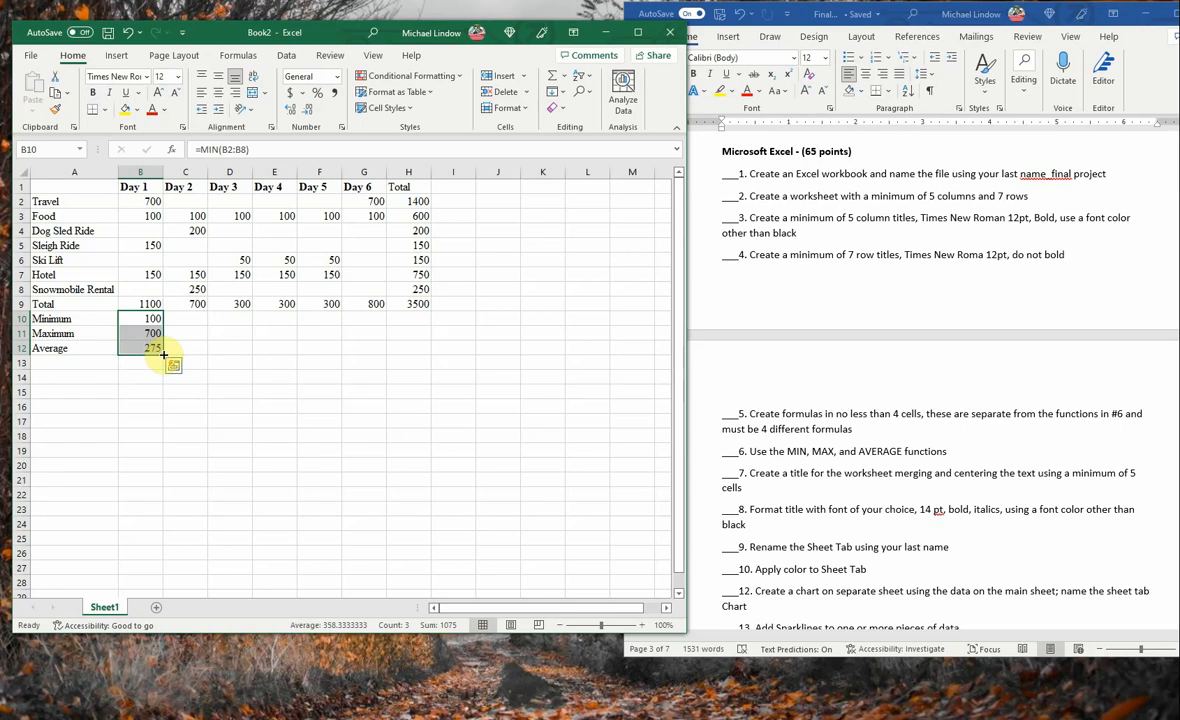
left_click_drag(163, 355, 384, 366)
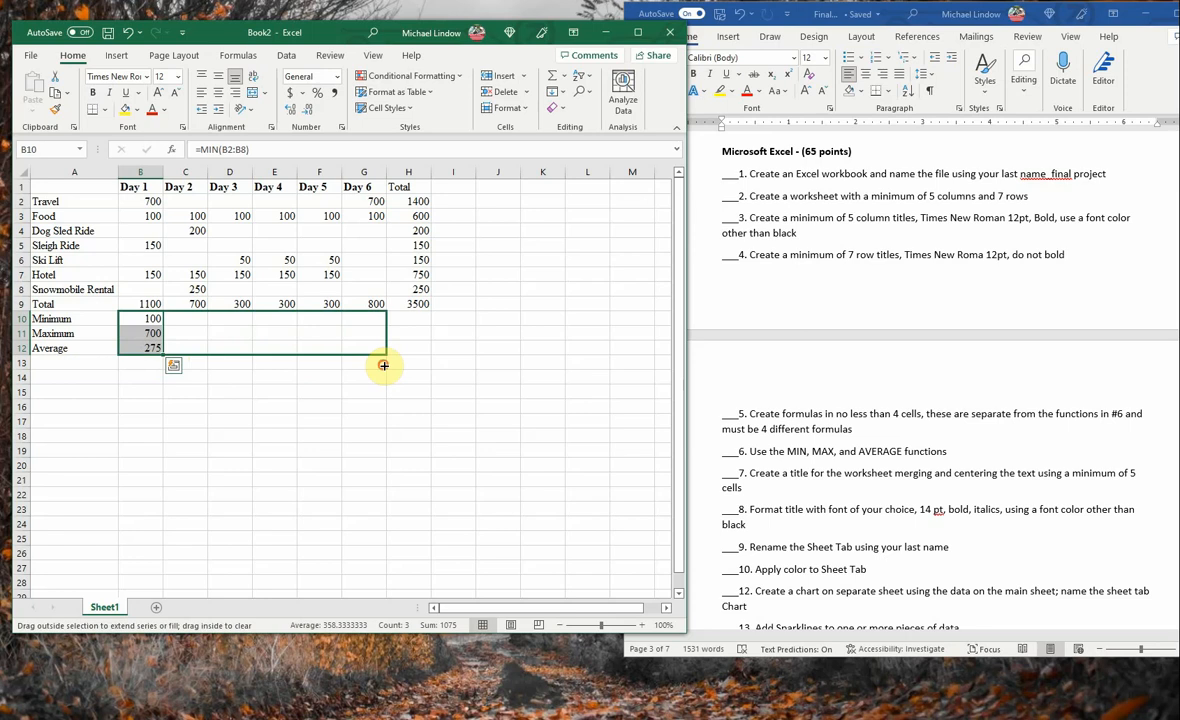
left_click_drag(383, 366, 383, 366)
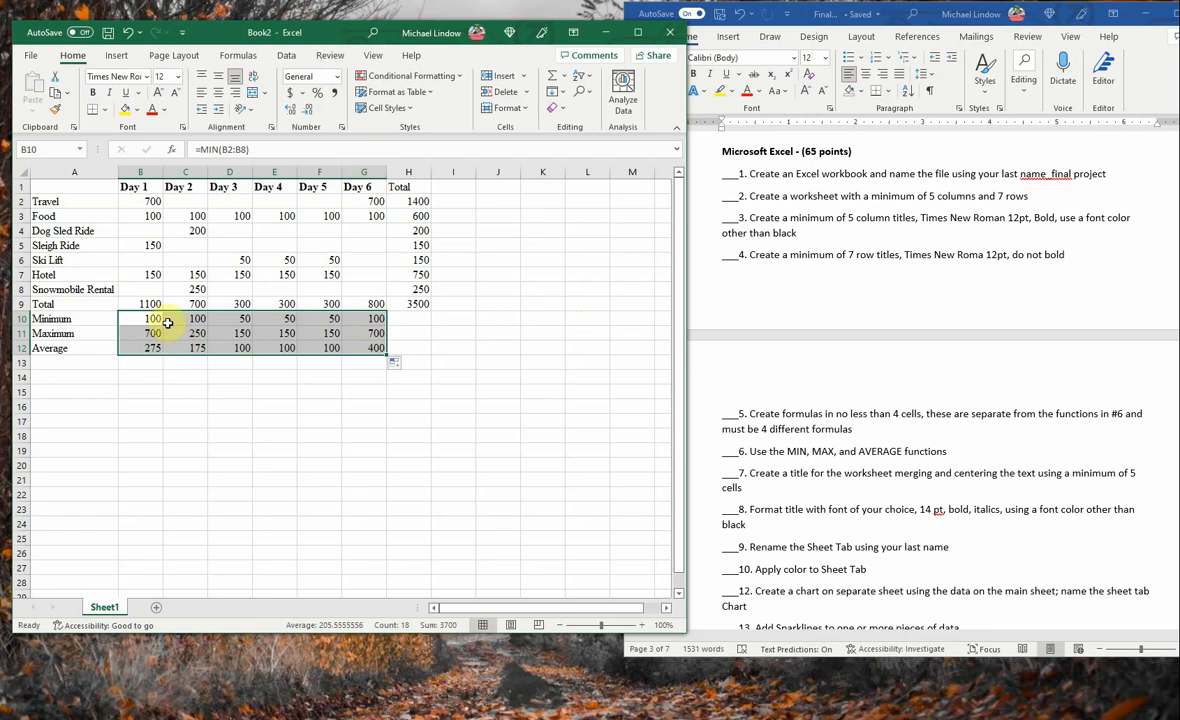
left_click(163, 320)
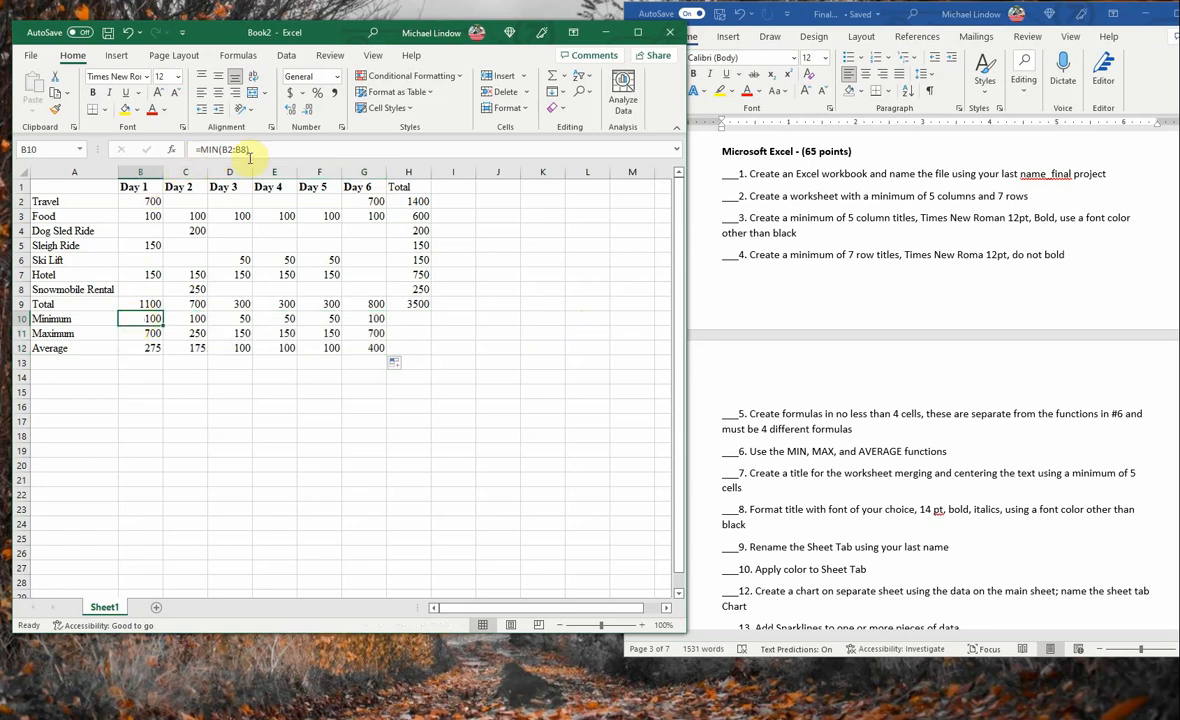
left_click(370, 318)
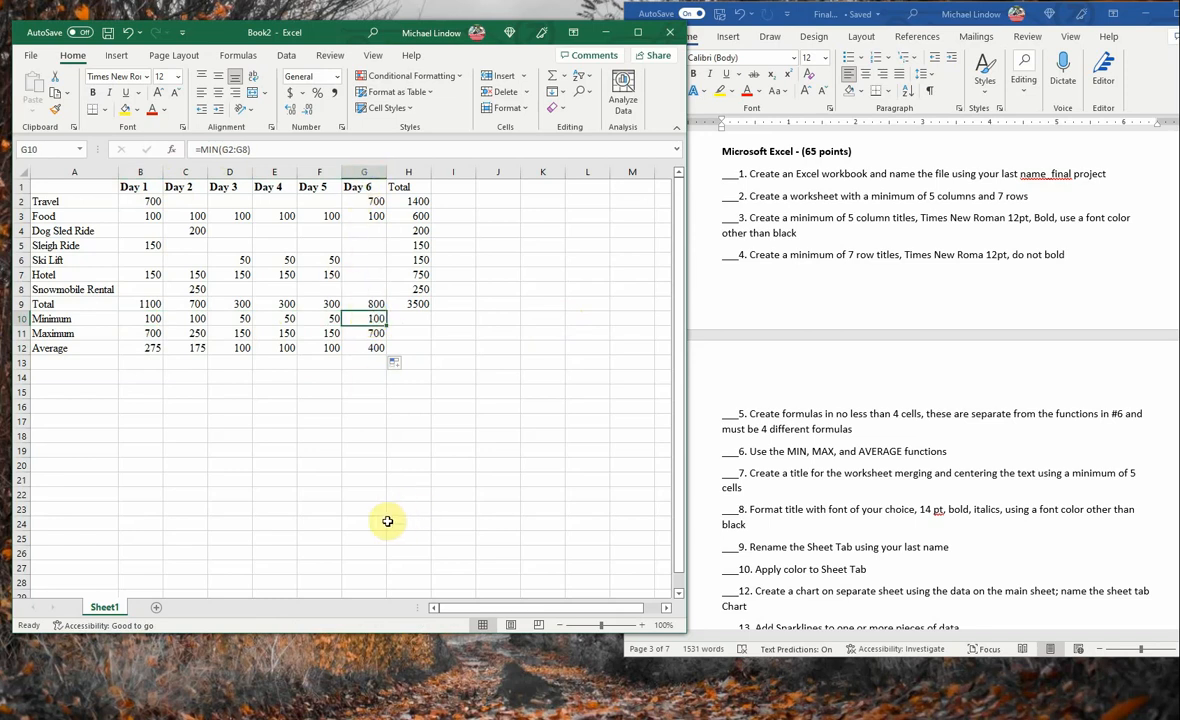
left_click(371, 433)
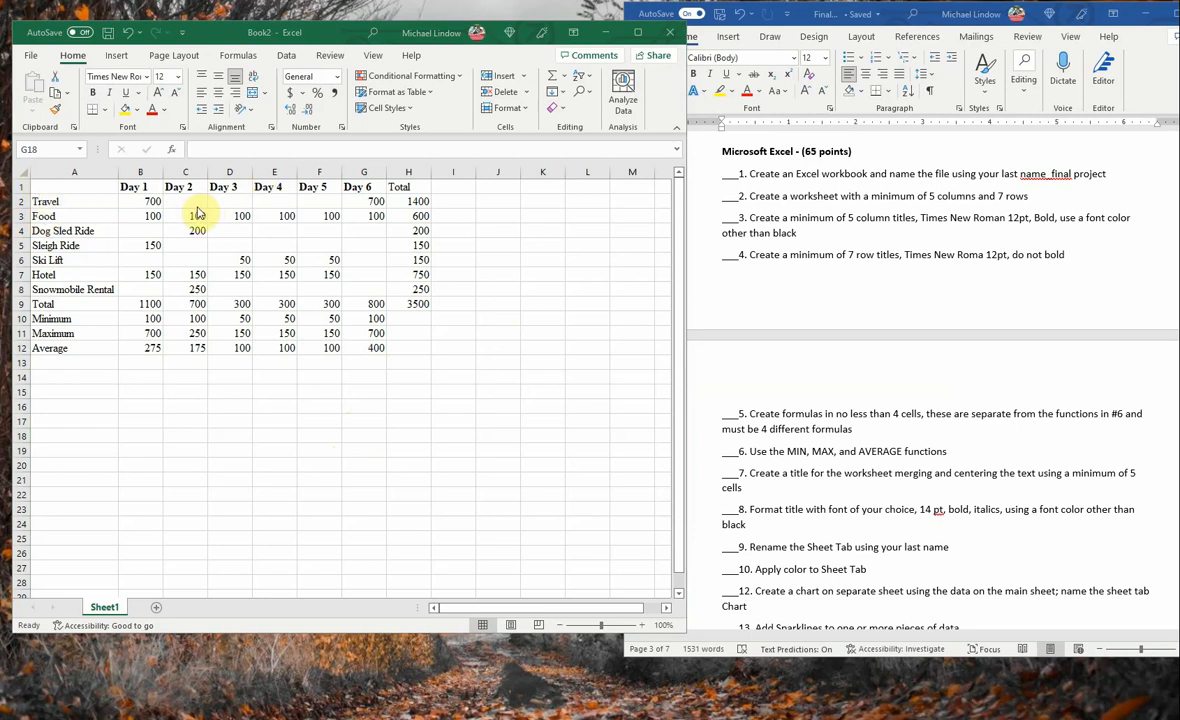
- Insert a new row above the day headings and merge and center cells A1:H1
left_click(20, 188)
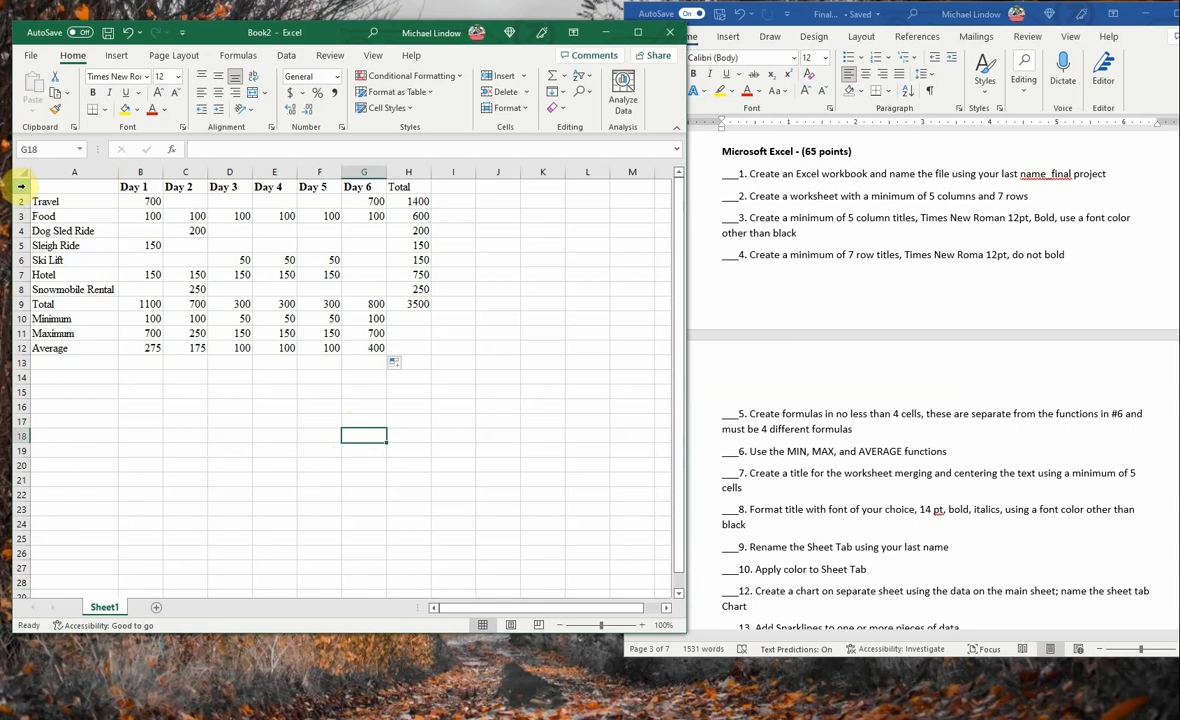
right_click(20, 186)
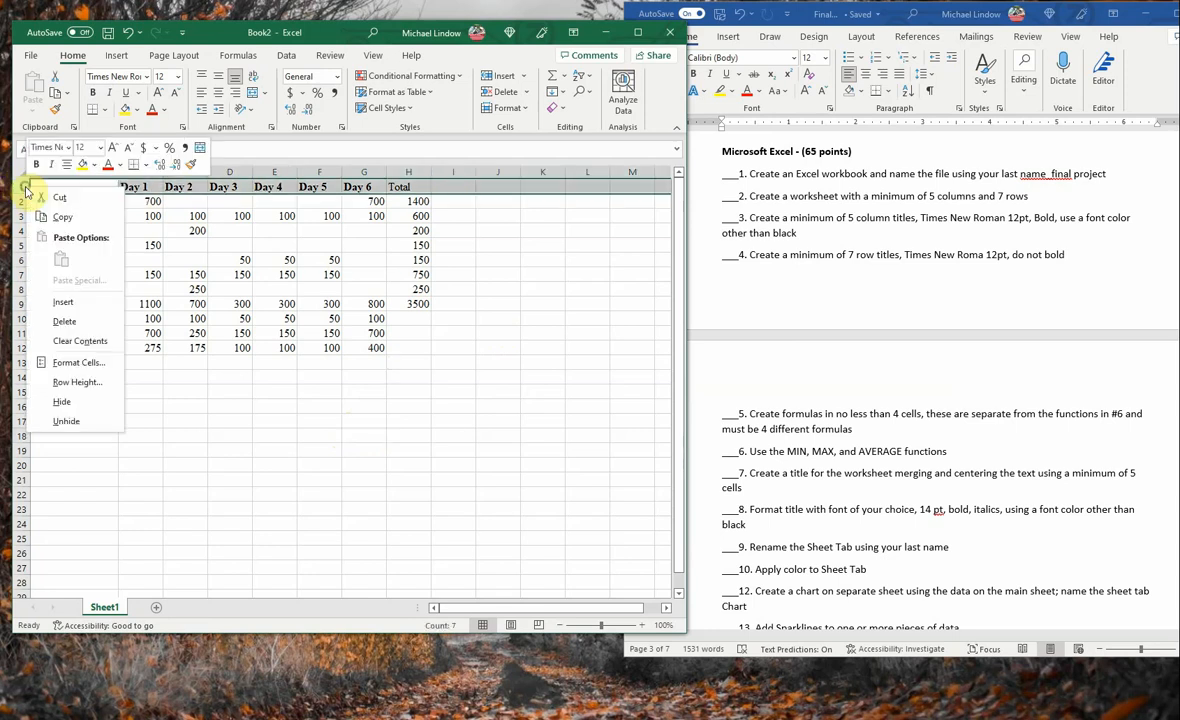
left_click(66, 302)
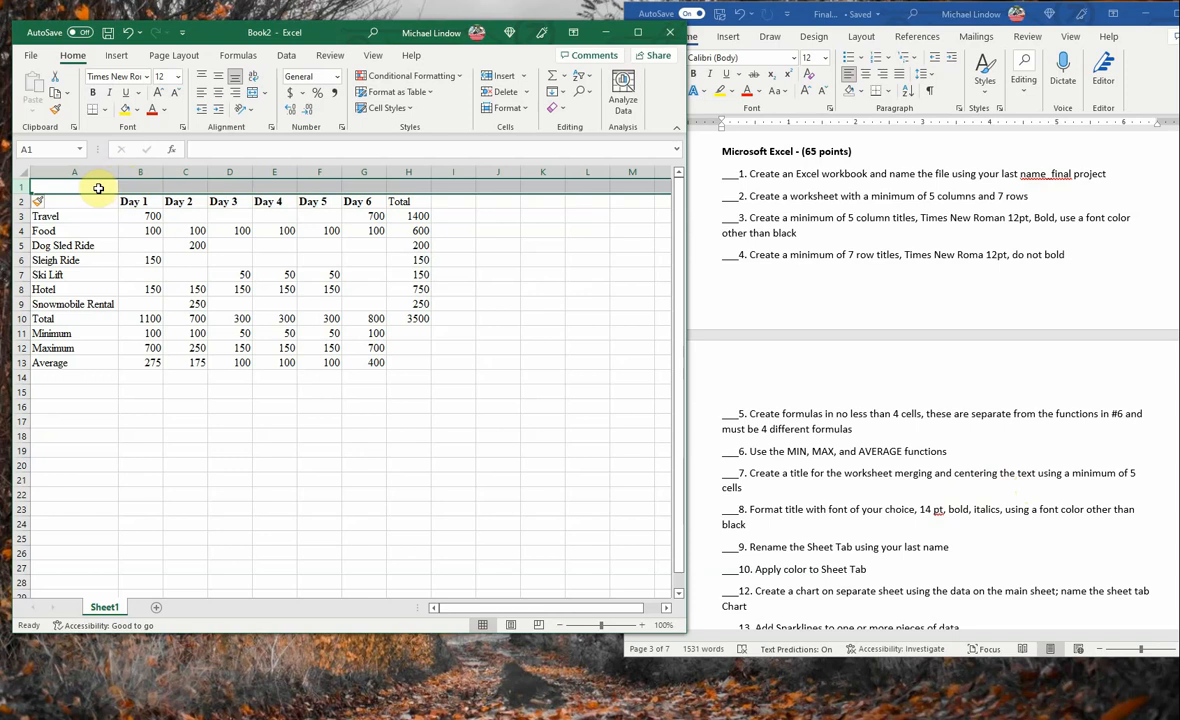
left_click_drag(98, 188, 404, 186)
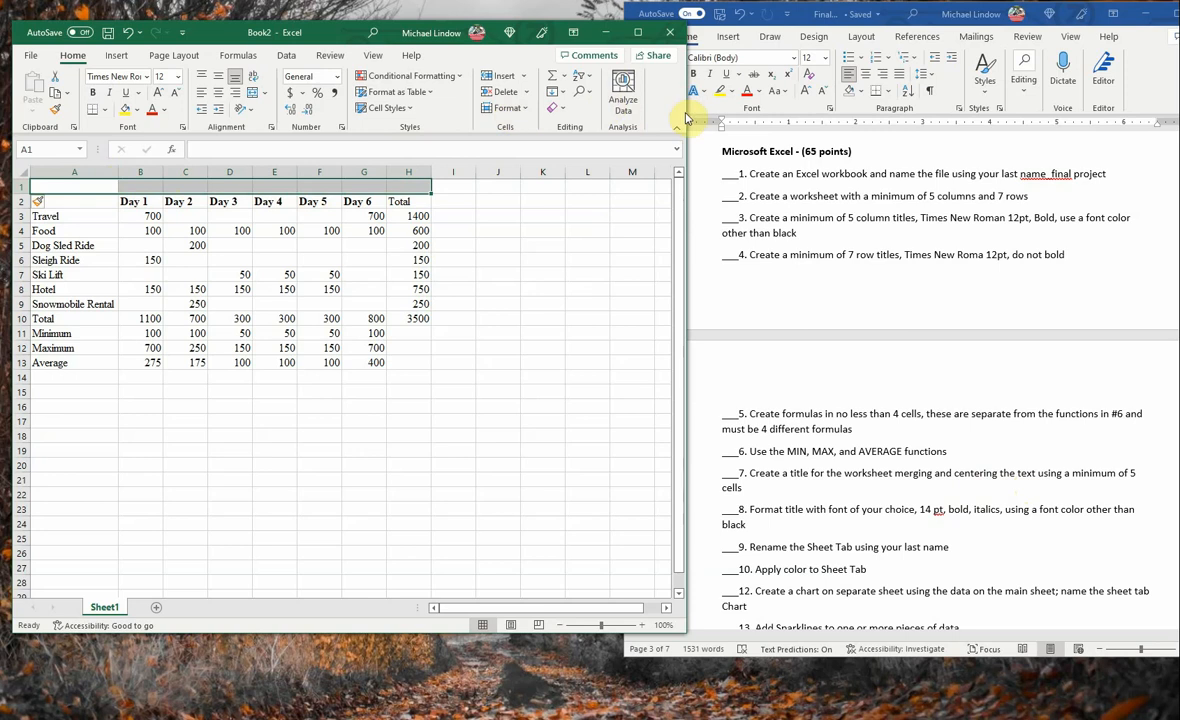
left_click(251, 94)
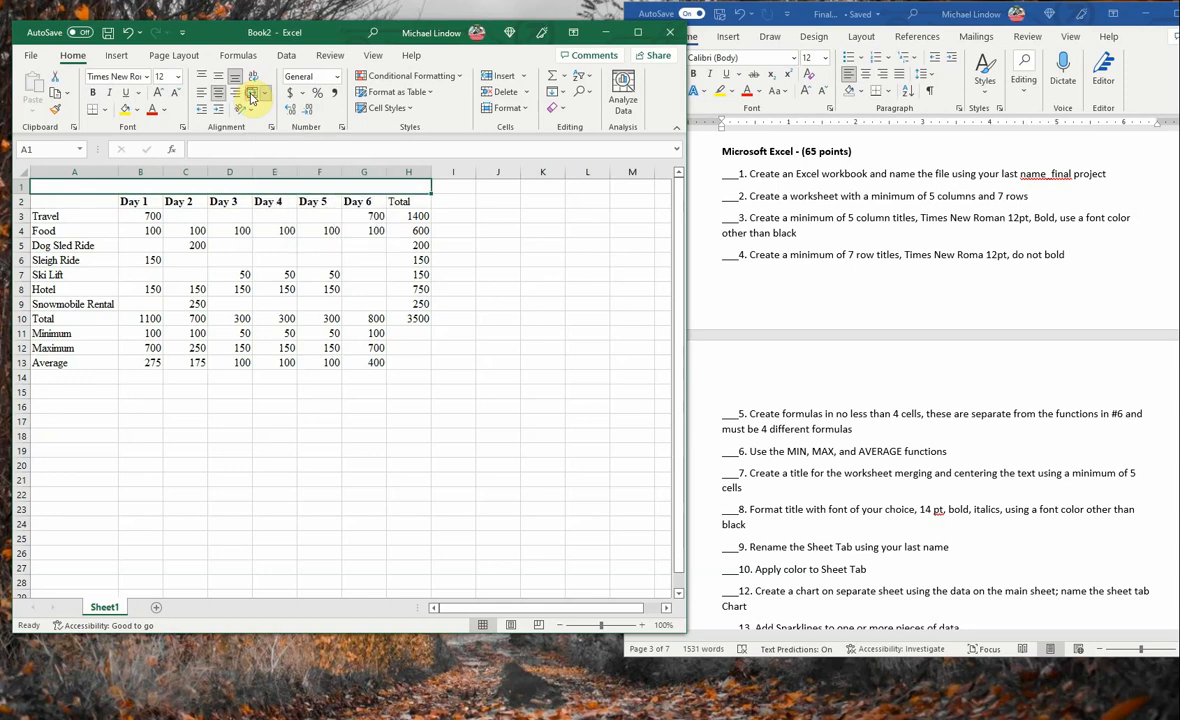
- Enter the worksheet title "Expenses for Winter Vacation" in the merged cell A1
left_click(253, 150)
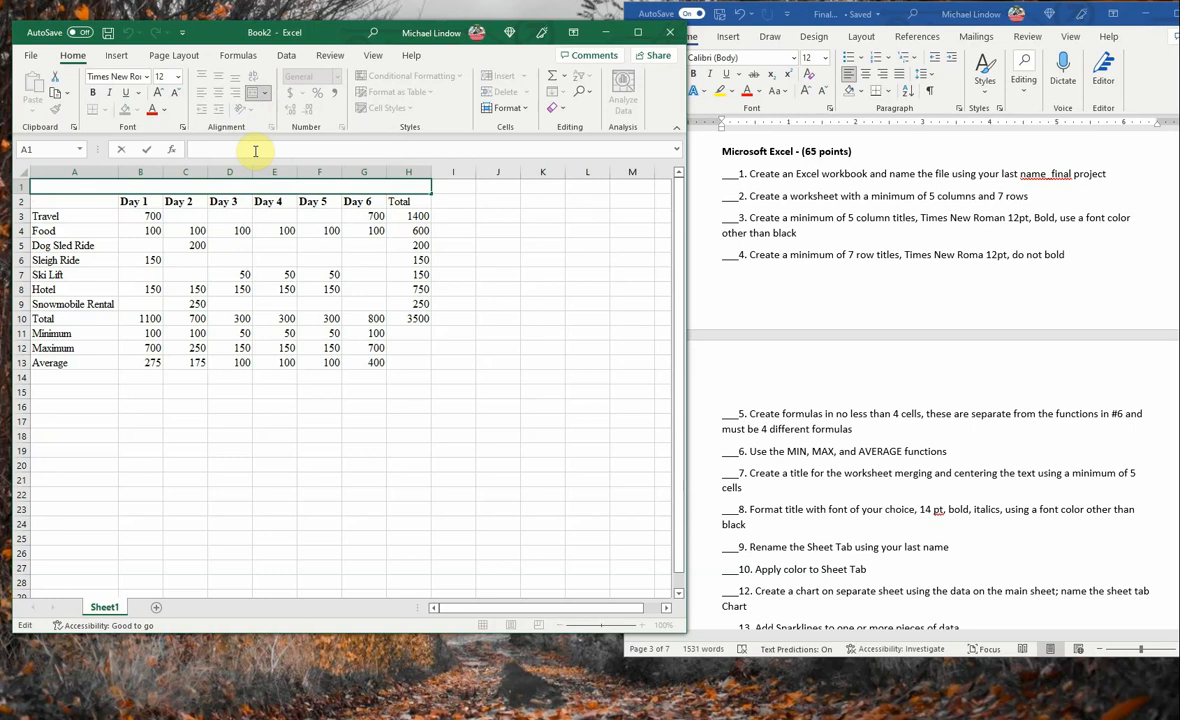
type("Ex")
type("spe")
key("BackSpace")
key("BackSpace")
key("BackSpace")
type("xpenses for")
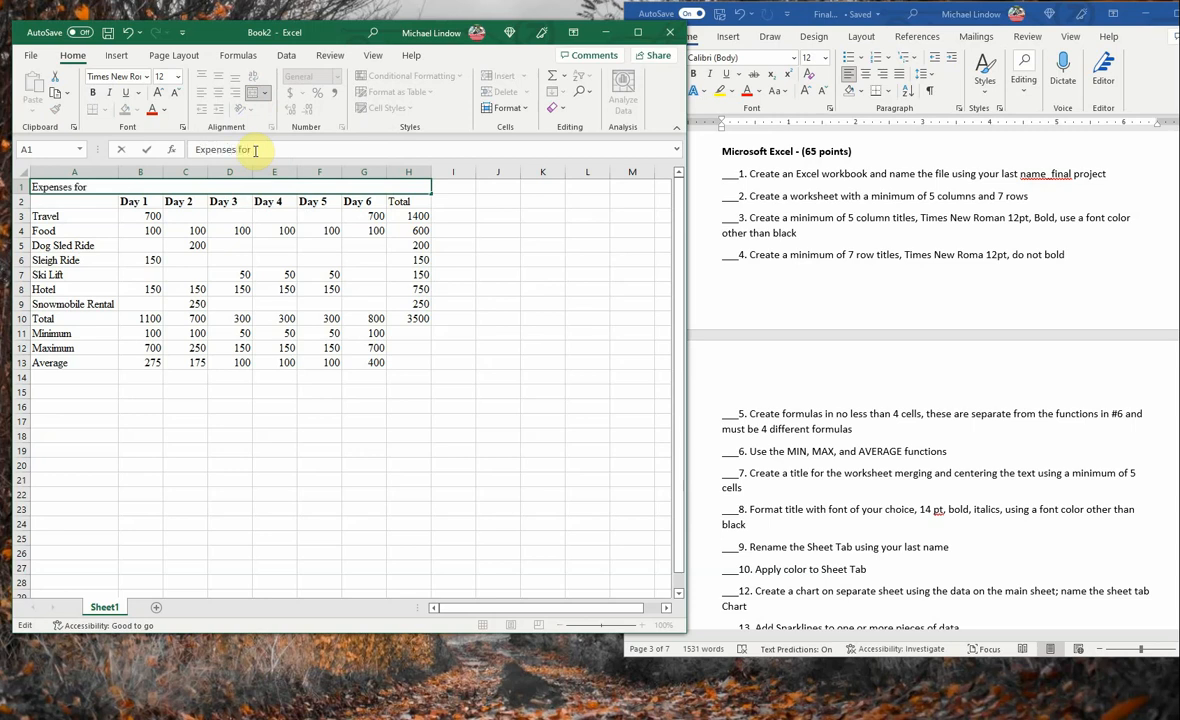
type(" WInd")
type("ter")
key("BackSpace")
key("BackSpace")
key("BackSpace")
key("BackSpace")
type("ter Vacation")
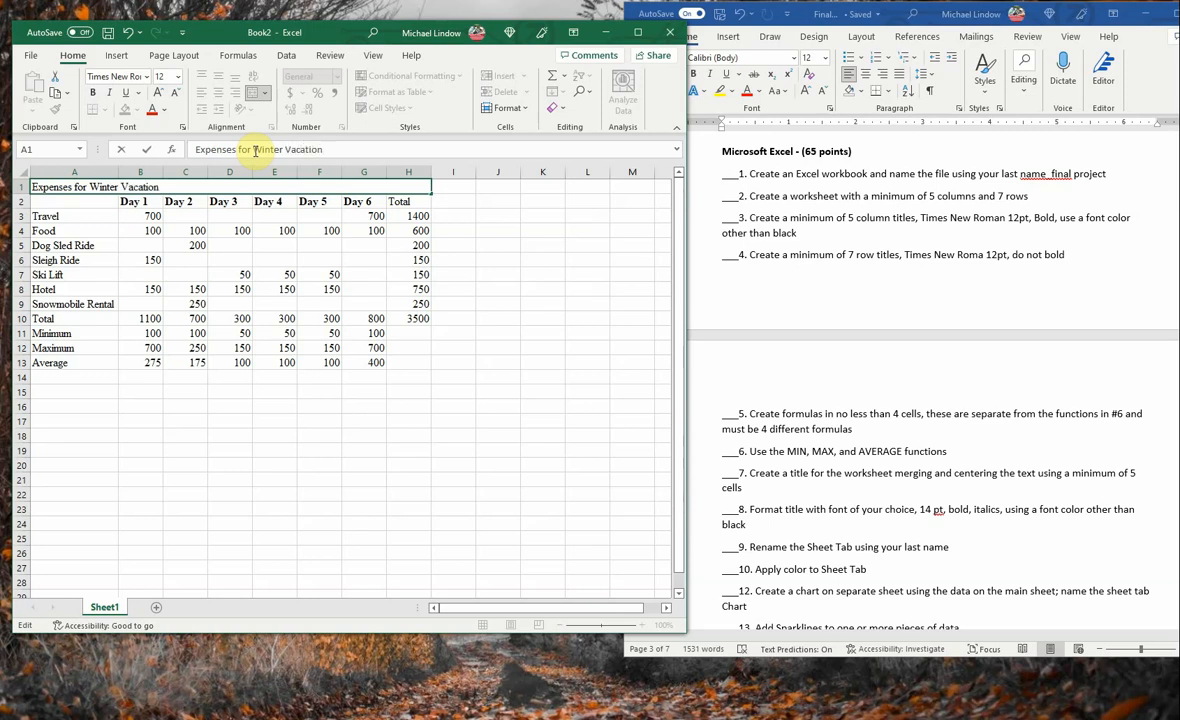
key("Return")
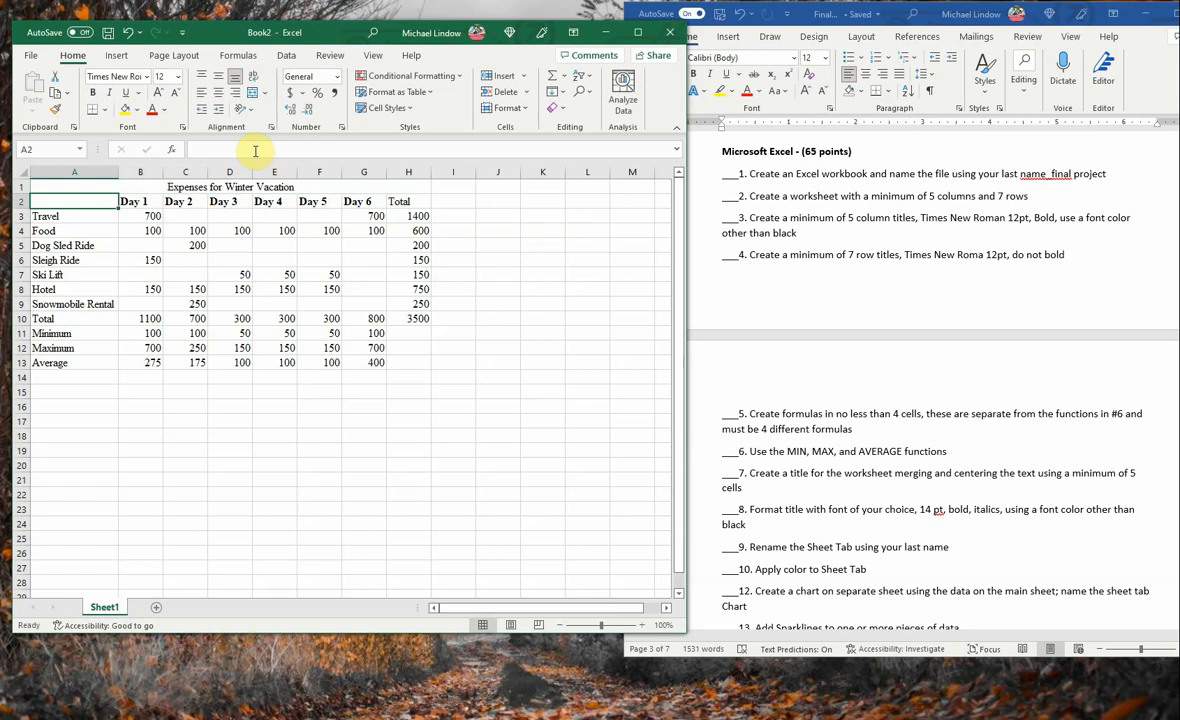
- Format the worksheet title in 14 pt bold
left_click(205, 188)
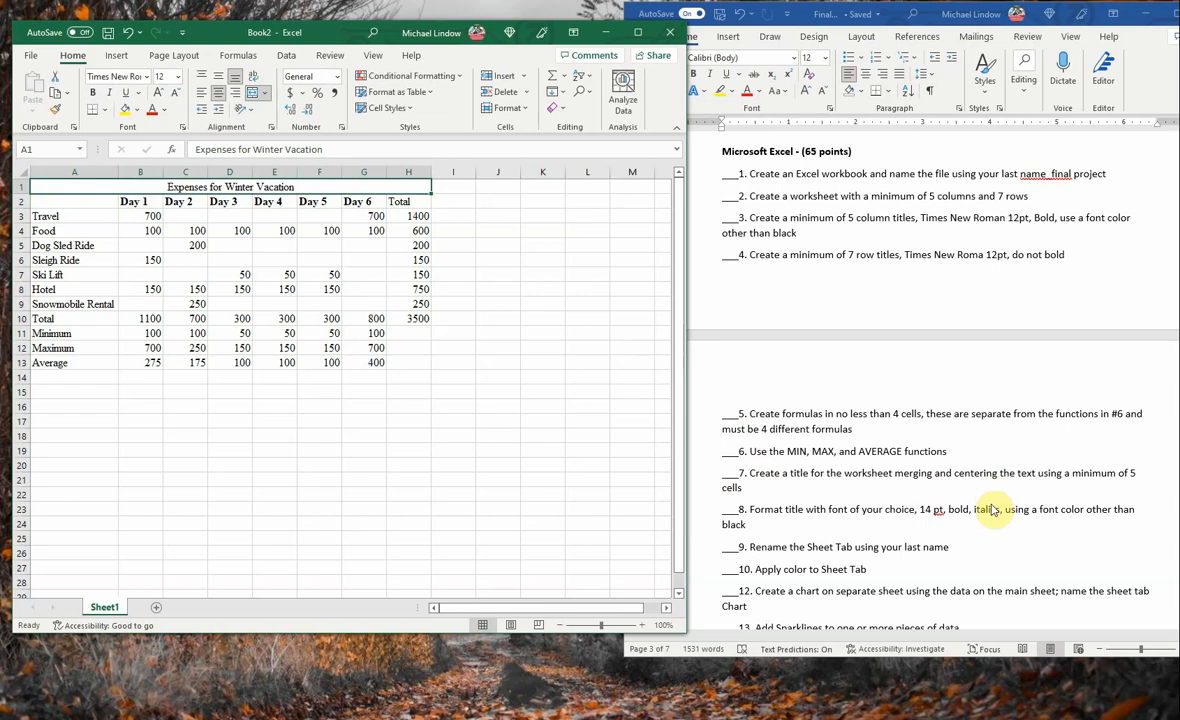
left_click(179, 78)
left_click(163, 172)
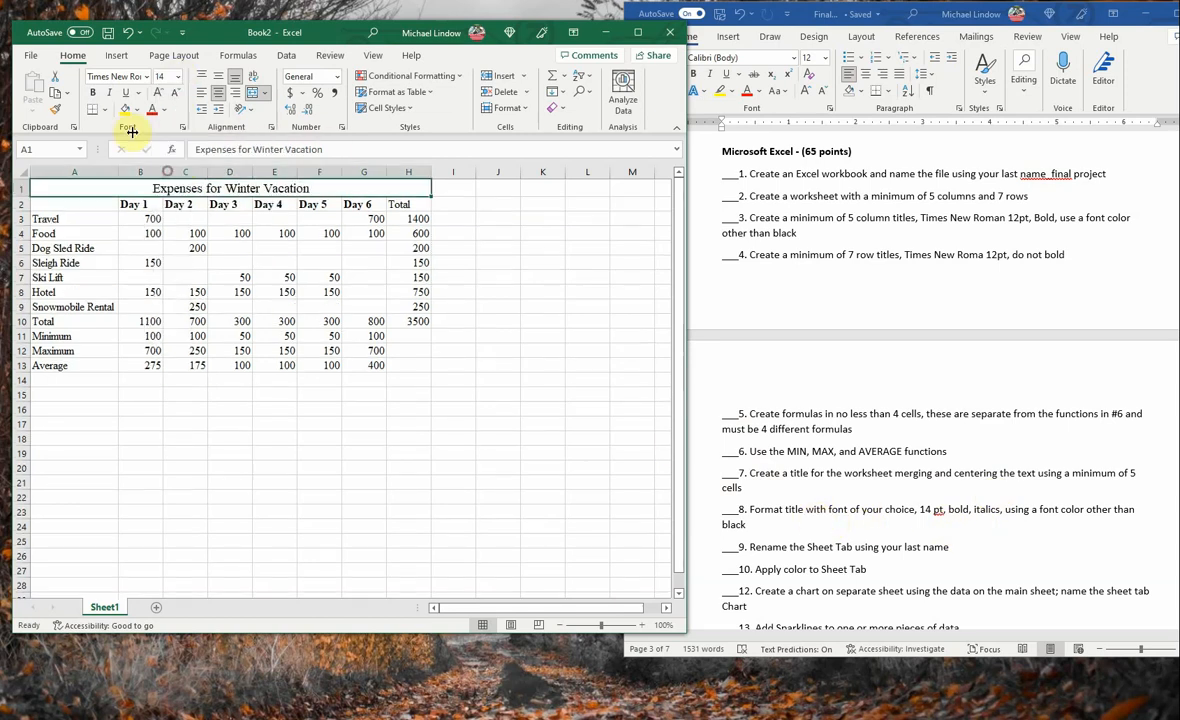
left_click(92, 92)
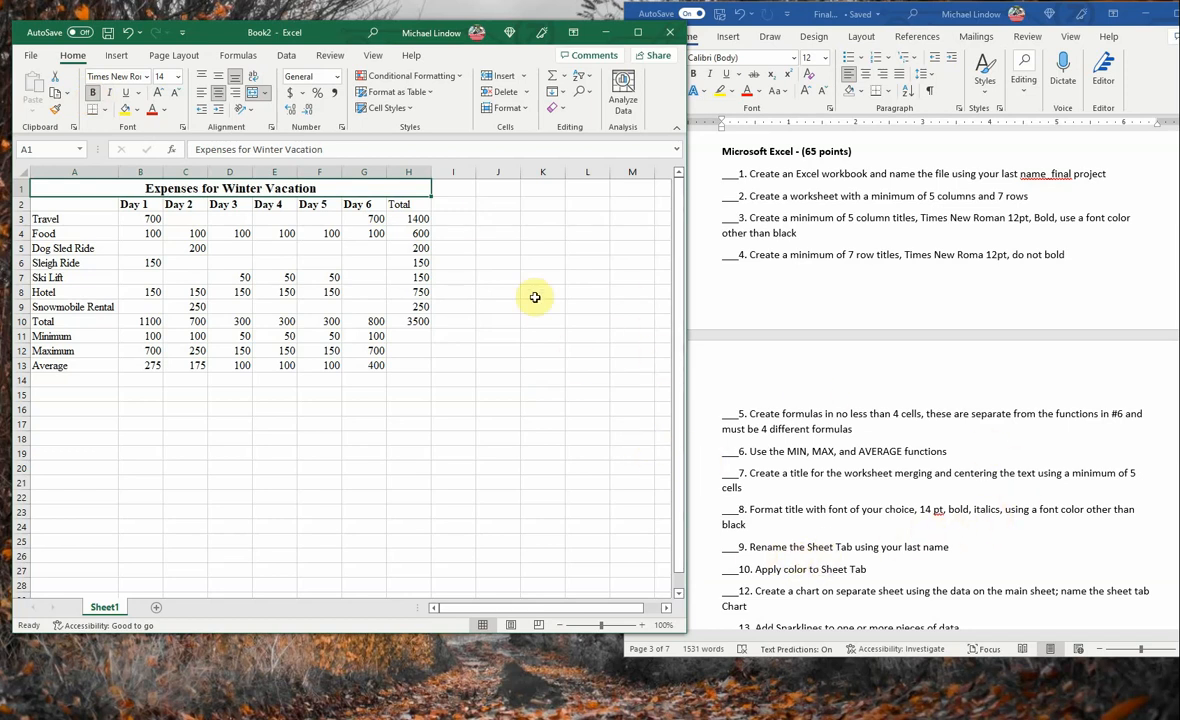
left_click(486, 362)
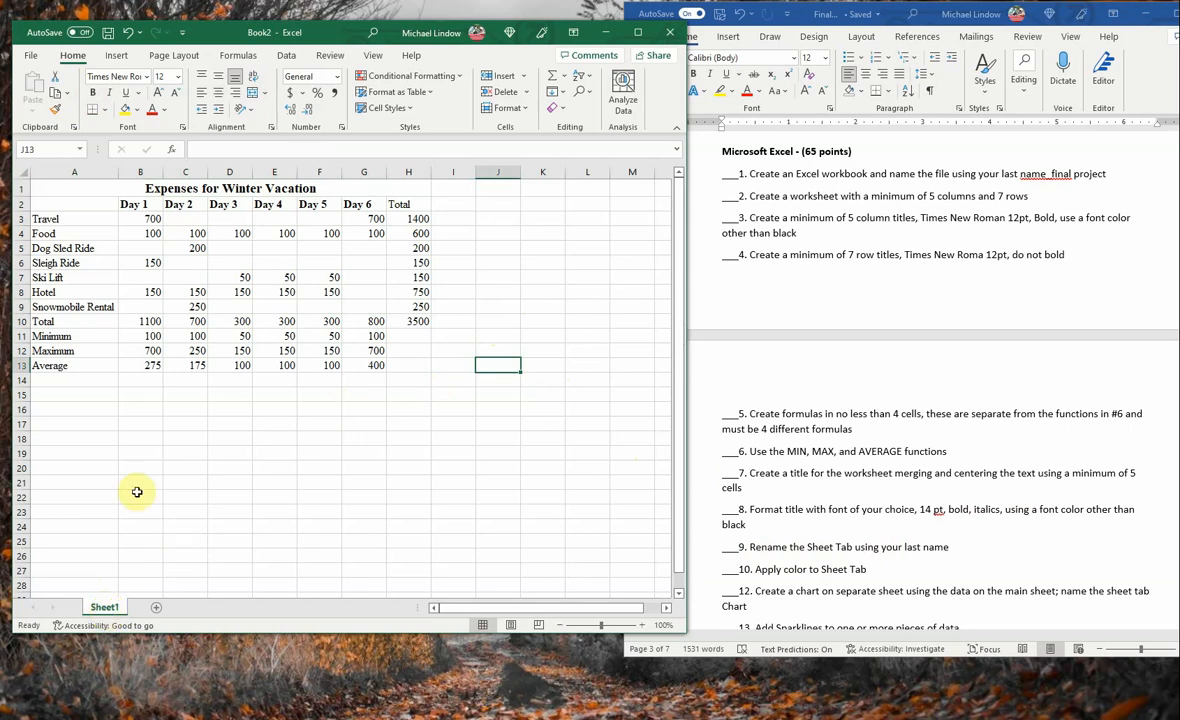
- Rename the Sheet1 tab with the author's last name
right_click(106, 608)
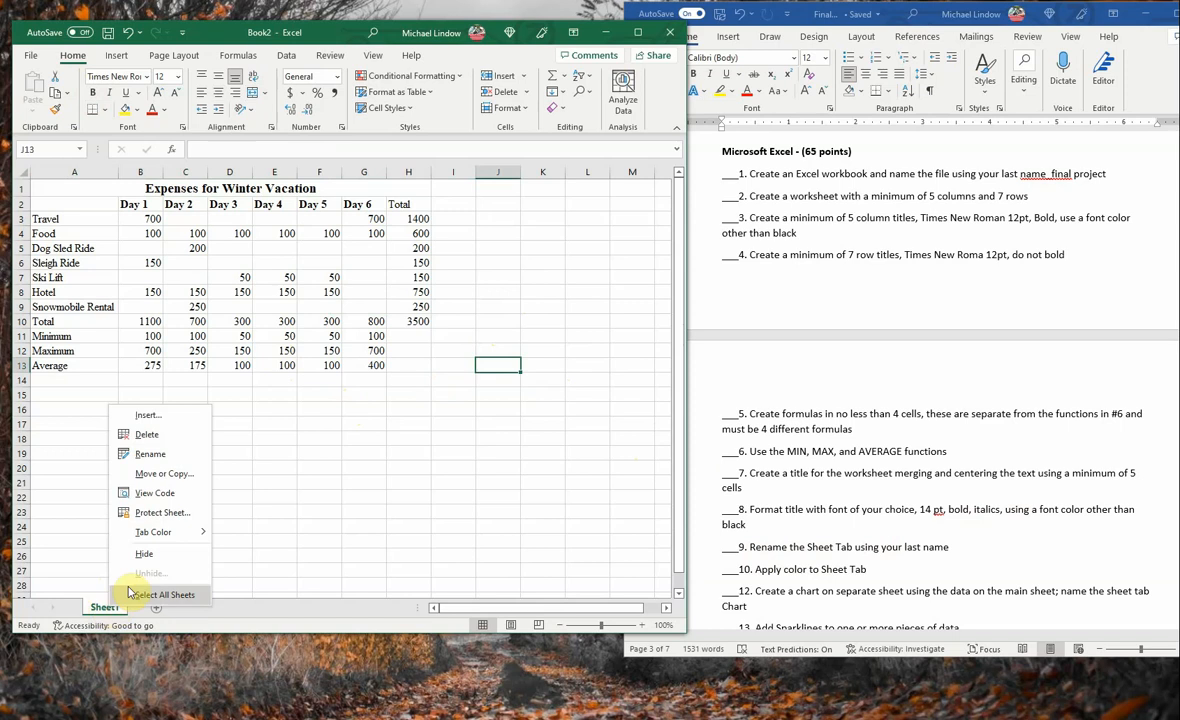
left_click(155, 454)
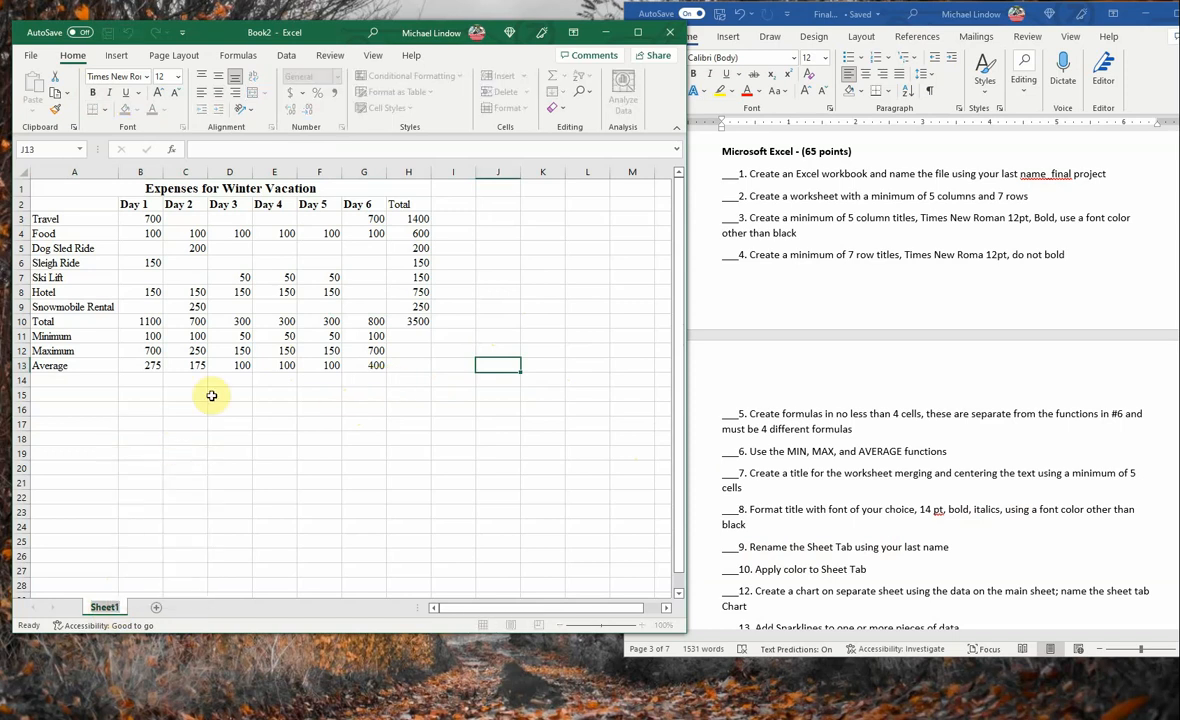
type("Lindow")
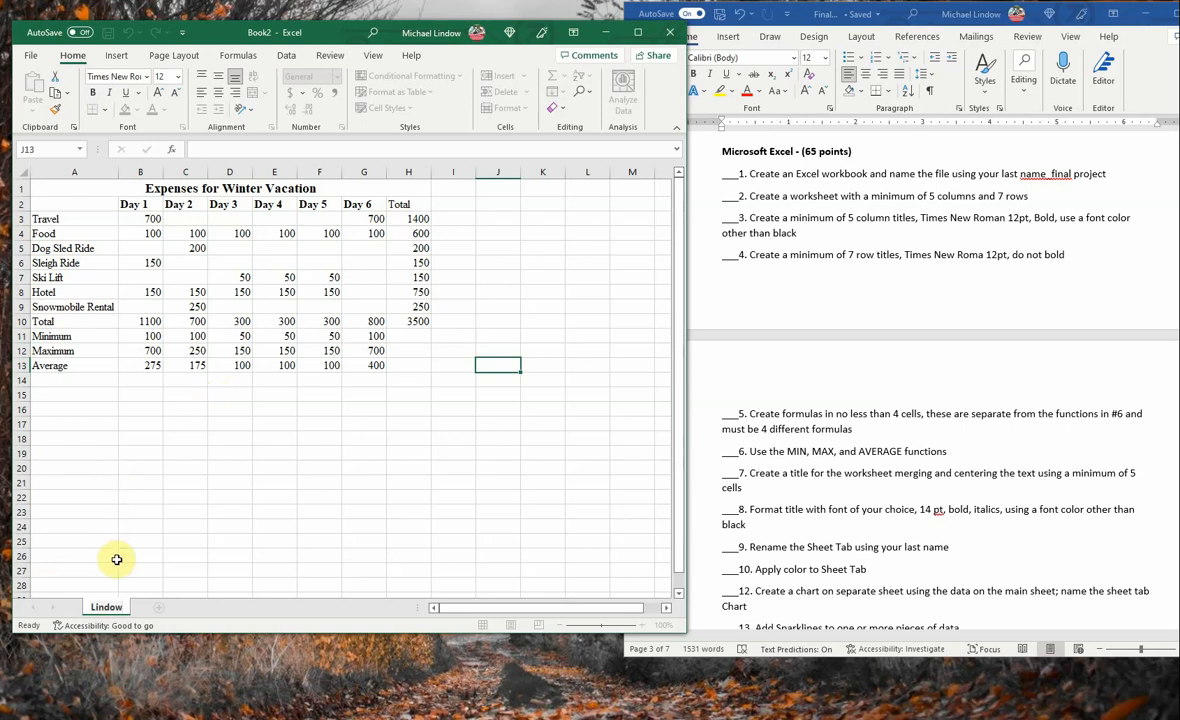
left_click(179, 569)
- Color the renamed sheet tab with the theme color Blue, Accent 1
right_click(107, 609)
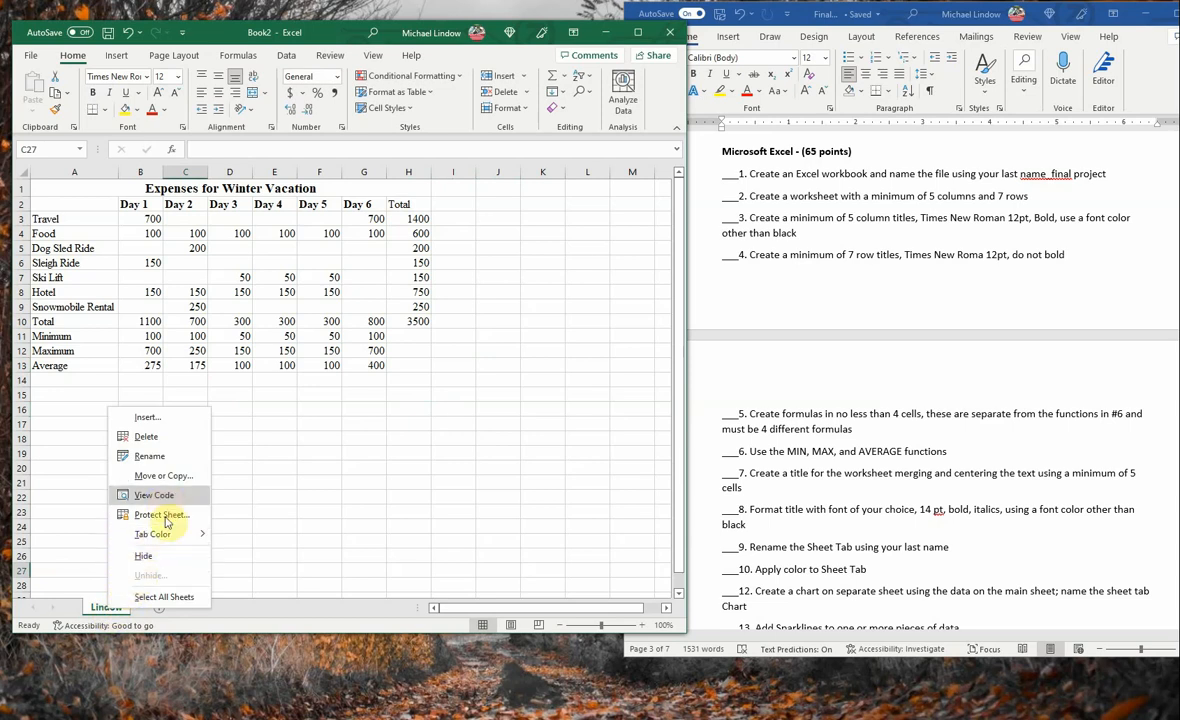
mouse_move(165, 534)
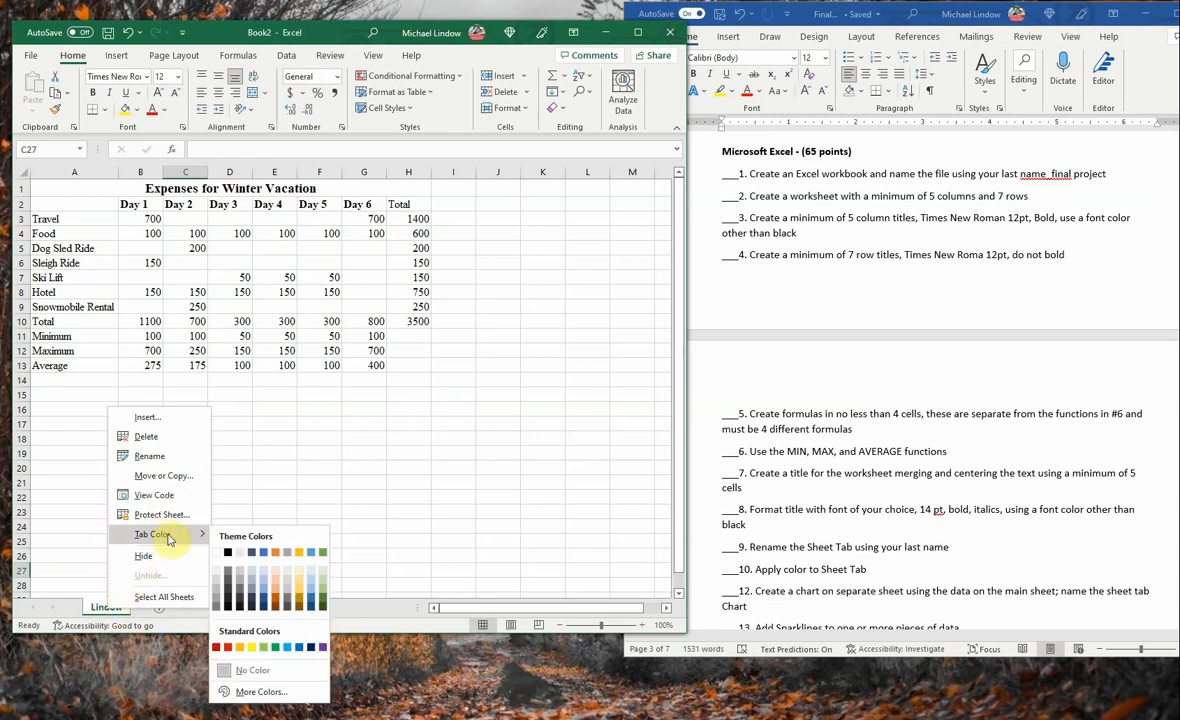
left_click(267, 553)
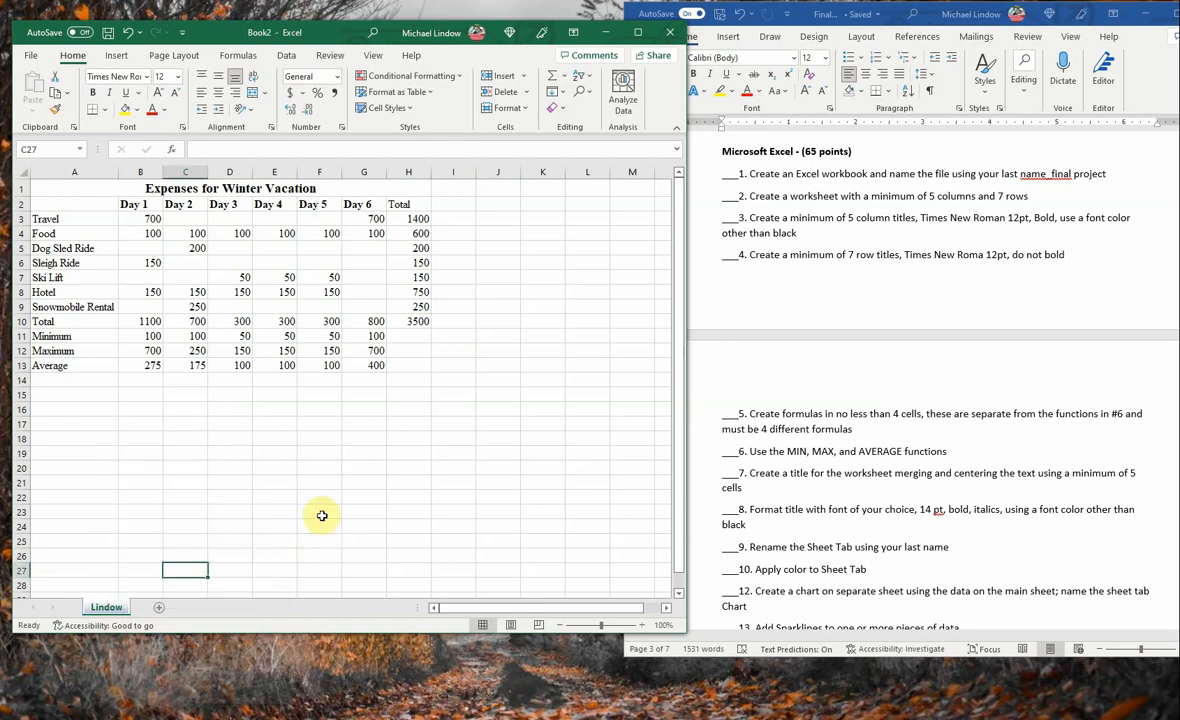
left_click(918, 465)
scroll(900, 480, "down", 3)
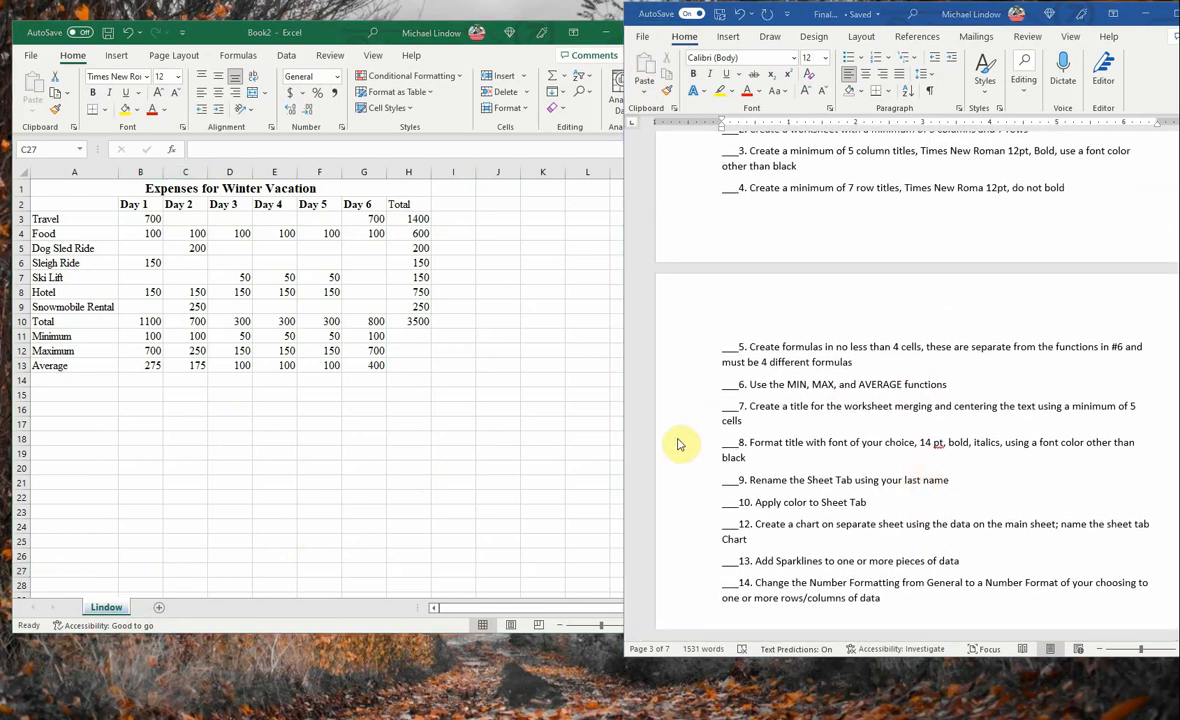
left_click(50, 189)
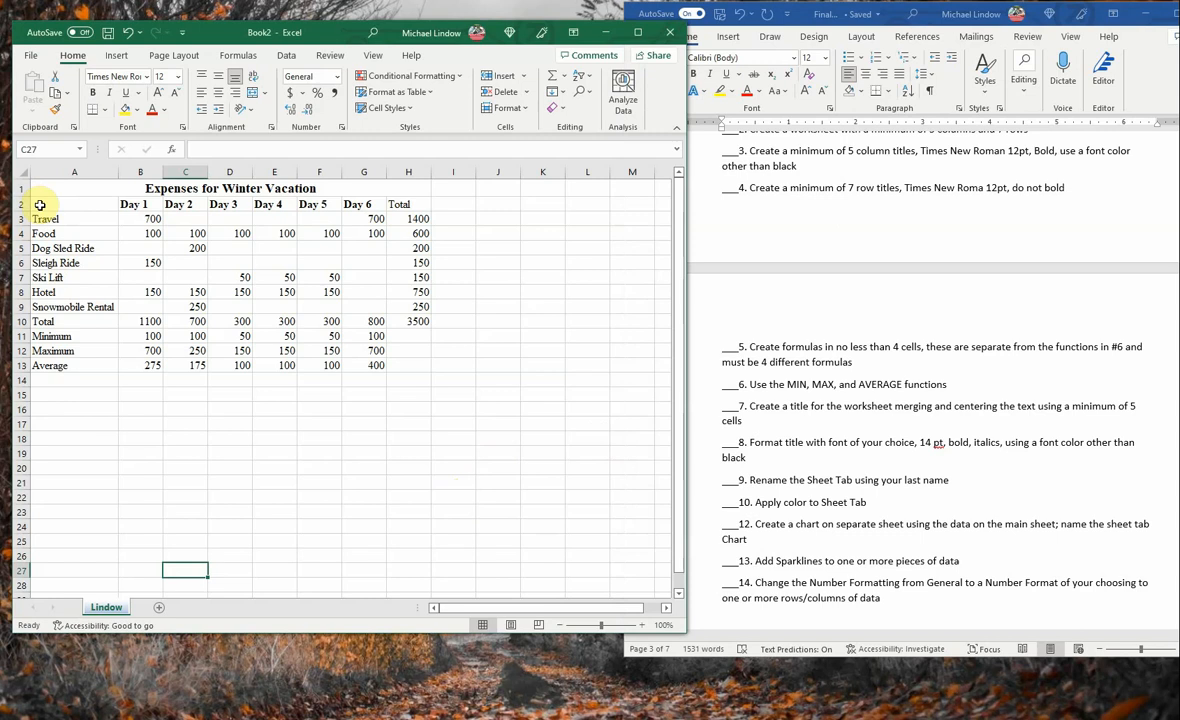
left_click_drag(37, 190, 318, 294)
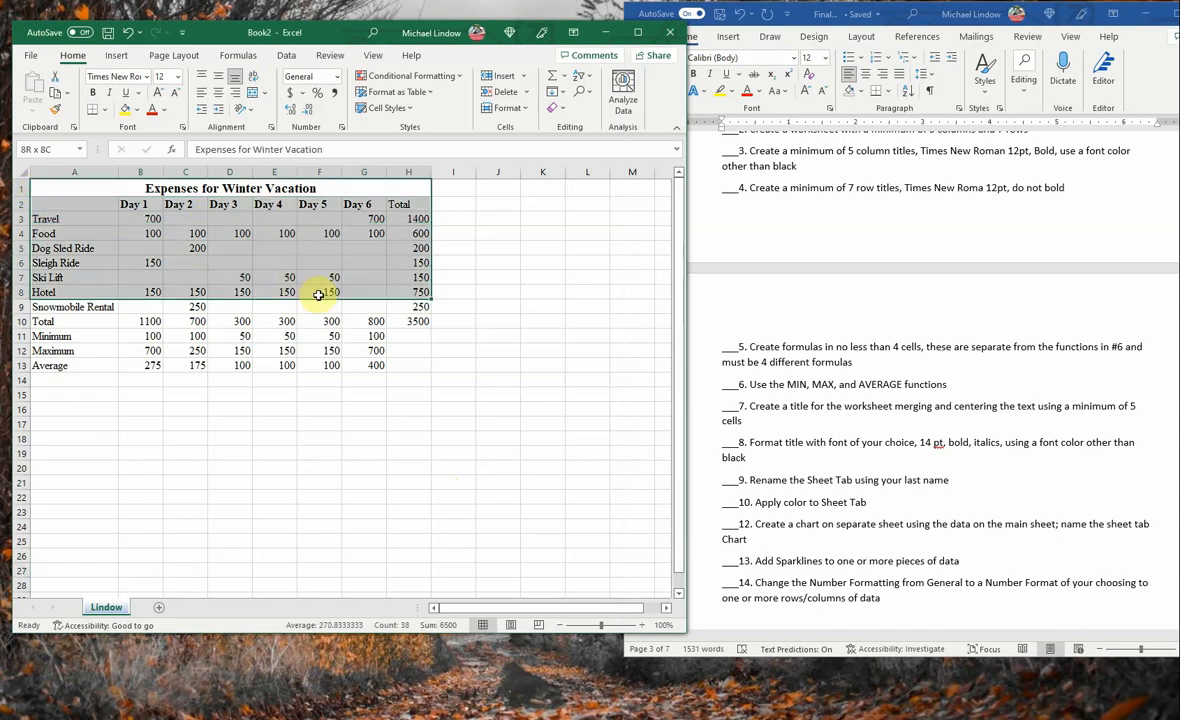
left_click(232, 261)
left_click(47, 218)
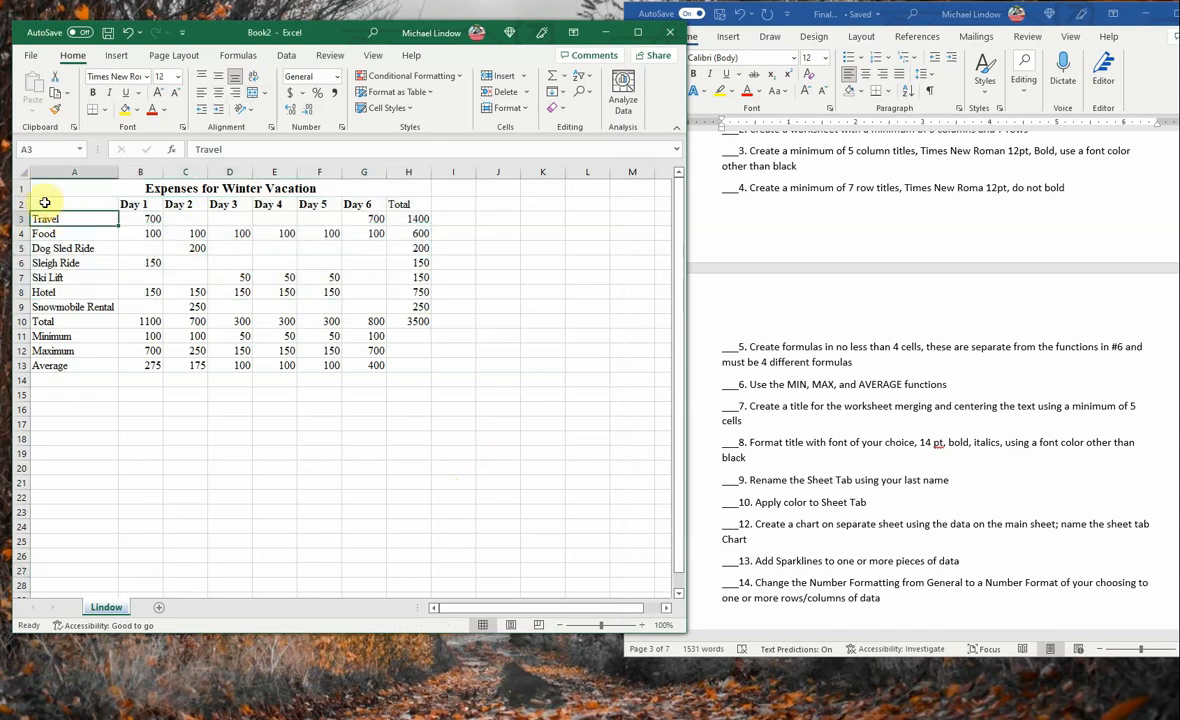
left_click_drag(42, 203, 369, 306)
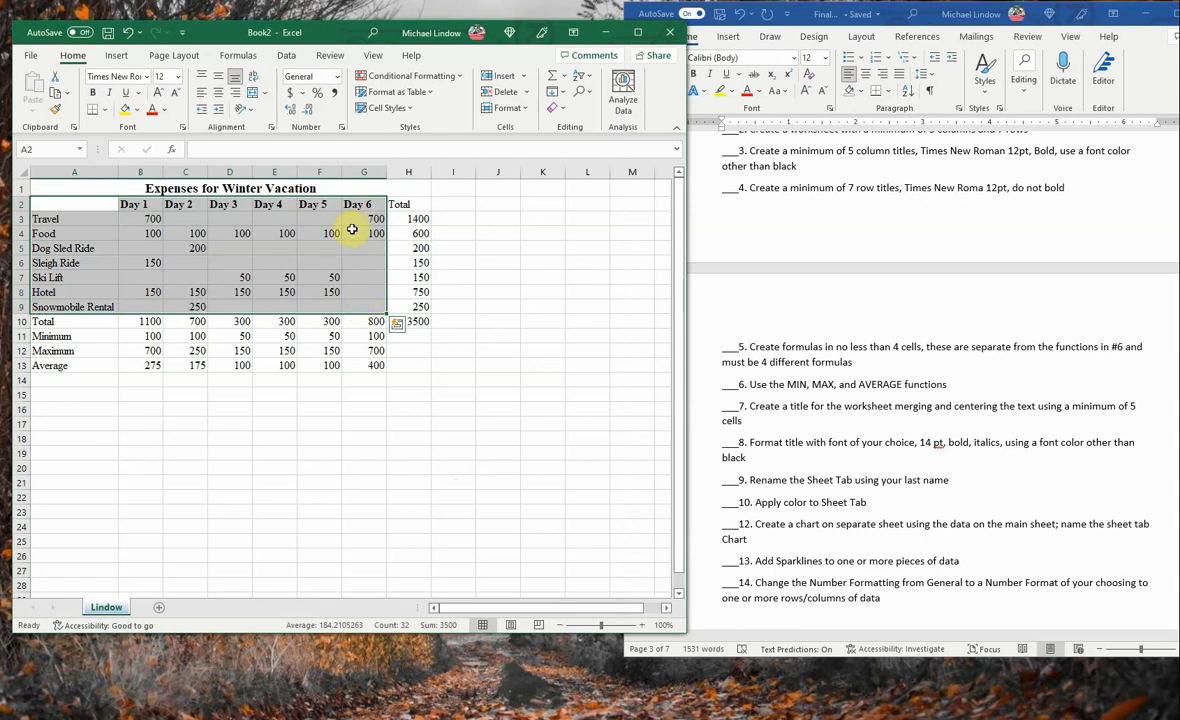
right_click(235, 250)
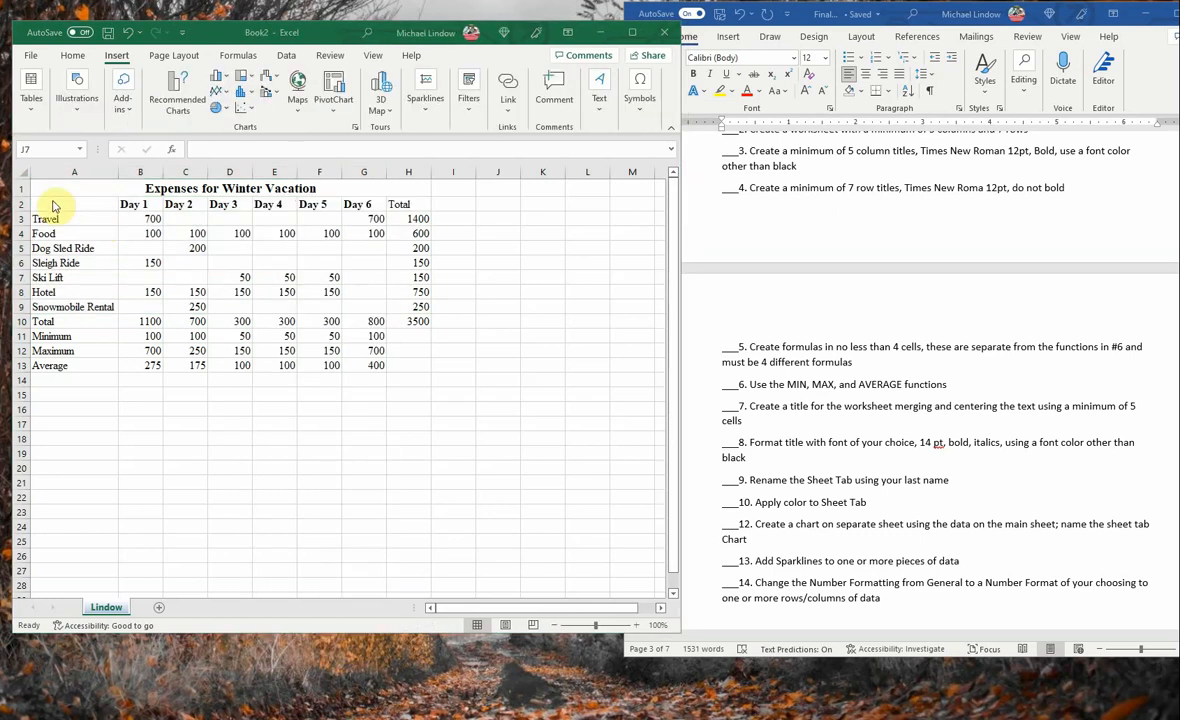
- Insert a 2-D clustered column chart from the daily expense data in A2:G9, without the total column and summary rows
mouse_move(52, 200)
left_mouse_down()
mouse_move(32, 203)
mouse_move(263, 203)
mouse_move(350, 219)
mouse_move(360, 311)
left_mouse_up()
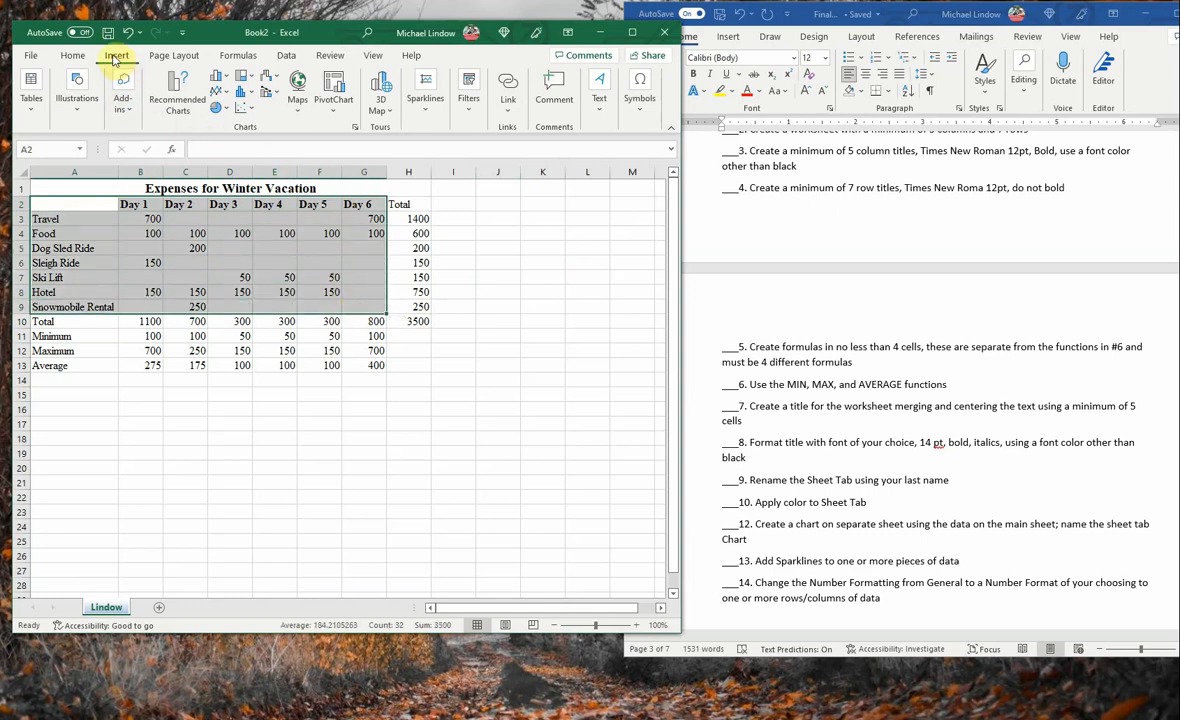
left_click(227, 83)
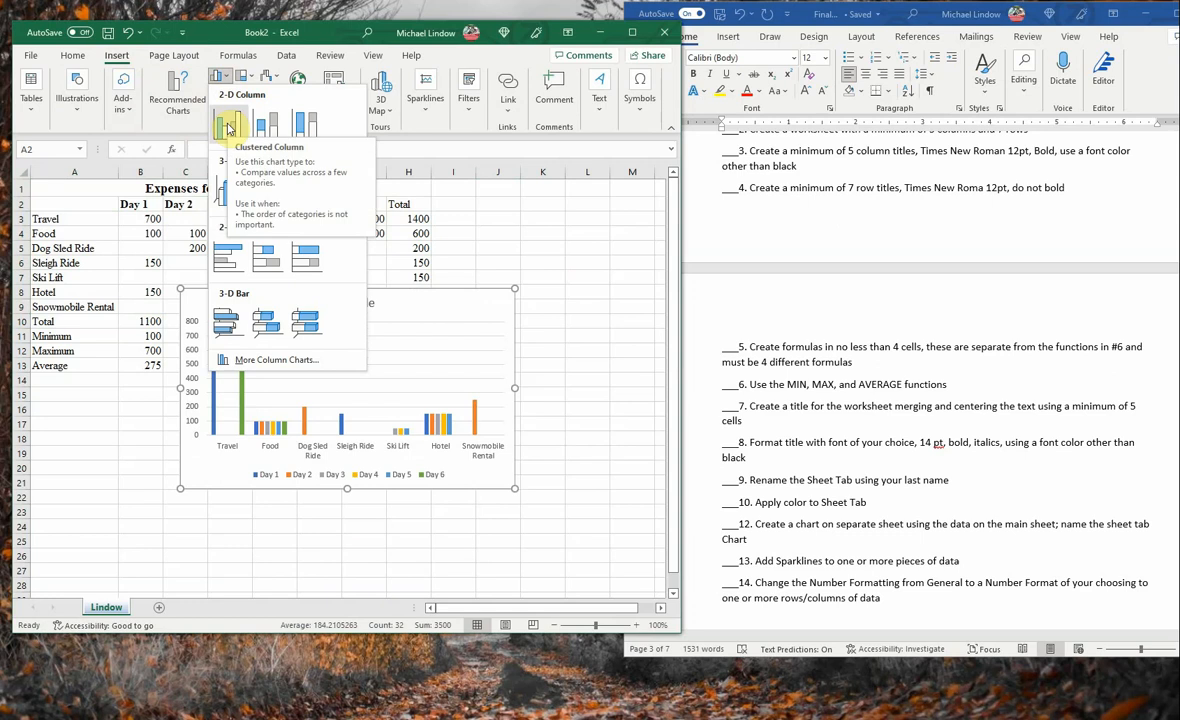
left_click(228, 127)
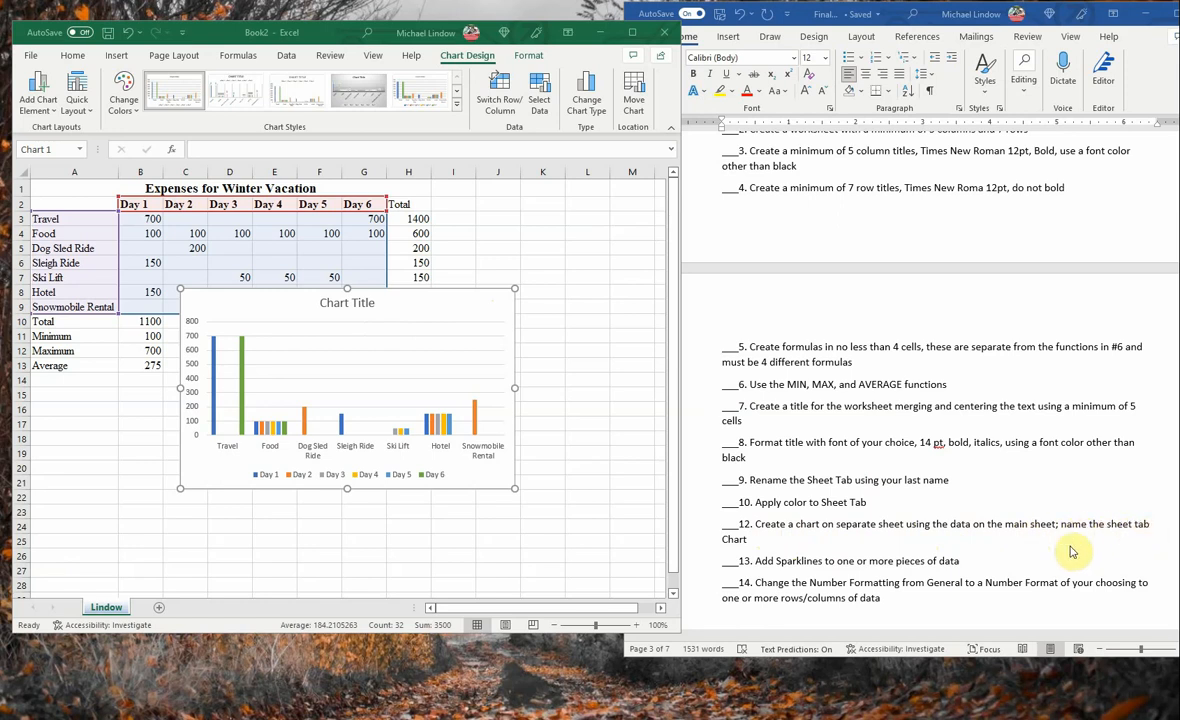
- Move the expense chart to its own new sheet named "Chart"
left_click(449, 302)
right_click(449, 300)
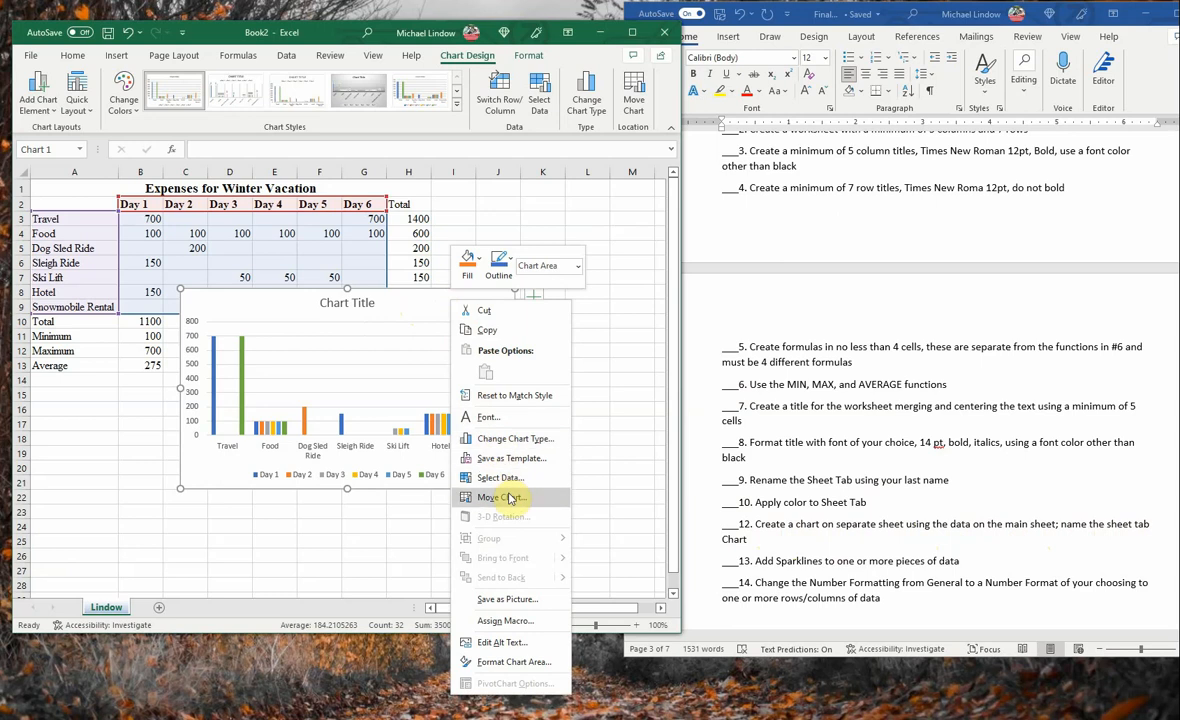
left_click(503, 497)
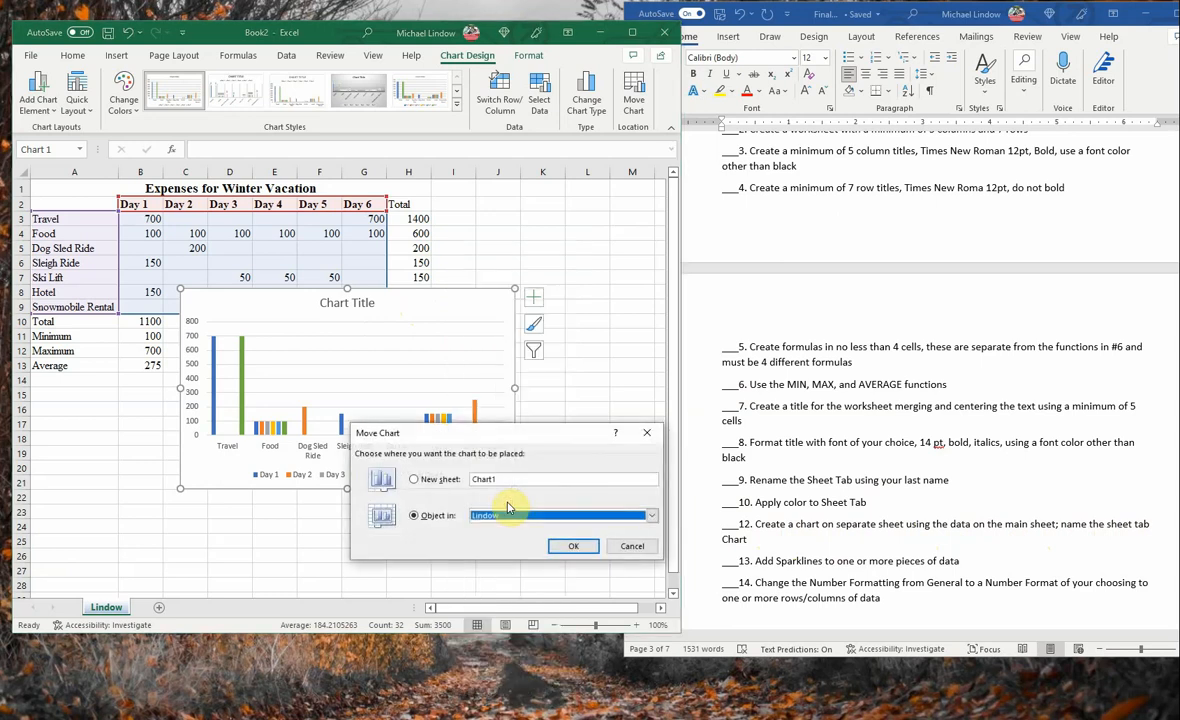
left_click(414, 480)
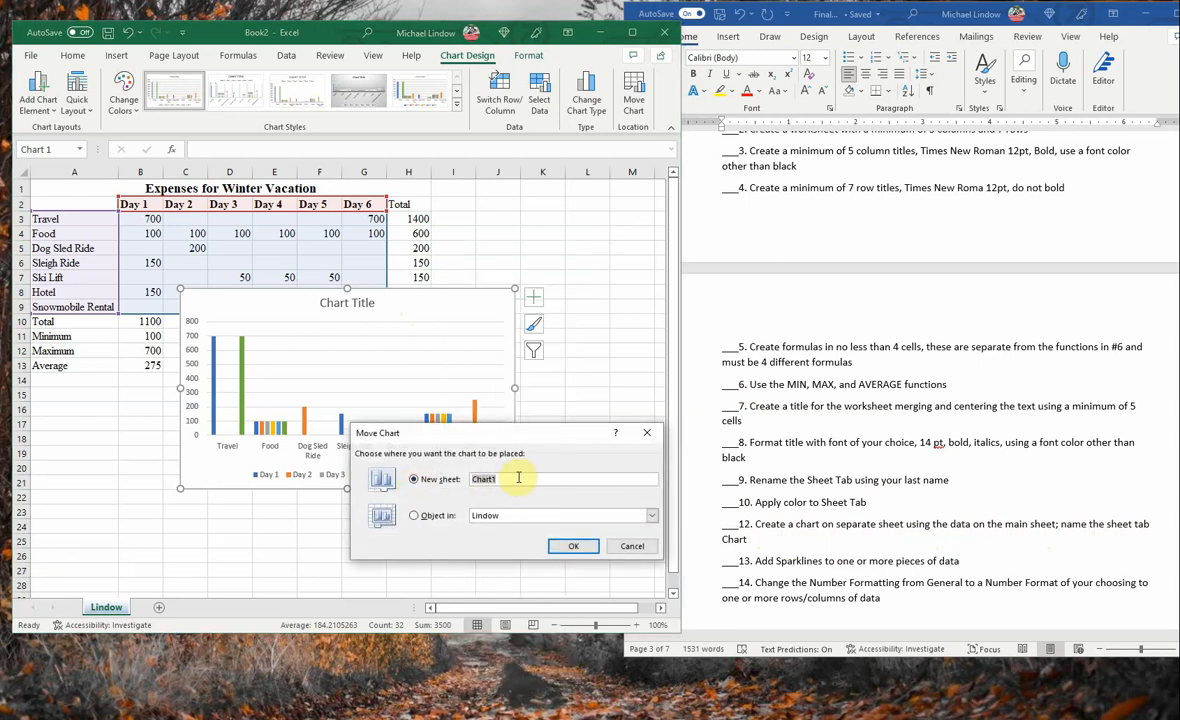
left_click(525, 481)
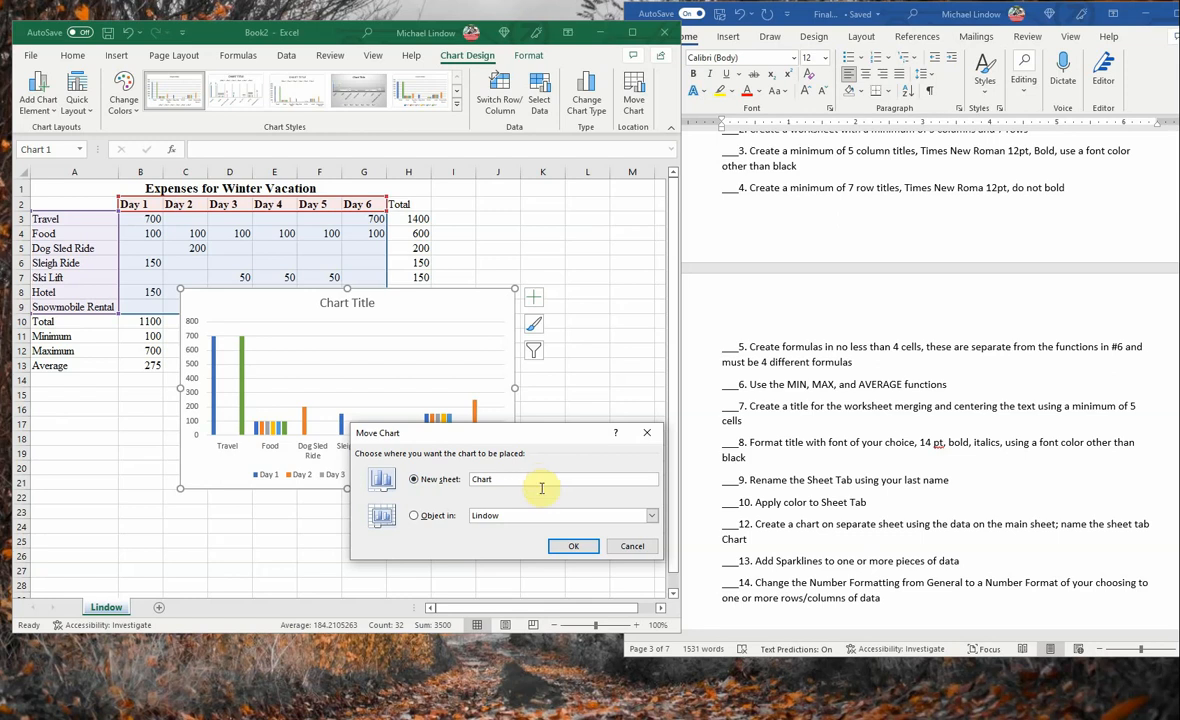
left_click(568, 547)
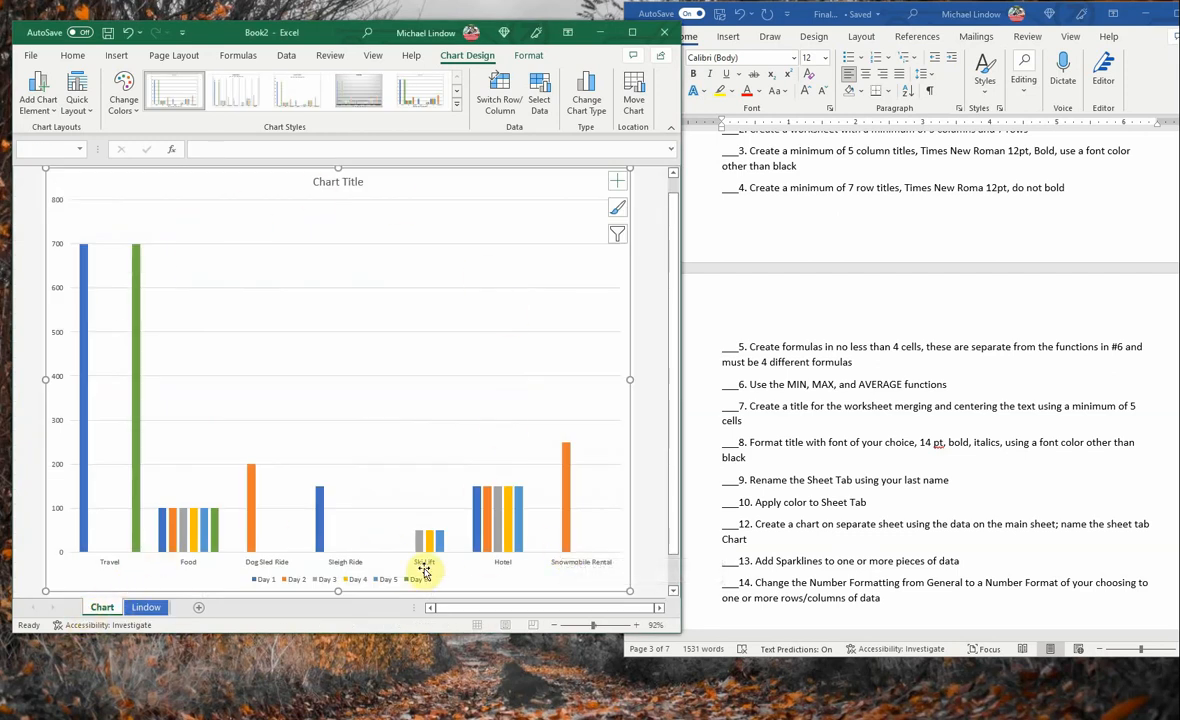
- Replace the placeholder title of the column chart with "Expenses"
left_click(329, 181)
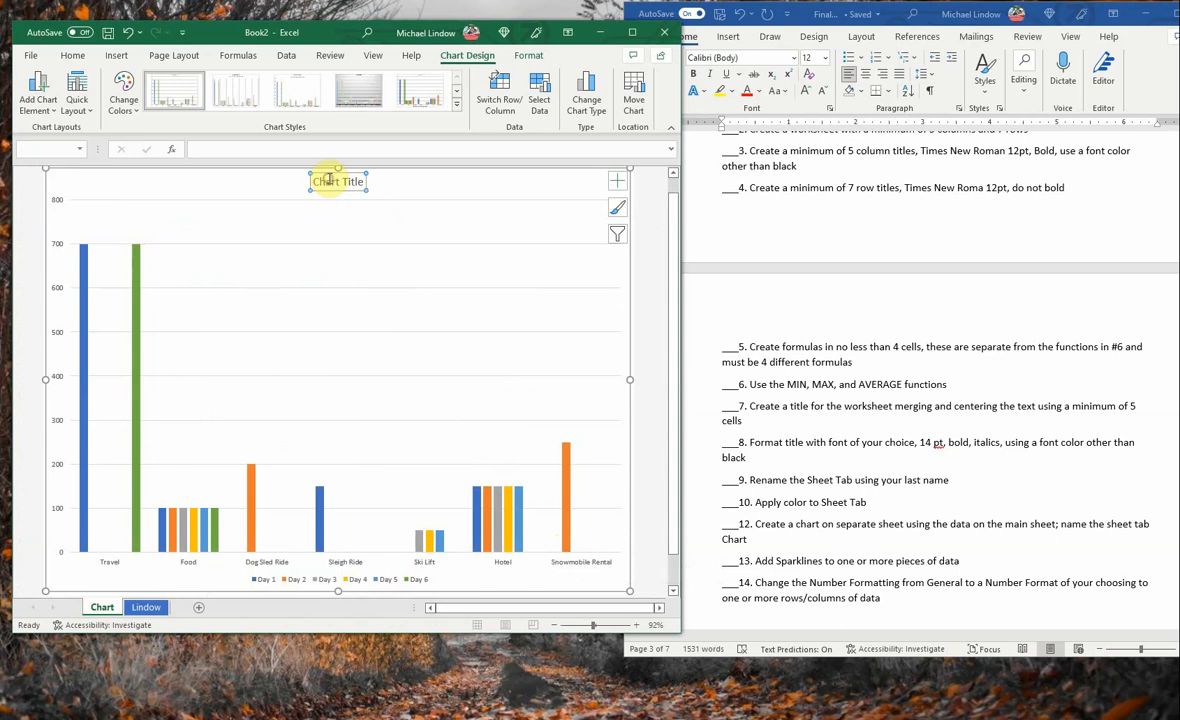
triple_click(337, 181)
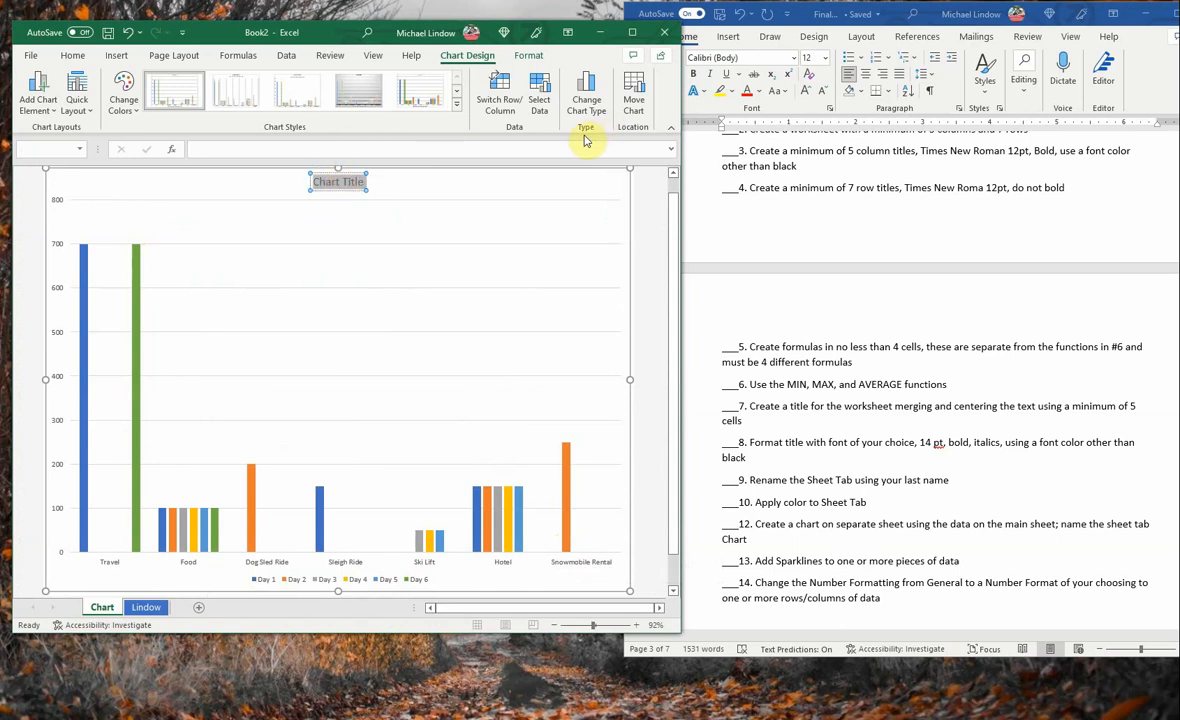
type("Ex")
type("per")
type("ses")
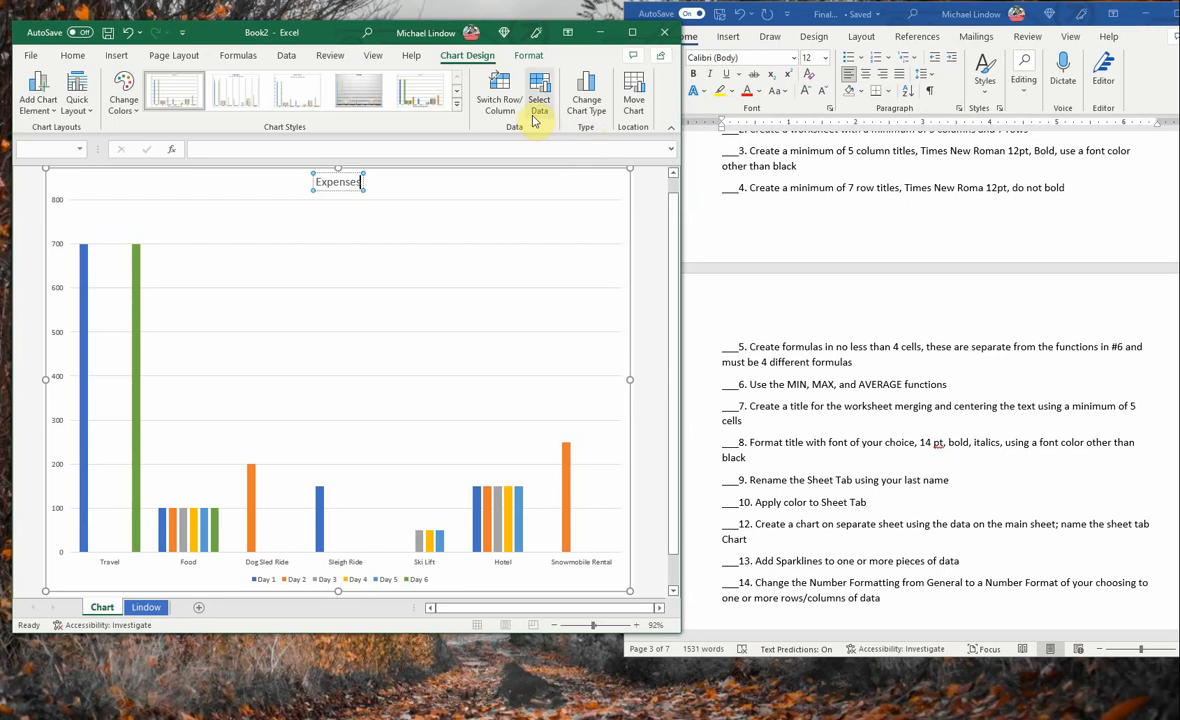
left_click(537, 209)
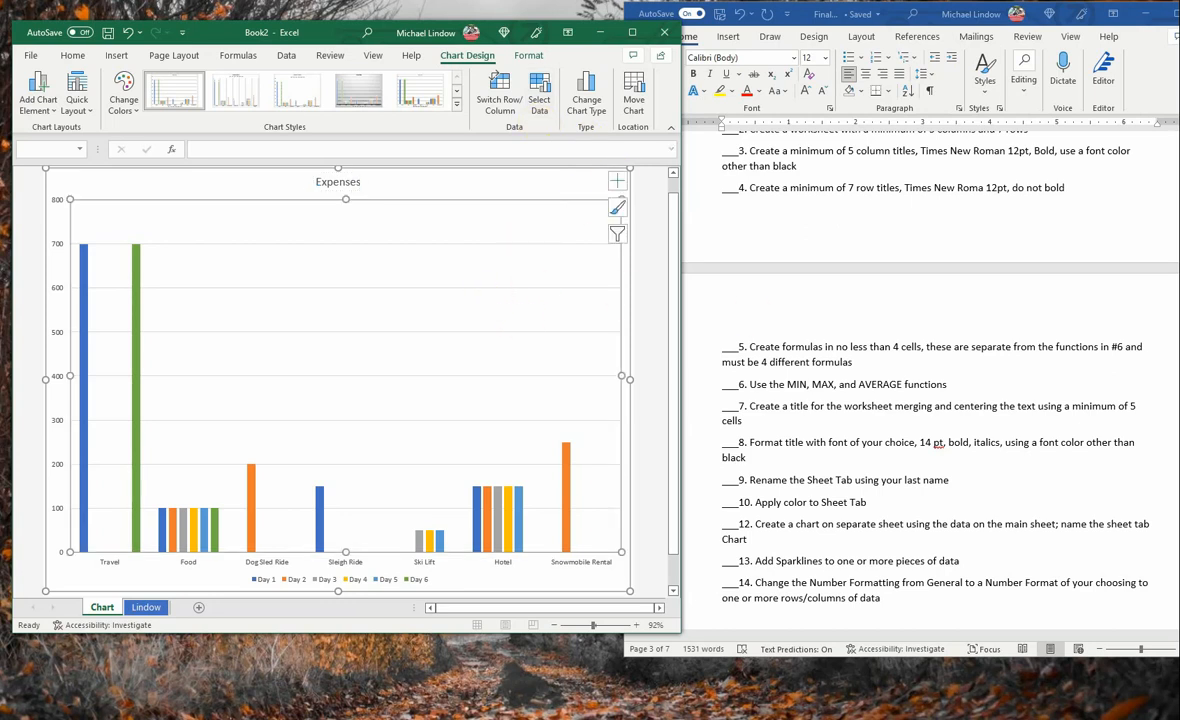
- Add a line sparkline in cell I10 of the expense worksheet, using the daily totals in B10:G10
left_click(146, 608)
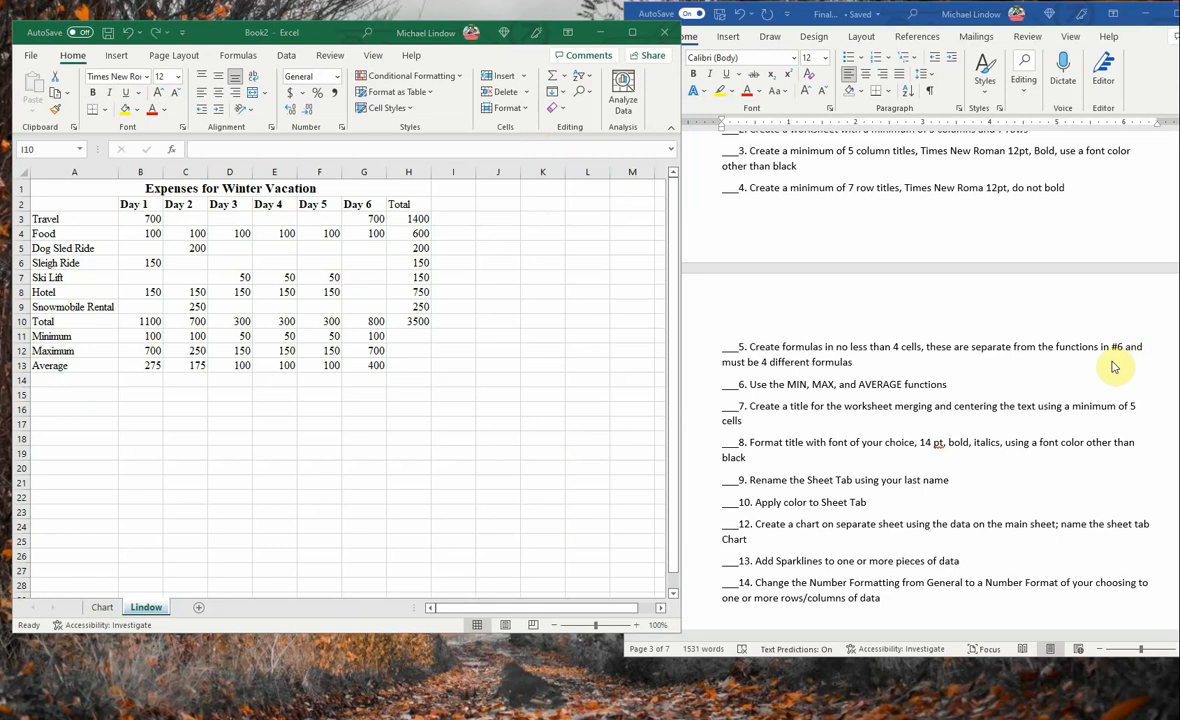
left_click(457, 322)
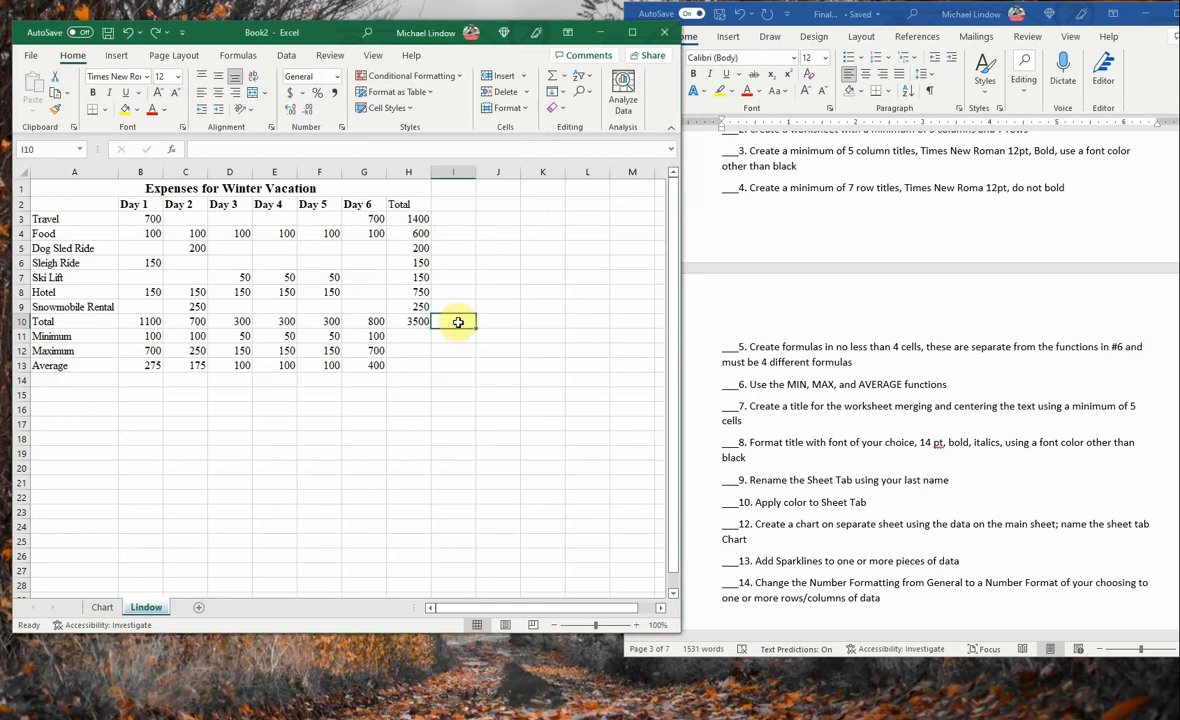
left_click(116, 56)
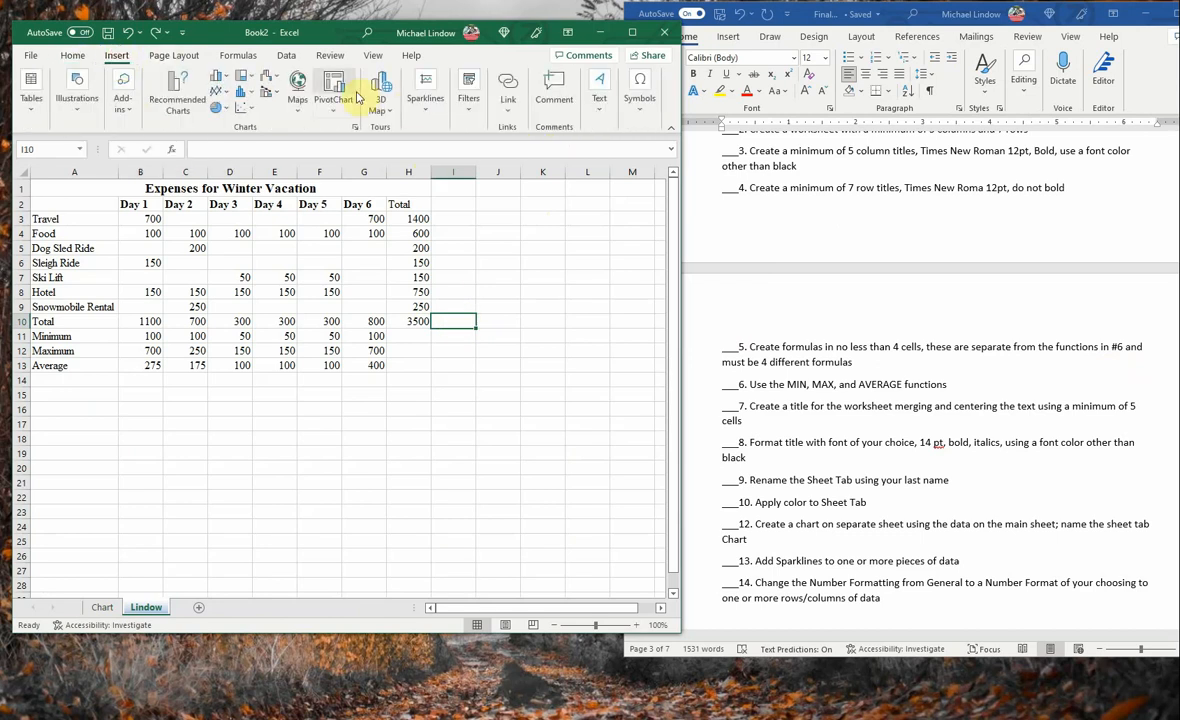
left_click(426, 100)
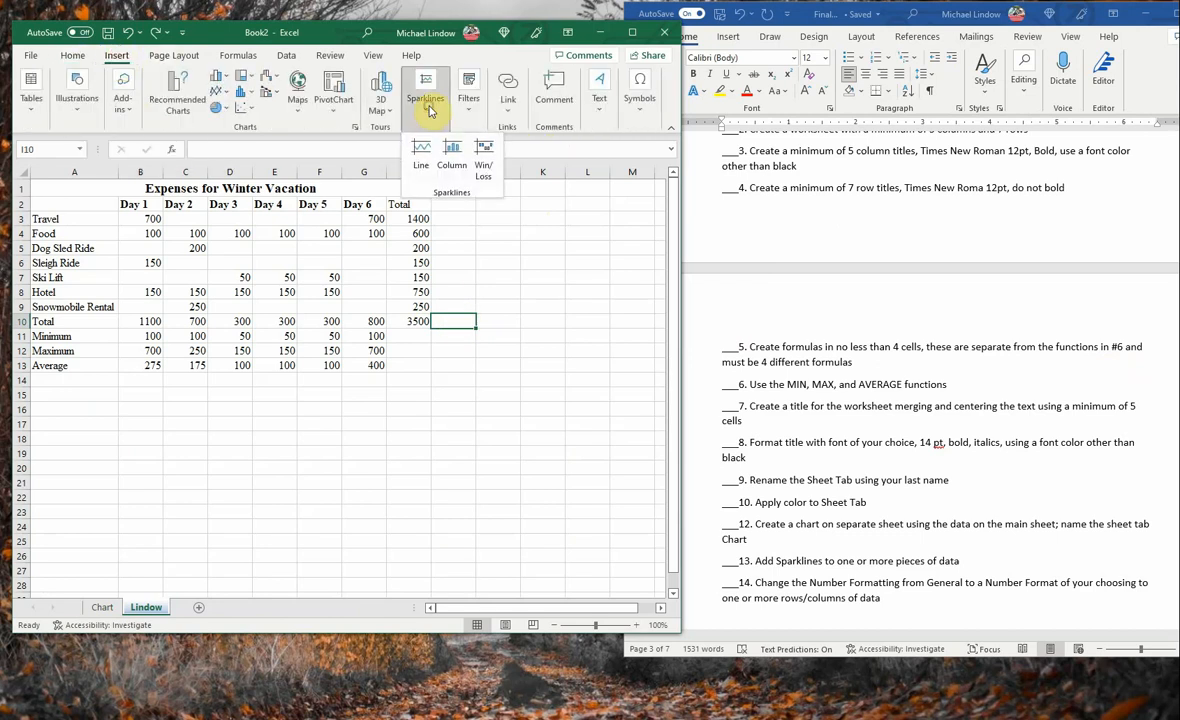
left_click(426, 163)
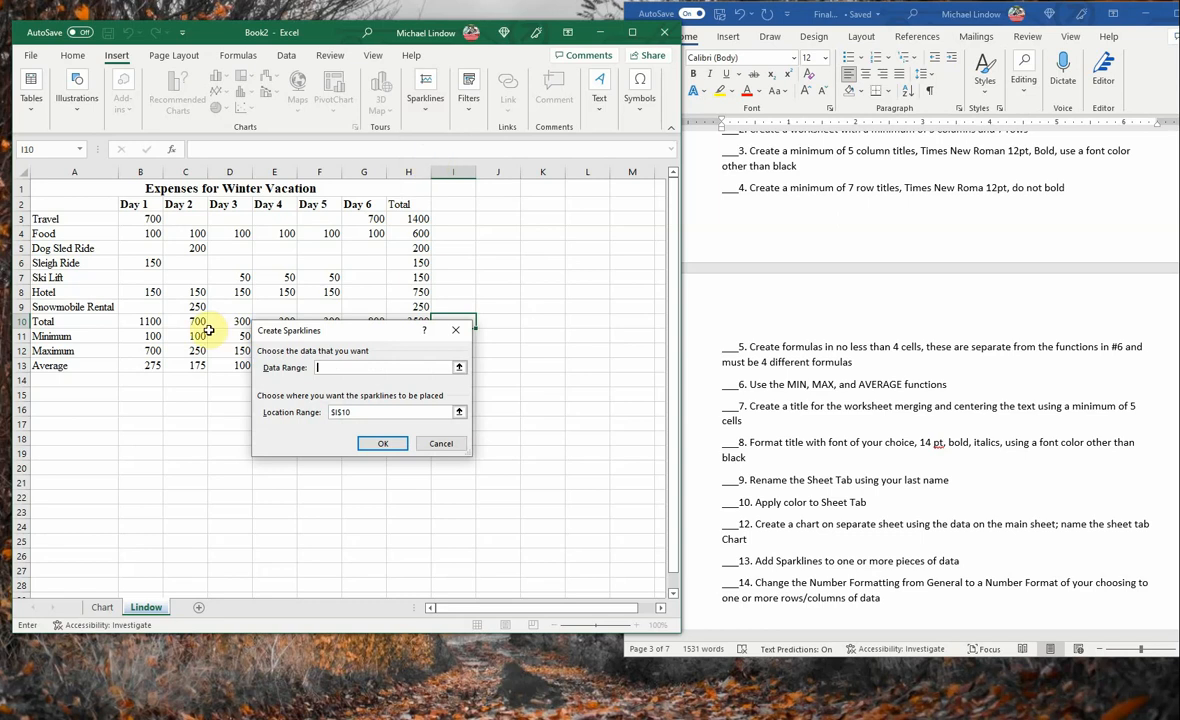
left_click_drag(395, 329, 390, 397)
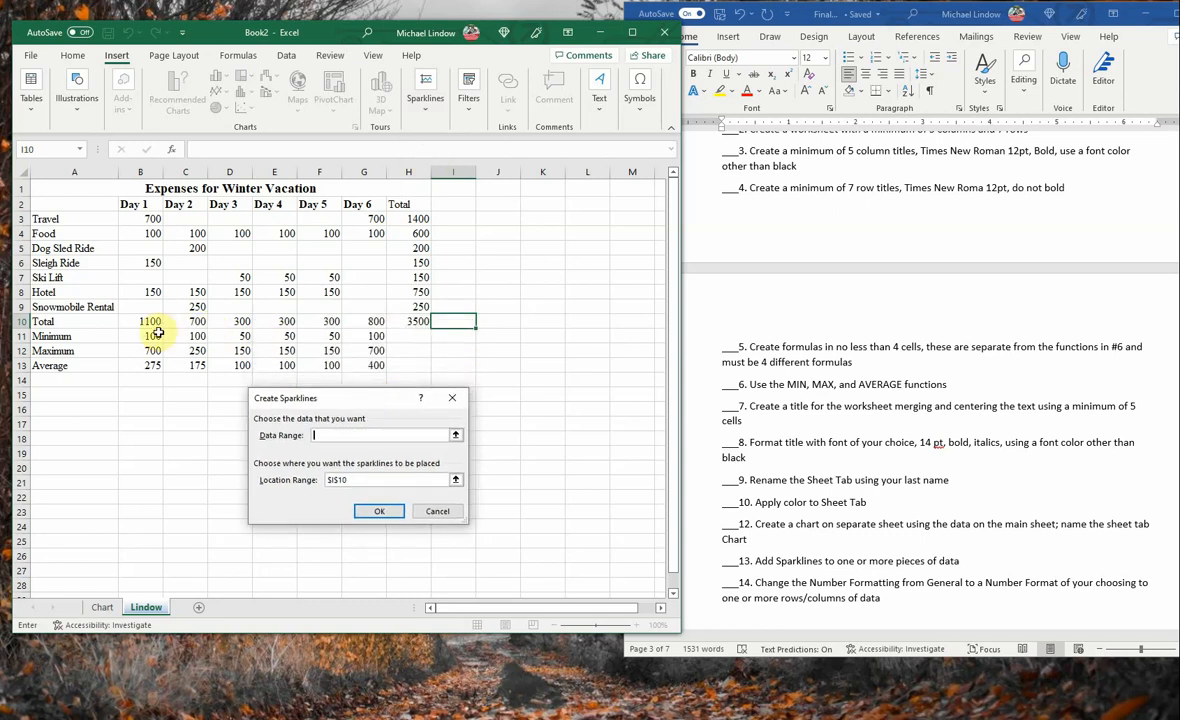
left_click_drag(140, 321, 374, 320)
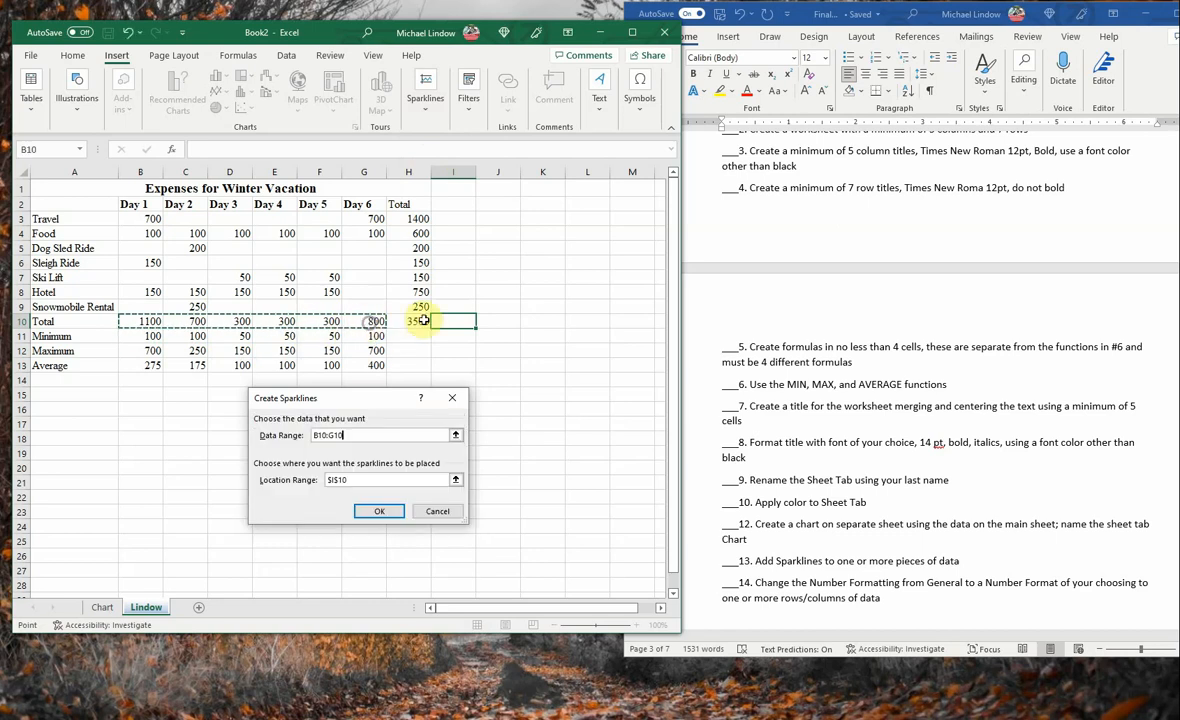
left_click(380, 512)
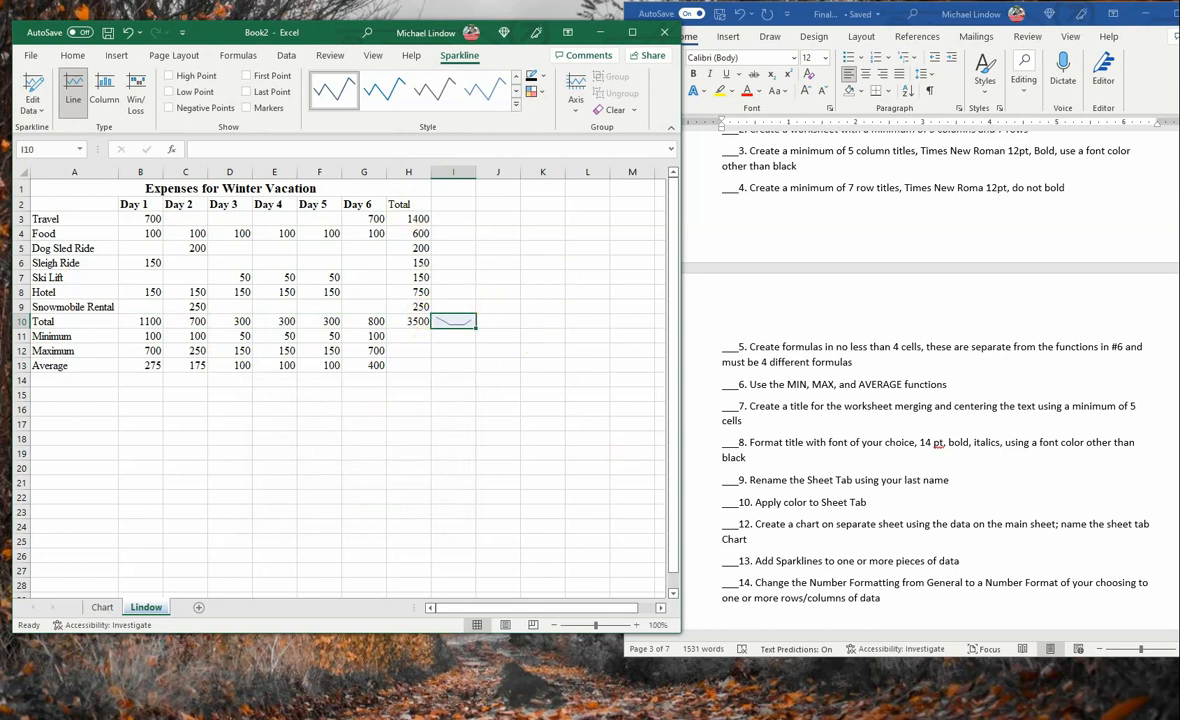
- Format the amounts in B3:H13 as Currency with the $ symbol and 2 decimal places
scroll(915, 401, "down", 1)
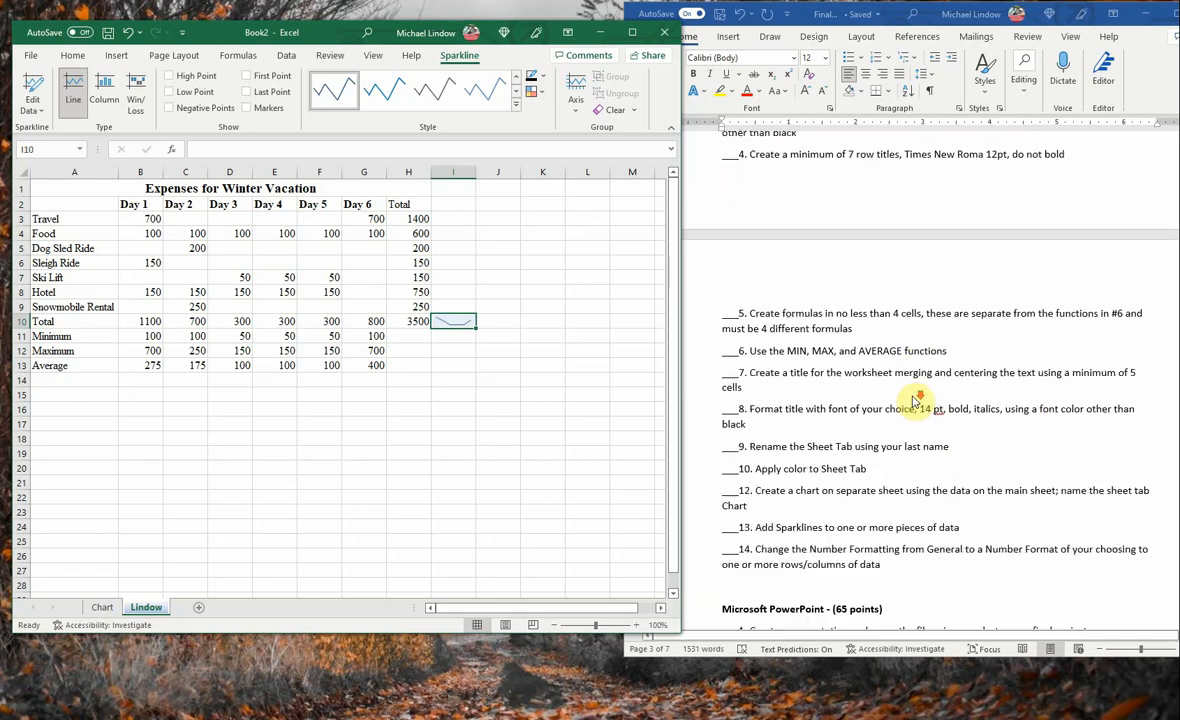
left_click(511, 412)
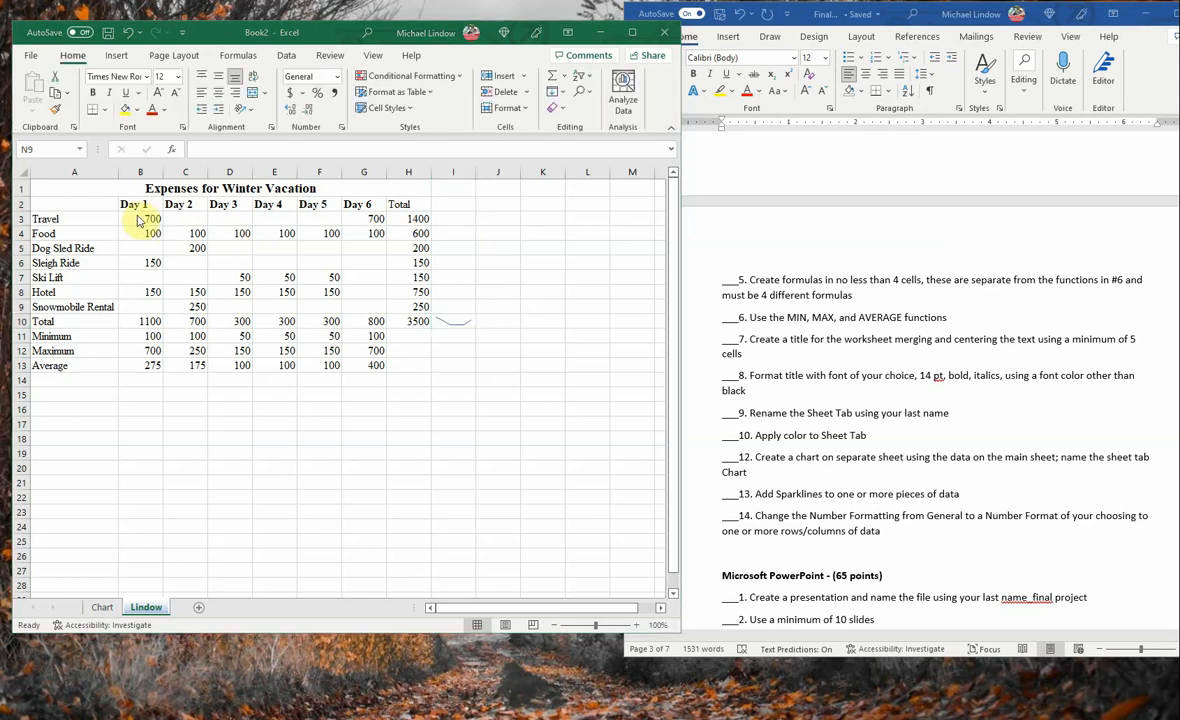
left_click_drag(129, 220, 424, 363)
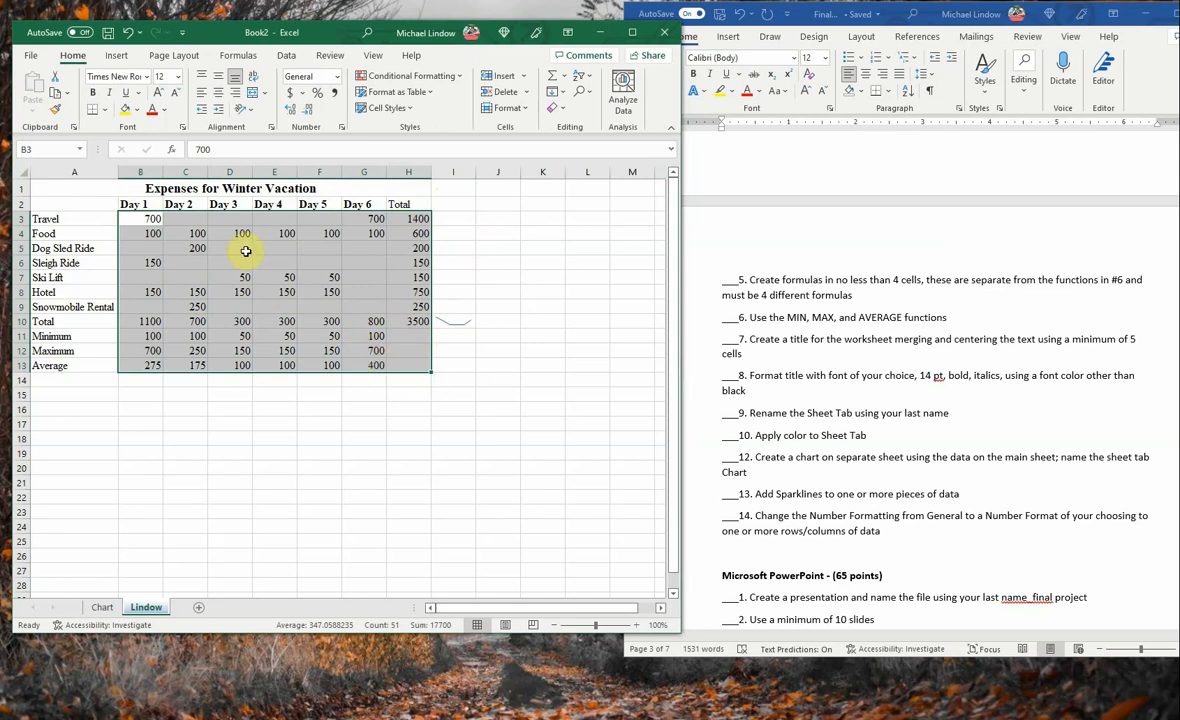
right_click(269, 227)
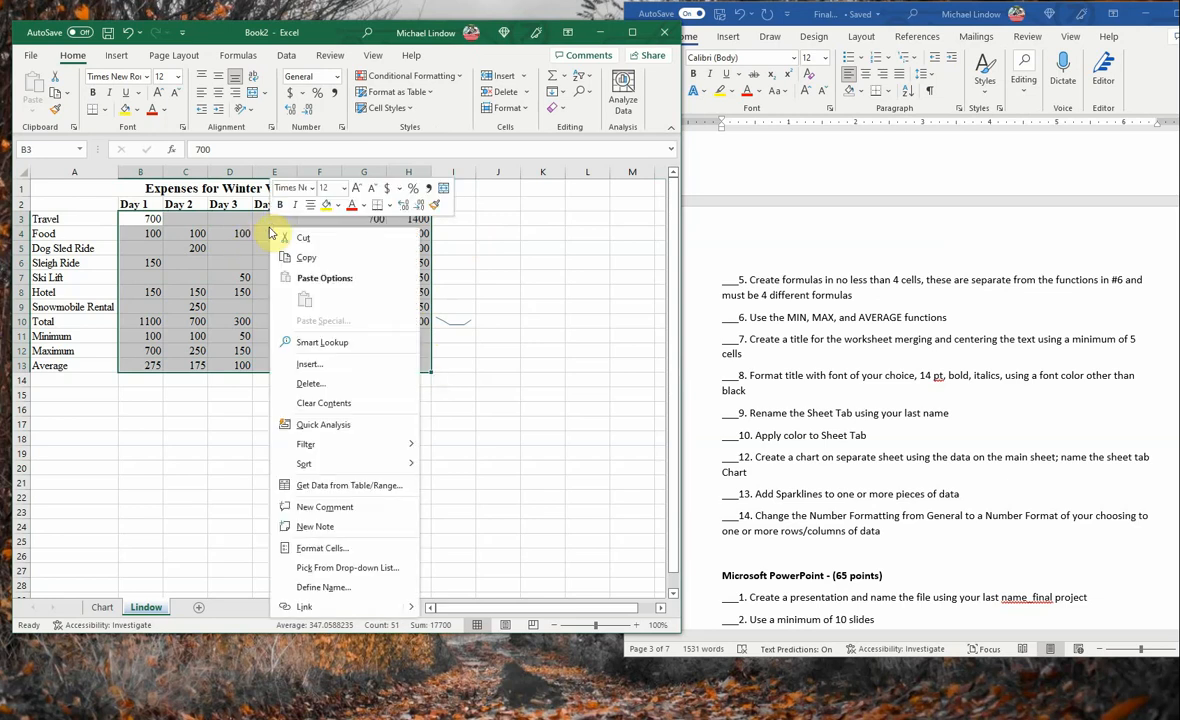
left_click(331, 547)
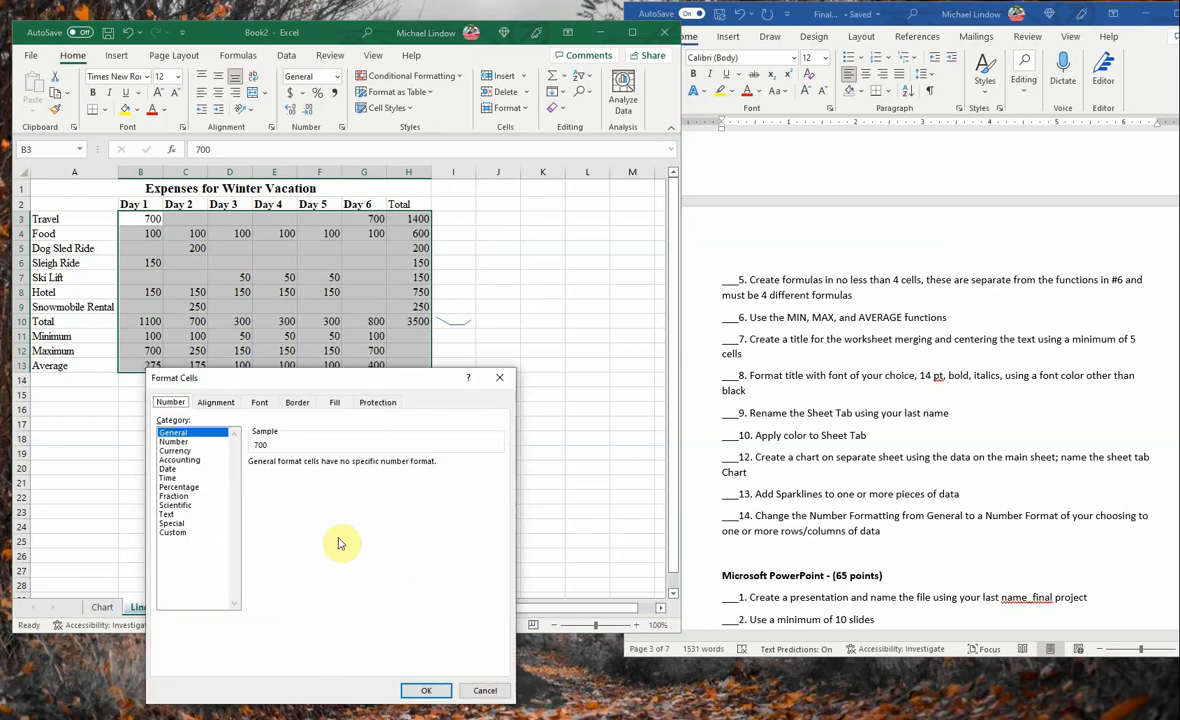
left_click(175, 451)
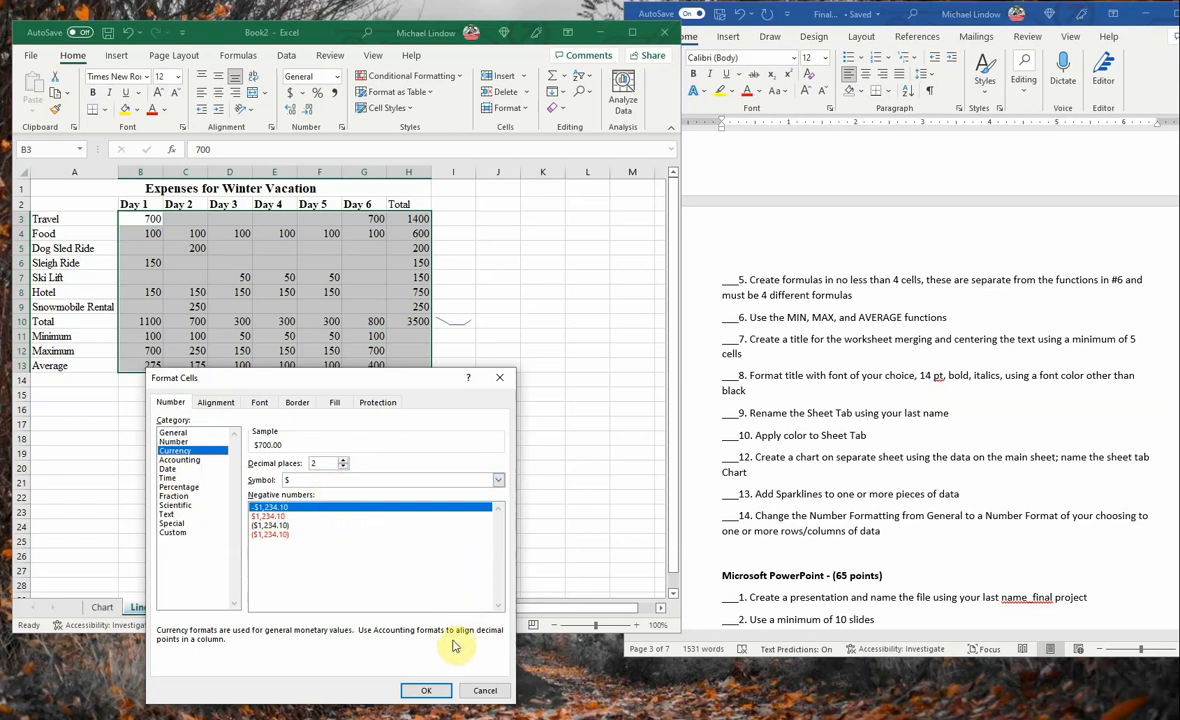
left_click(418, 691)
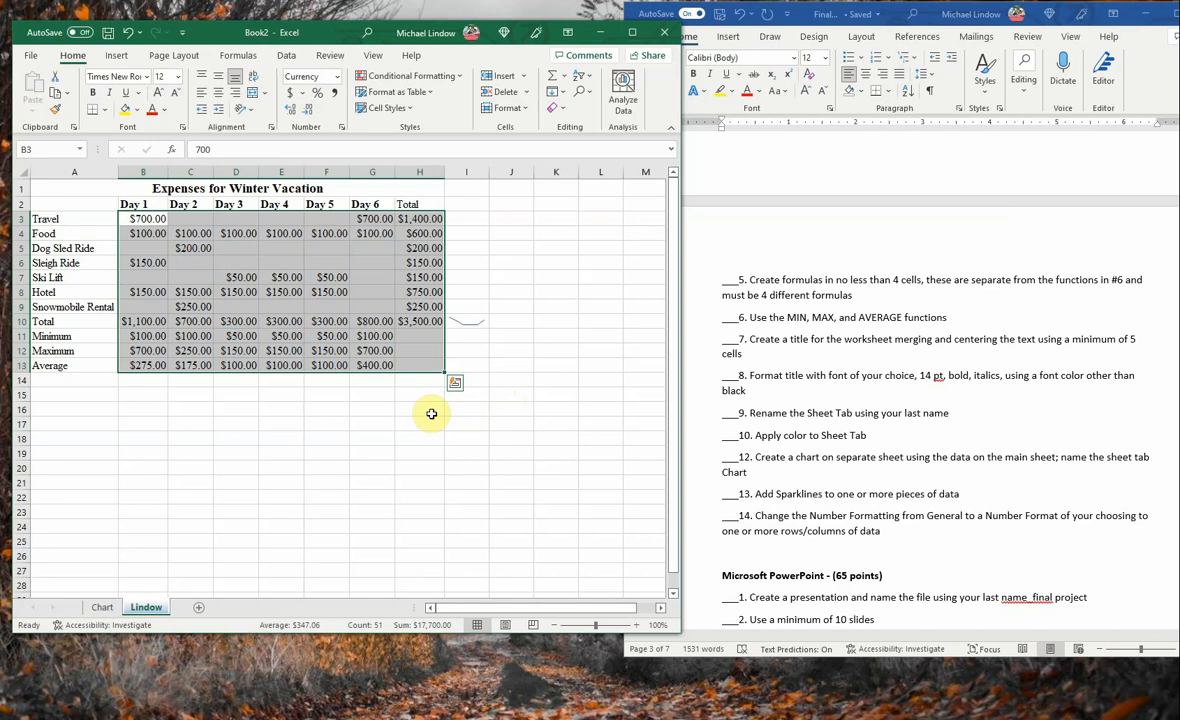
left_click(399, 425)
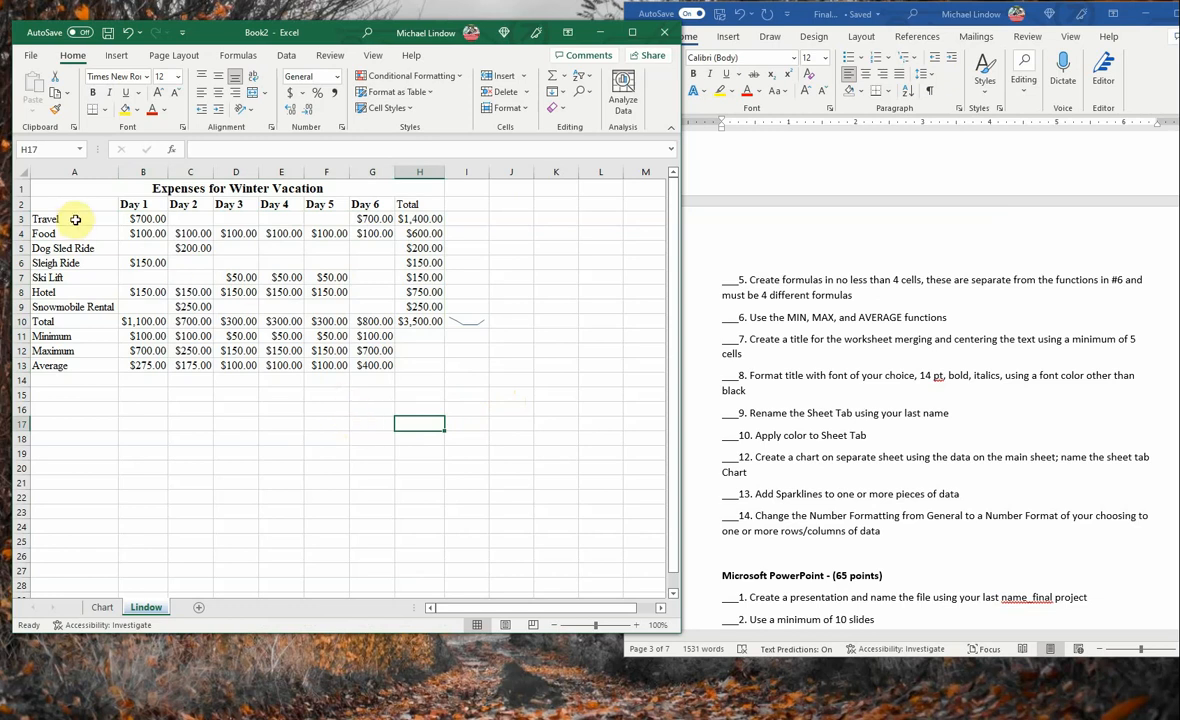
- Apply thick outside borders to the merged worksheet title in row 1
left_click_drag(50, 204, 282, 204)
left_click(118, 187)
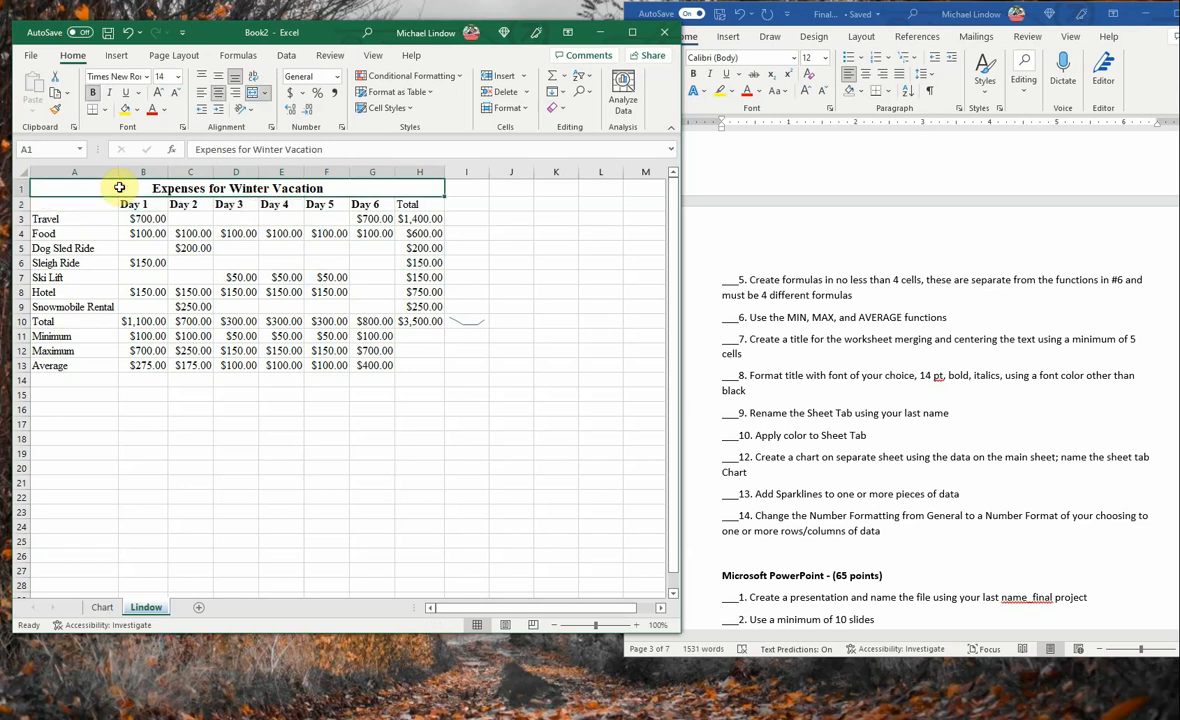
left_click(104, 110)
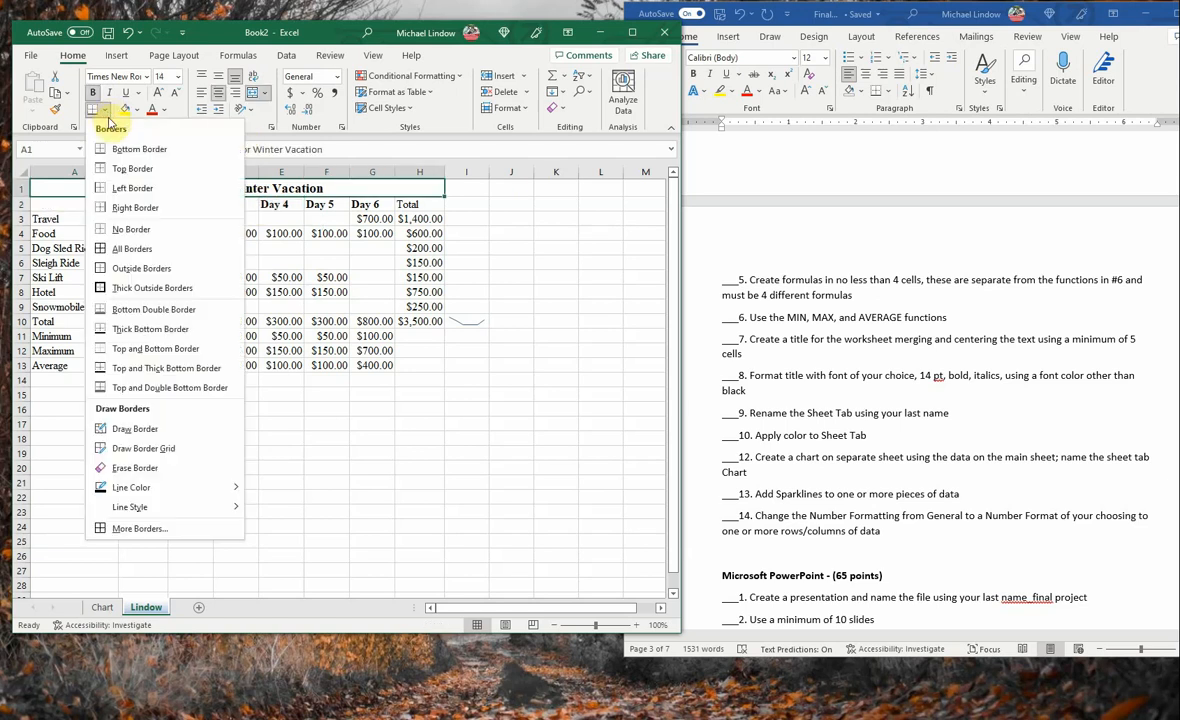
left_click(140, 287)
left_click(516, 233)
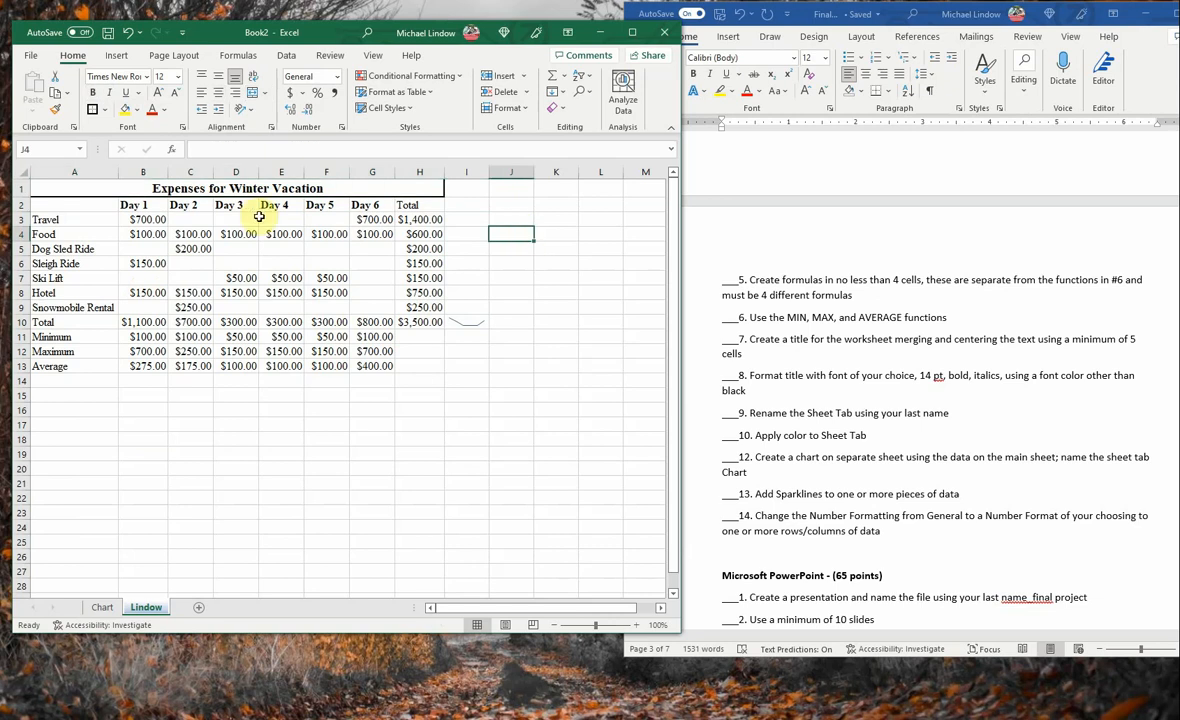
- Add a bottom border to the column heading row A2:H2
left_click(55, 203)
left_click_drag(76, 203, 413, 203)
left_click(104, 109)
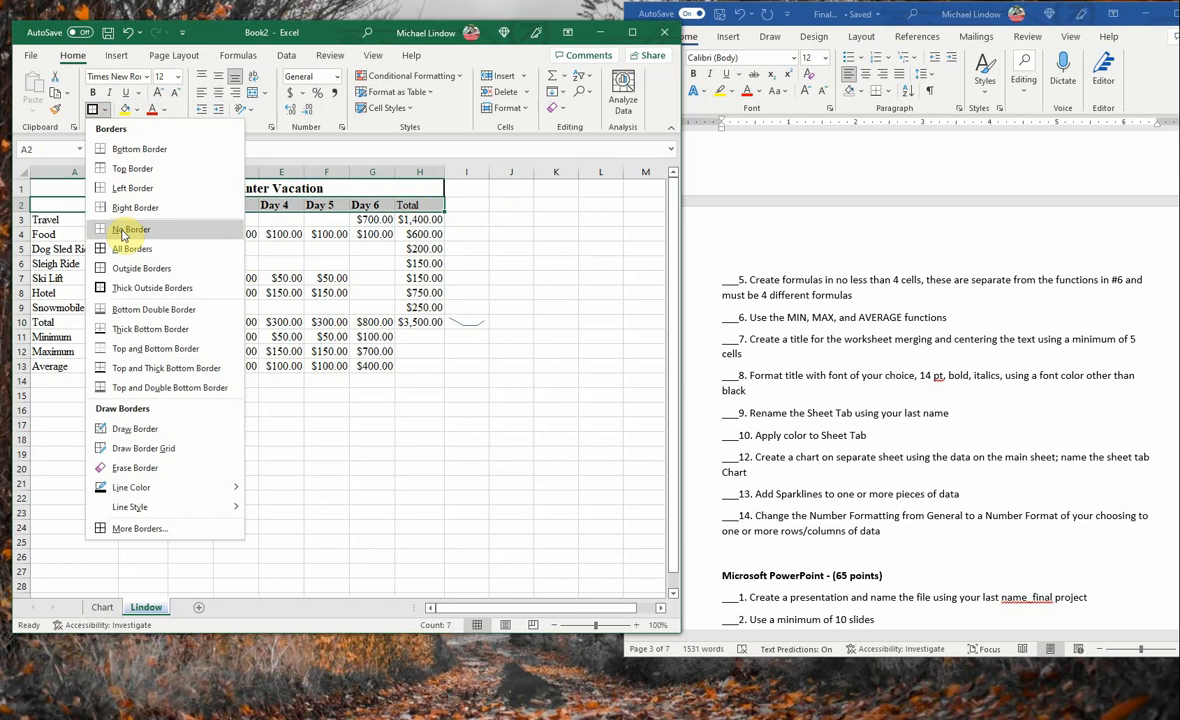
left_click(135, 149)
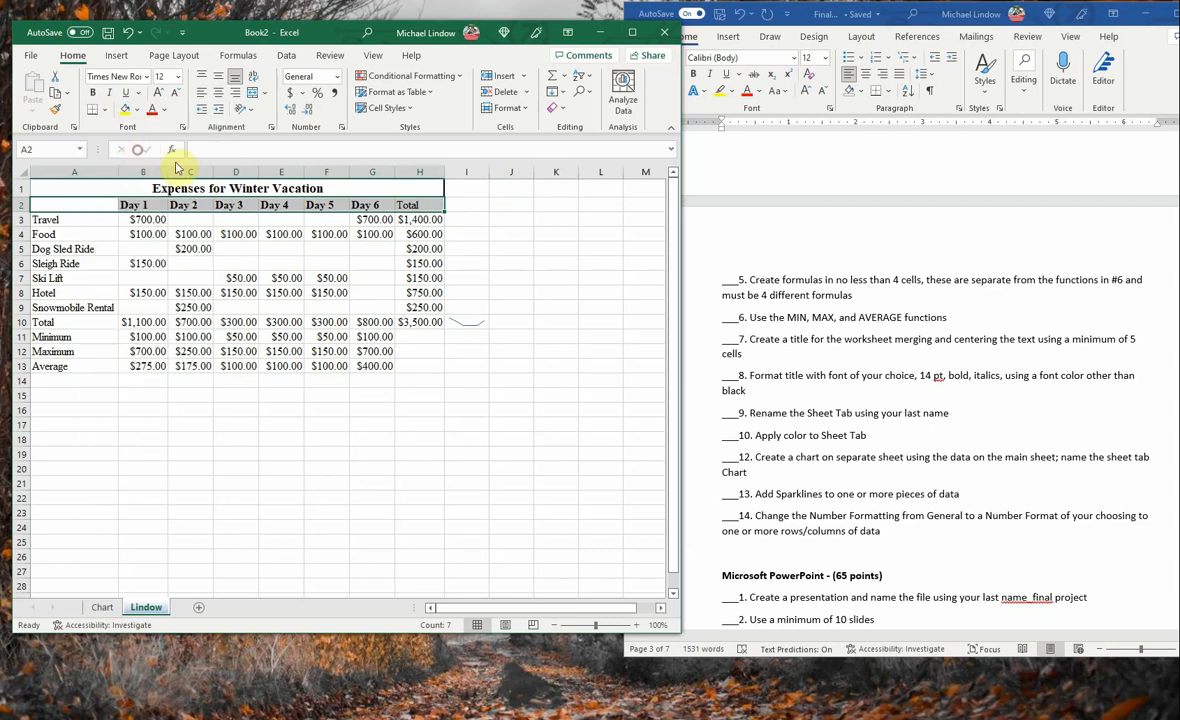
left_click(466, 393)
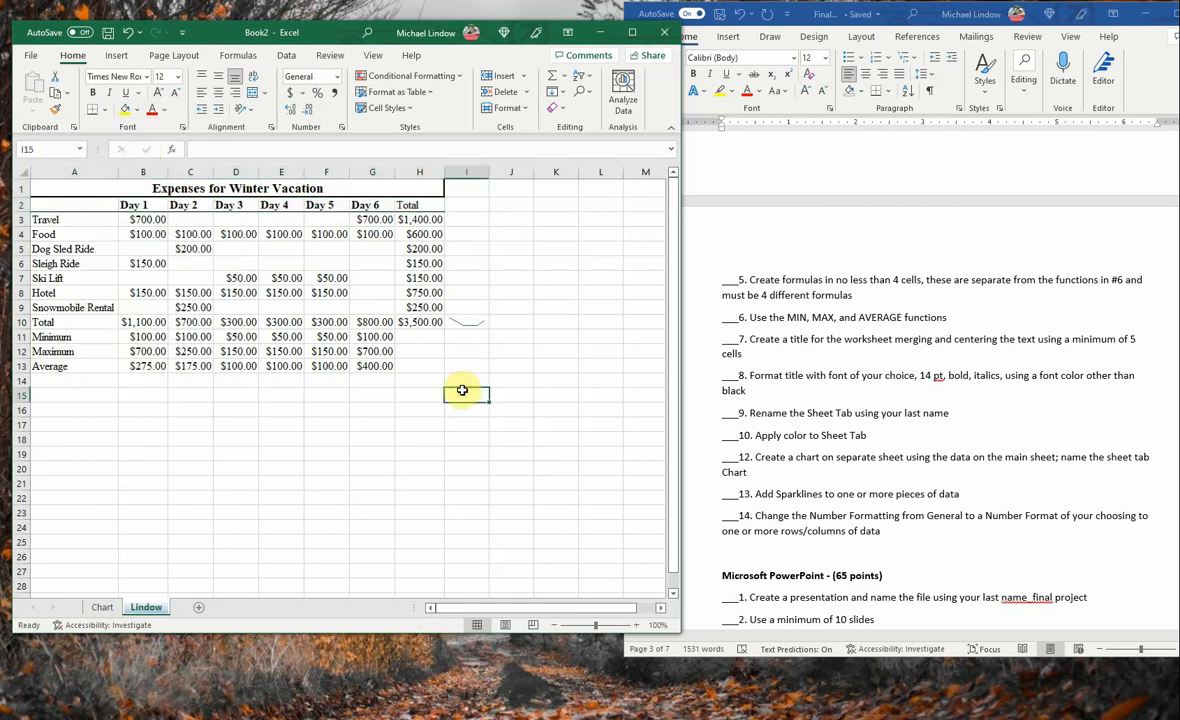
- Apply thick outside borders to the Total row, cells A10:H10
left_click(35, 337)
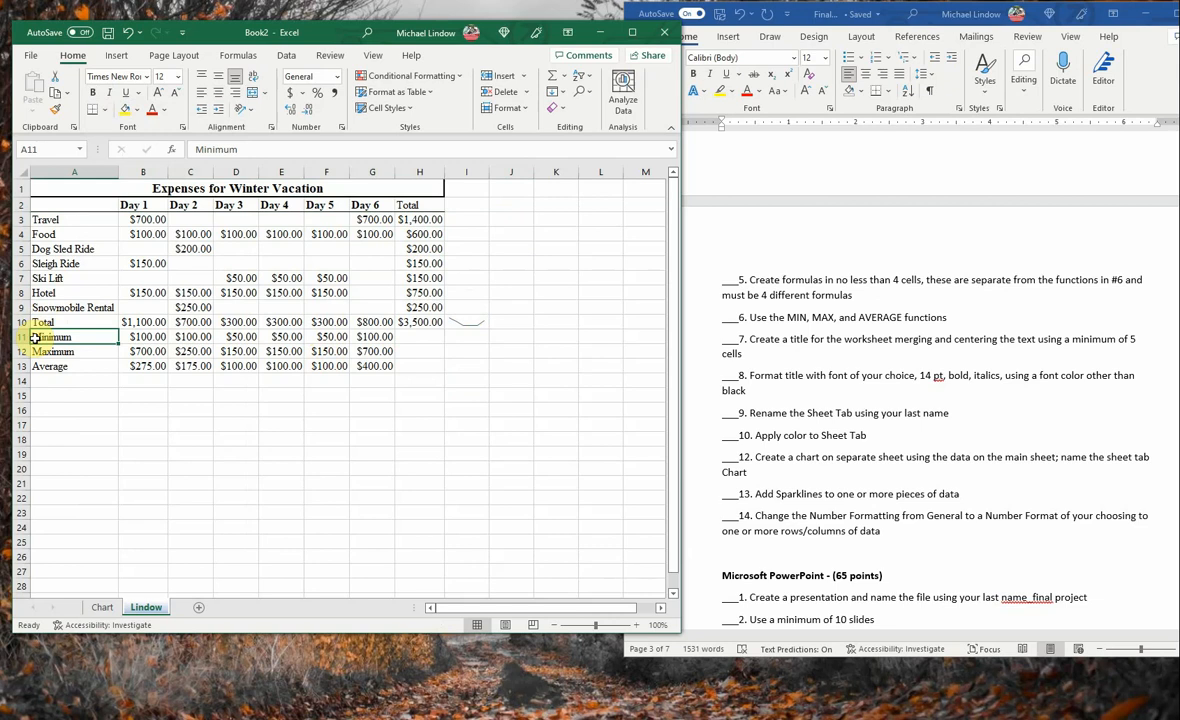
left_click_drag(35, 322, 409, 326)
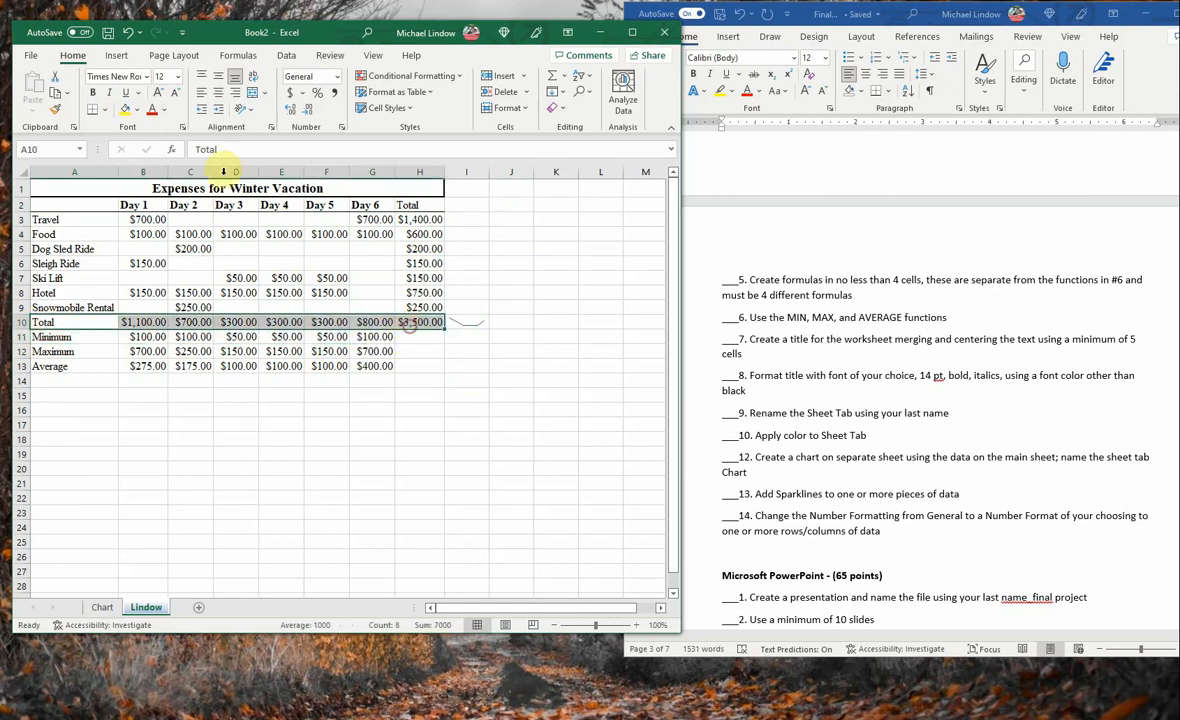
left_click(105, 111)
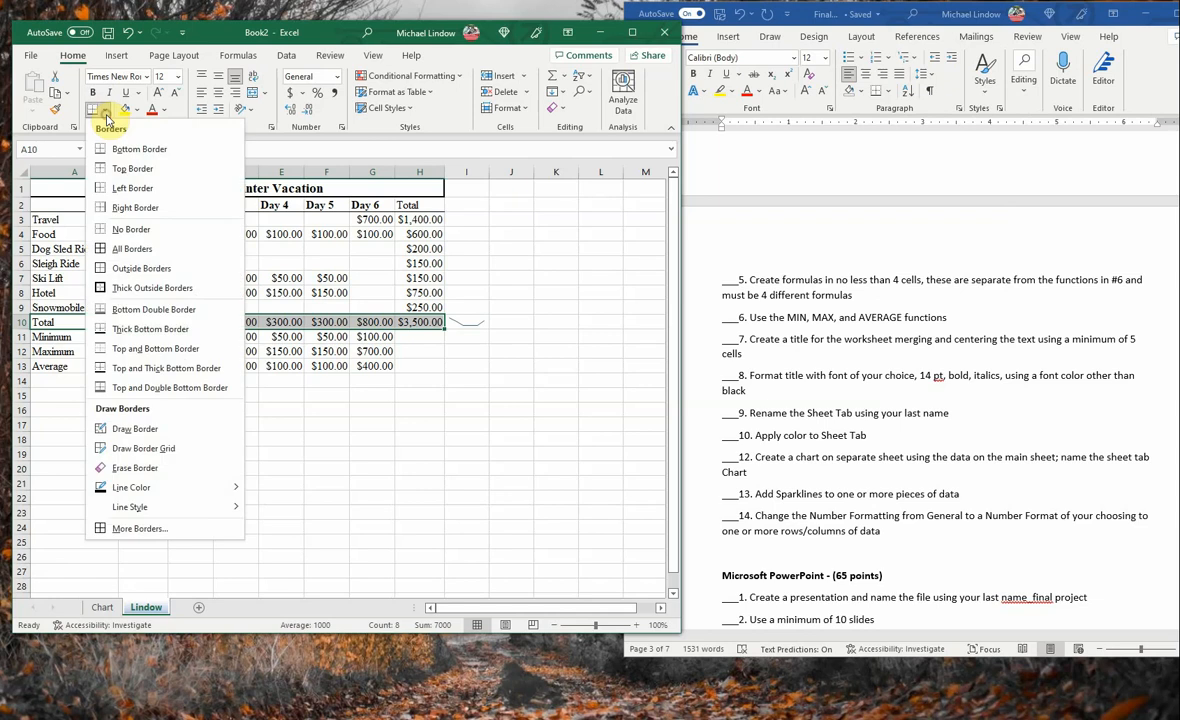
left_click(118, 287)
left_click(425, 382)
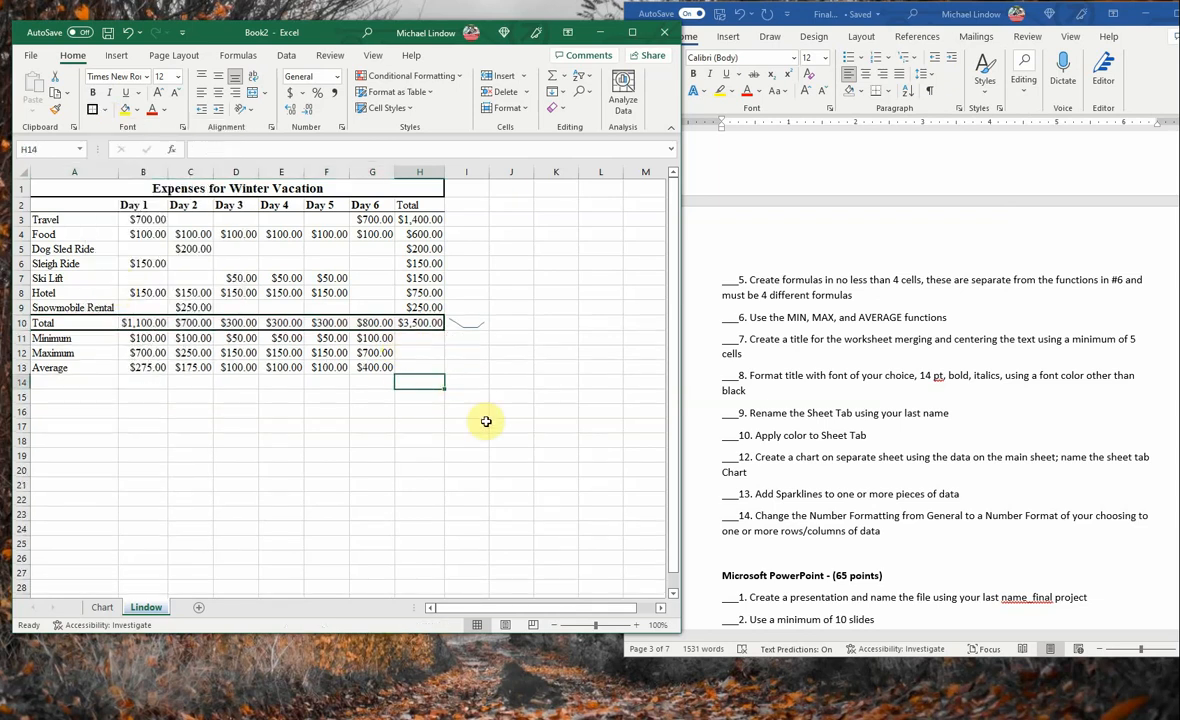
left_click(432, 497)
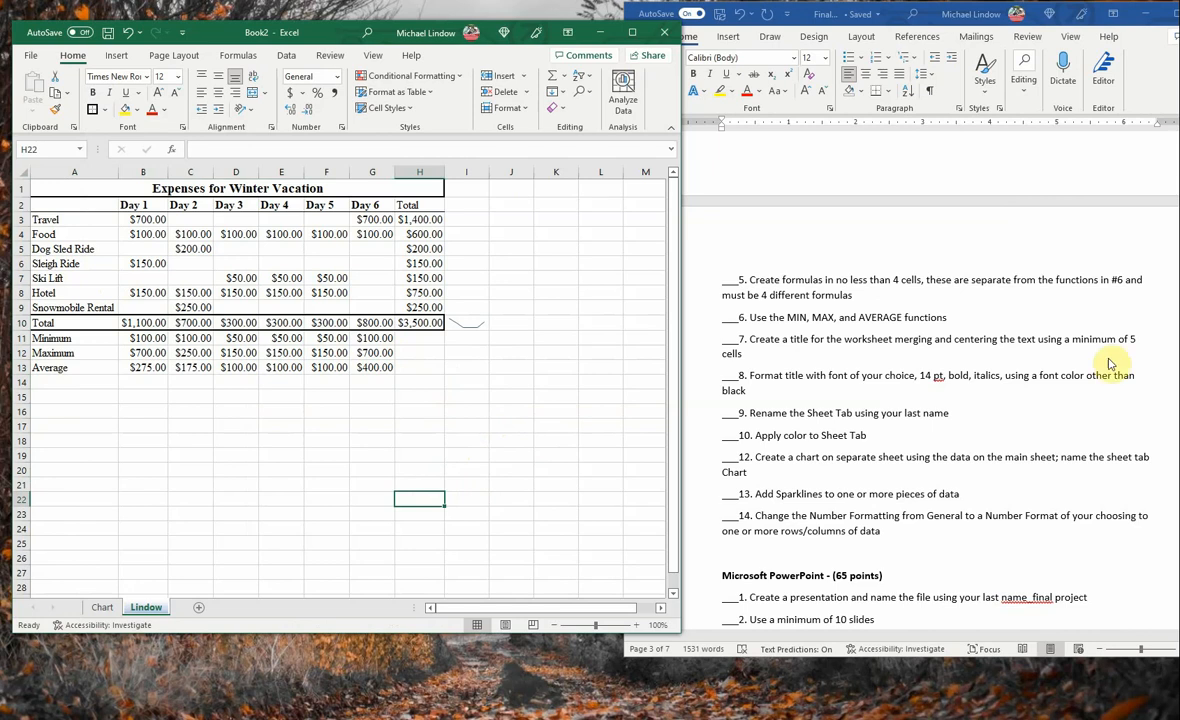
- Start saving the workbook under a new name and choose the OneDrive folder HCC > Spring Term 2022 as its location
left_click(29, 57)
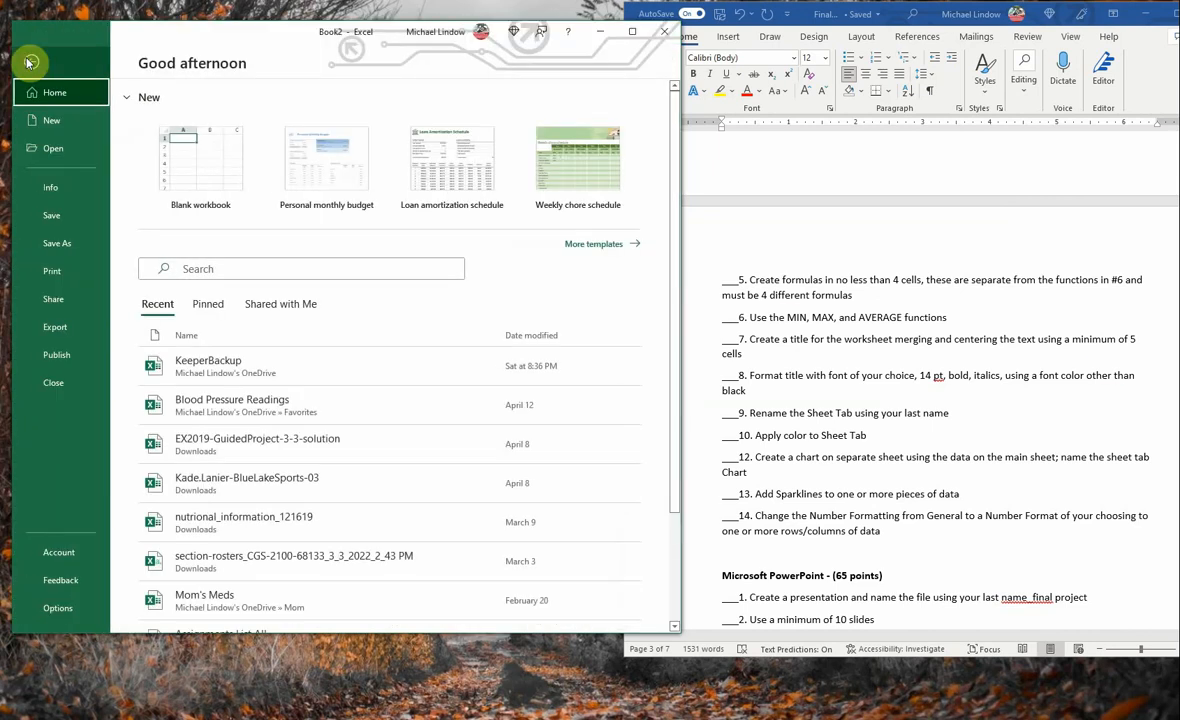
left_click(50, 247)
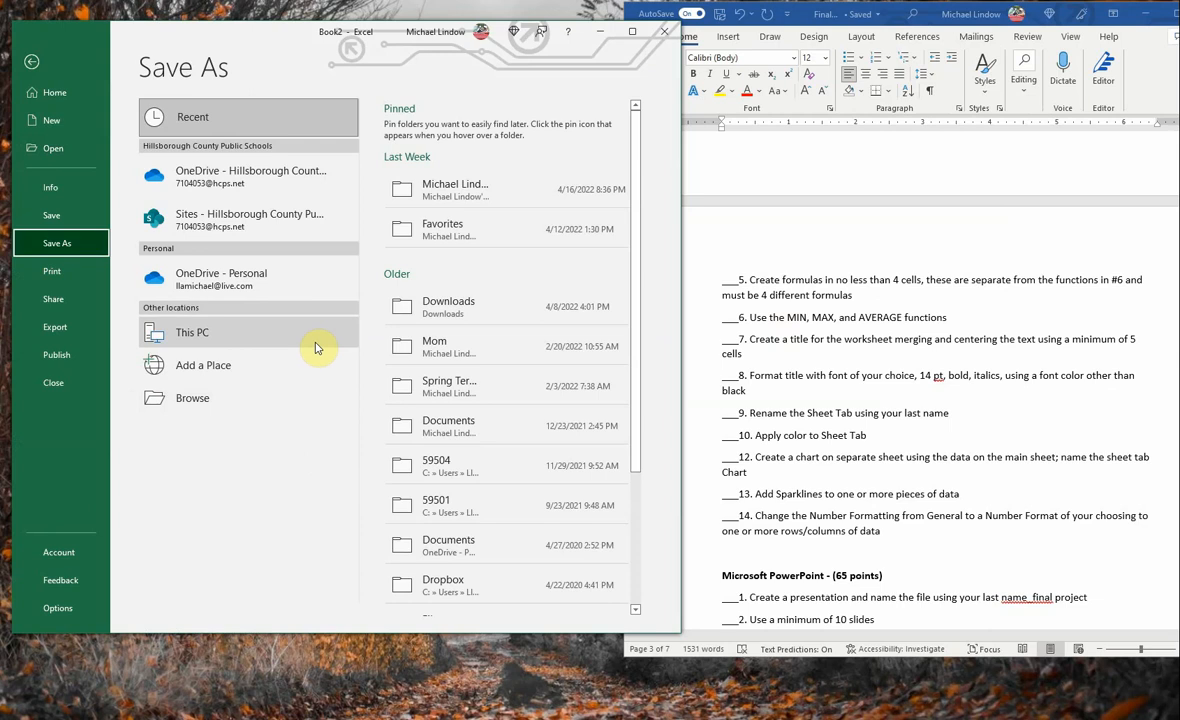
left_click(191, 397)
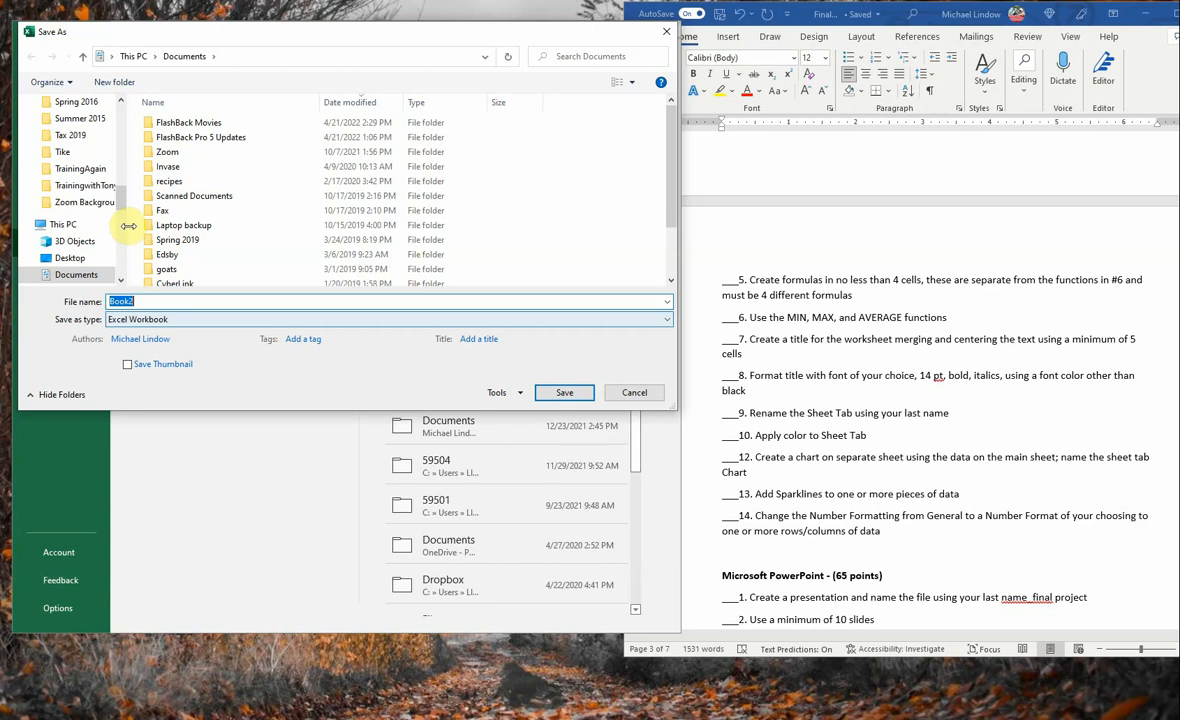
left_click(121, 127)
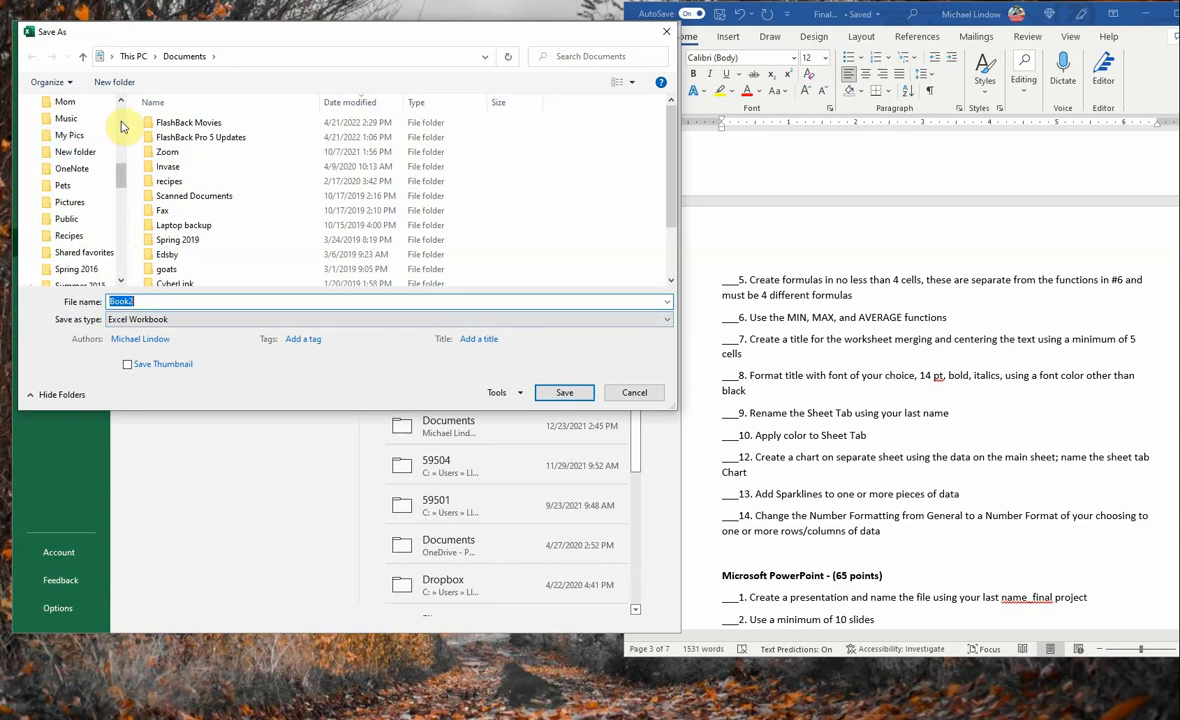
left_click(121, 127)
left_click(65, 221)
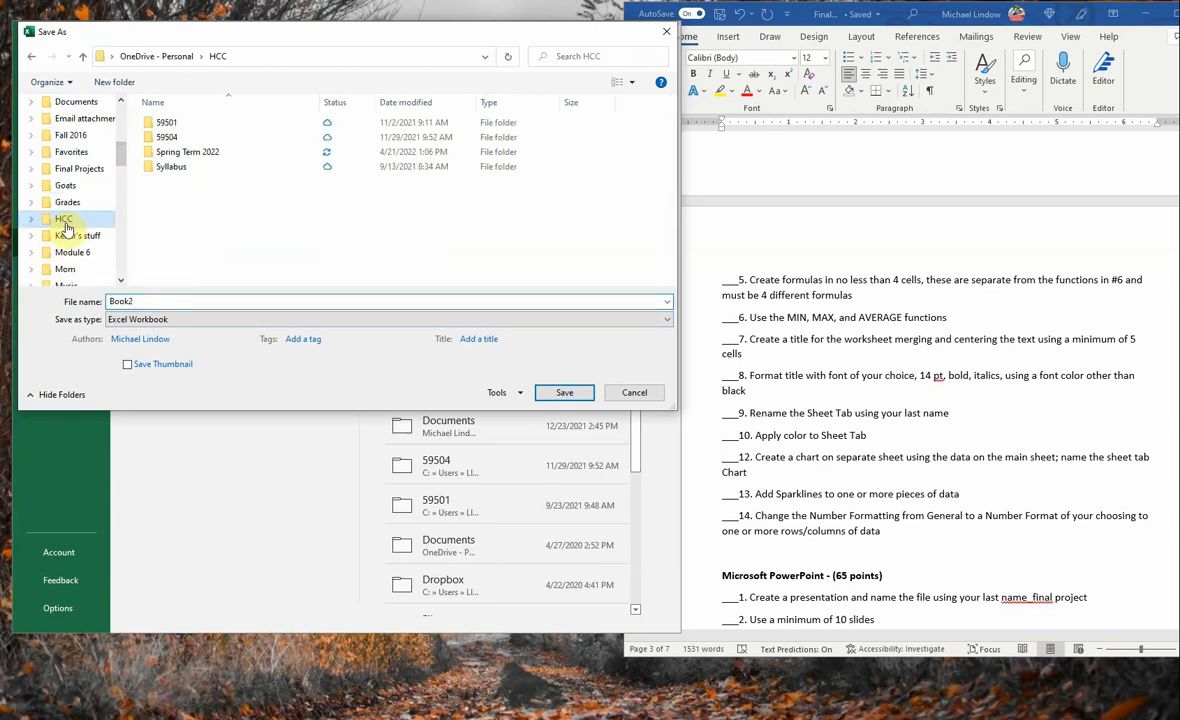
double_click(195, 152)
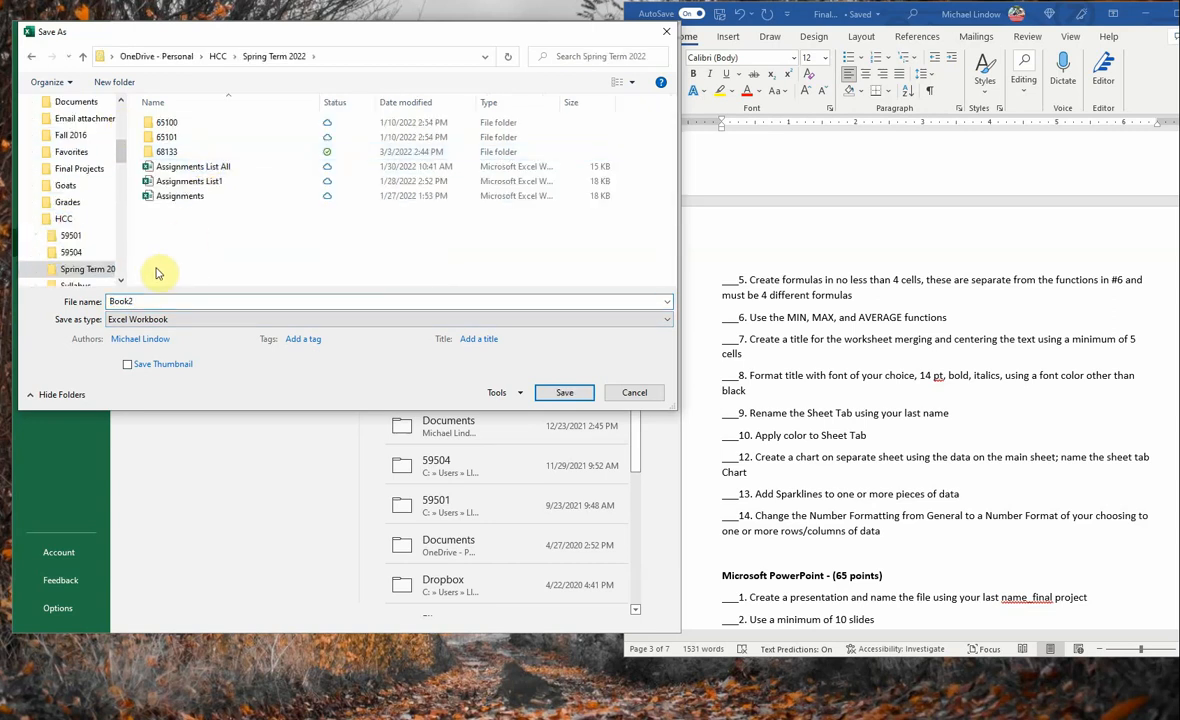
- Check the checklist's file-naming requirement and save the workbook under the author's last name followed by "_FinalProject"
double_click(140, 300)
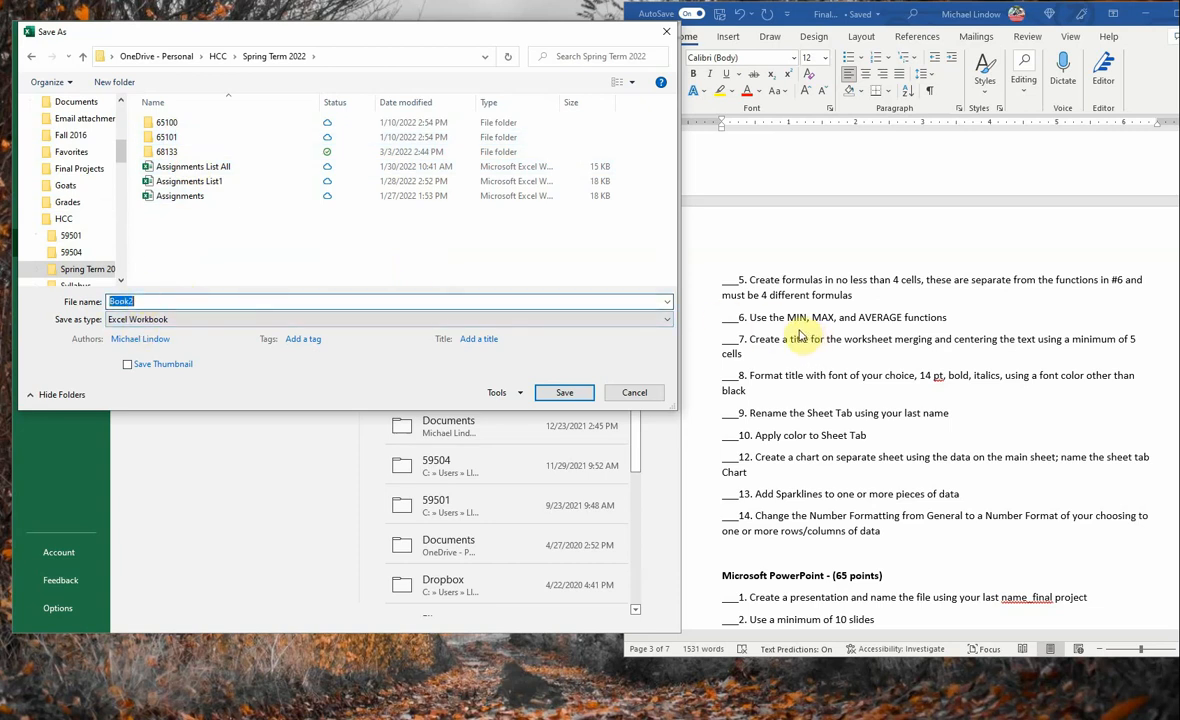
left_click(860, 349)
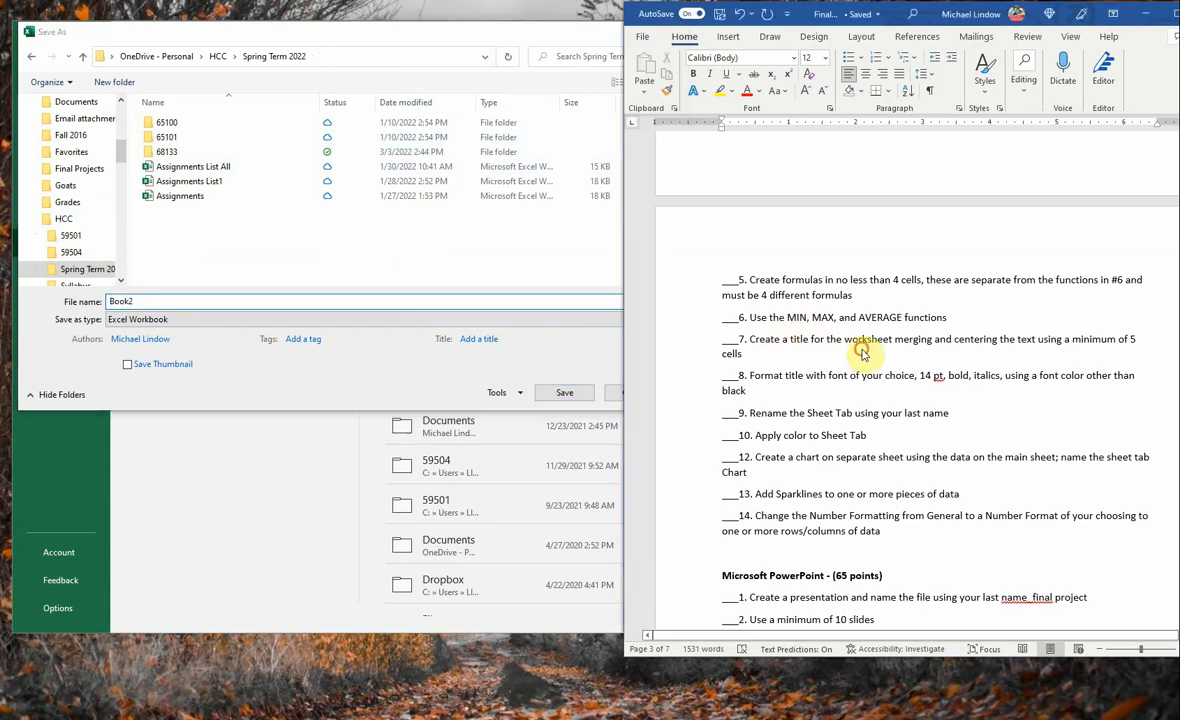
scroll(865, 353, "up", 5)
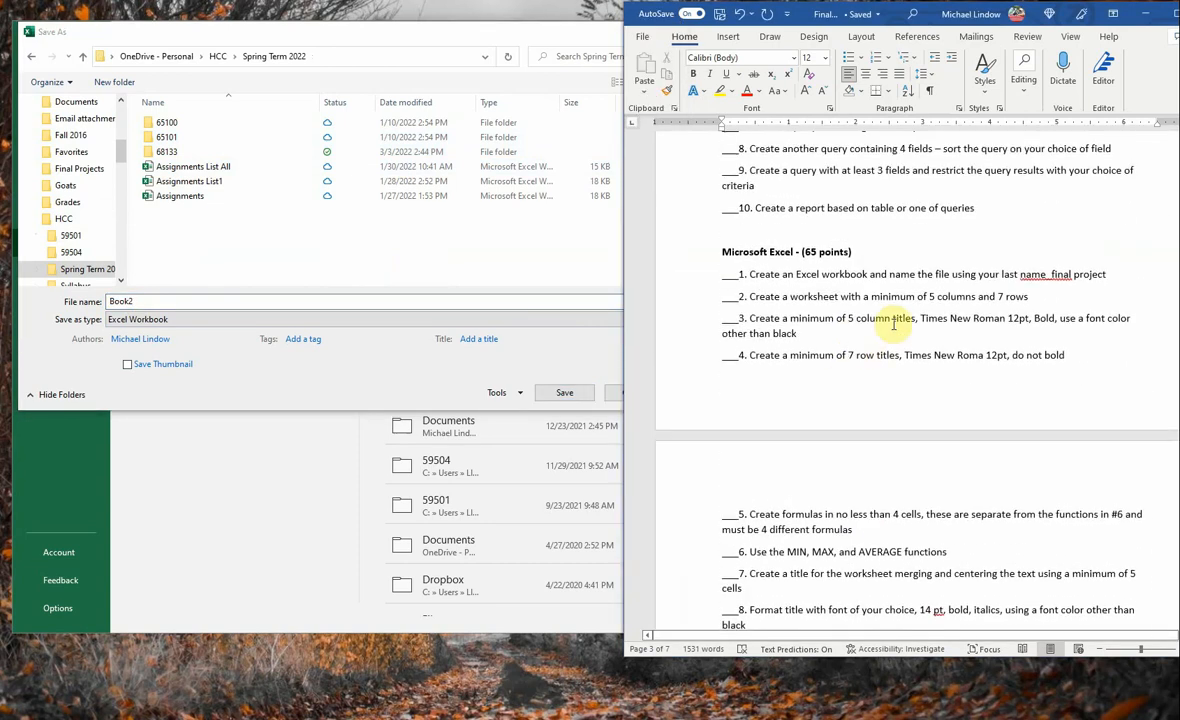
left_click(198, 298)
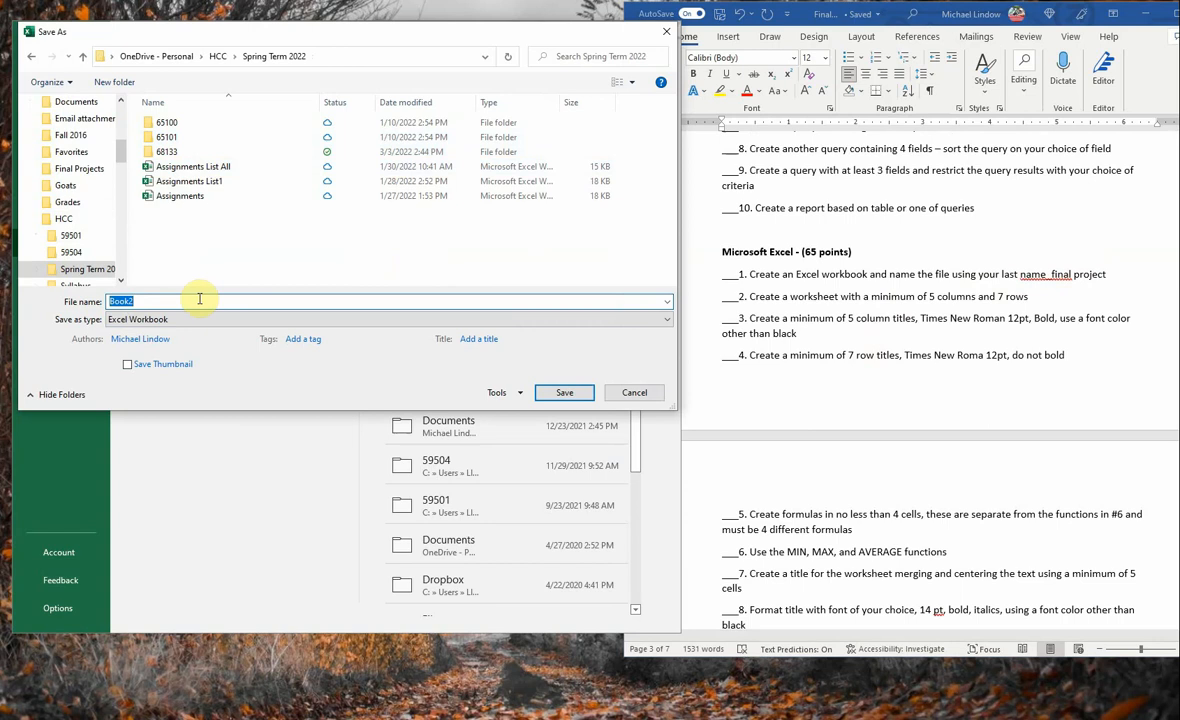
type("Lindow")
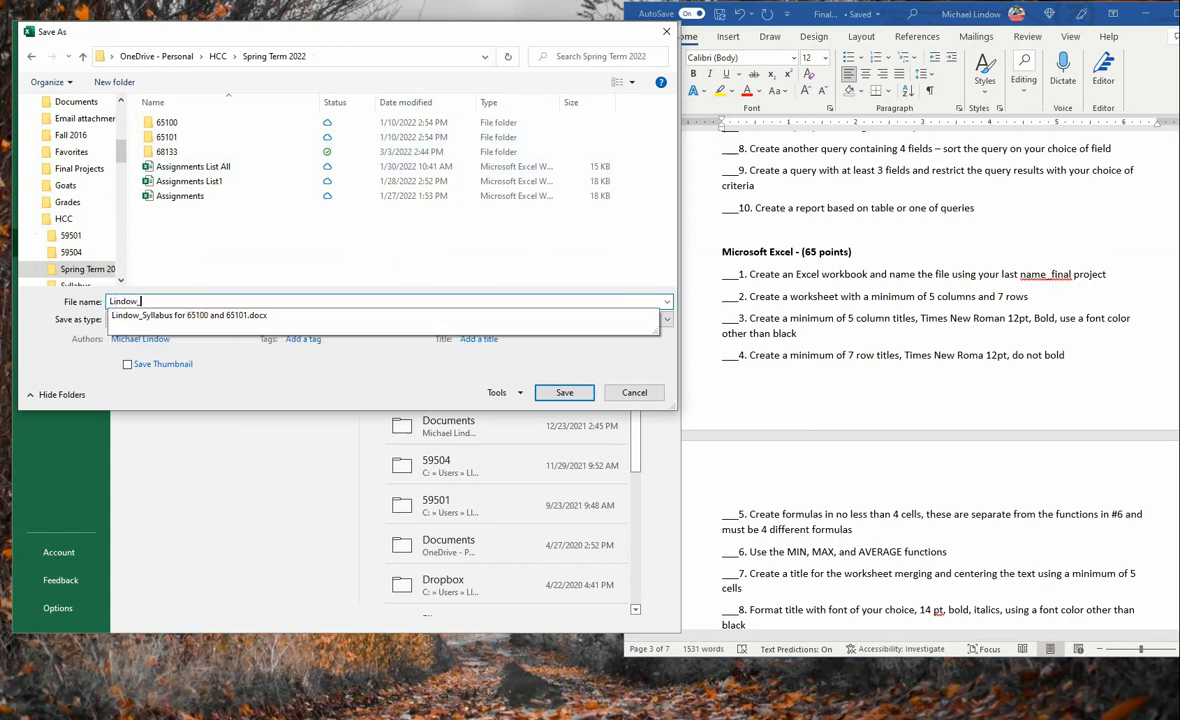
type("_Final")
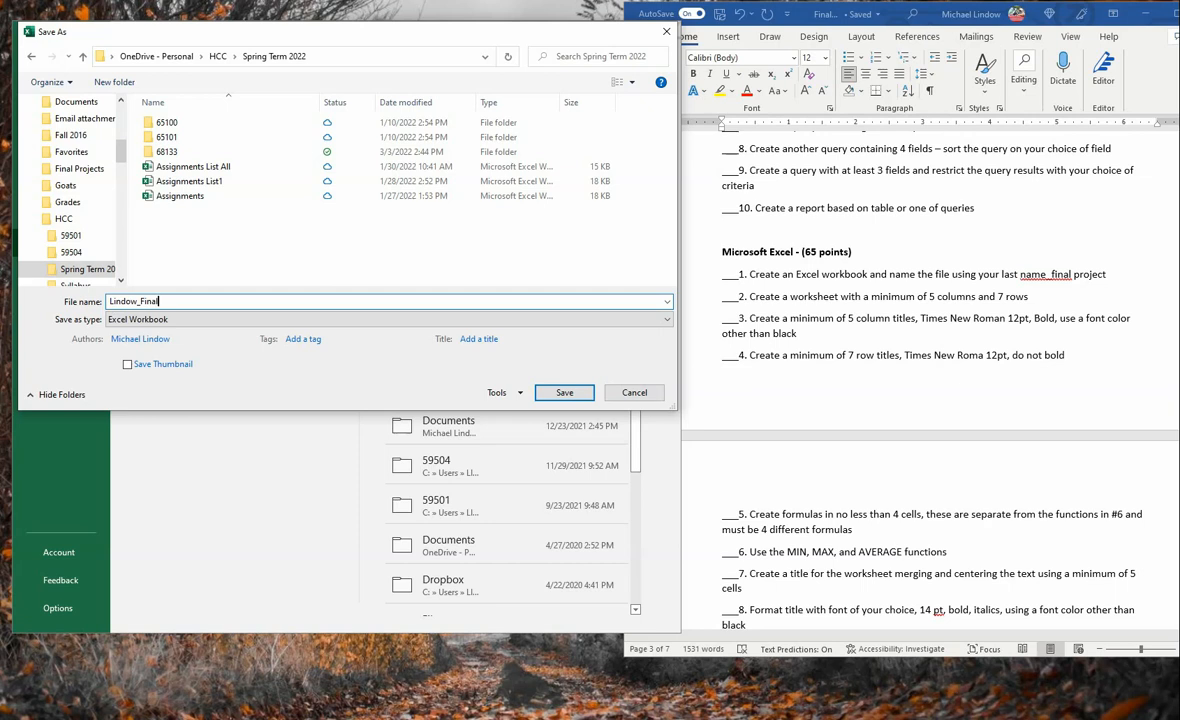
type("Project")
key("Return")
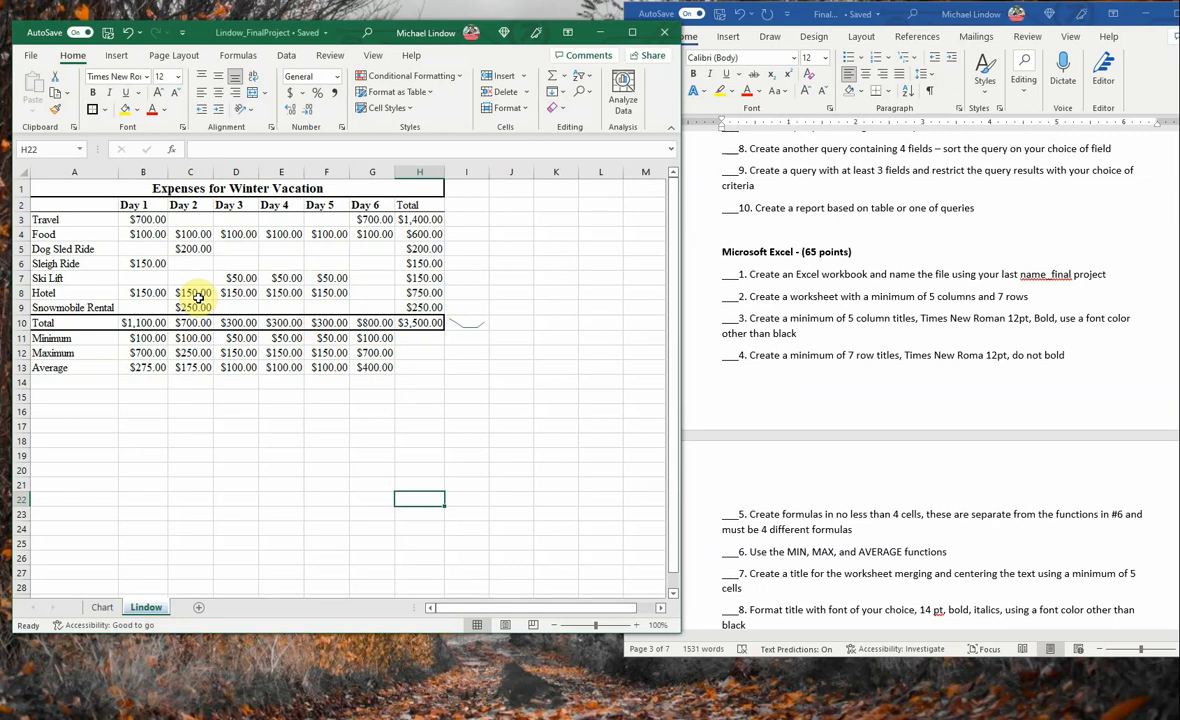